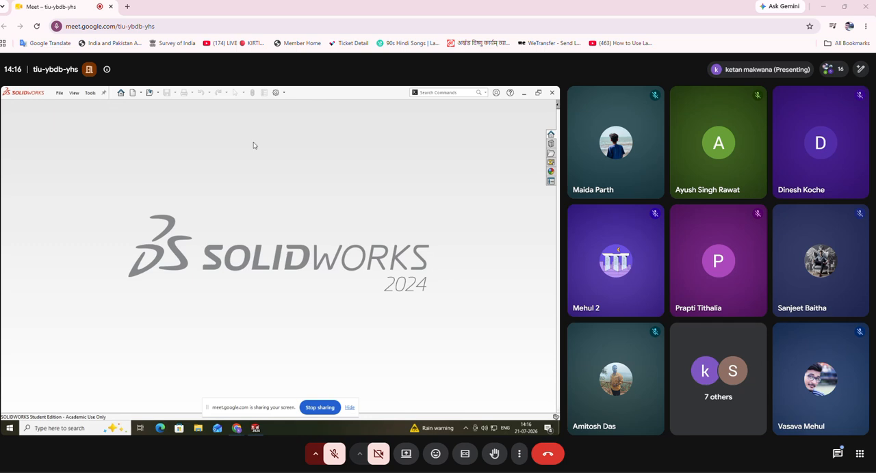
Step: Create a new part document
left_click(136, 93)
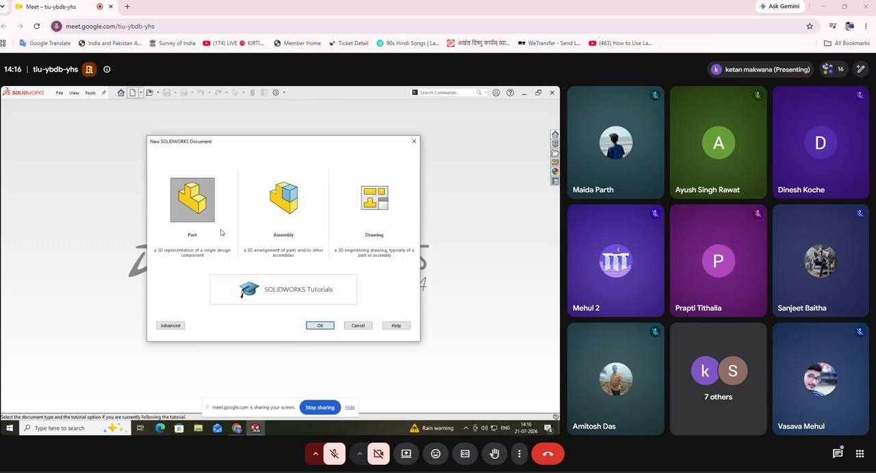
left_click(331, 327)
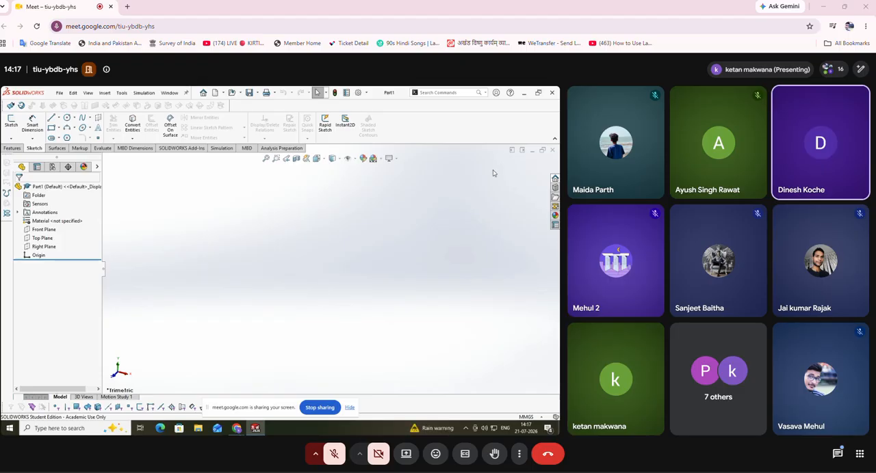
Step: Switch to the Chrome window with the running Google Meet call and copy the meeting link
left_click(524, 93)
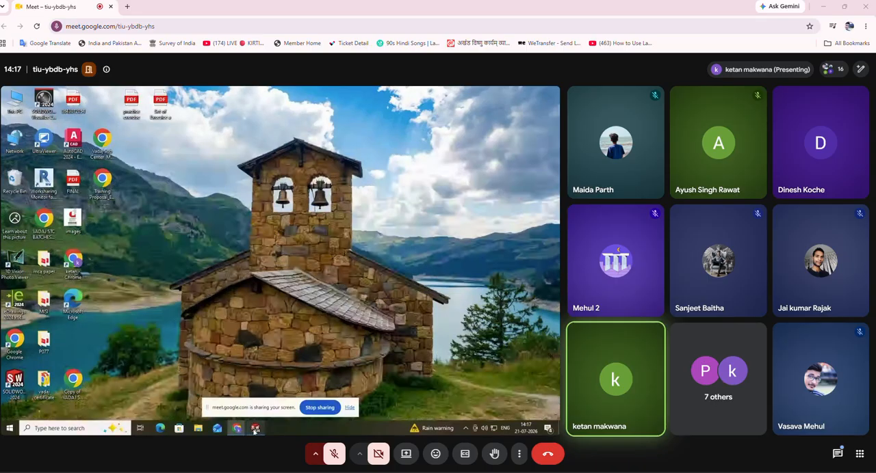
left_click(225, 372)
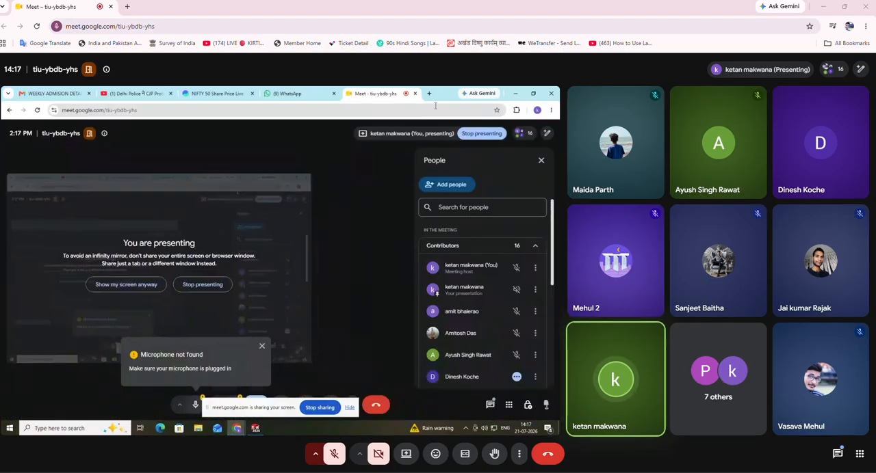
right_click(364, 111)
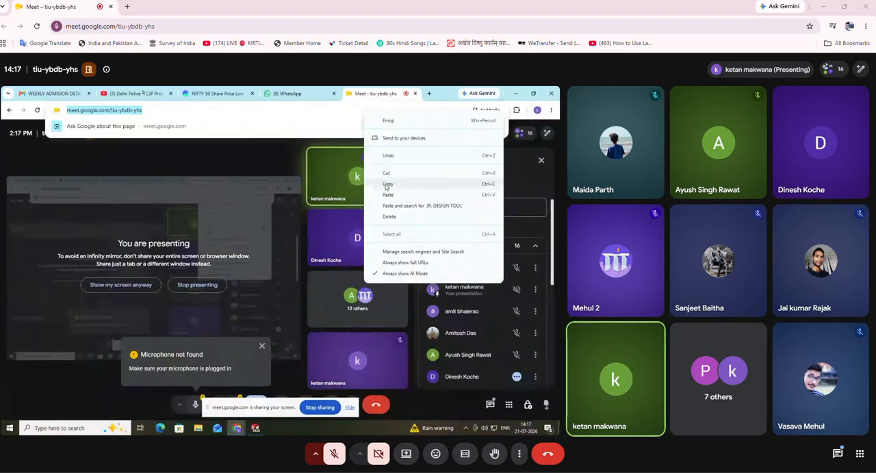
left_click(388, 185)
Step: Send the copied meeting link to the "July 26 solid work ahmedabad" group in WhatsApp
left_click(314, 95)
left_click(128, 268)
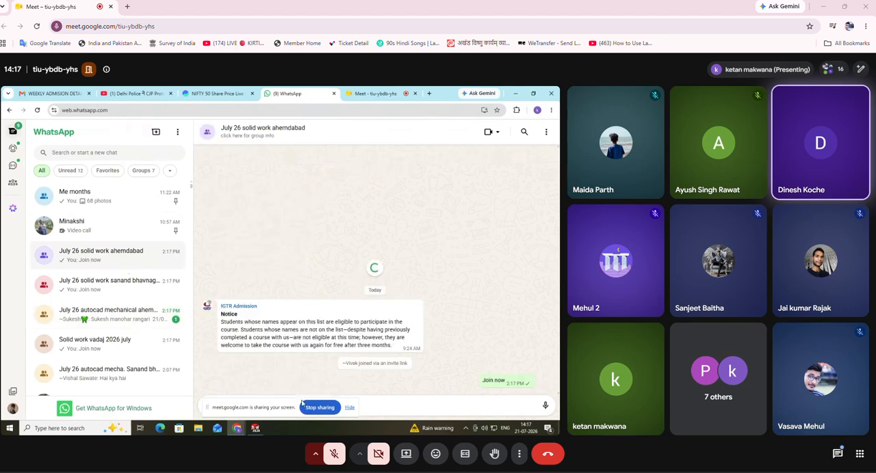
right_click(283, 405)
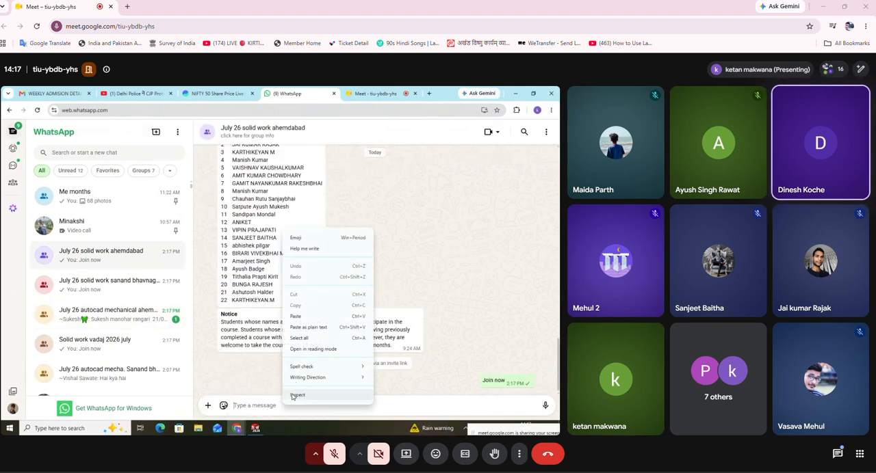
left_click(307, 326)
key("Return")
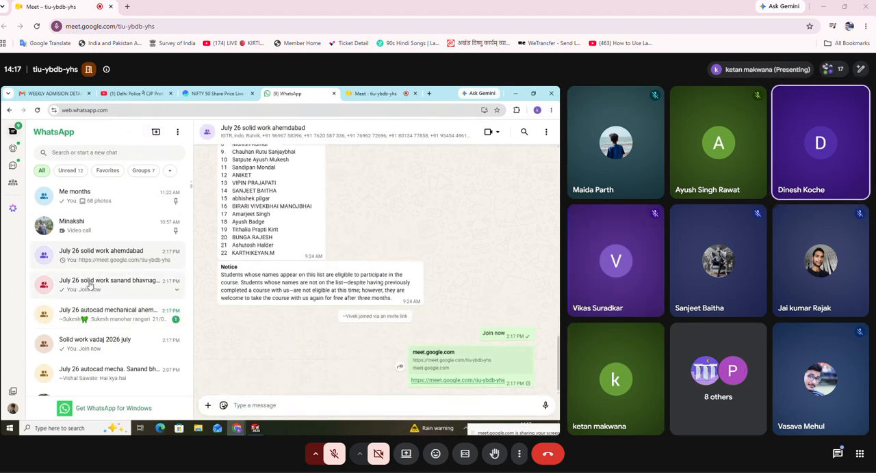
Step: Send the copied meeting link to the "July 26 solid work sanand bhavnagar" group as well
left_click(109, 285)
key("ctrl+v")
key("Return")
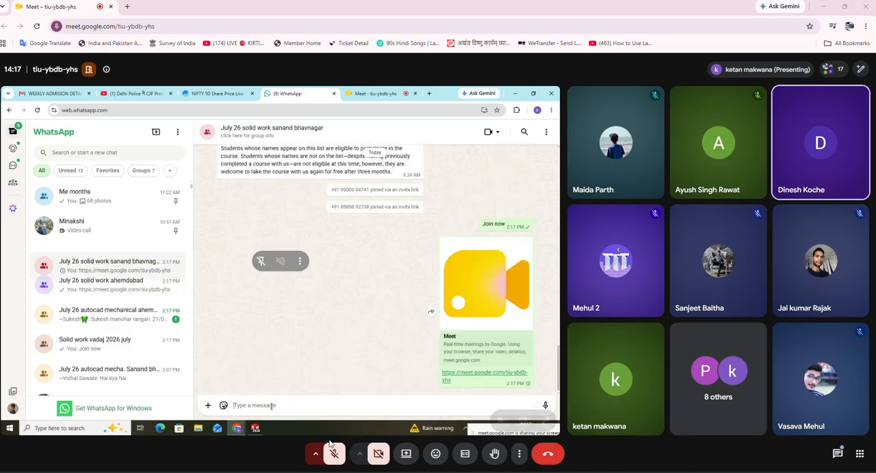
Step: Open the "Solid work vadaj 2026 july" group chat in WhatsApp
left_click(74, 292)
left_click(522, 421)
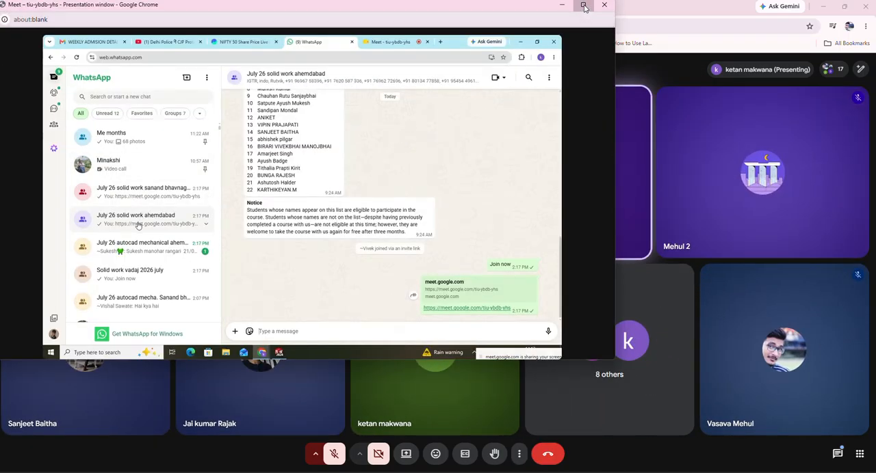
left_click(583, 5)
left_click(195, 350)
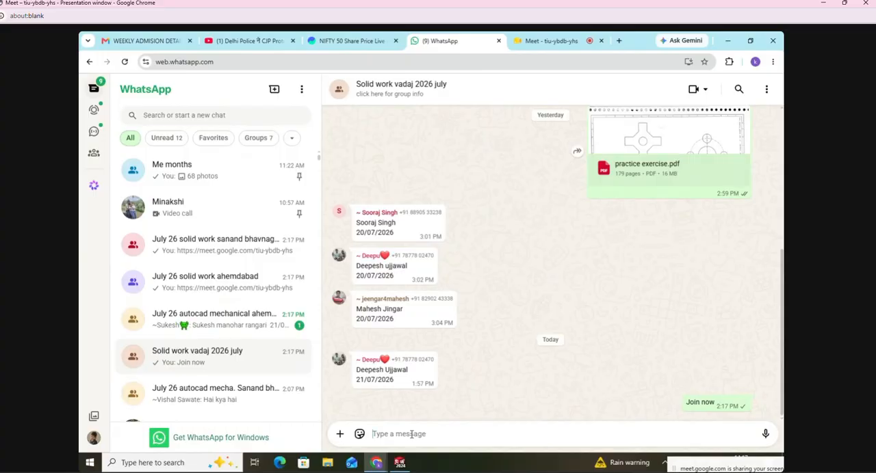
Step: Go back to the Meet call and switch to the new part in SOLIDWORKS
key("alt+Tab")
key("alt+Tab")
left_click(529, 39)
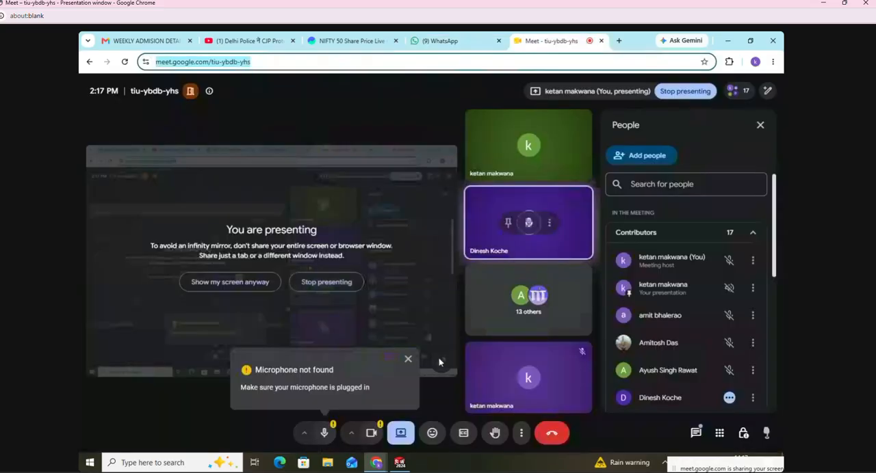
left_click(400, 463)
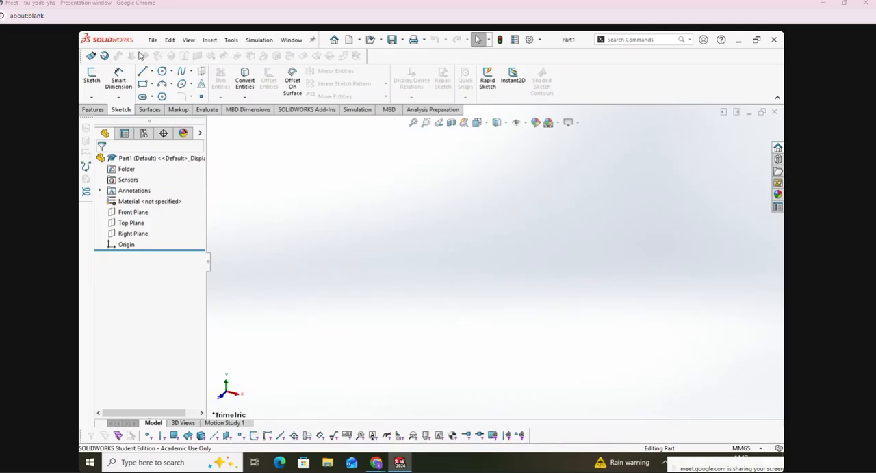
Step: Start a new sketch on the Front Plane
left_click(140, 212)
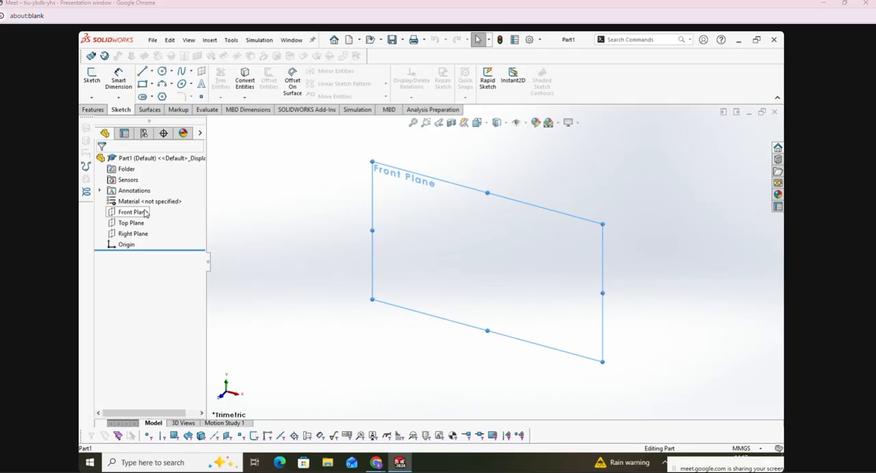
right_click(147, 213)
left_click(154, 198)
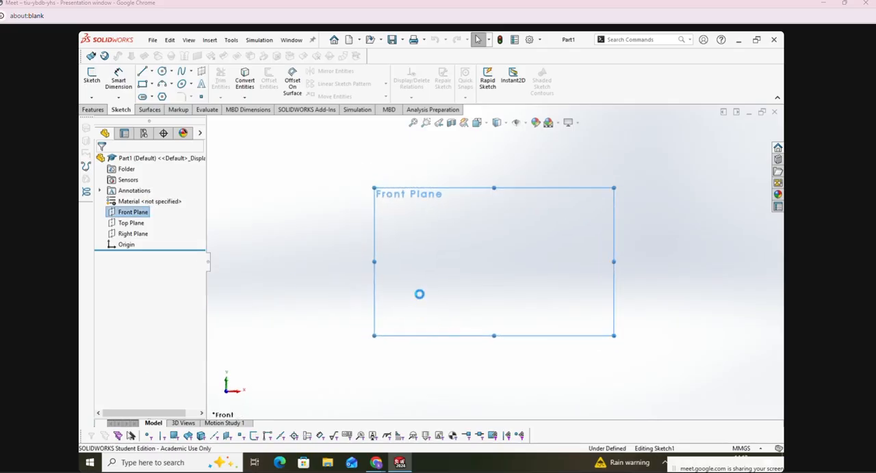
left_click(150, 72)
left_click(150, 73)
left_click(152, 84)
left_click(152, 85)
left_click(172, 72)
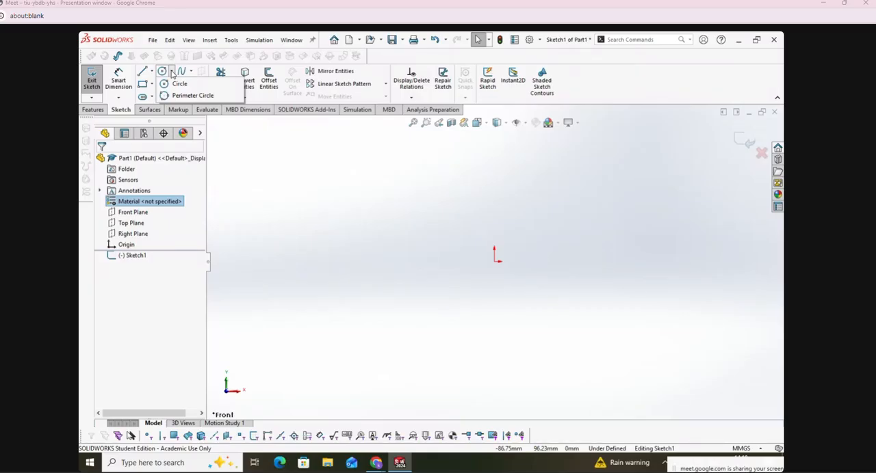
left_click(172, 72)
left_click(171, 83)
Step: Sketch three unequal circles around the origin: about 20 mm radius left of it, a larger one to its upper right, about 27 mm radius below
left_click(171, 72)
left_click(174, 86)
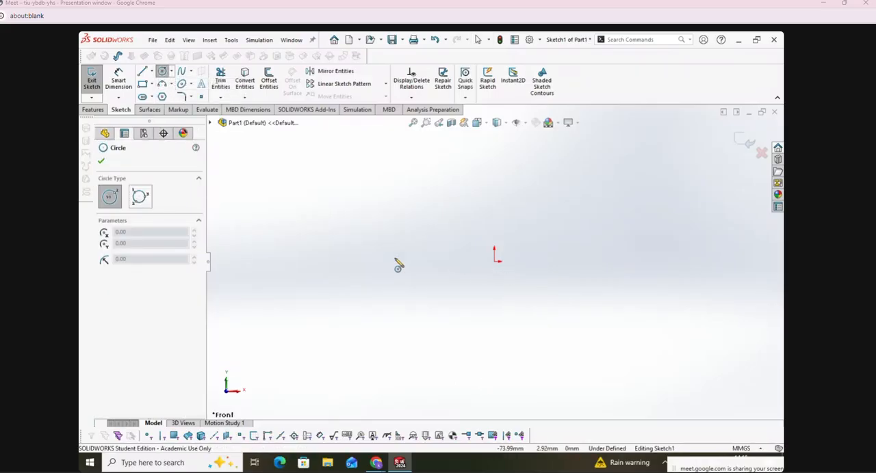
left_click_drag(394, 239, 409, 264)
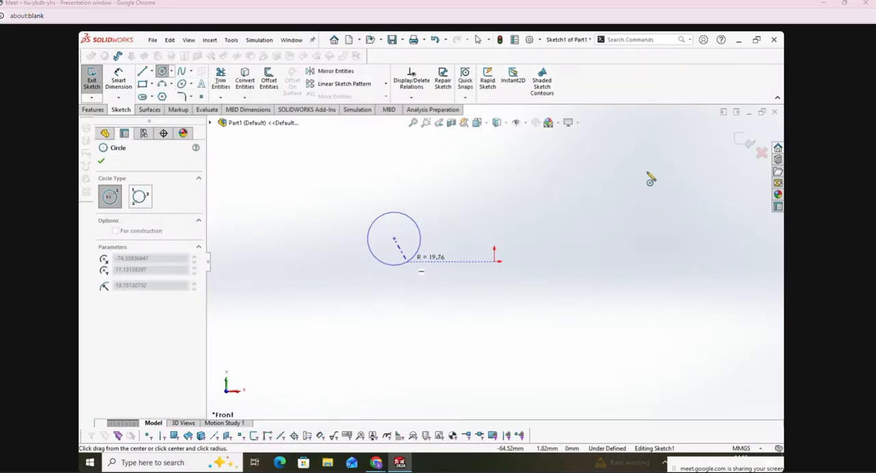
left_click_drag(558, 216, 589, 186)
left_click_drag(500, 386, 524, 363)
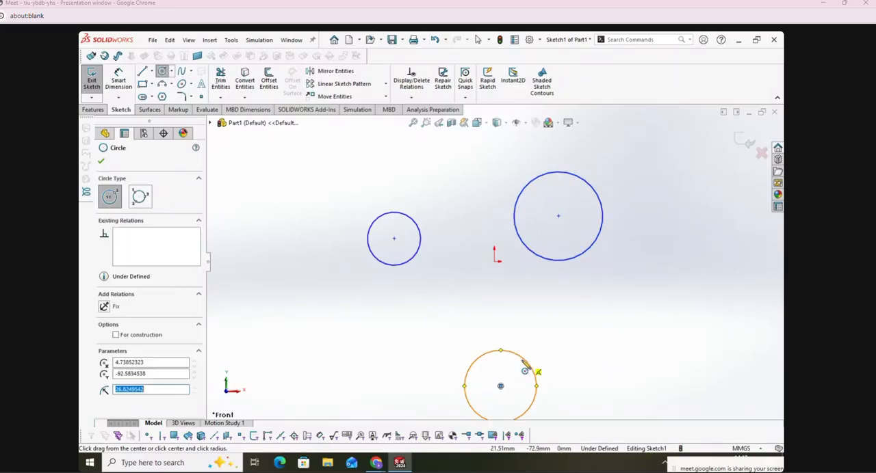
left_click(100, 161)
Step: Dimension the diameter of the smallest circle, left of the origin, as 100 mm
left_click(119, 81)
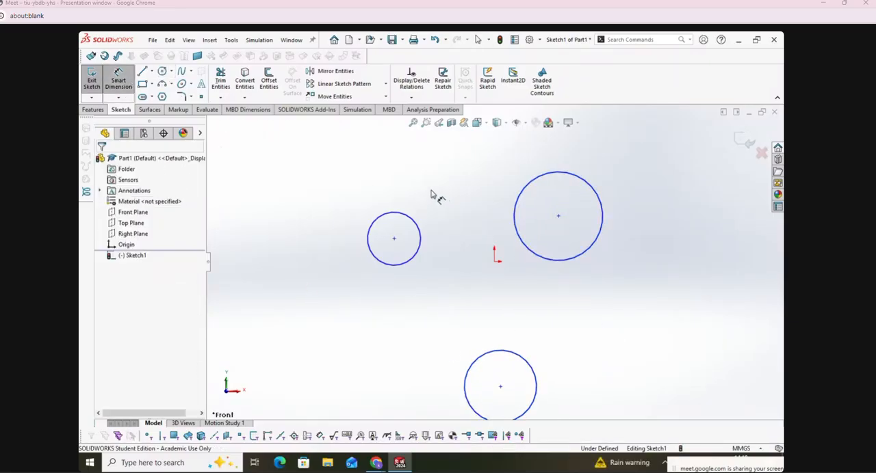
left_click(403, 219)
left_click(363, 161)
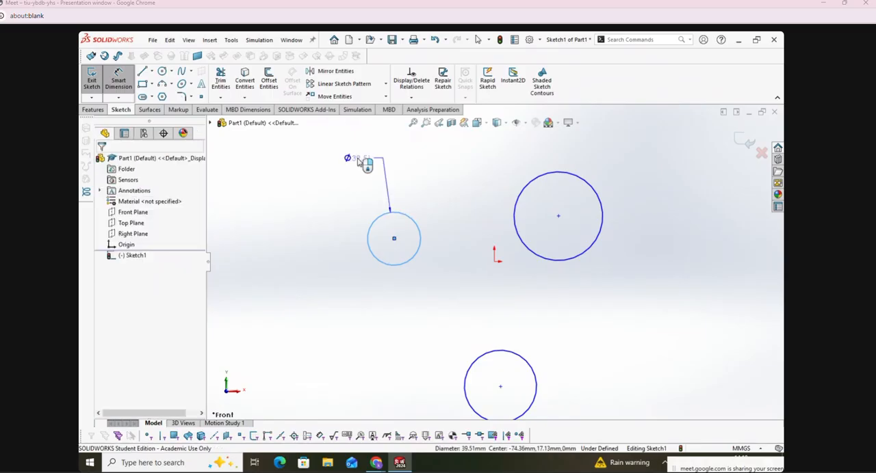
type("100")
key("Return")
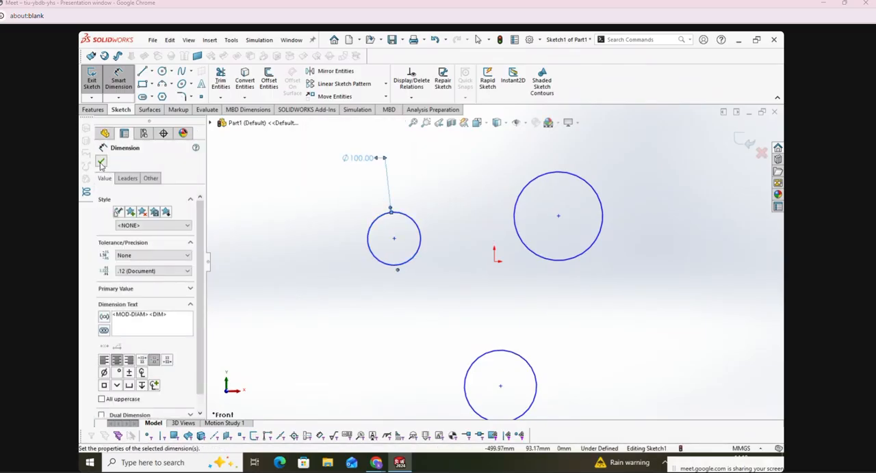
key("Escape")
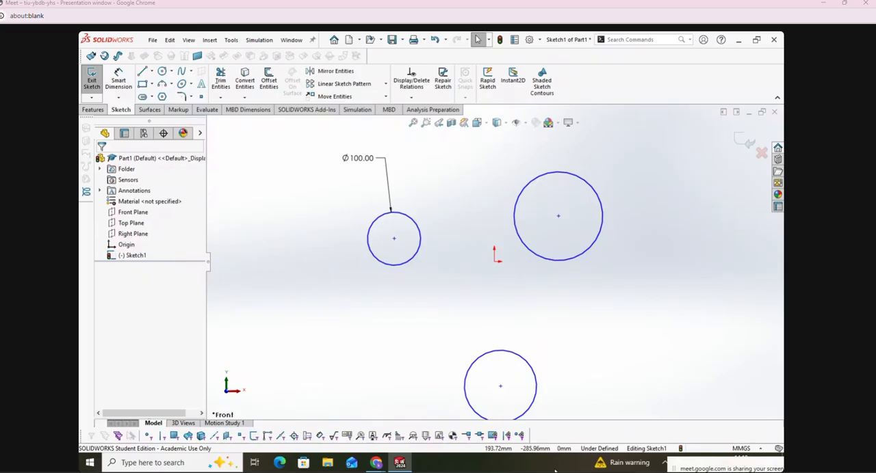
Step: Add an Equal relation between all three circles
left_click(412, 98)
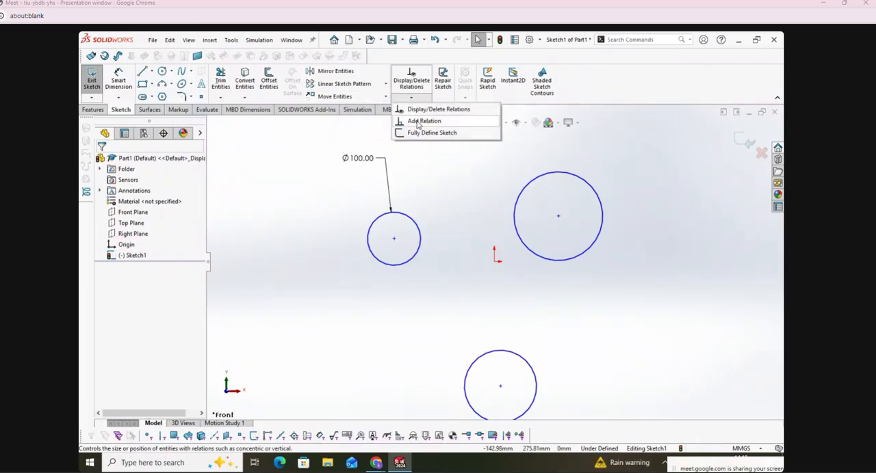
left_click(418, 122)
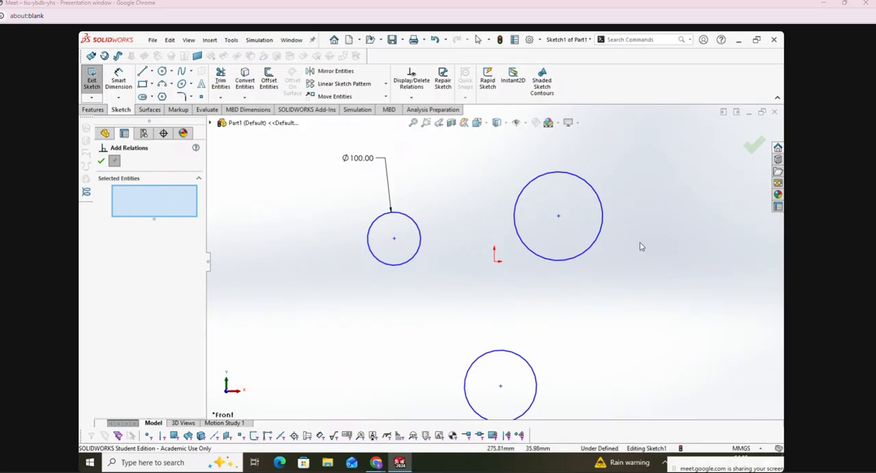
left_click(582, 263)
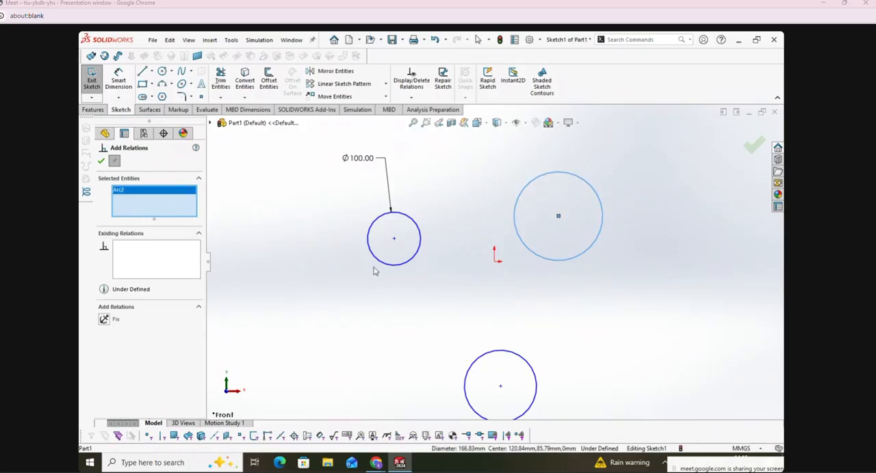
left_click(384, 264)
left_click(490, 353)
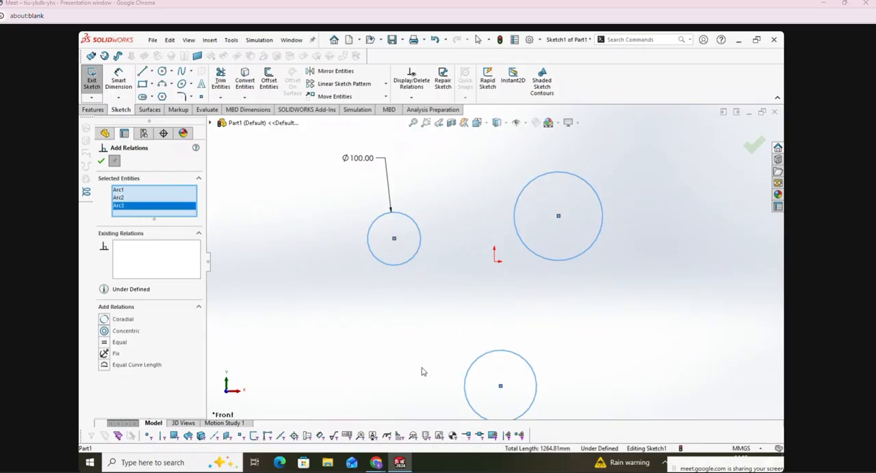
left_click(104, 342)
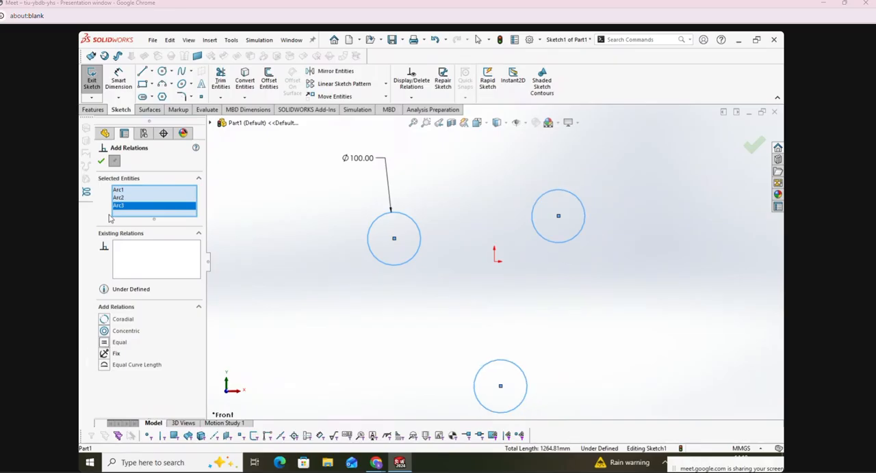
left_click(101, 161)
Step: Change the dimensioned circle's diameter to 150 mm
left_click(346, 344)
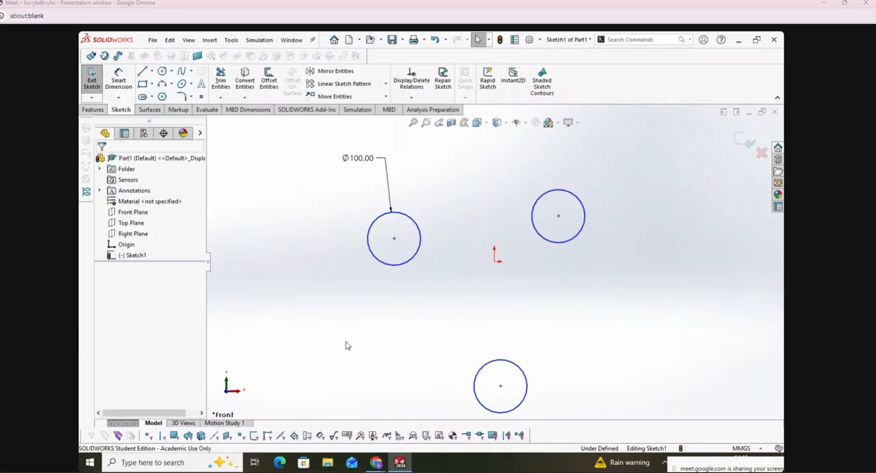
double_click(354, 159)
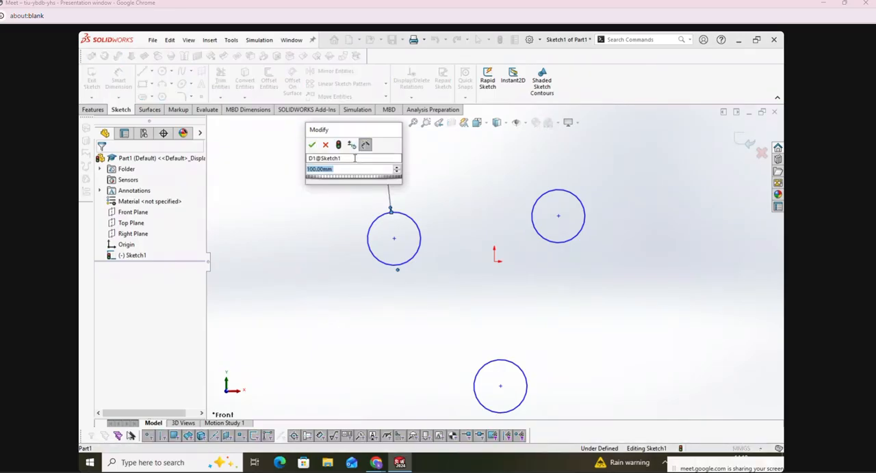
left_click(395, 311)
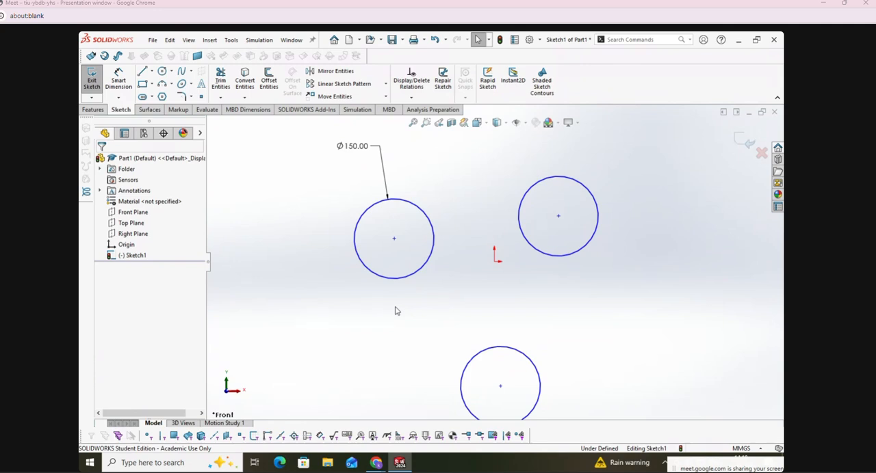
Step: Undo the 150 mm diameter, the Equal relation and the 100 mm diameter value
key("ctrl+z")
scroll(508, 339, "down", 3)
scroll(504, 346, "up", 8)
scroll(497, 344, "down", 1)
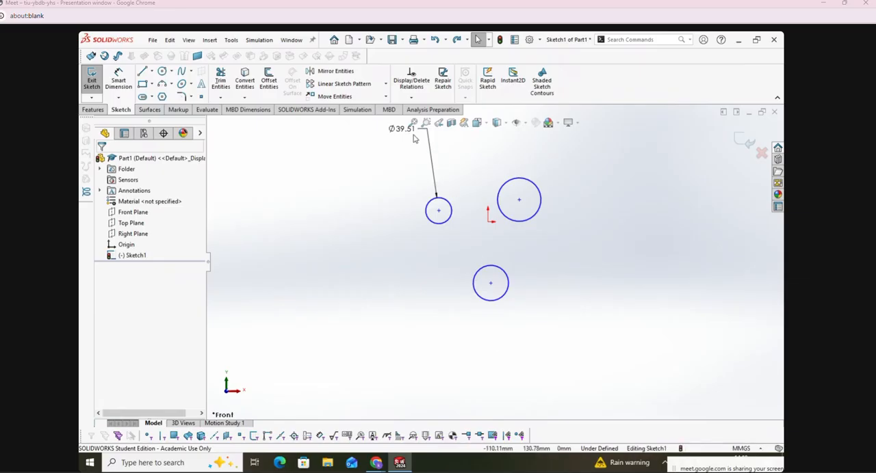
Step: Set the smallest circle's diameter to 100 mm and move its dimension text to the circle's upper left
double_click(406, 129)
type("100")
key("Return")
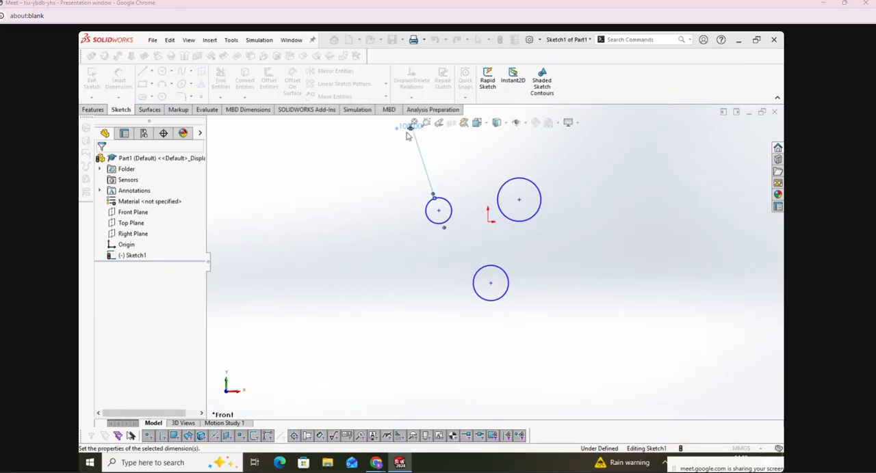
left_click(563, 265)
scroll(574, 230, "down", 1)
scroll(559, 225, "up", 2)
left_click_drag(409, 154, 385, 197)
scroll(512, 255, "up", 2)
scroll(491, 256, "down", 2)
scroll(491, 256, "down", 2)
key("Escape")
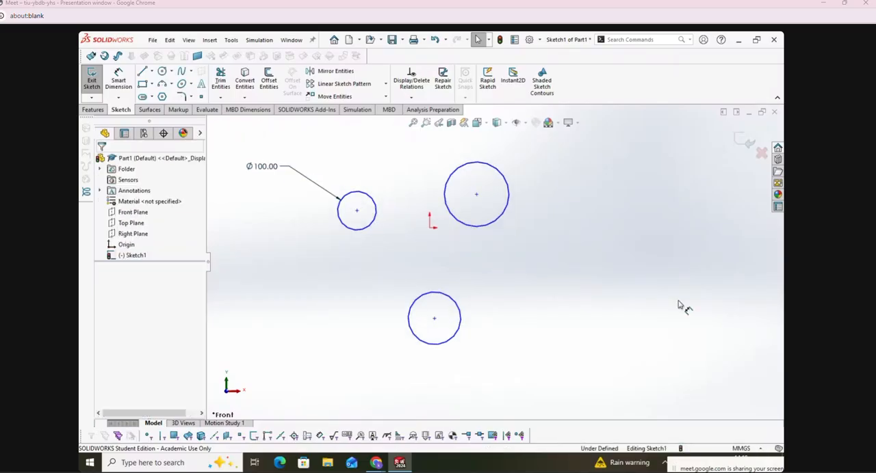
Step: Add an Equal relation between the dimensioned circle and the other two circles
left_click(411, 97)
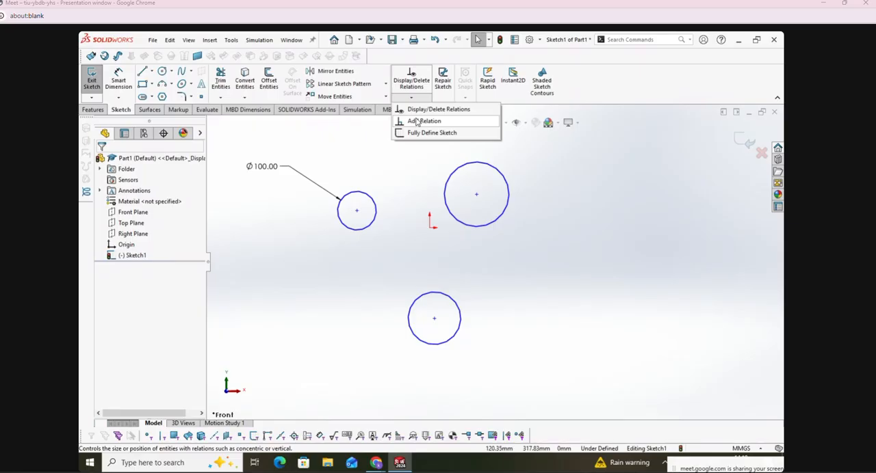
left_click(419, 121)
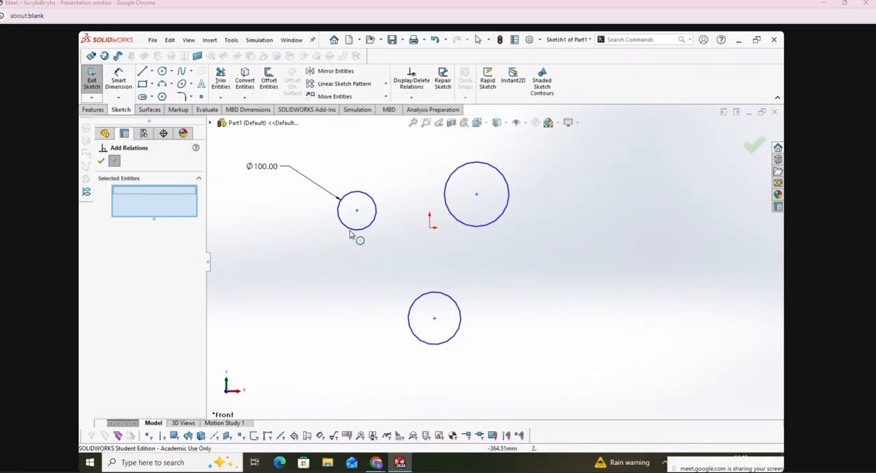
left_click(372, 229)
left_click(463, 225)
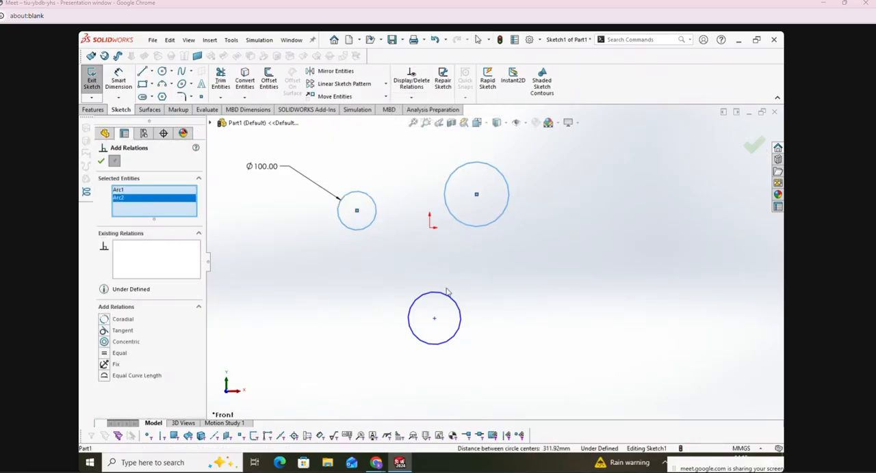
left_click(445, 297)
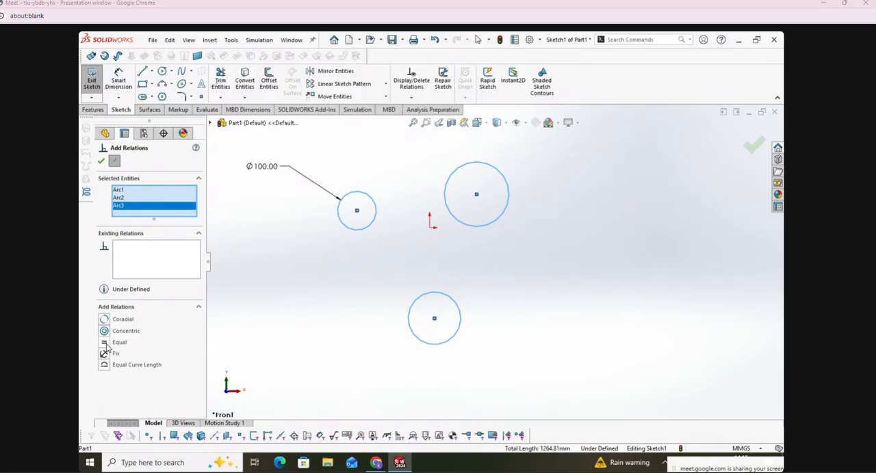
left_click(106, 343)
left_click(101, 160)
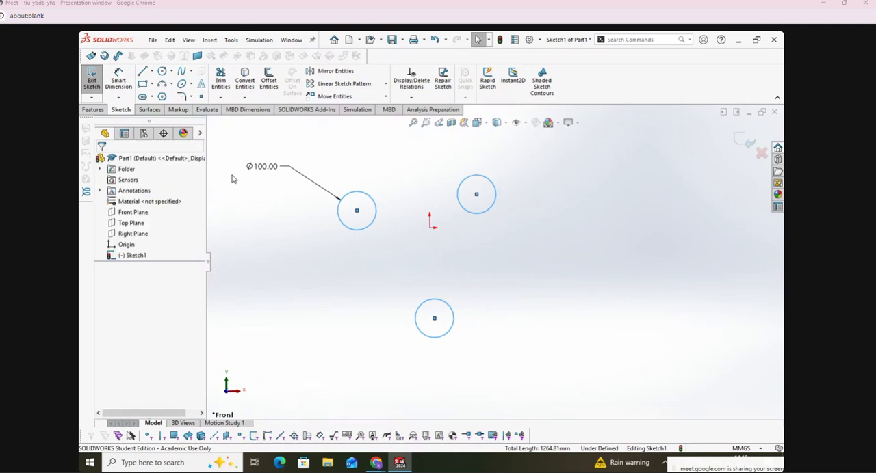
Step: Set the dimensioned circle's diameter to 150 mm
double_click(254, 166)
type("15")
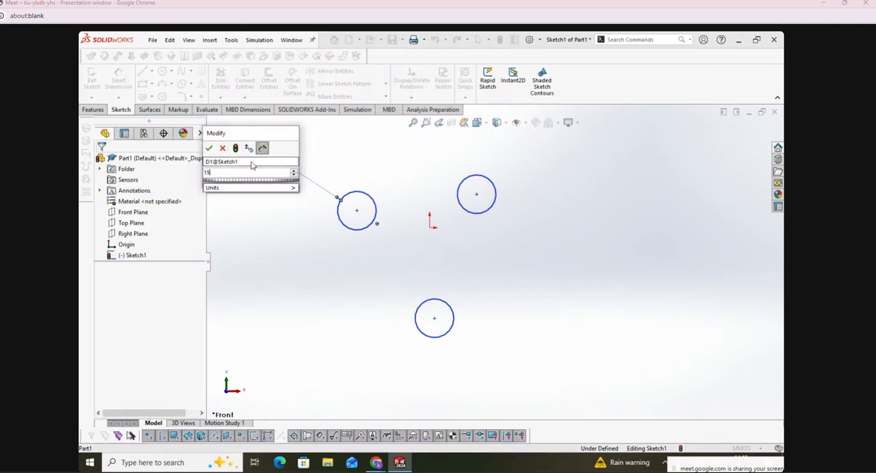
type("0")
key("Return")
left_click(348, 312)
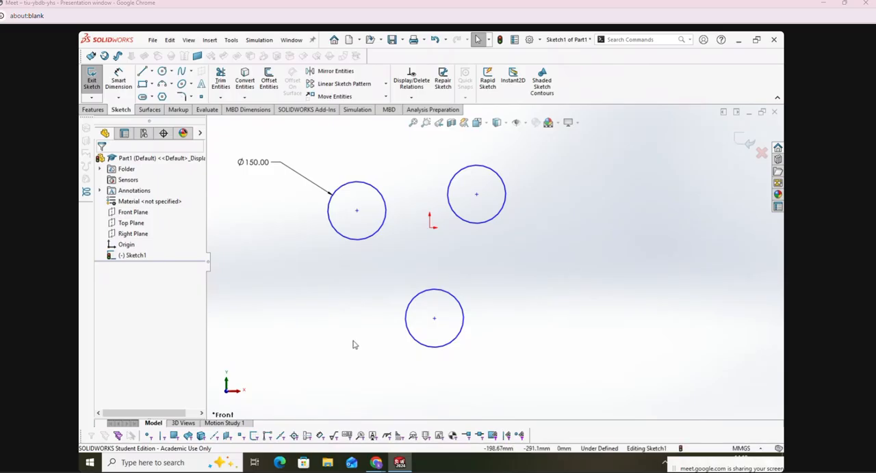
Step: Dimension the horizontal distance from the left circle's center to the origin as 150 mm
left_click(118, 79)
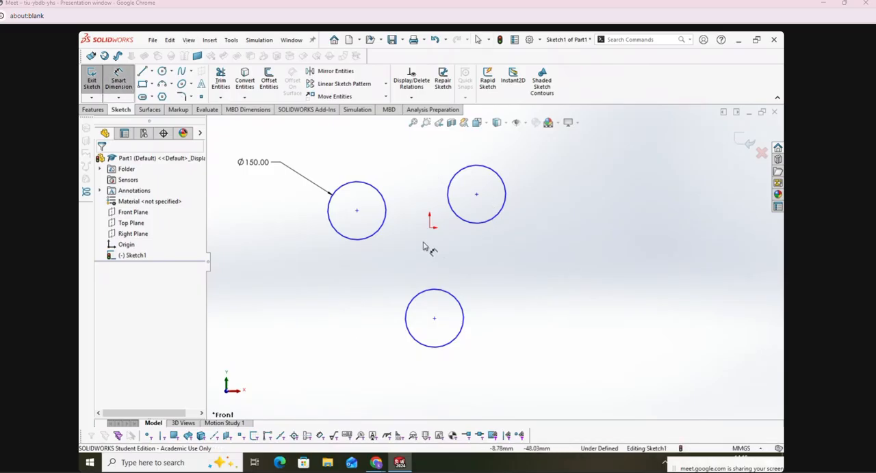
left_click(357, 211)
left_click(429, 227)
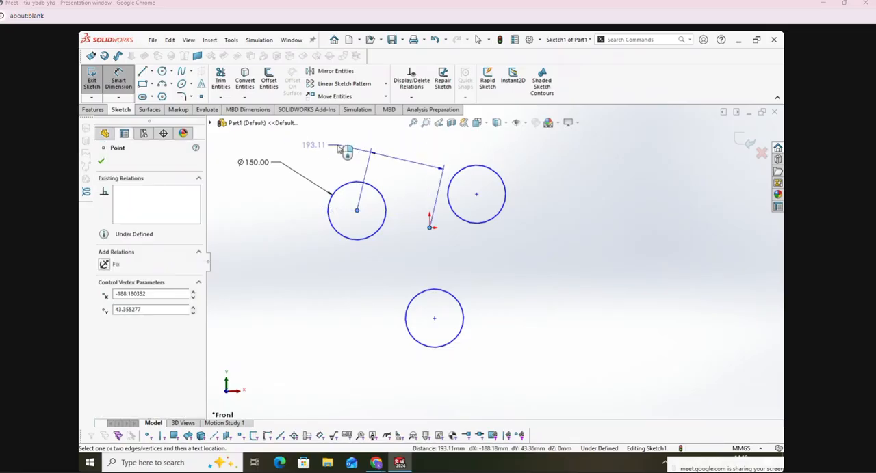
left_click(391, 138)
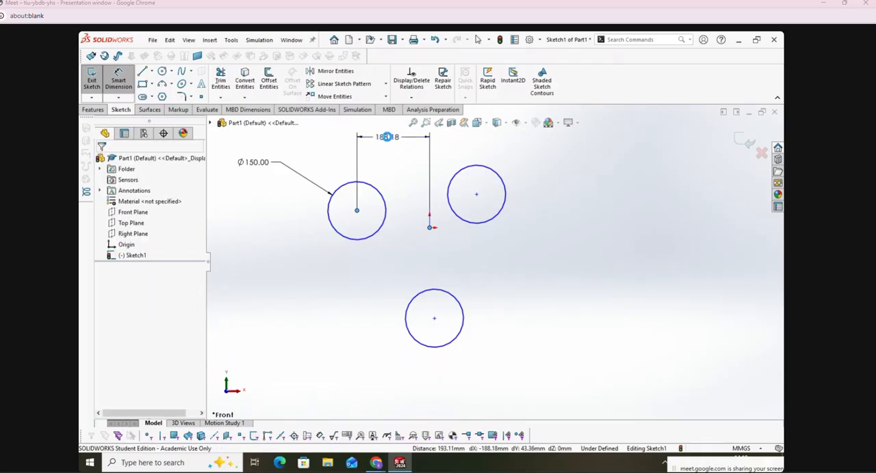
type("150")
key("Return")
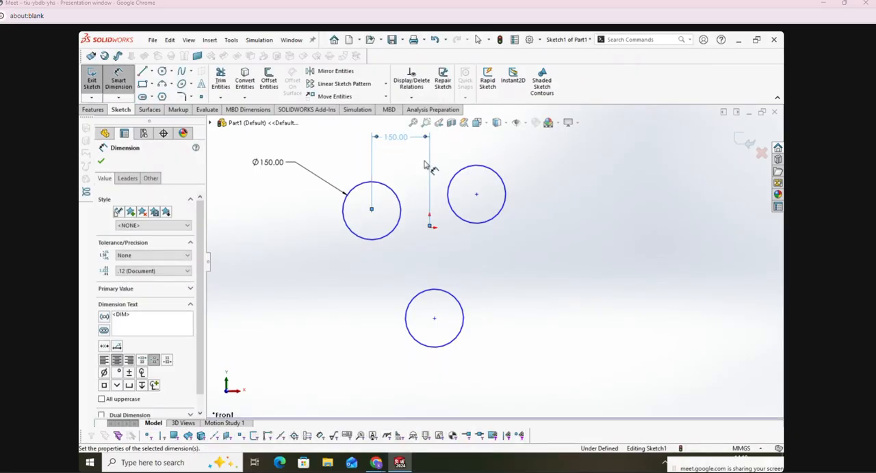
Step: Dimension the horizontal distance from the origin to the upper right circle's center as 150 mm
left_click(476, 194)
left_click(471, 143)
type("150")
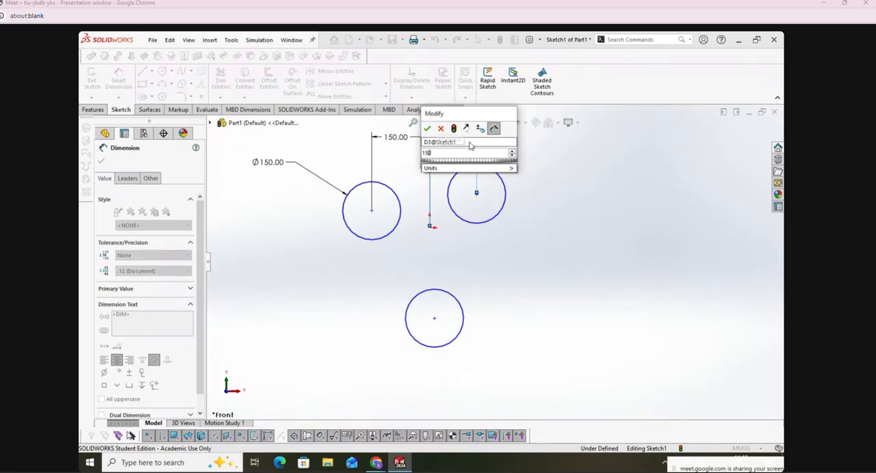
key("Return")
Step: Dimension the vertical distance from the origin to the lower circle's center as 200 mm
left_click(430, 226)
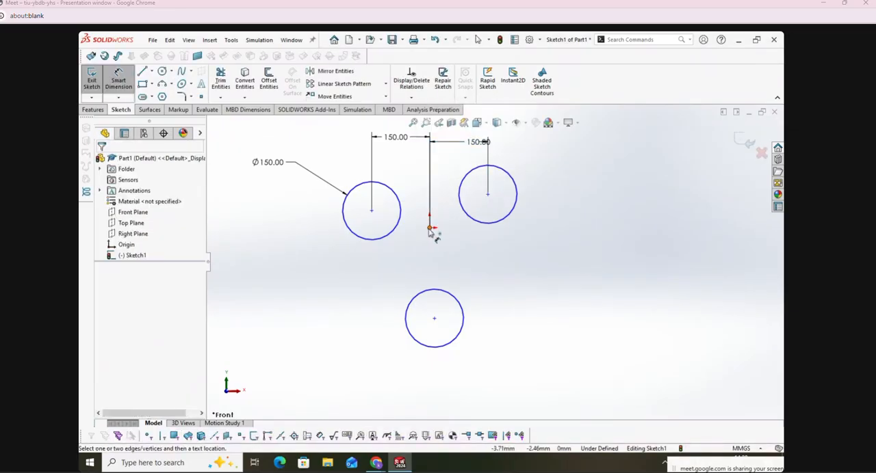
left_click(434, 318)
left_click(523, 285)
type("200")
key("Return")
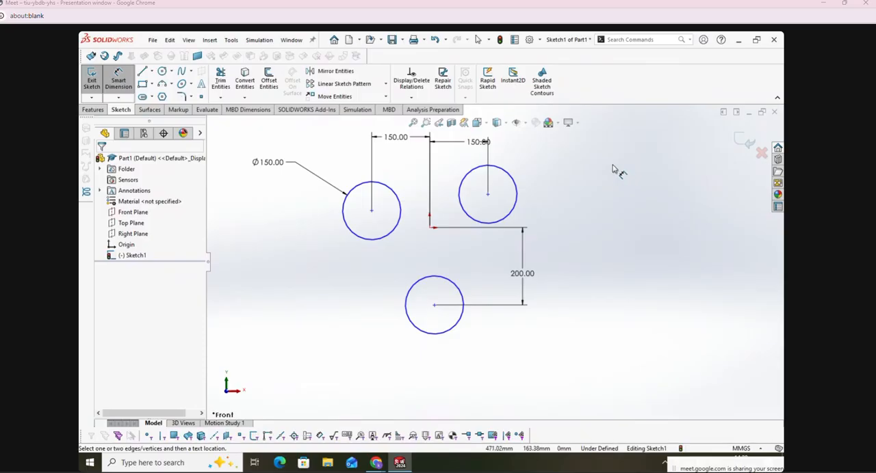
Step: Add a Horizontal relation between the left circle's center and the origin
left_click(411, 97)
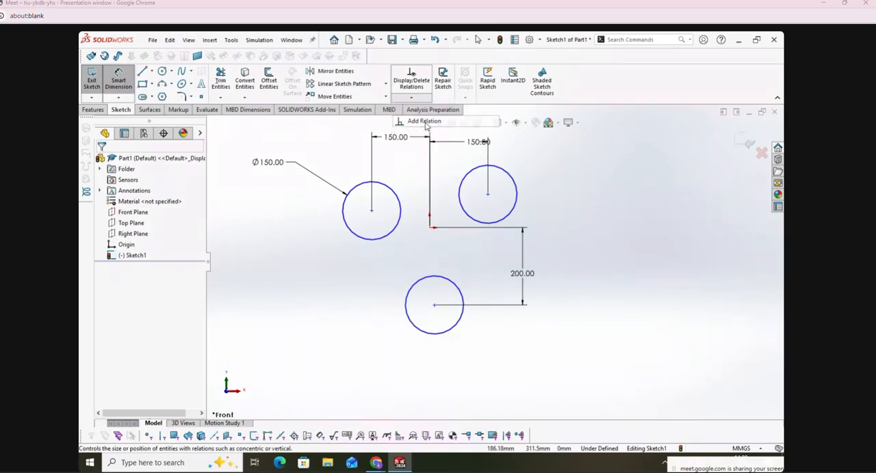
left_click(423, 121)
left_click(372, 211)
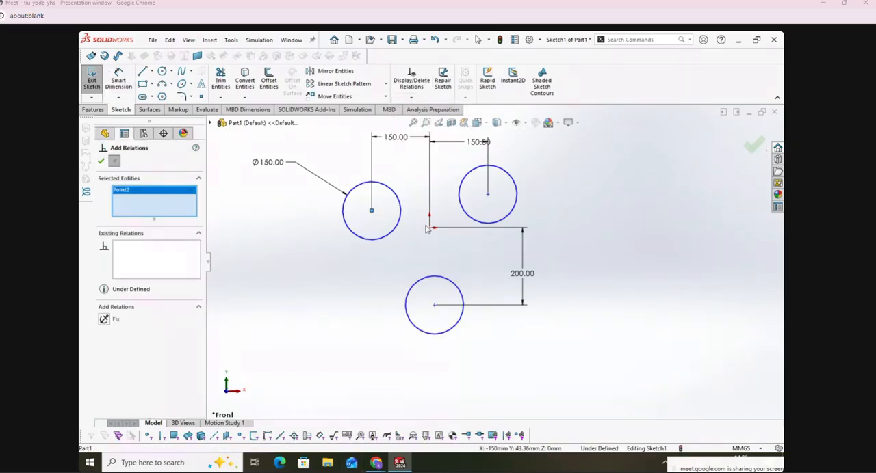
left_click(430, 228)
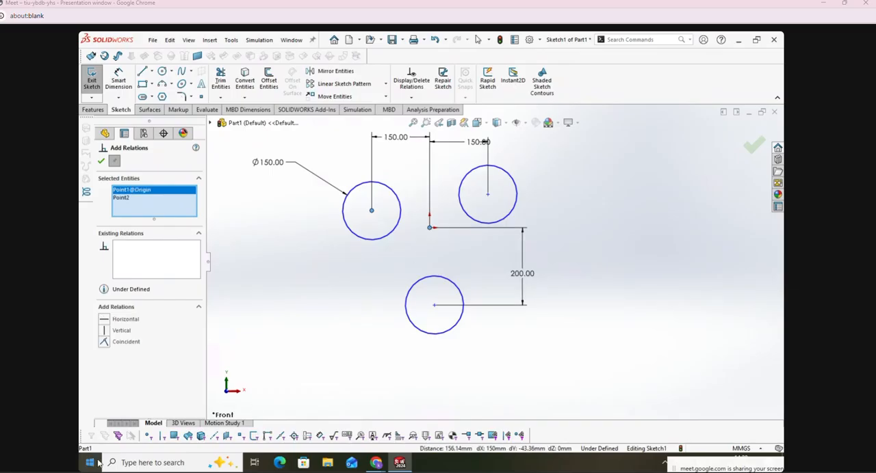
left_click(107, 321)
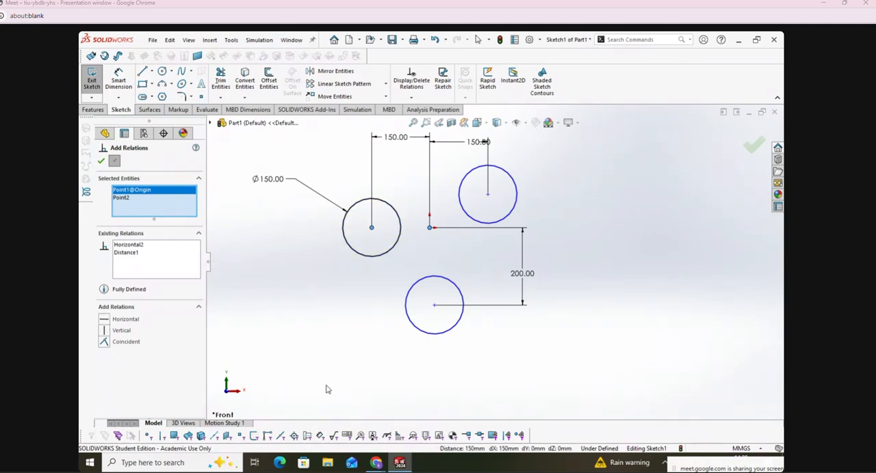
left_click(103, 159)
Step: Clear the previously selected entities and add a Horizontal relation between the right circle's center and the origin
left_click(411, 100)
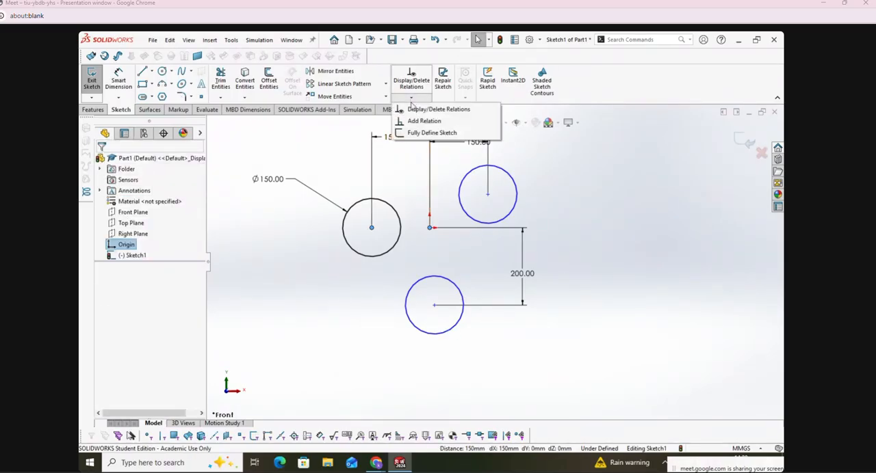
left_click(426, 123)
right_click(183, 207)
left_click(205, 211)
left_click(487, 195)
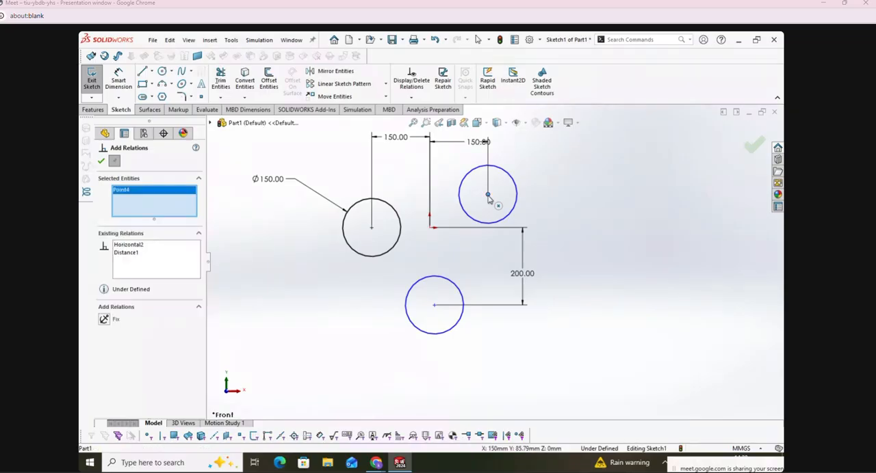
left_click(430, 227)
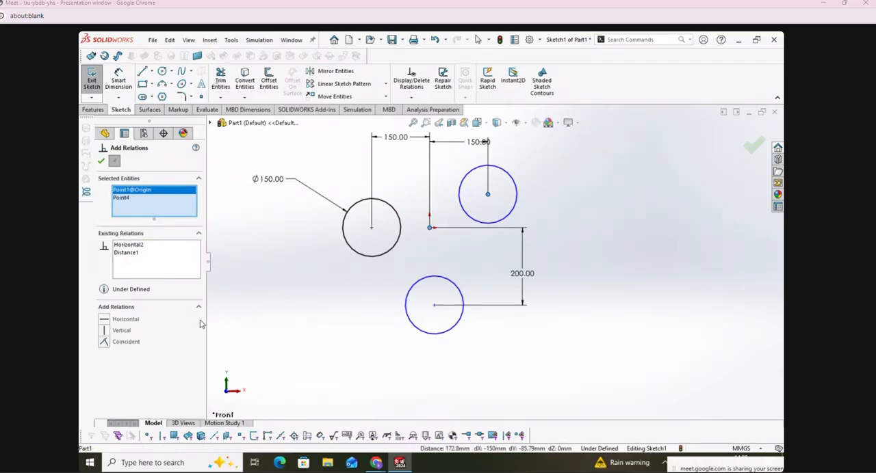
left_click(122, 320)
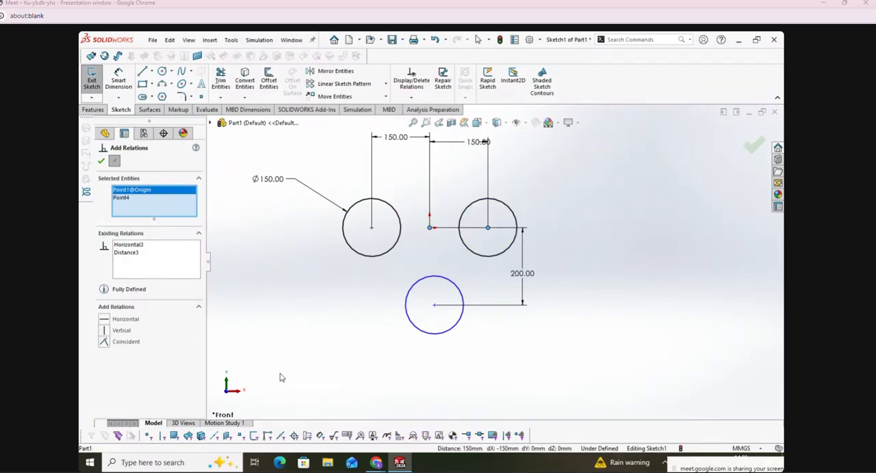
Step: Clear the selected entities and add a Vertical relation between the lower circle's center and the origin
right_click(150, 208)
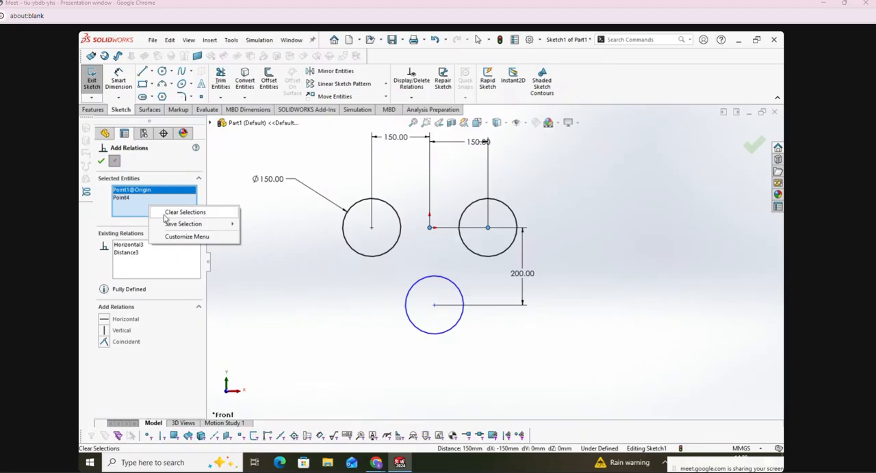
left_click(164, 213)
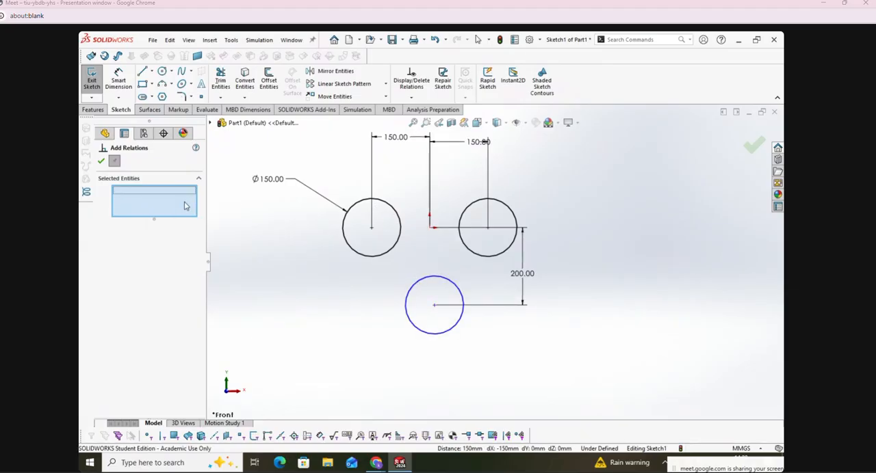
left_click(434, 305)
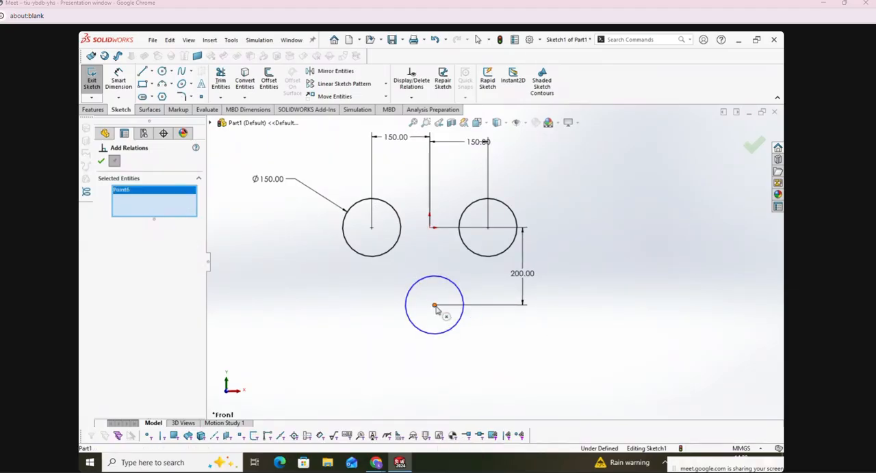
left_click(430, 230)
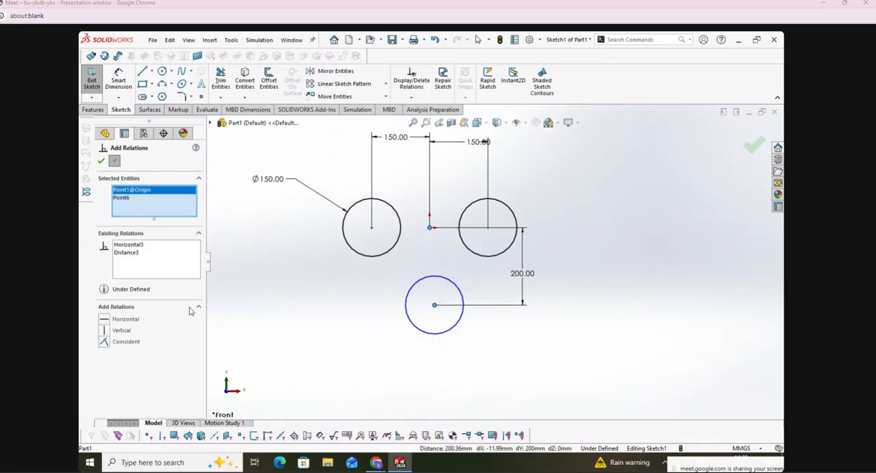
left_click(104, 331)
left_click(100, 160)
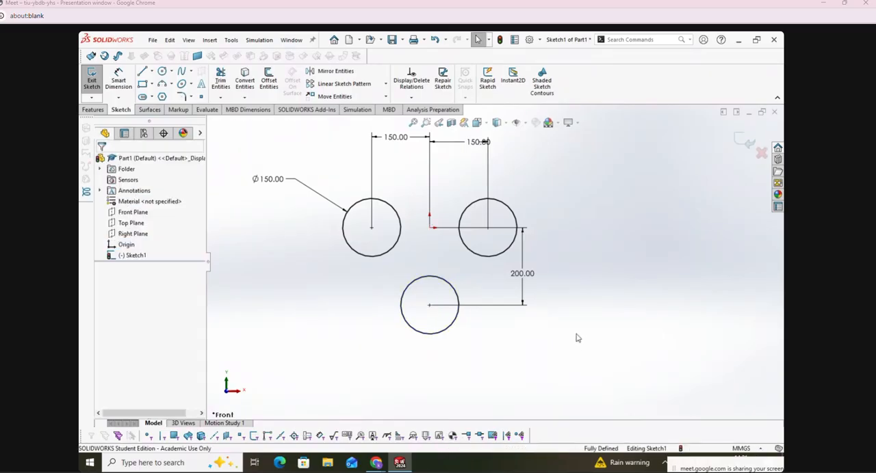
Step: Move the 200 mm dimension farther out from the circles and reposition the two horizontal 150 mm dimensions above them
left_click_drag(538, 278, 608, 278)
scroll(499, 217, "down", 2)
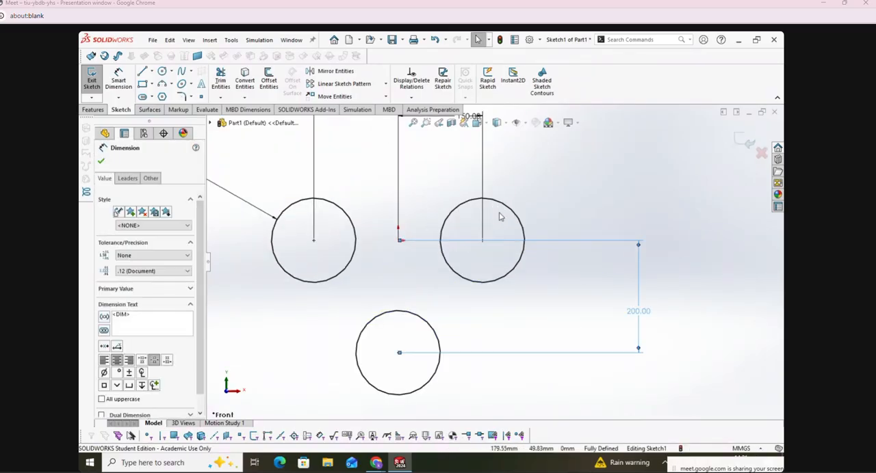
scroll(500, 217, "up", 2)
left_click_drag(477, 161, 496, 140)
left_click_drag(400, 161, 389, 148)
left_click(100, 160)
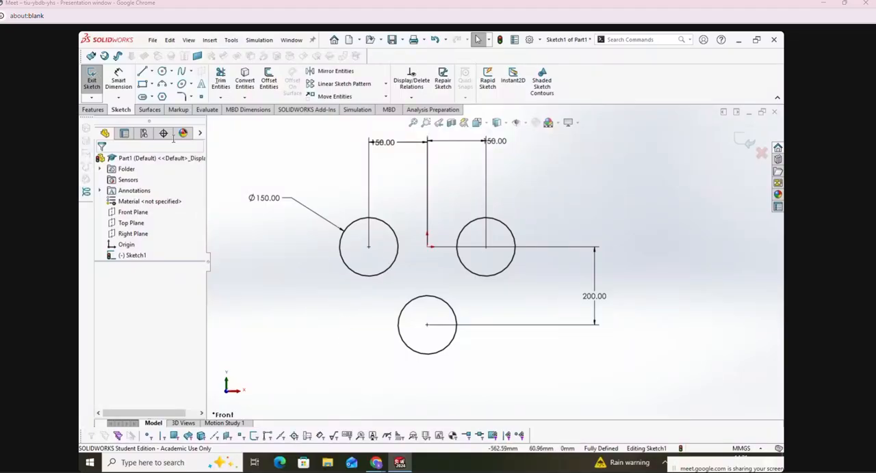
Step: Sketch a three-point perimeter circle with a radius of about 176 mm to the upper right of the dimensioned circles
left_click(171, 71)
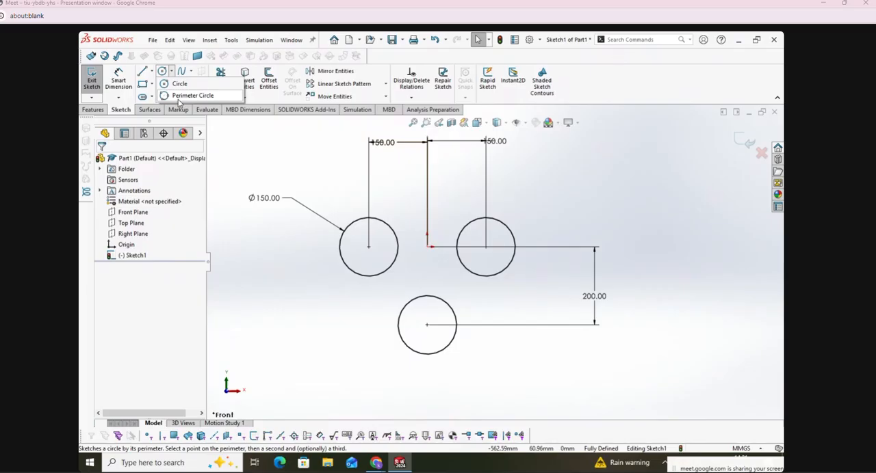
left_click(185, 96)
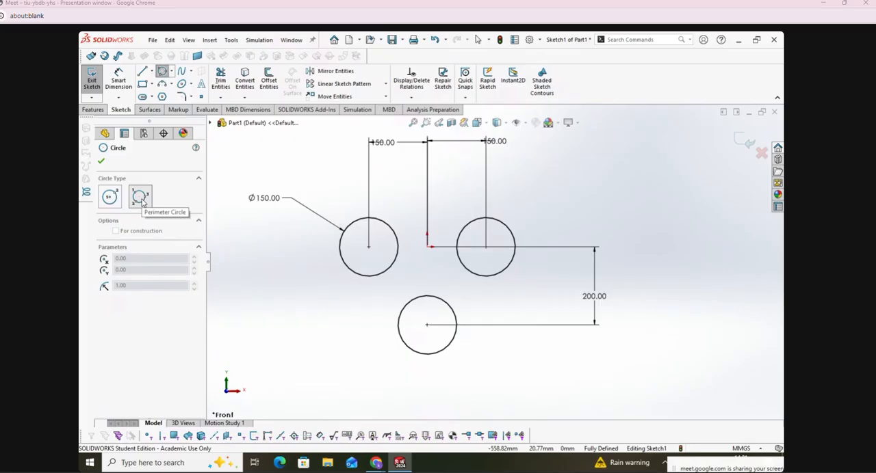
scroll(426, 189, "up", 3)
left_click(643, 158)
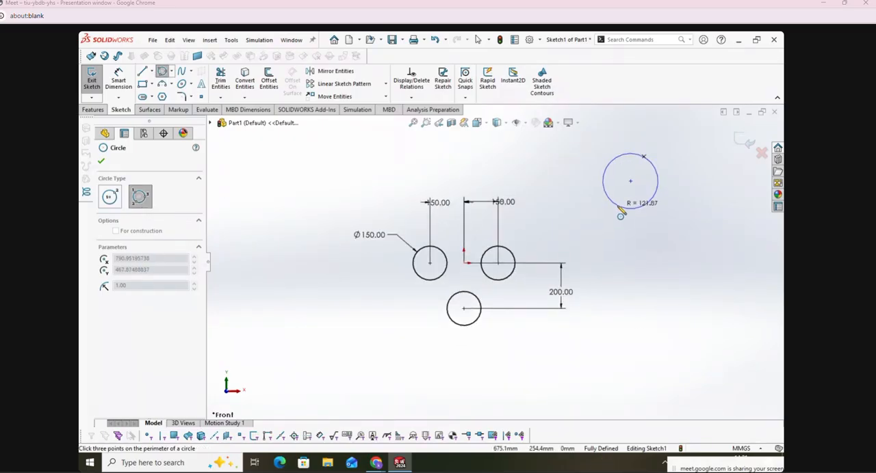
left_click(616, 209)
left_click(674, 233)
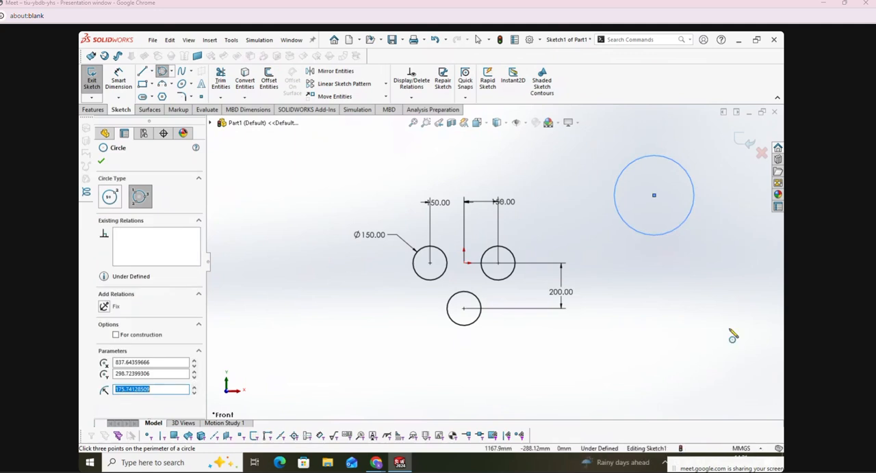
key("Escape")
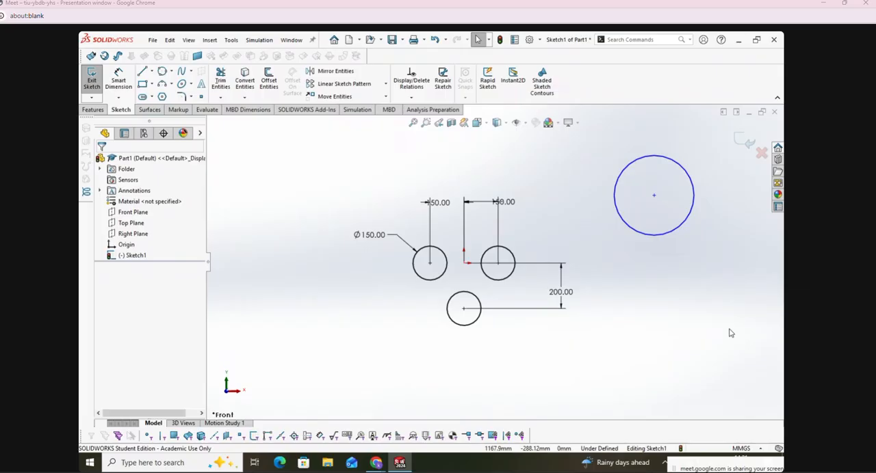
scroll(722, 324, "up", 2)
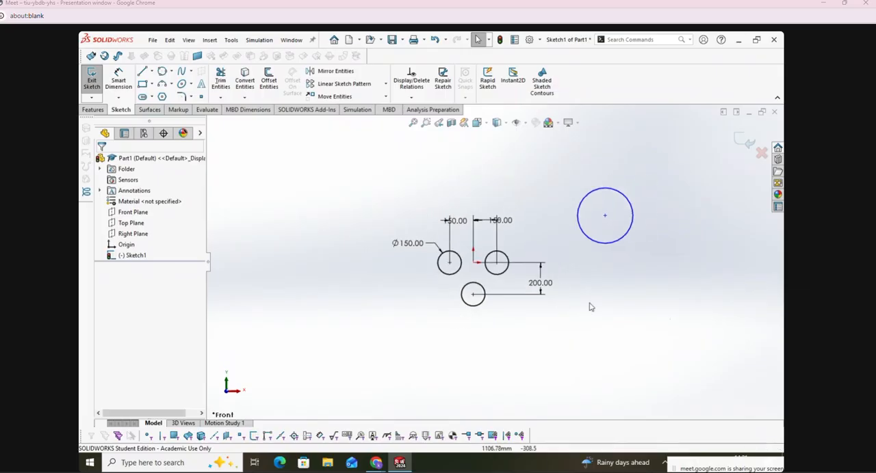
Step: Sketch a three-point perimeter circle through the centers of the three 150 mm circles, with a radius of about 156 mm
scroll(472, 311, "down", 3)
left_click(164, 72)
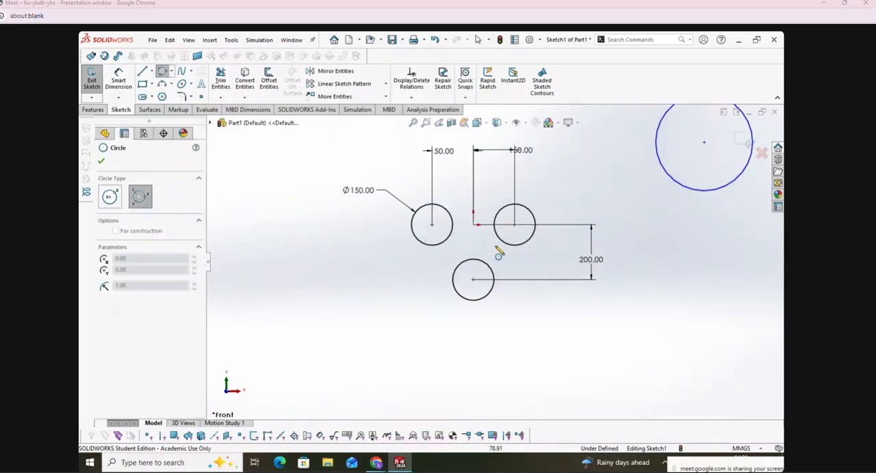
scroll(499, 250, "up", 1)
scroll(504, 249, "down", 3)
left_click(365, 232)
left_click(546, 231)
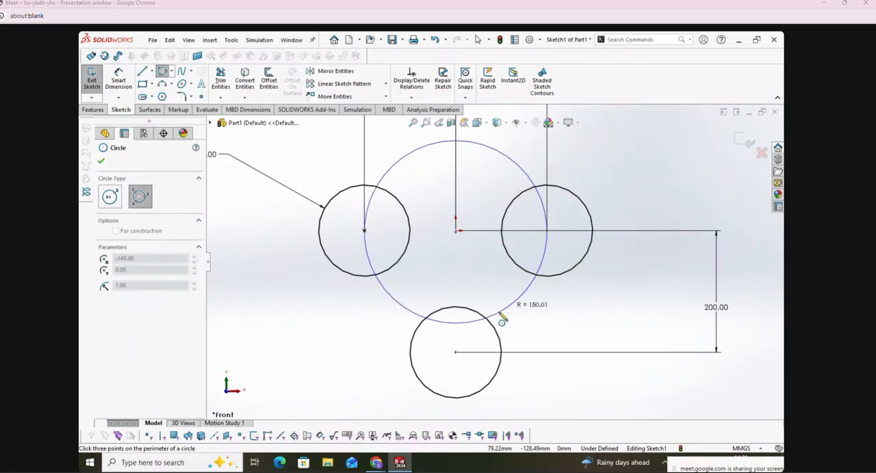
left_click(456, 353)
left_click(101, 163)
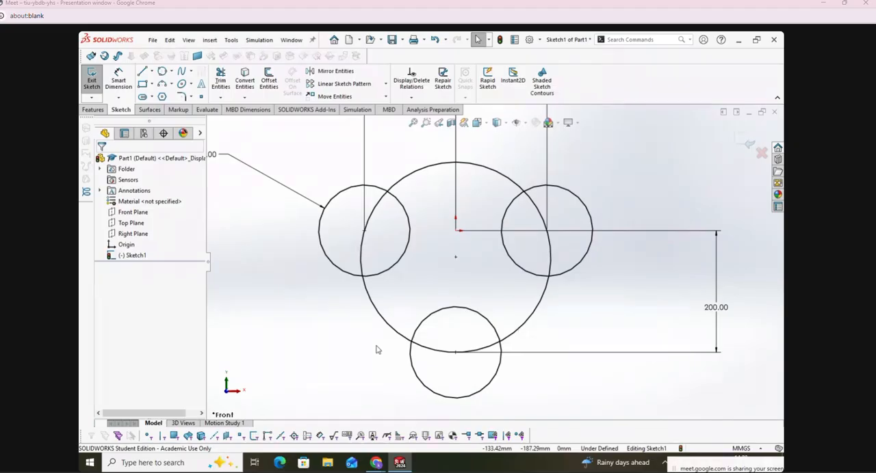
Step: Delete the perimeter circle through the three centers and the separate circle to the upper right of the dimensioned circles
left_click(393, 327)
key("Delete")
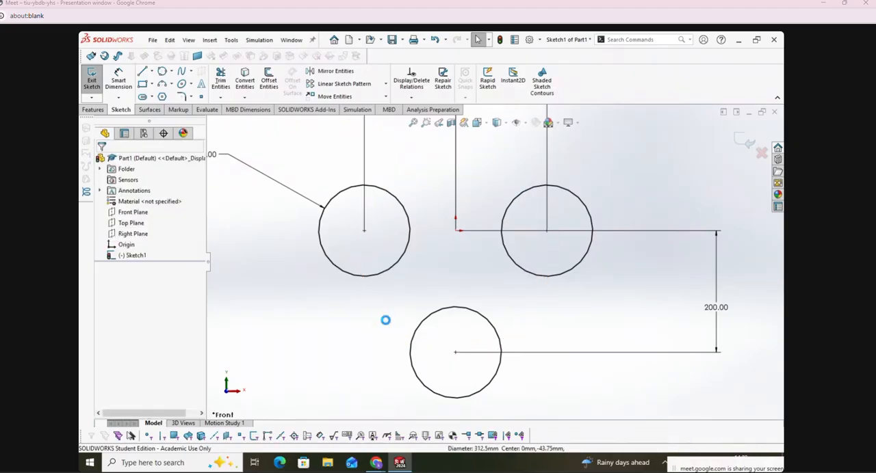
key("f")
left_click_drag(547, 138, 684, 267)
key("Delete")
key("f")
scroll(493, 256, "up", 2)
scroll(475, 258, "down", 9)
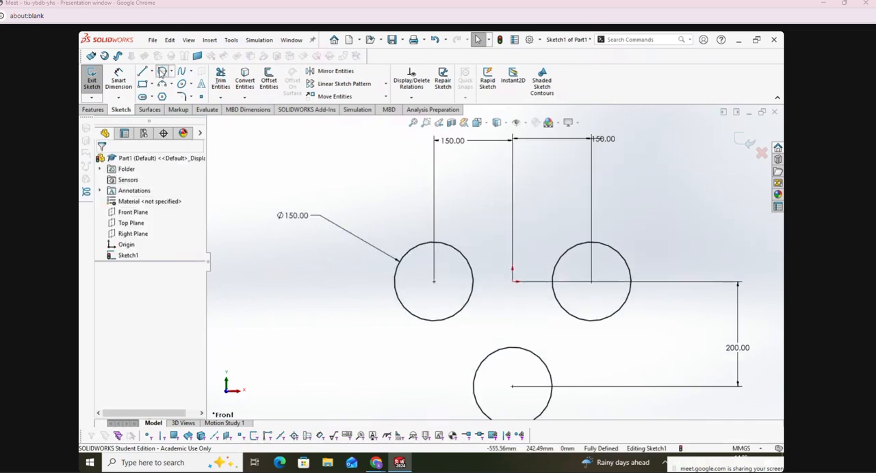
Step: Sketch a perimeter circle with a radius of about 103 mm above the origin, tangent to the left and right circles
left_click(162, 72)
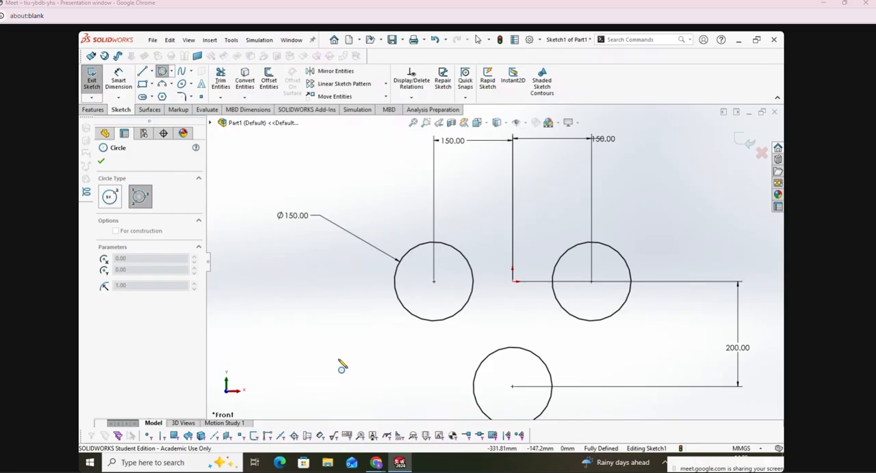
left_click(463, 259)
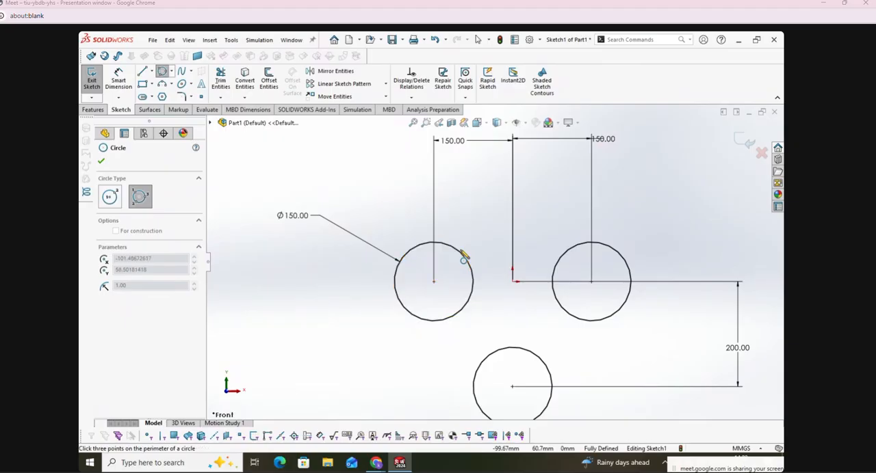
left_click(566, 264)
left_click(539, 187)
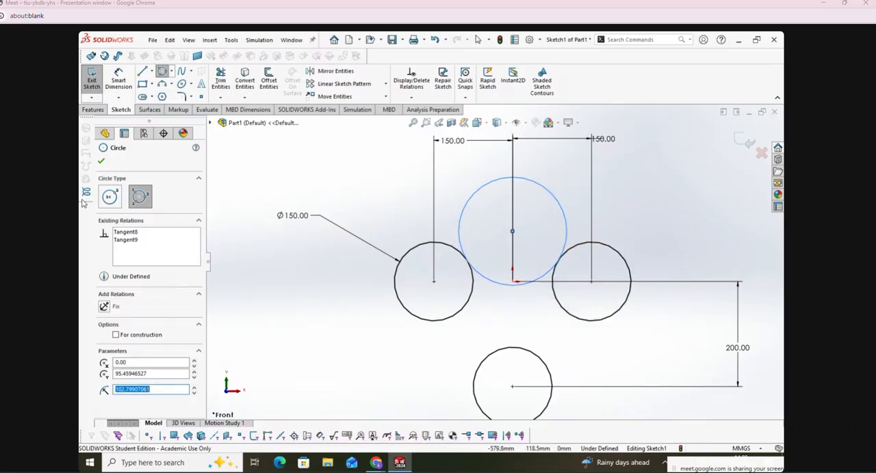
Step: Sketch two perimeter circles of about 92 mm and 91 mm radius, tangent to the lower circle and the left and right circles respectively
left_click(416, 321)
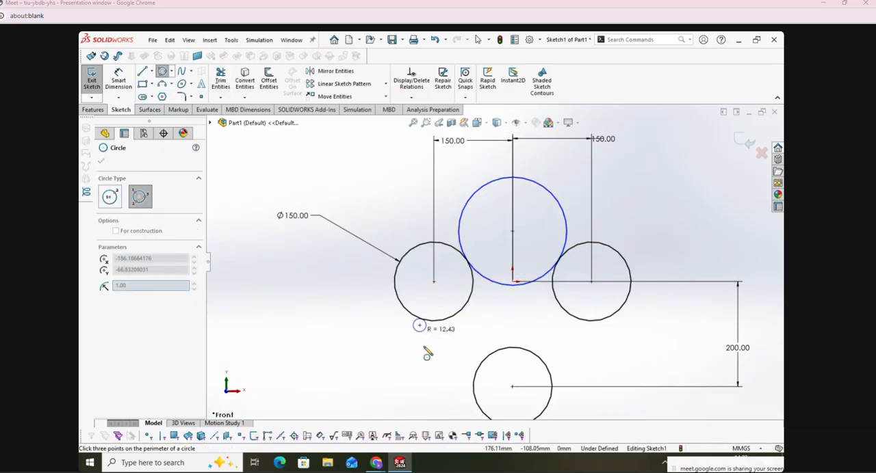
left_click(479, 387)
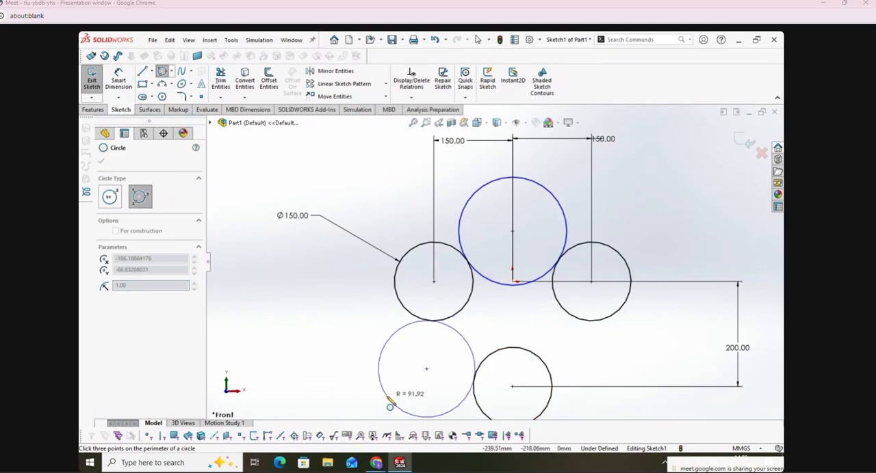
left_click(384, 386)
left_click(606, 320)
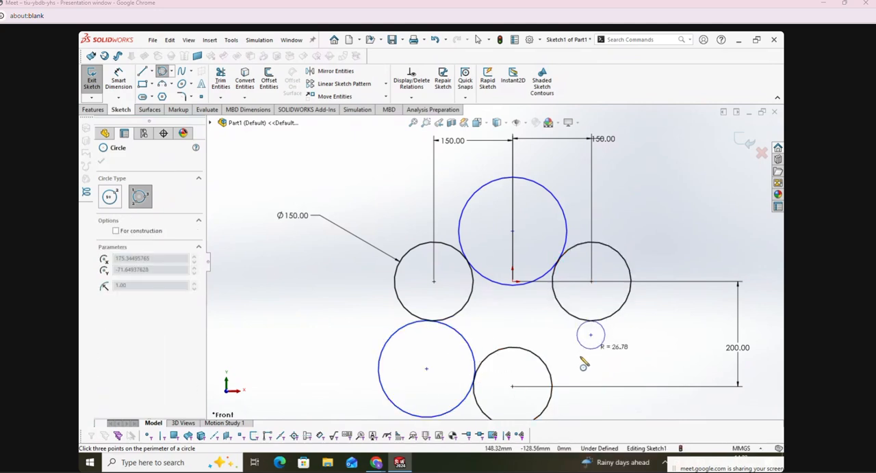
left_click(551, 380)
left_click(637, 400)
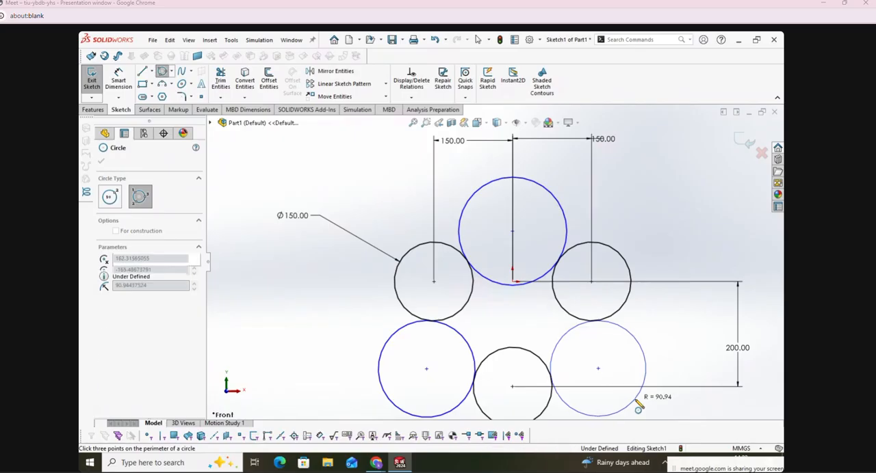
left_click(101, 161)
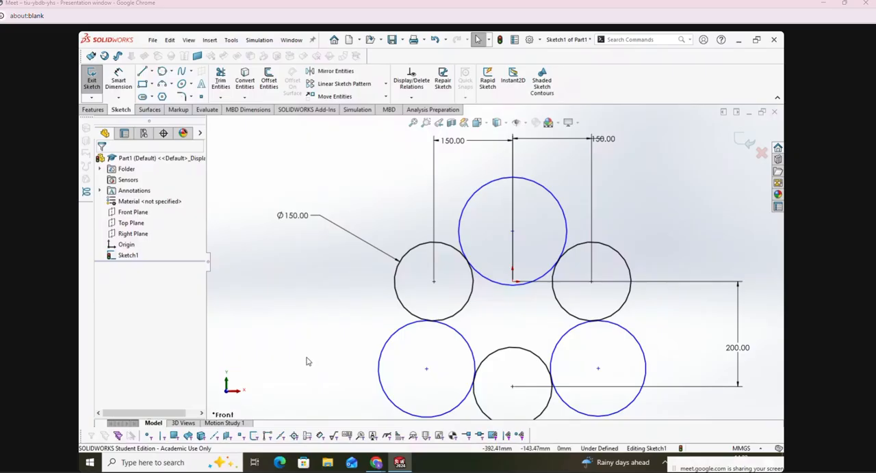
Step: Dimension the upper tangent circle's diameter as 200 mm
left_click(118, 79)
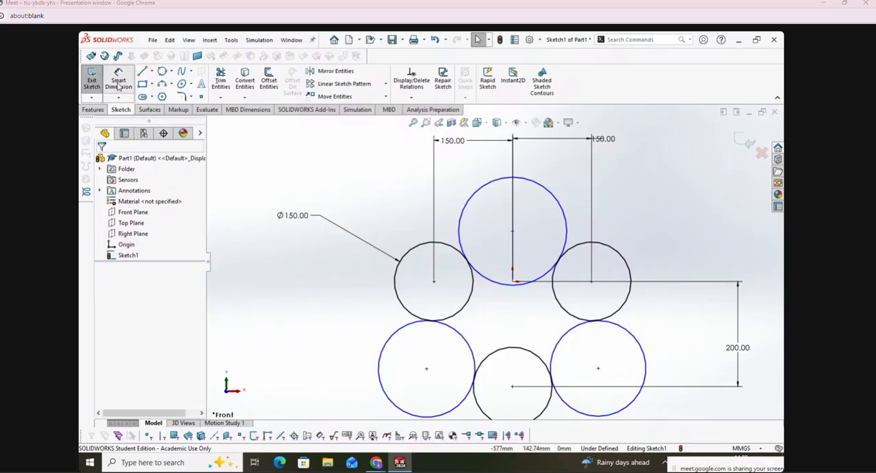
left_click(466, 203)
left_click(417, 163)
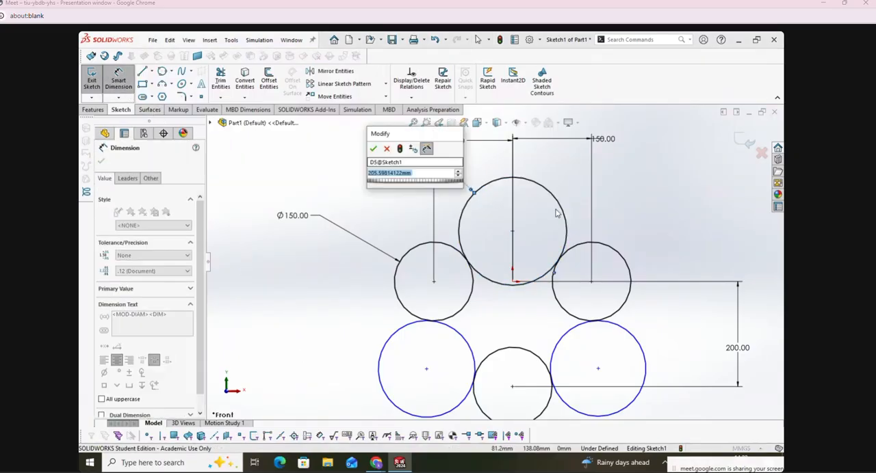
type("200")
key("Return")
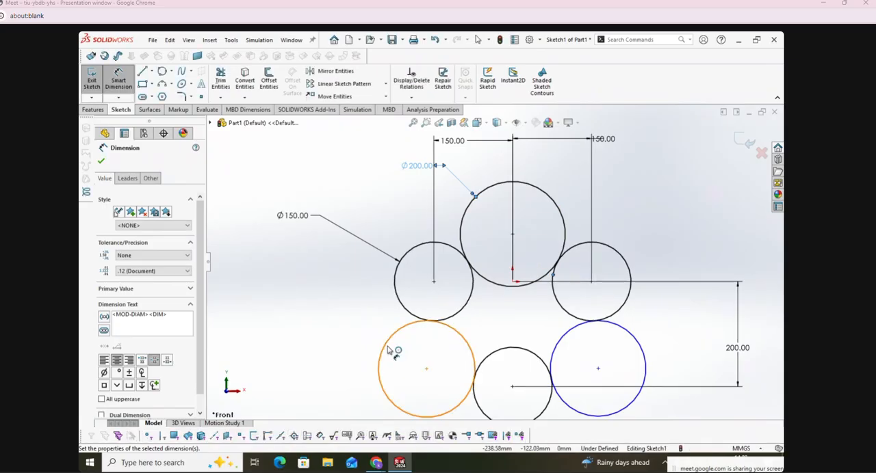
Step: Dimension the lower-left tangent circle's diameter as 200 mm
left_click(380, 344)
left_click(366, 319)
type("2")
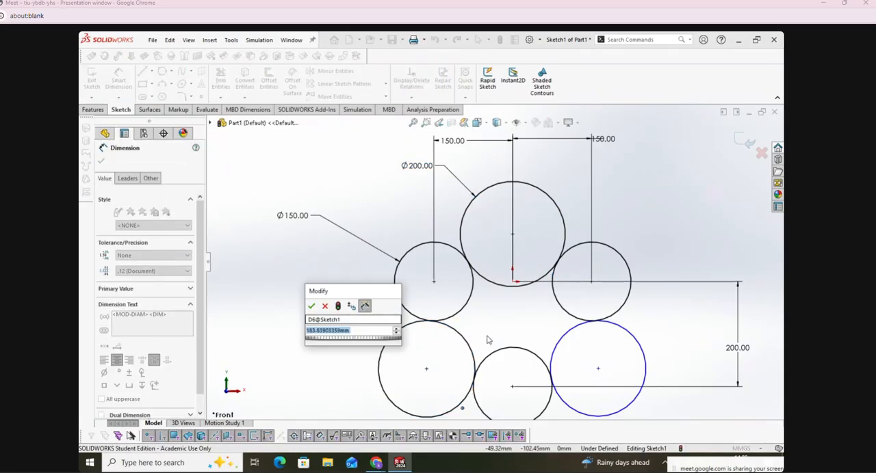
type("00")
key("Return")
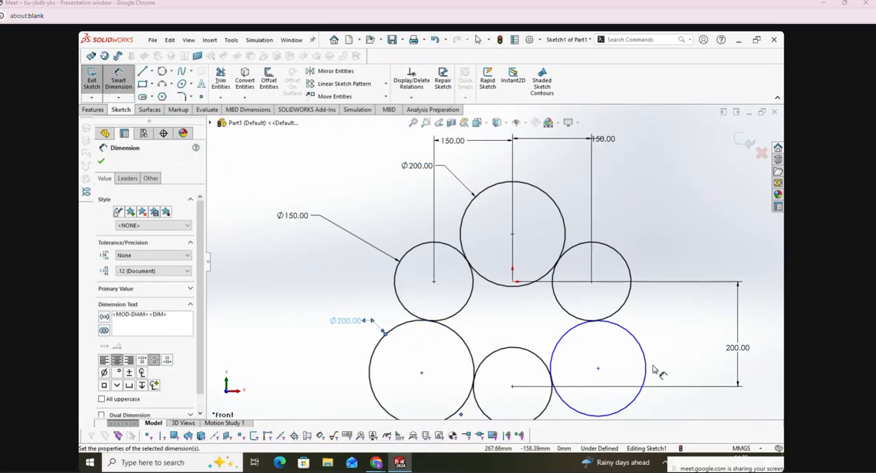
Step: Dimension the lower-right tangent circle's diameter as 250 mm
left_click(650, 370)
left_click(688, 311)
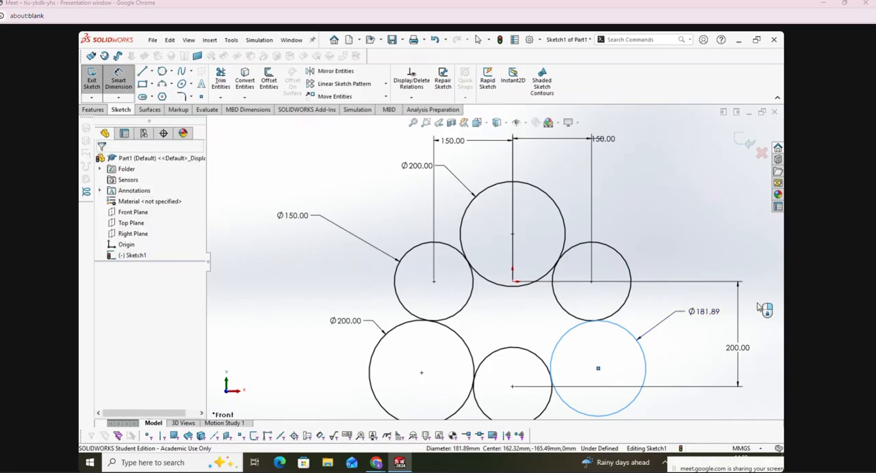
type("2")
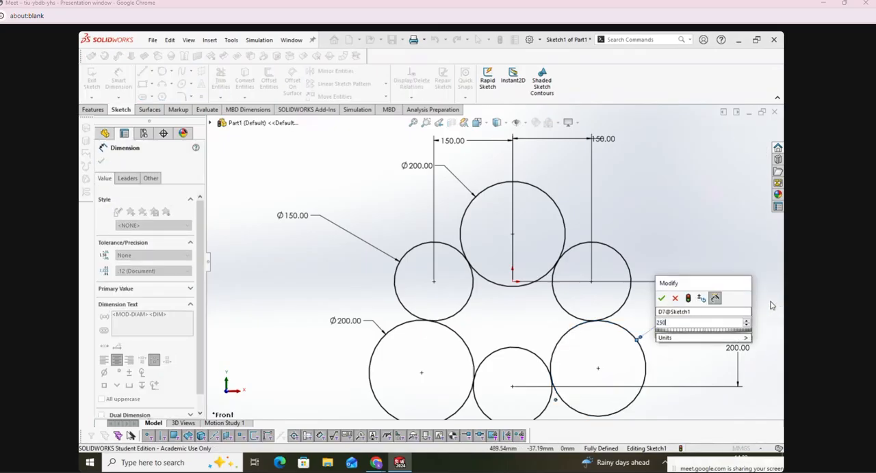
type("50")
key("Return")
key("Escape")
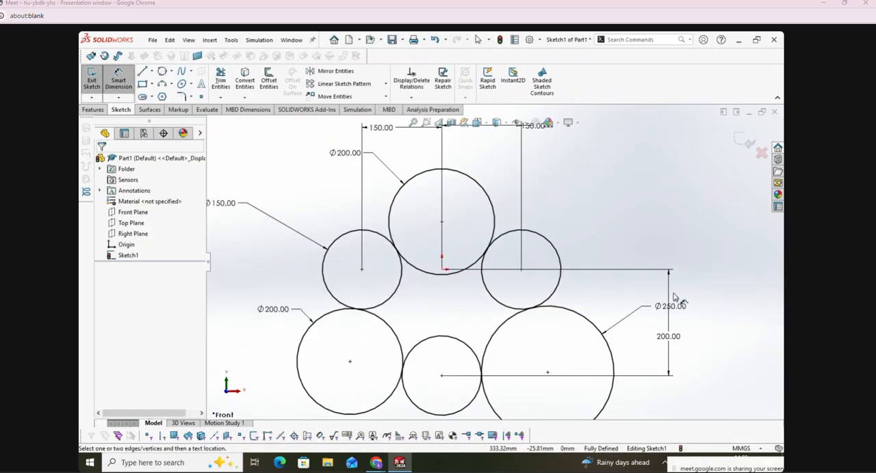
Step: Trim the outer arcs of the three tangent circles and the inner arcs of the 150 mm circles into one closed three-lobed outline
left_click(220, 80)
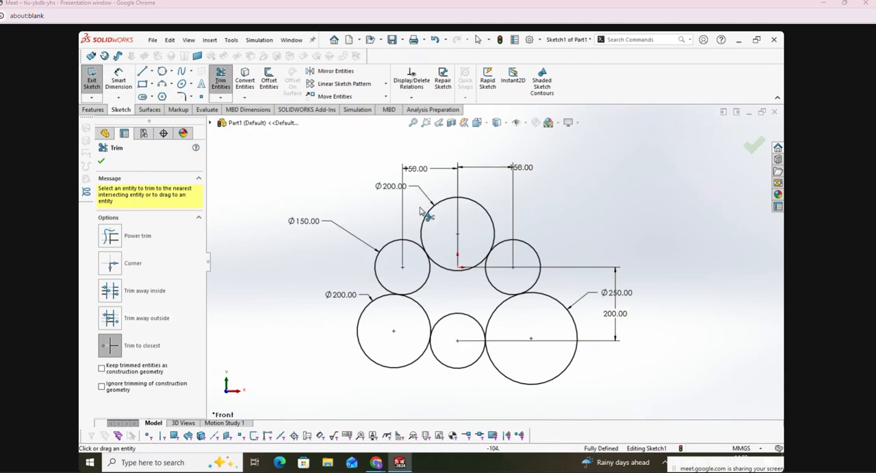
left_click(438, 202)
left_click(359, 328)
left_click(524, 384)
left_click(498, 288)
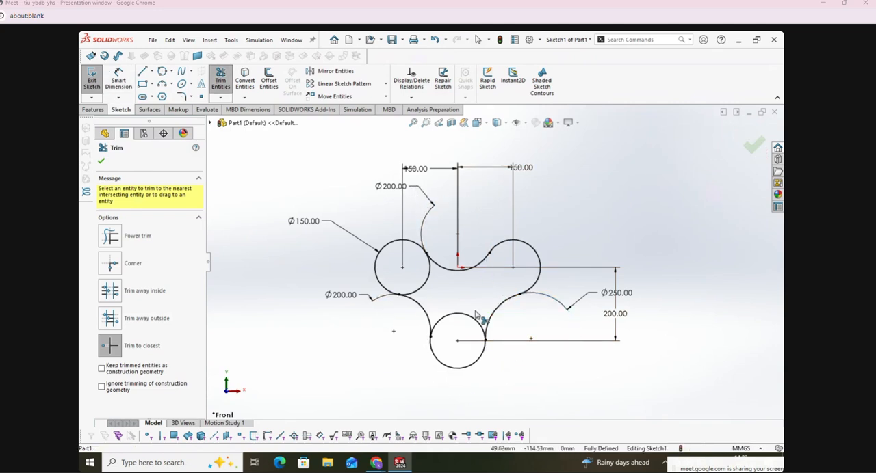
left_click(472, 320)
left_click(427, 281)
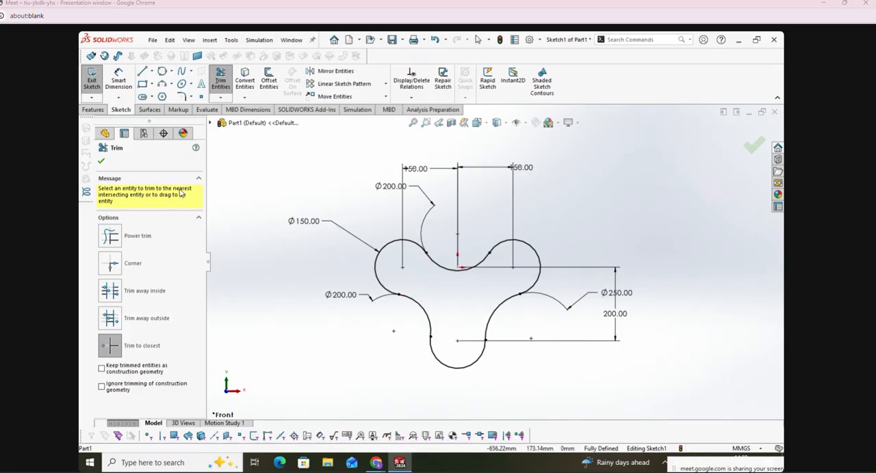
left_click(101, 163)
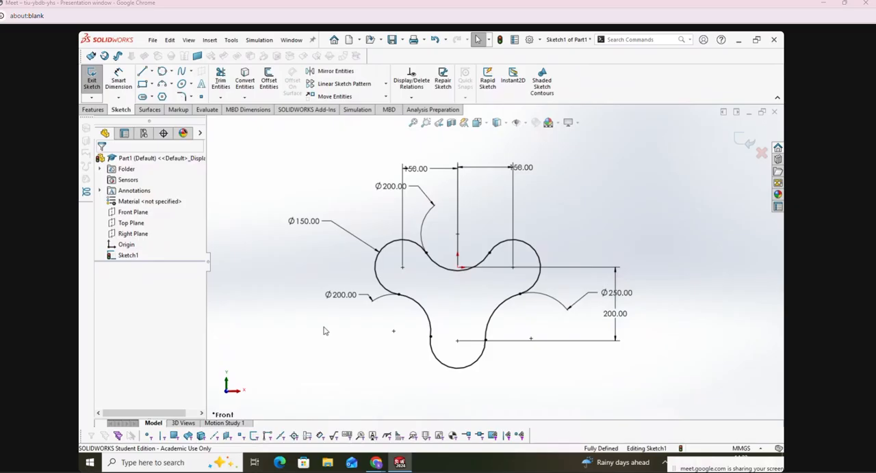
Step: Undo the trims, the three tangent-circle diameter dimensions and the three tangent circles
key("ctrl+z")
key("ctrl+z")
key("ctrl+z")
key("ctrl+z")
key("ctrl+z")
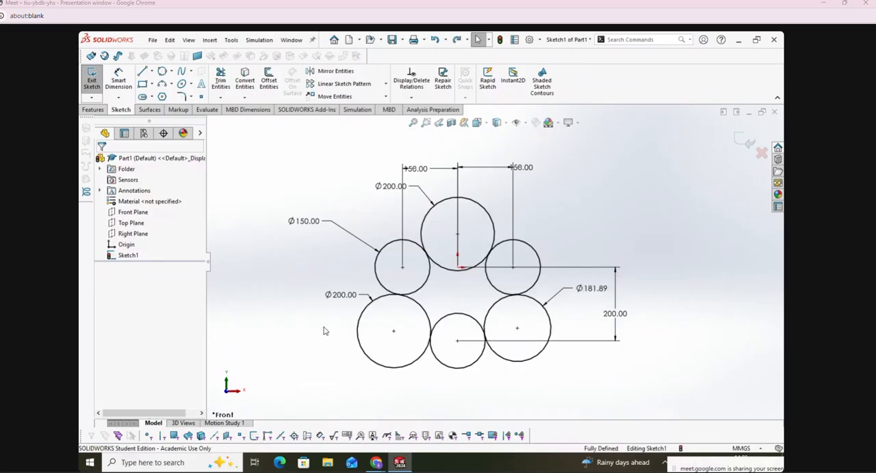
key("ctrl+z")
key("ctrl+z")
key("ctrl+z")
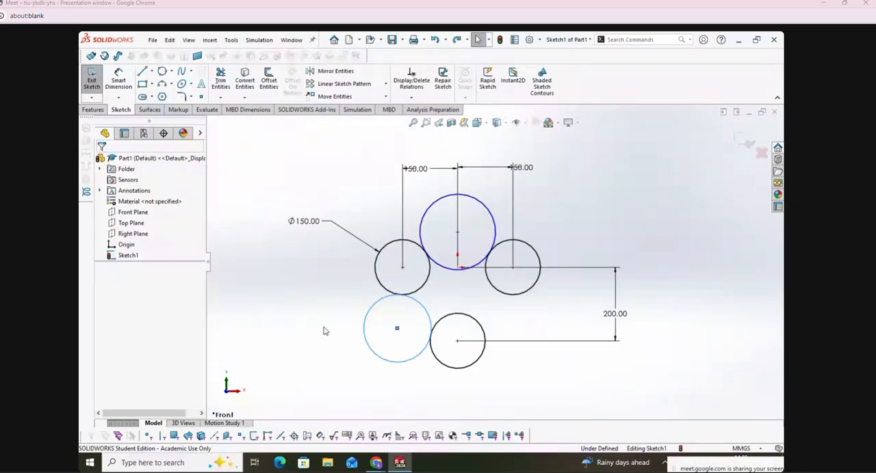
key("ctrl+z")
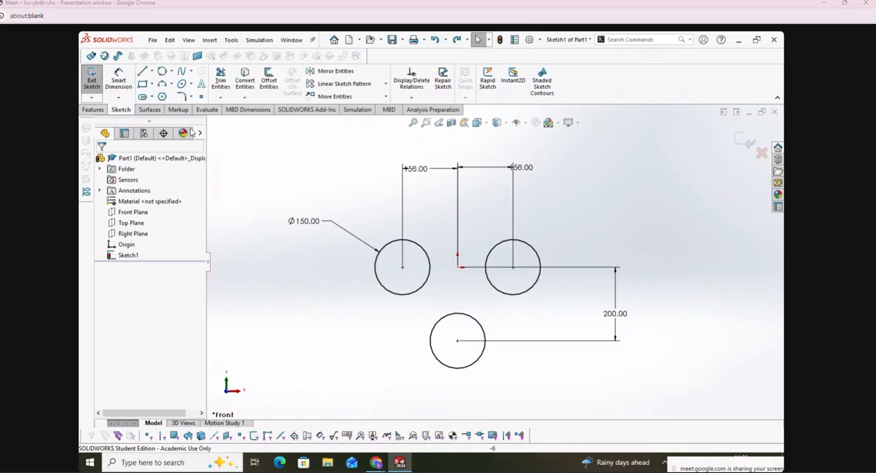
Step: Sketch a perimeter circle with an 81.25 mm radius between the three 150 mm circles, tangent to all of them
left_click(162, 71)
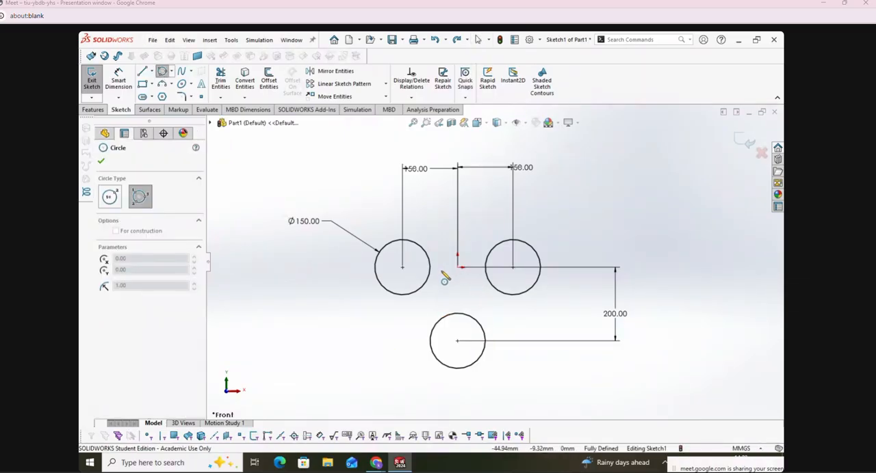
left_click(457, 267)
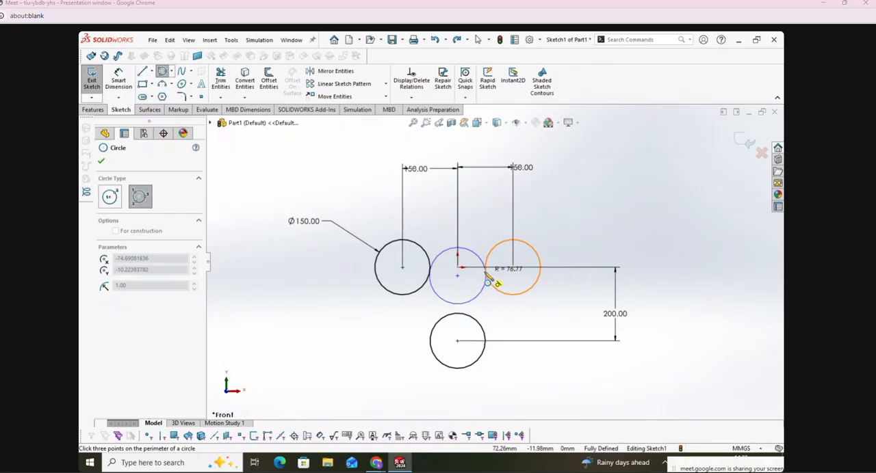
left_click(468, 315)
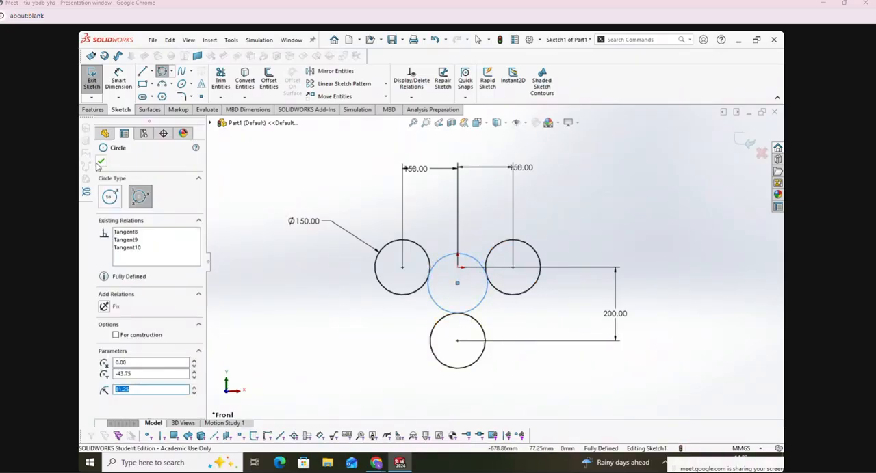
left_click(100, 162)
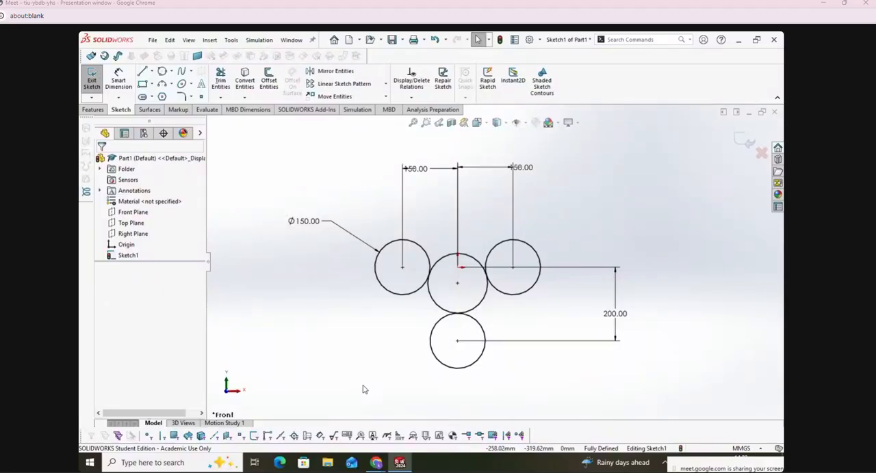
Step: Undo the perimeter circle tangent to the three 150 mm circles
key("ctrl+z")
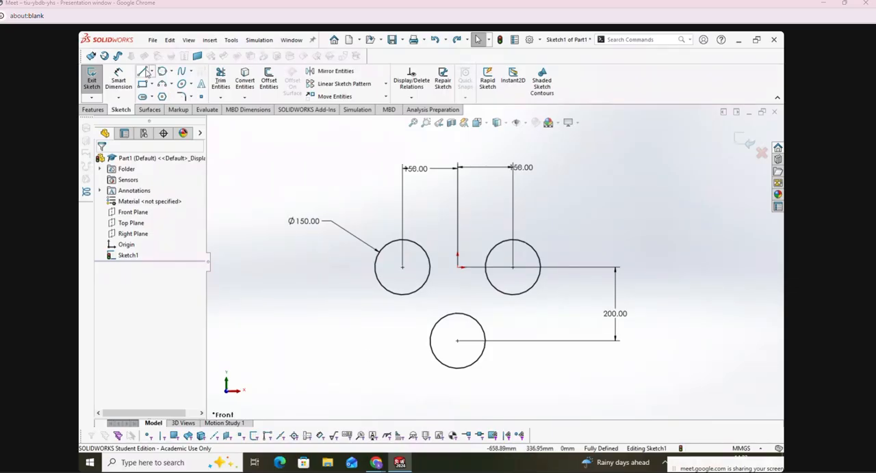
left_click(162, 71)
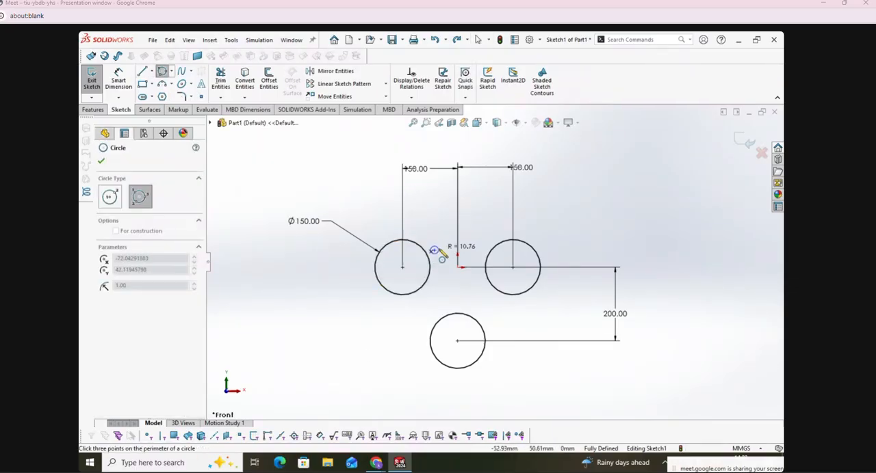
key("Escape")
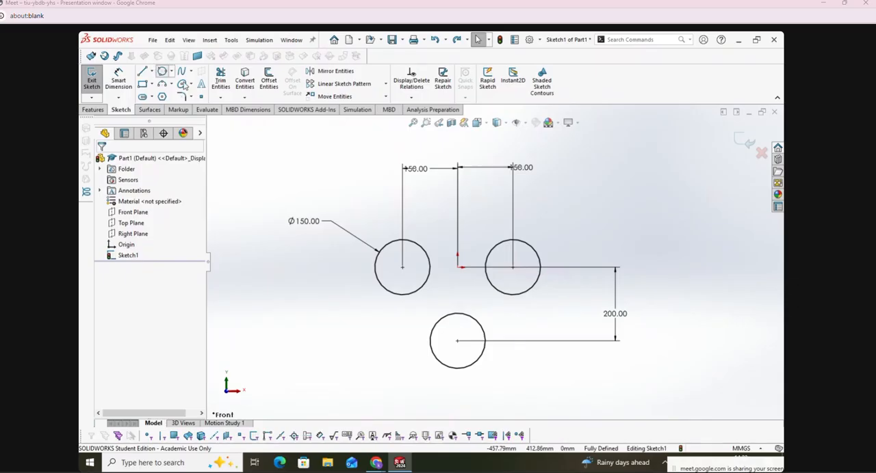
Step: Sketch a perimeter circle of about 175.67 mm radius above the origin, tangent to the two upper 150 mm circles
left_click(164, 73)
left_click(429, 251)
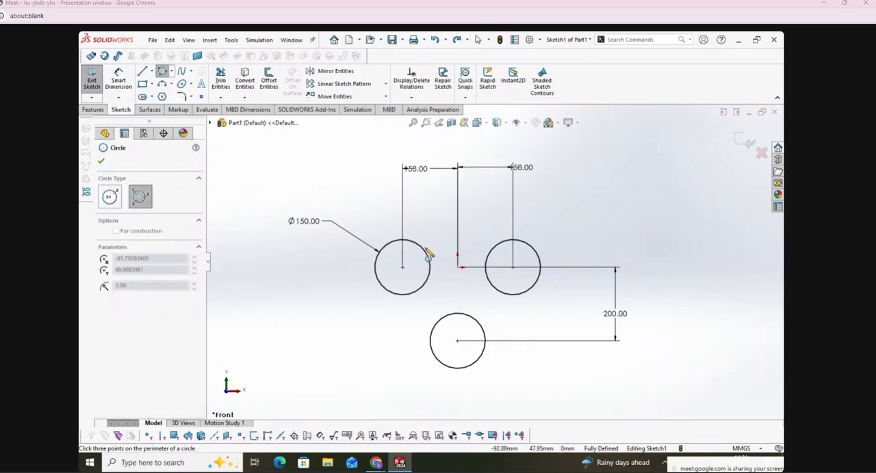
left_click(499, 251)
left_click(510, 145)
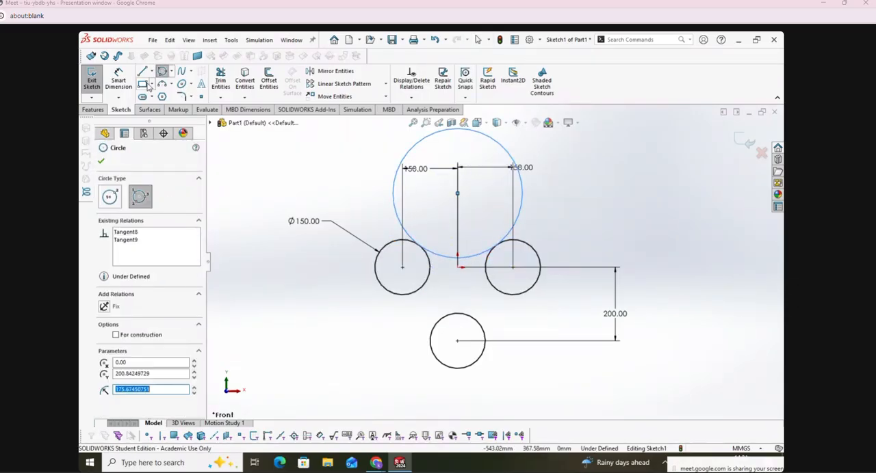
Step: Sketch two slanted lines flanking the three circles, about 570 mm long on the left and about 455 mm long on the right
left_click(142, 71)
left_click(315, 250)
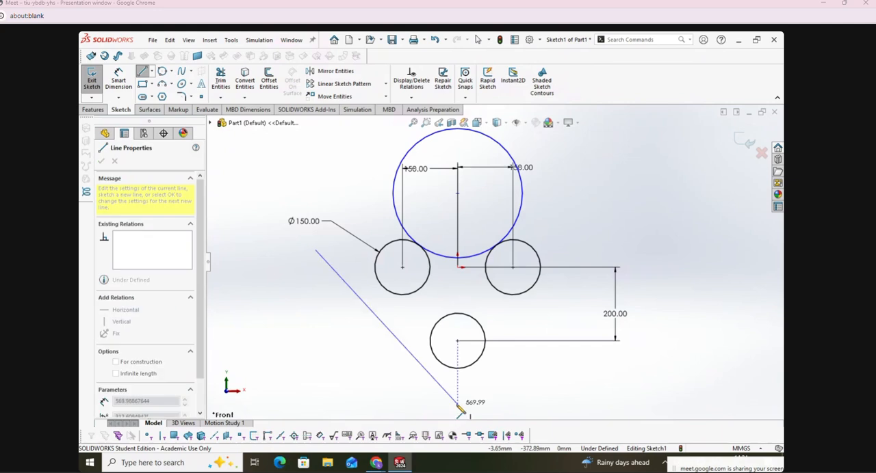
double_click(458, 404)
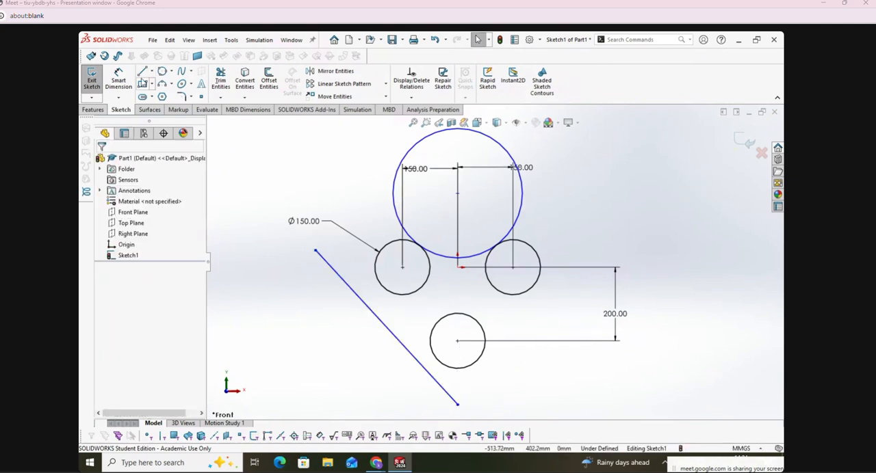
left_click(582, 259)
left_click(510, 409)
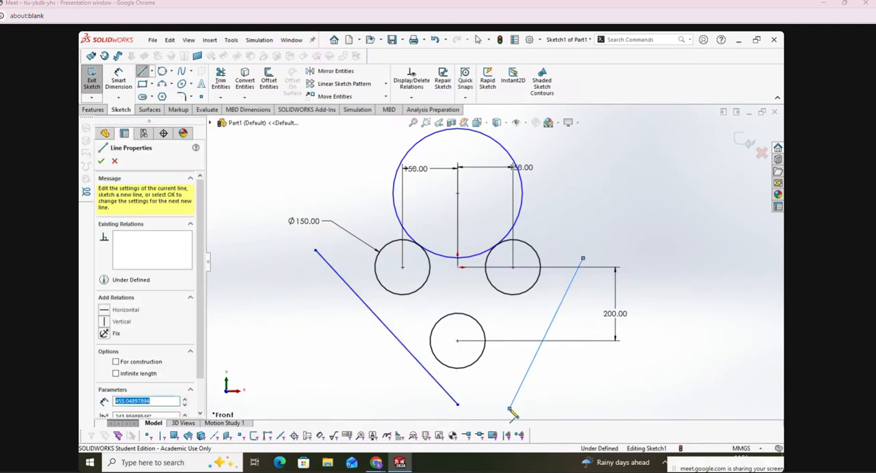
key("Escape")
Step: Dimension the large tangent circle's diameter as 350 mm
left_click(143, 84)
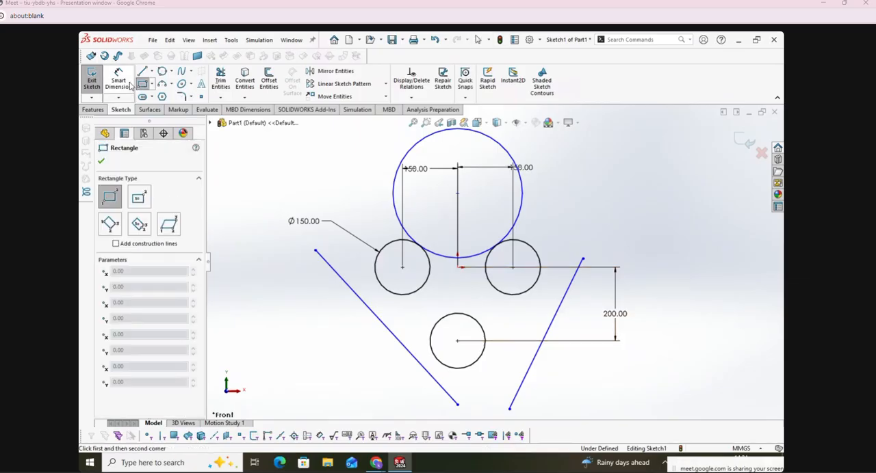
left_click(118, 78)
left_click(512, 153)
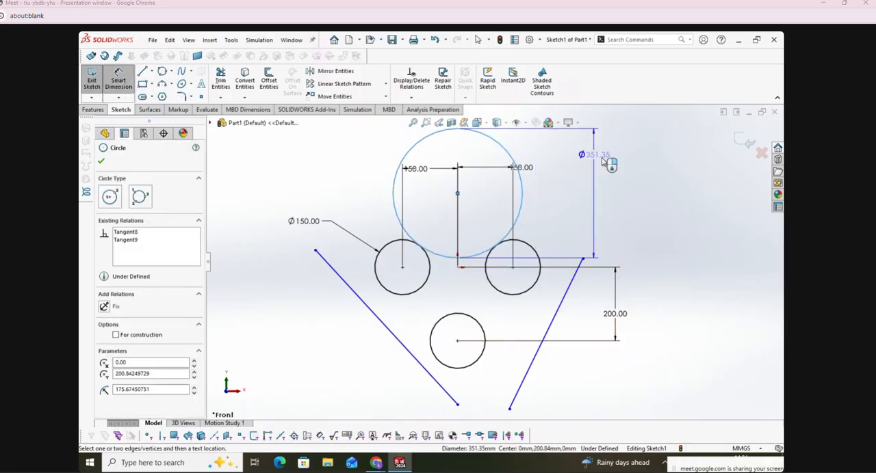
left_click(600, 262)
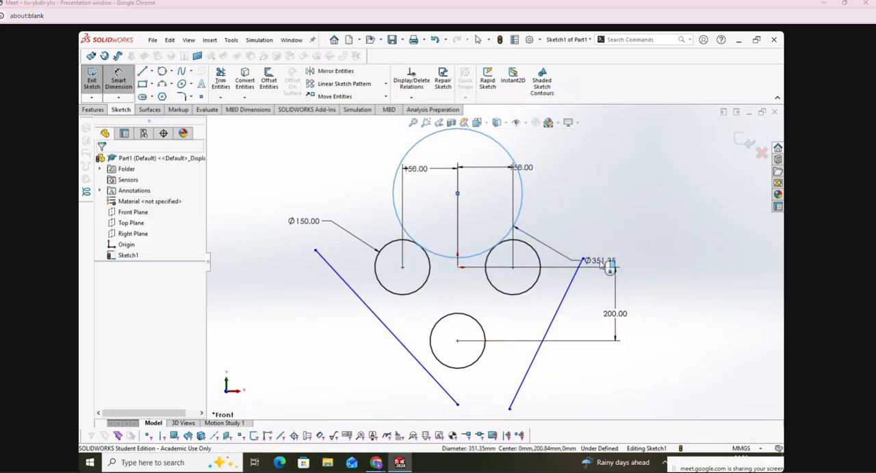
type("350")
key("Return")
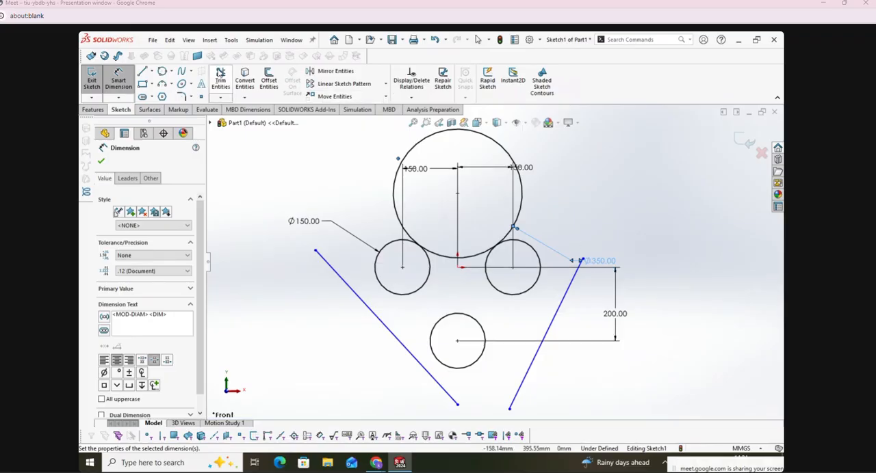
Step: Trim the upper arc of the 350 mm circle, leaving the concave arc between the two upper circles
left_click(220, 78)
left_click(395, 193)
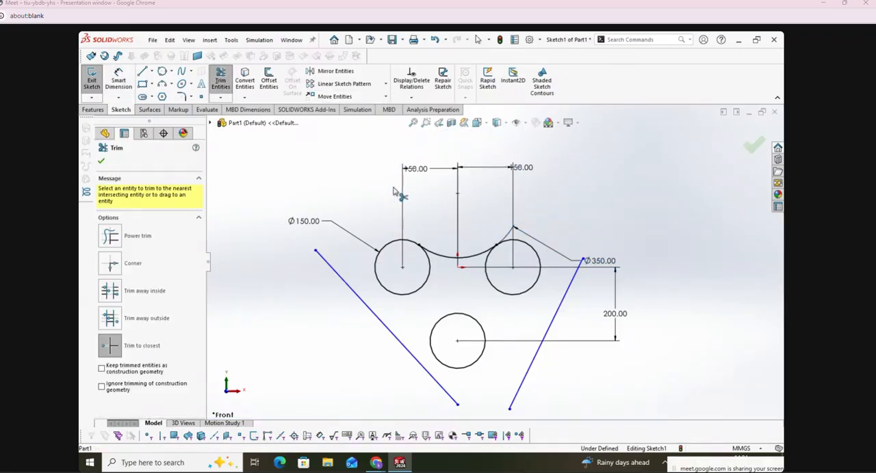
left_click(101, 162)
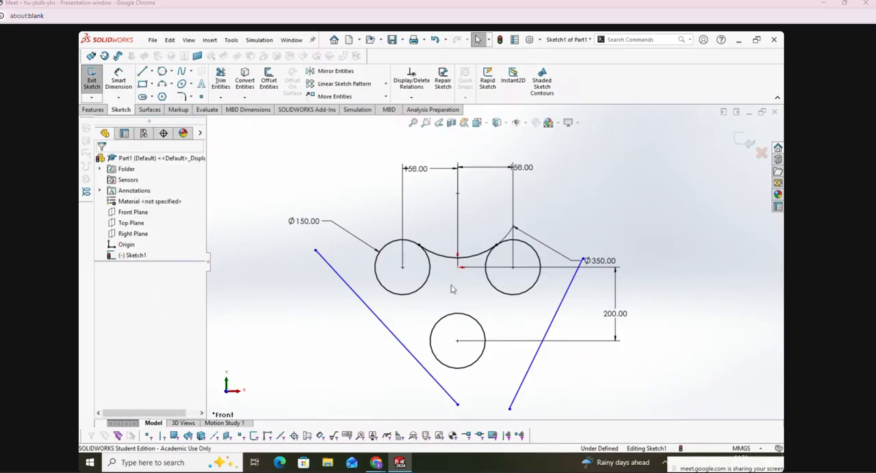
Step: Add a tangent relation between the left slanted line and the upper-left circle
scroll(492, 263, "up", 1)
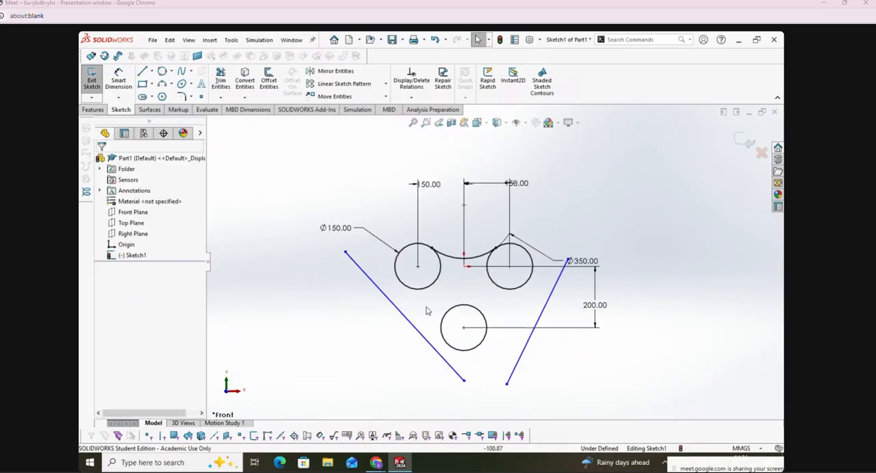
left_click(411, 98)
left_click(422, 121)
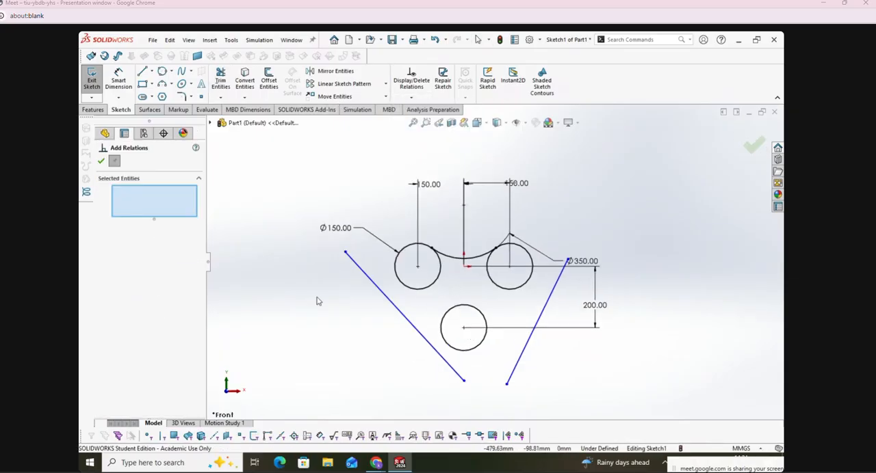
left_click(360, 268)
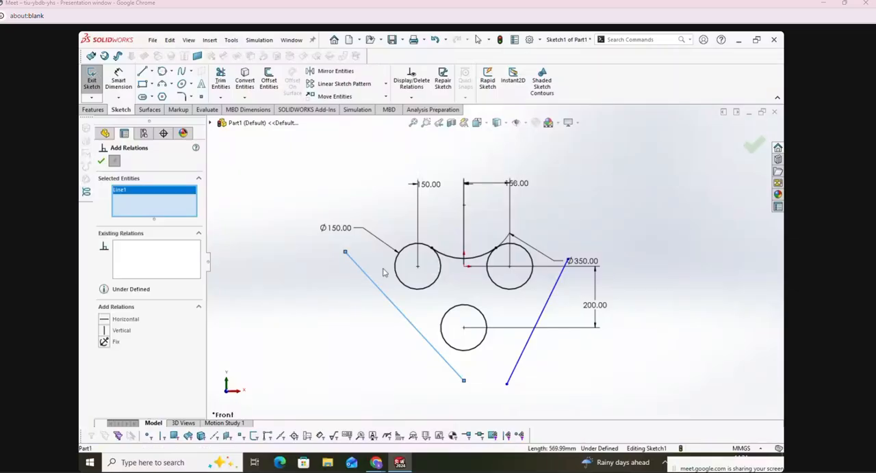
left_click(402, 282)
left_click(120, 319)
right_click(157, 205)
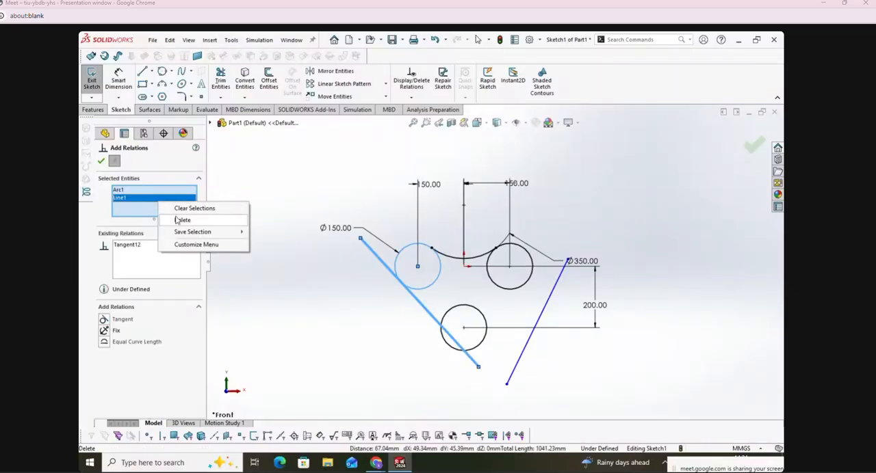
left_click(185, 207)
Step: Mute a participant's microphone in the Google Meet call and return to SOLIDWORKS
left_click(375, 463)
scroll(640, 317, "down", 5)
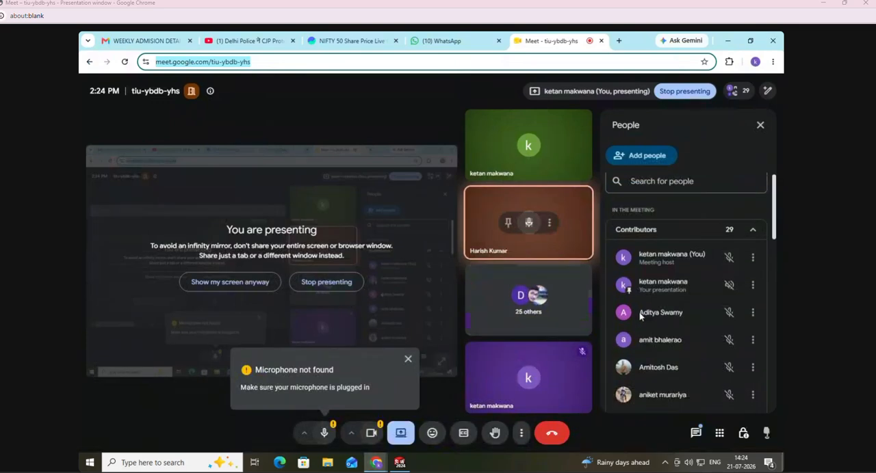
left_click(729, 344)
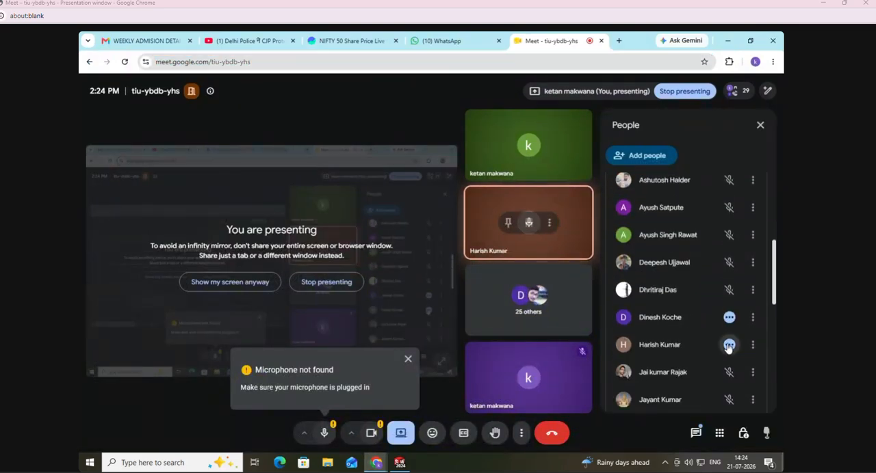
left_click(540, 293)
left_click(399, 462)
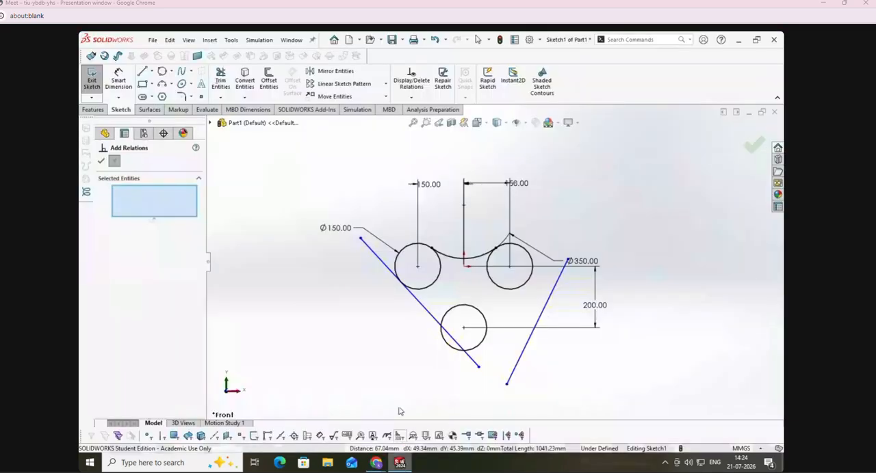
Step: Add a tangent relation between the left slanted line and the lower circle
left_click(472, 361)
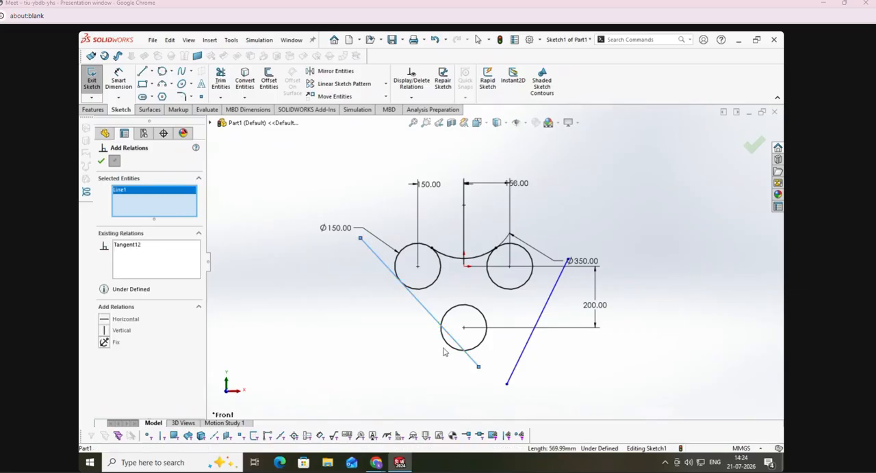
left_click(447, 345)
left_click(103, 319)
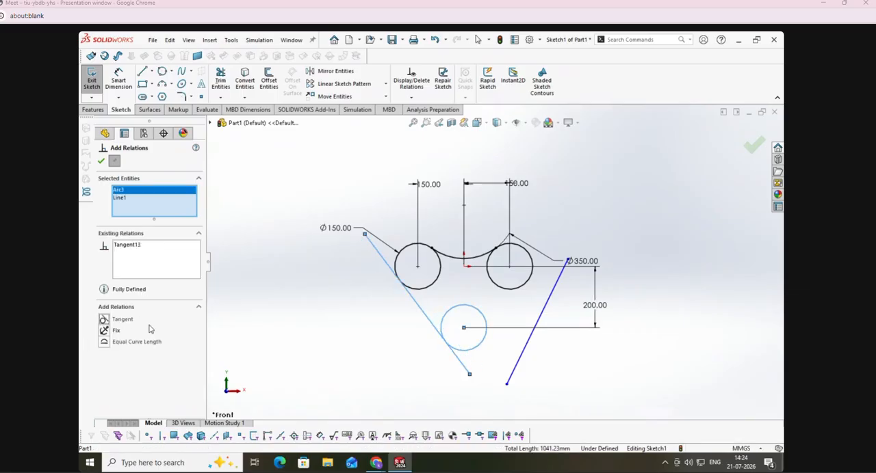
right_click(155, 209)
left_click(180, 210)
Step: Add a tangent relation between the right slanted line and the upper-right circle
left_click(542, 309)
left_click(525, 283)
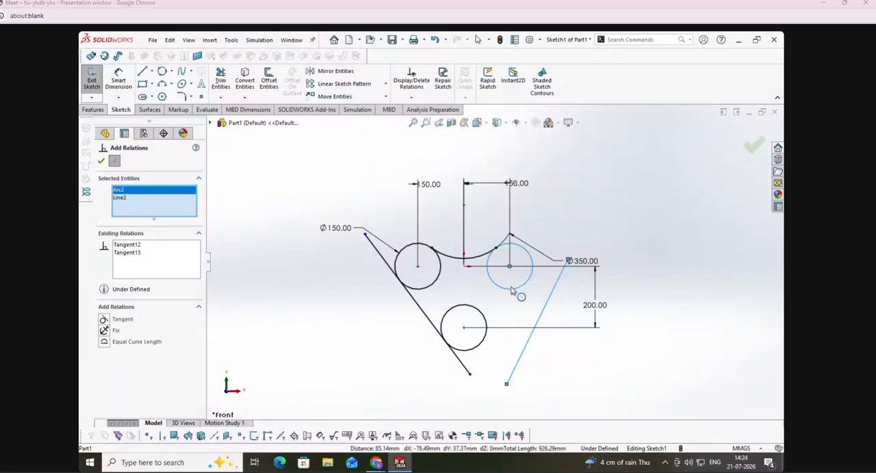
left_click(99, 320)
right_click(137, 205)
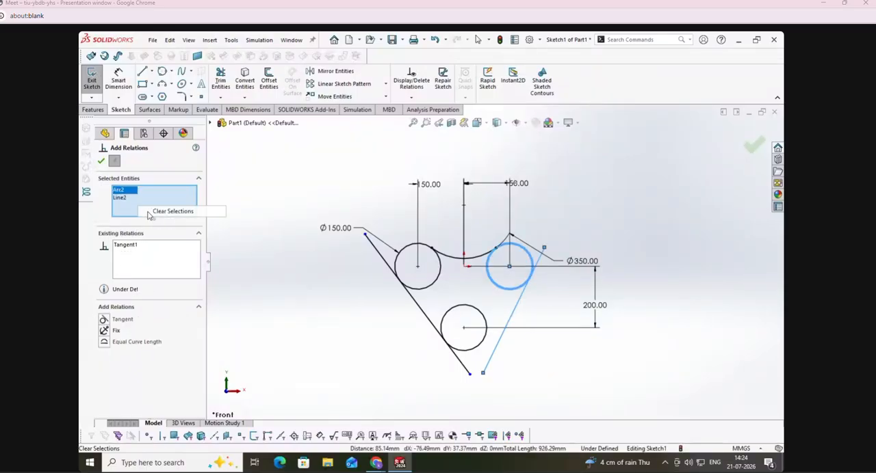
left_click(179, 209)
Step: Make the right slanted line tangent to the lower circle and finish adding relations
left_click(492, 357)
left_click(480, 346)
left_click(104, 320)
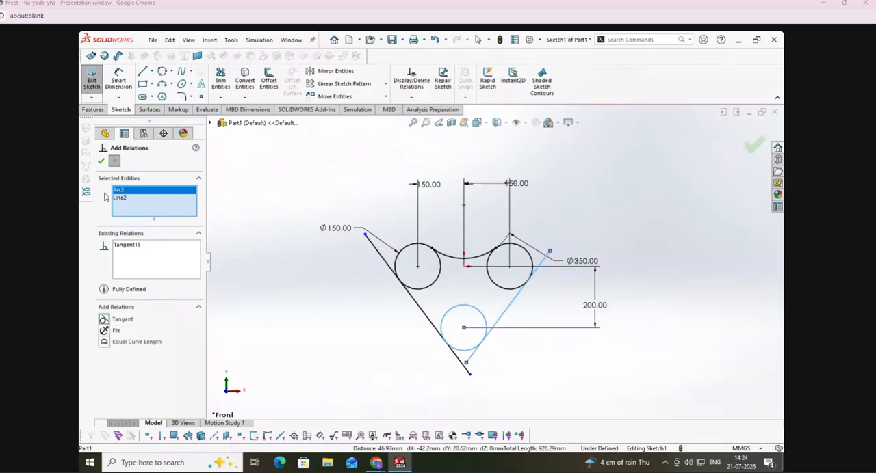
left_click(101, 161)
Step: Trim the overhanging line ends and the inner arcs of the three circles into one closed heart-shaped outline
left_click(221, 80)
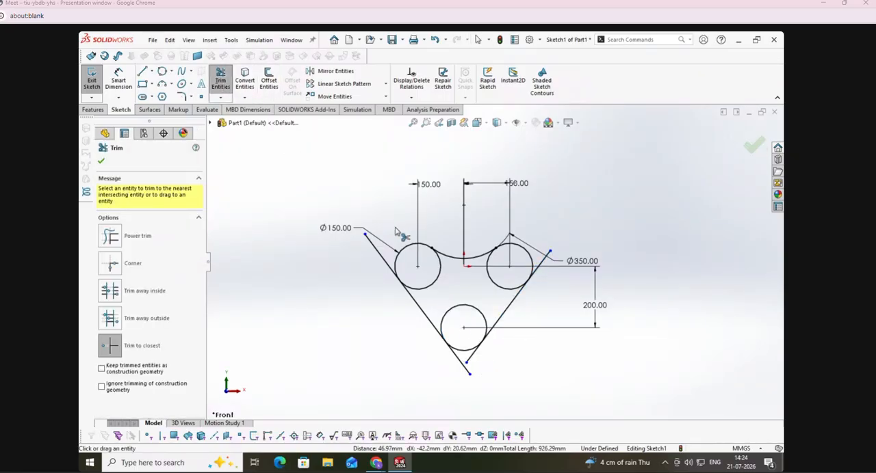
left_click(375, 252)
left_click(466, 370)
left_click(468, 361)
left_click(539, 269)
left_click(495, 285)
left_click(431, 283)
left_click(449, 309)
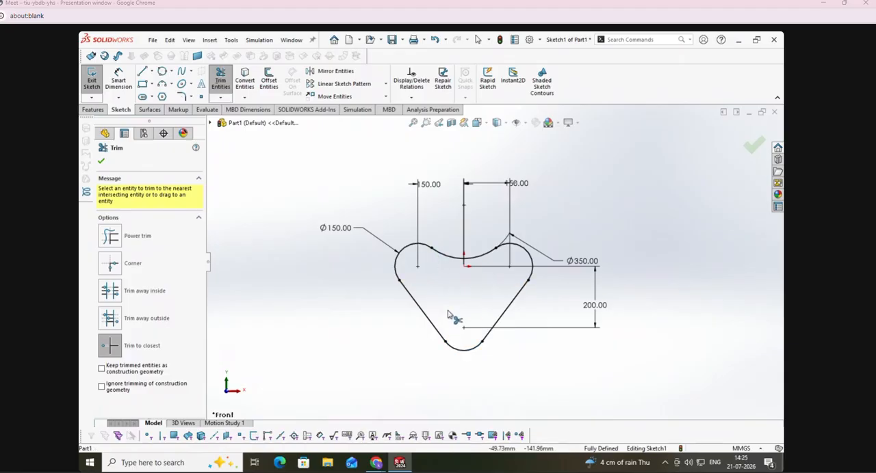
left_click(101, 161)
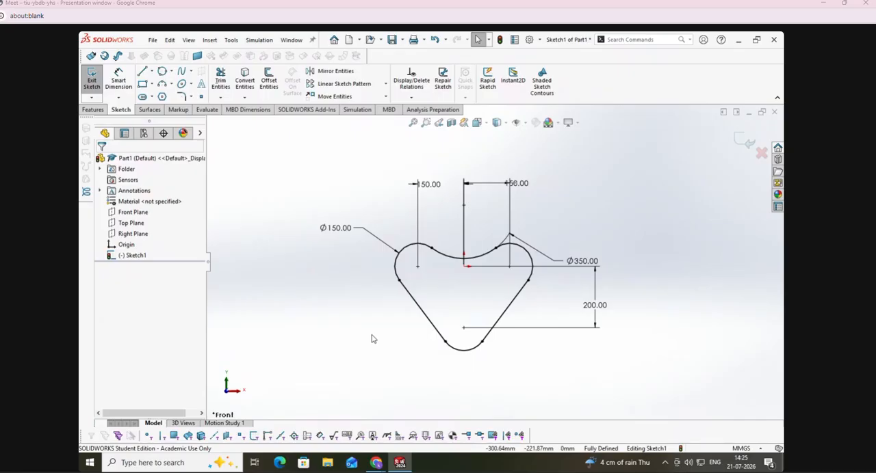
Step: Sketch a center-point circle of about 1847 mm radius to the left of the heart-shaped outline
scroll(599, 286, "down", 2)
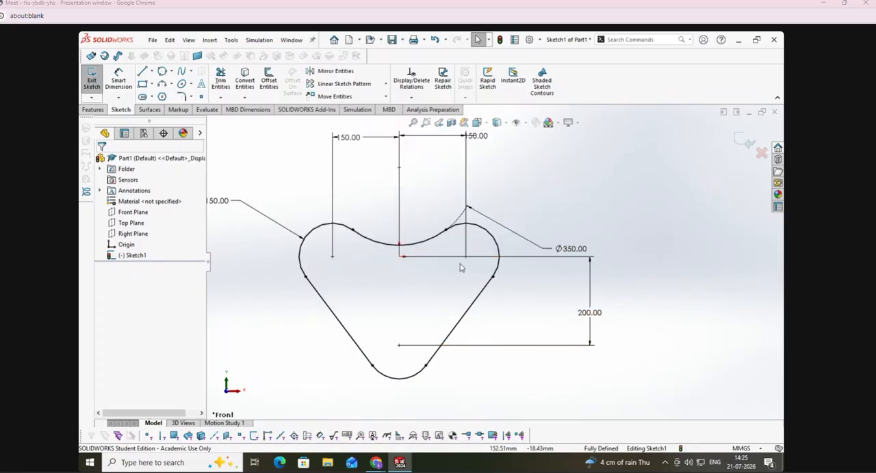
scroll(464, 267, "up", 4)
left_click(171, 71)
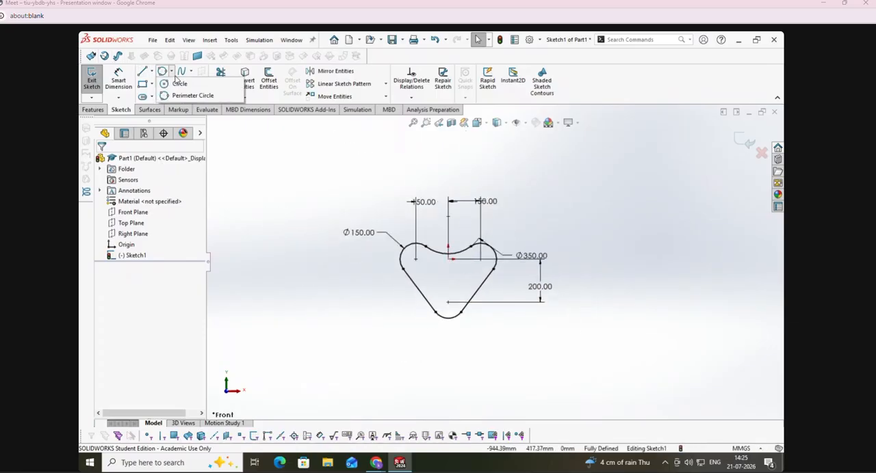
left_click(180, 83)
scroll(465, 230, "down", 2)
scroll(486, 245, "up", 3)
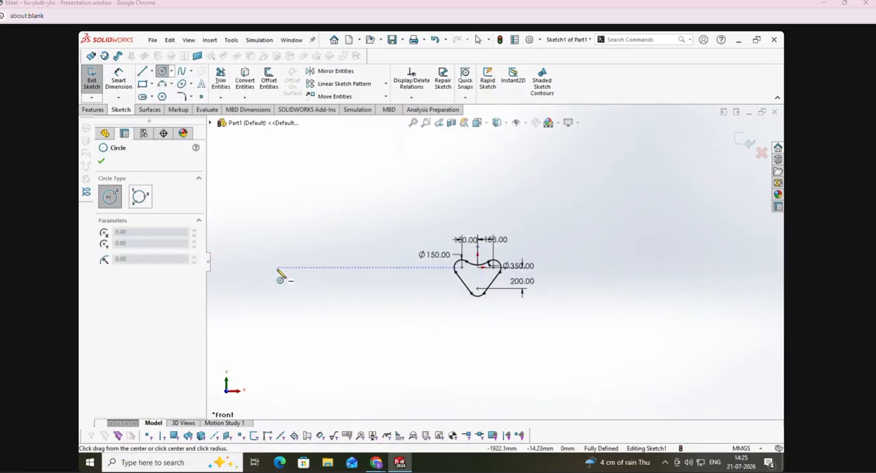
left_click(247, 273)
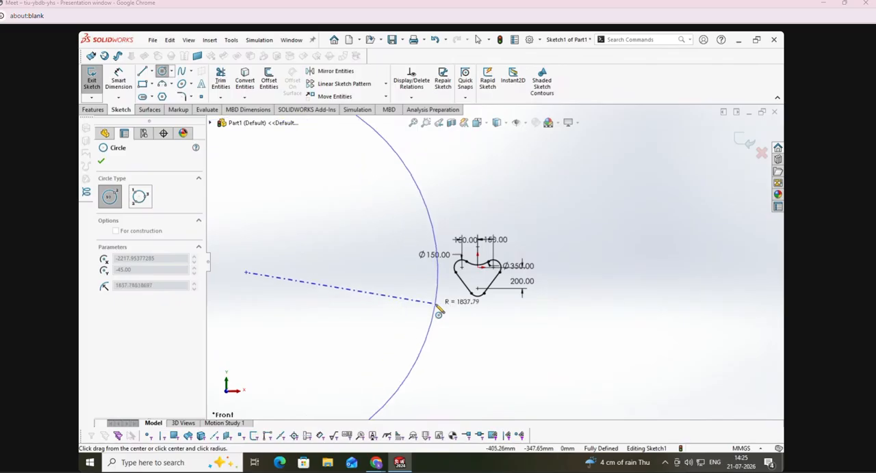
left_click(440, 311)
scroll(528, 308, "down", 1)
scroll(531, 303, "up", 4)
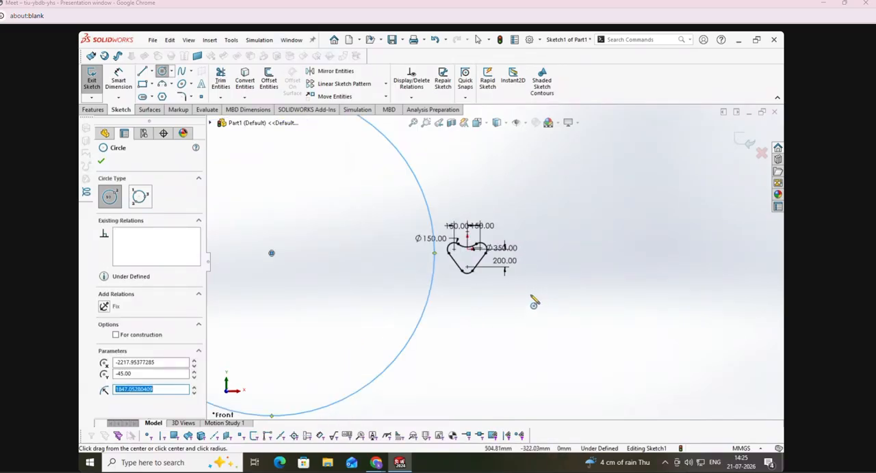
left_click(100, 161)
left_click(445, 387)
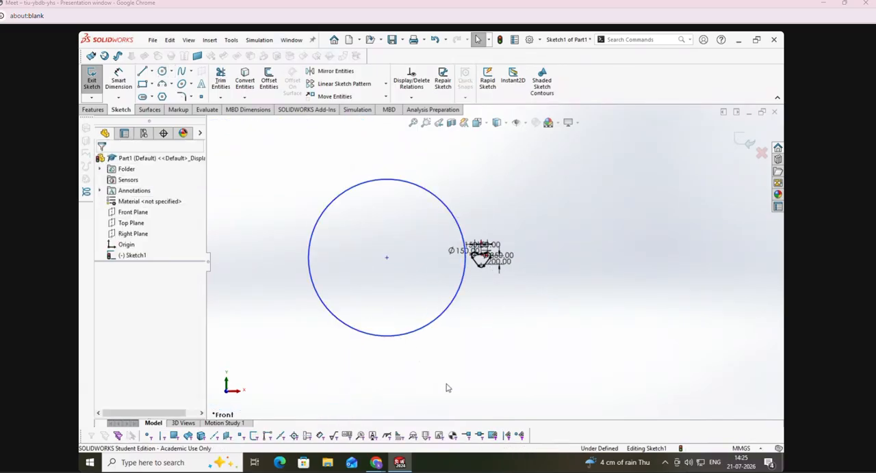
Step: Reposition the two 150 mm horizontal dimensions and the 150 mm diameter dimension to the upper right of the outline
scroll(482, 272, "down", 2)
left_click_drag(504, 231, 565, 227)
left_click_drag(483, 232, 542, 200)
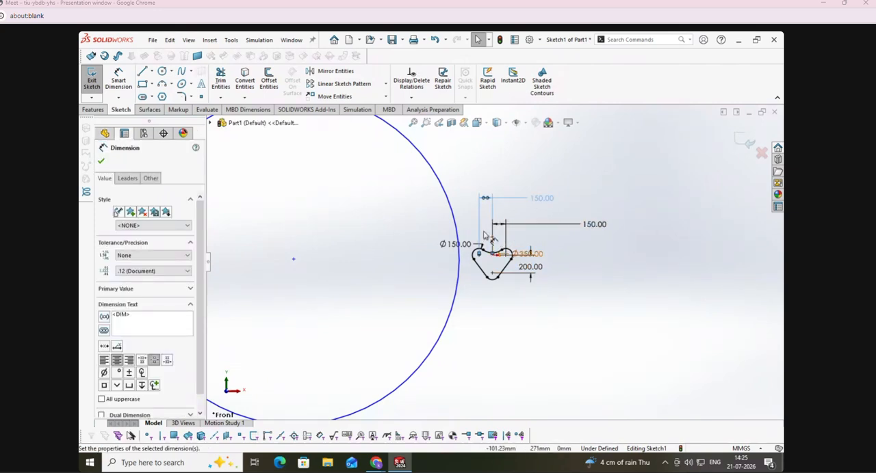
left_click_drag(459, 244, 570, 208)
left_click(596, 307)
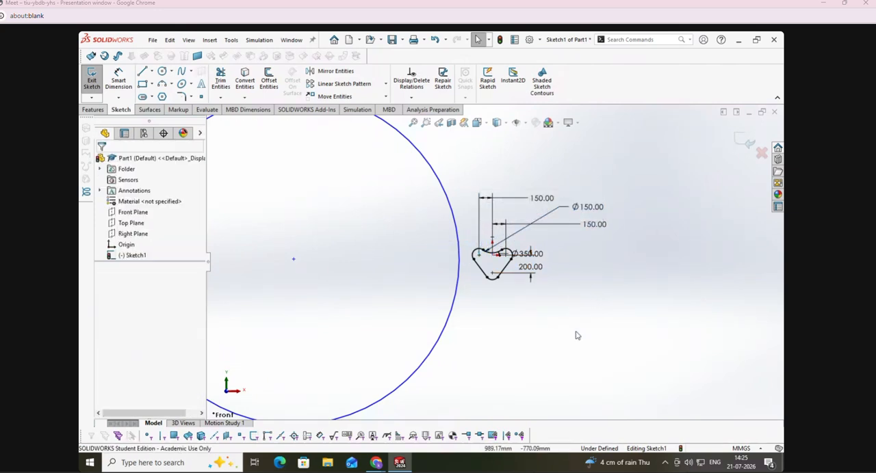
scroll(444, 296, "up", 3)
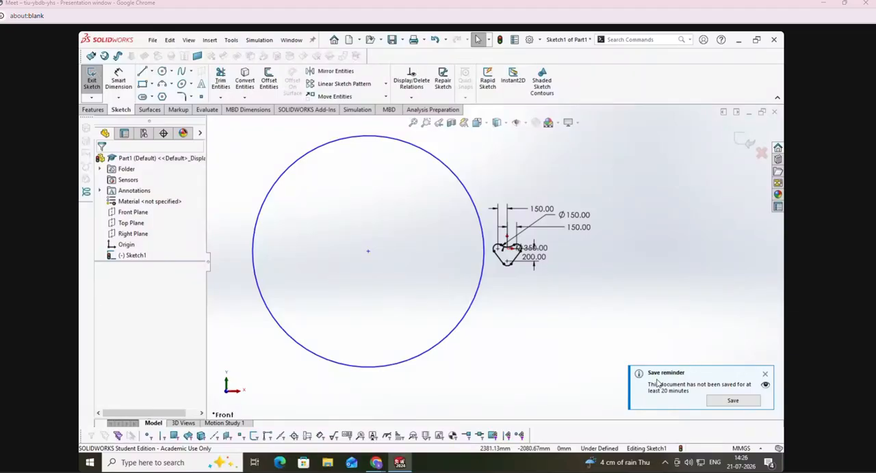
Step: Start a circular sketch pattern about the large circle's center point with a 180-degree angle and 12 equally spaced instances
left_click(385, 83)
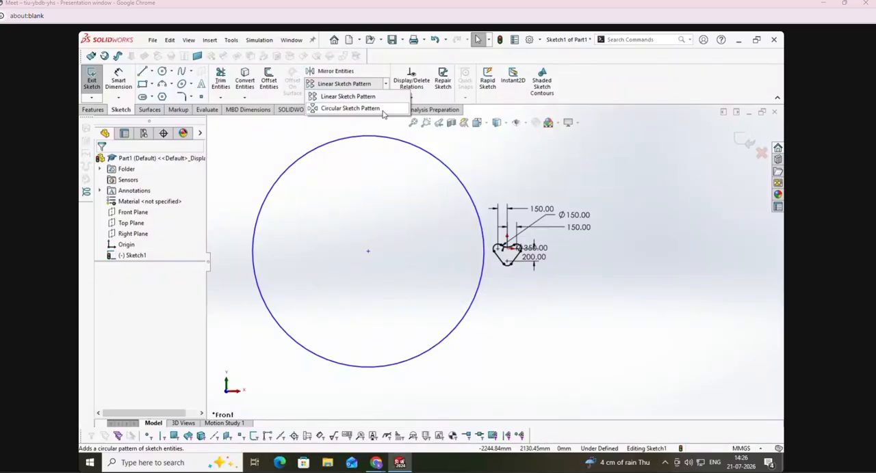
left_click(350, 109)
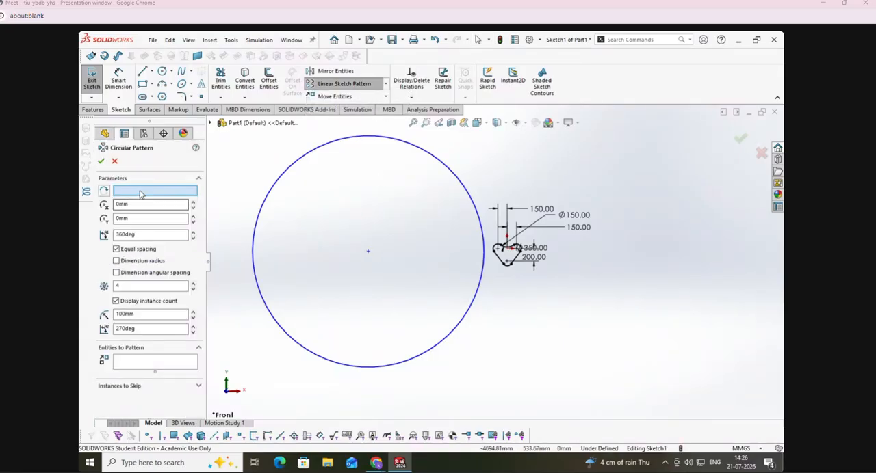
left_click(136, 193)
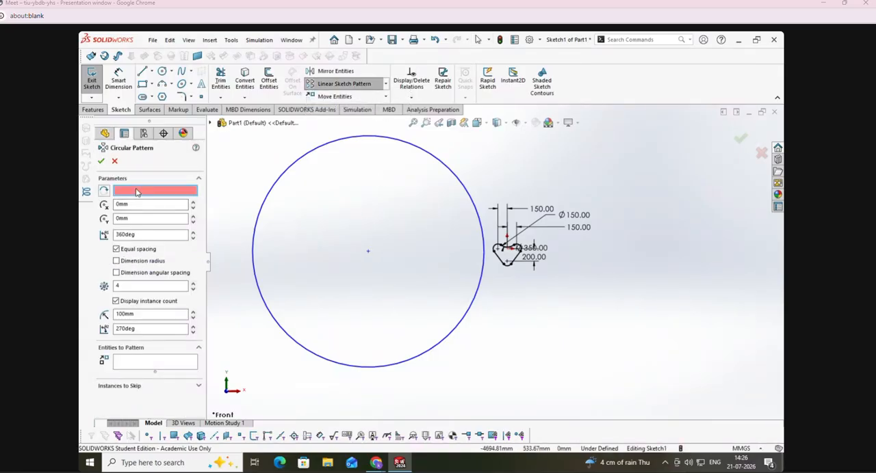
left_click(368, 256)
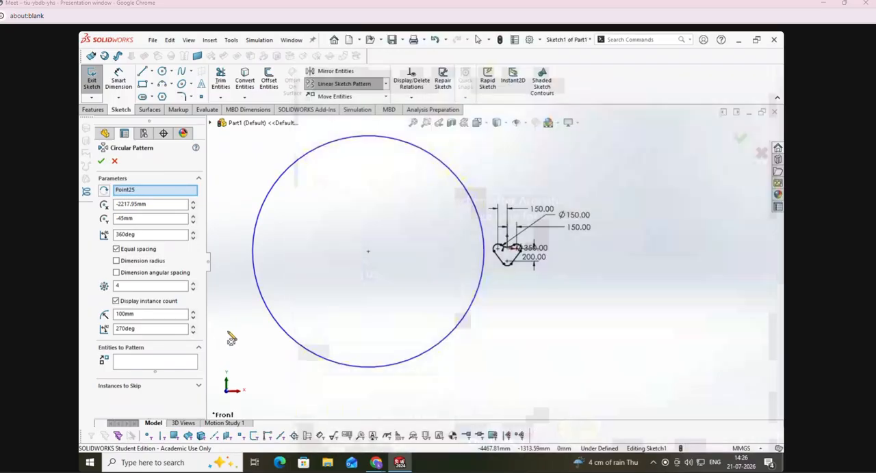
left_click_drag(161, 237, 104, 236)
type("180")
key("Return")
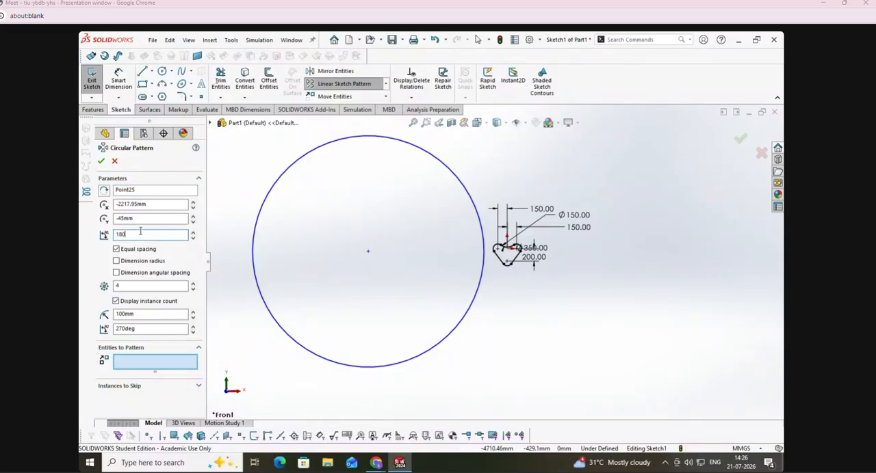
double_click(128, 287)
type("12")
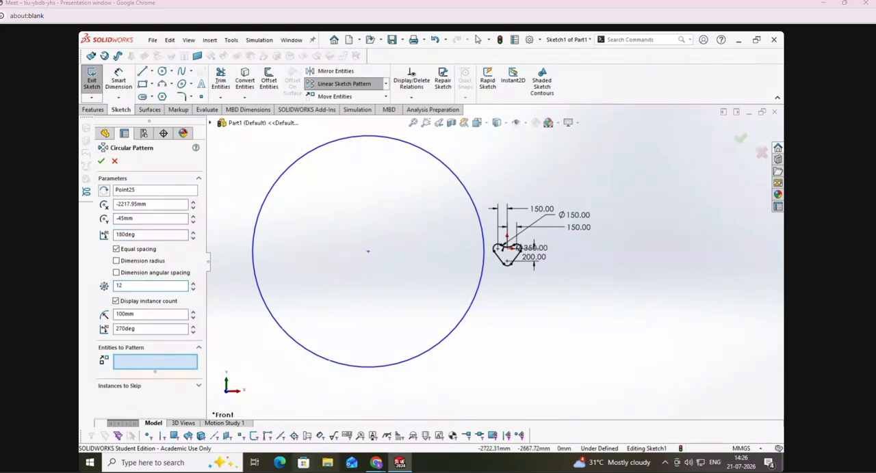
Step: Switch to the Google Meet call, mute two participants for everyone, and return to SOLIDWORKS
left_click(376, 463)
left_click(338, 410)
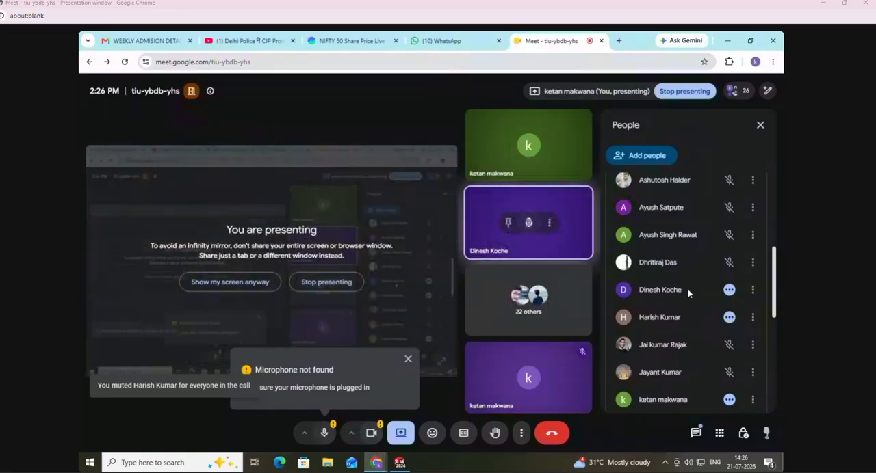
left_click(729, 318)
left_click(540, 291)
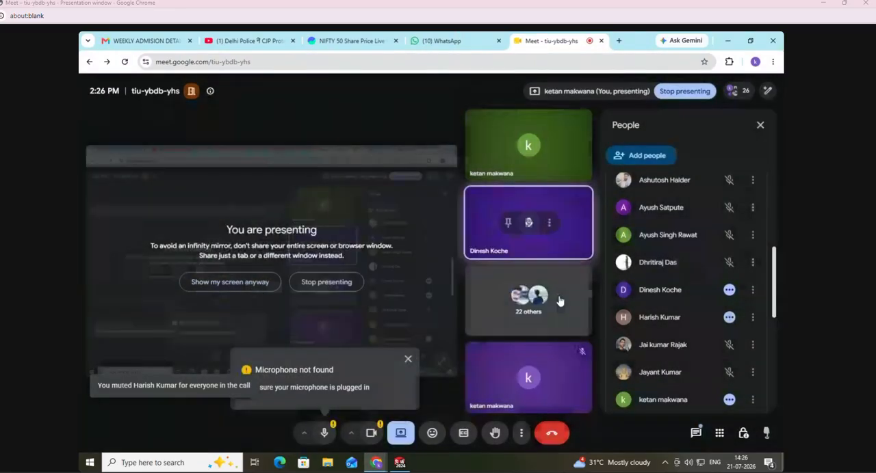
left_click(729, 291)
left_click(540, 291)
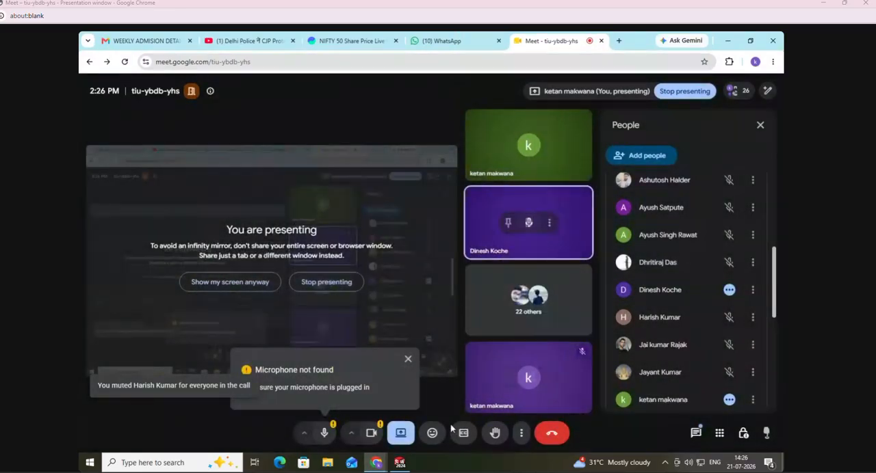
key("alt+Tab")
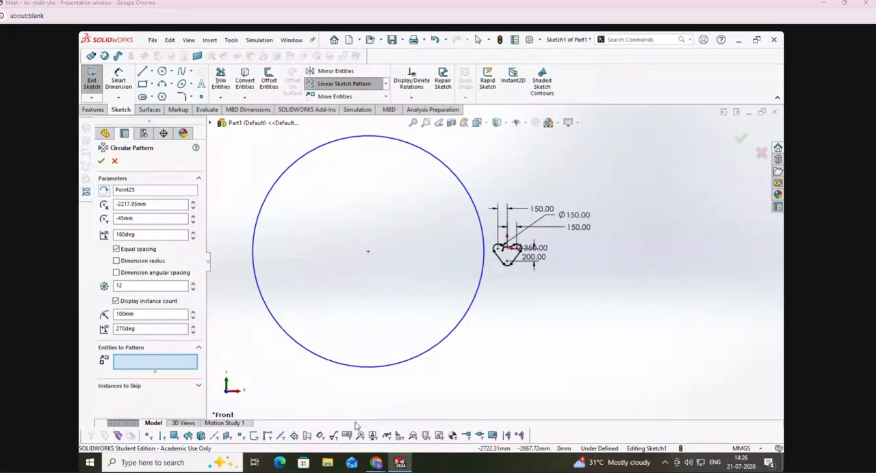
Step: Choose all four arcs and both slanted lines of the heart-shaped outline as the entities to pattern
left_click(152, 362)
scroll(492, 253, "down", 5)
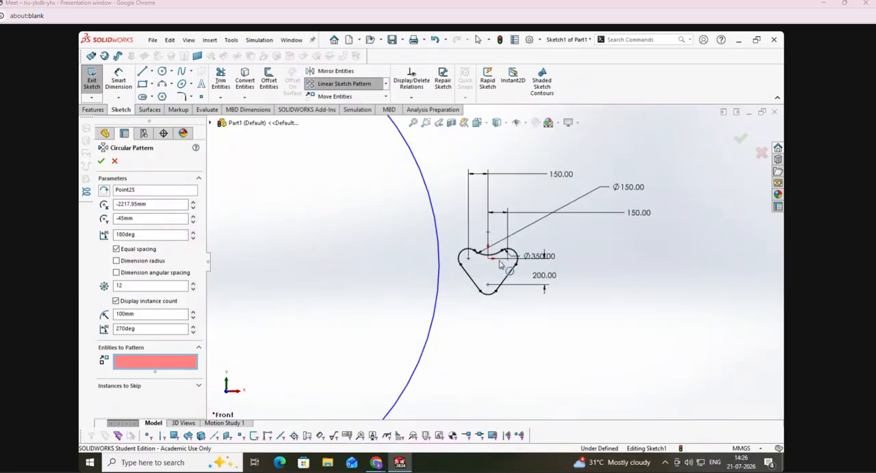
left_click(432, 231)
left_click(477, 241)
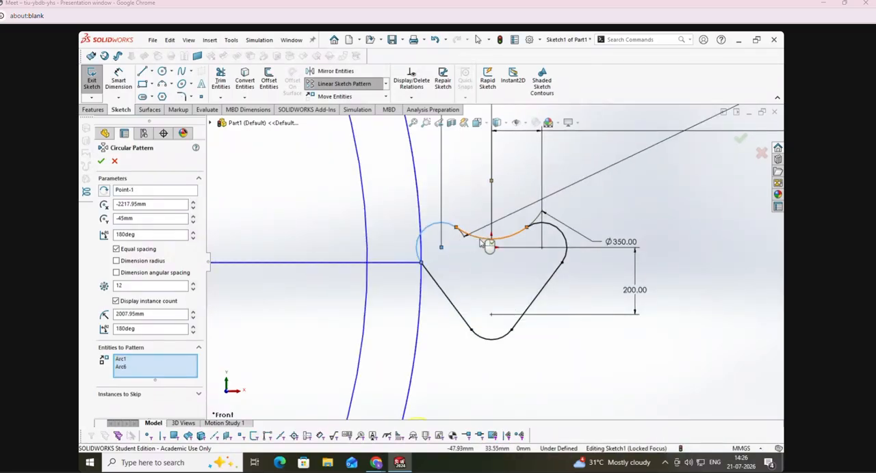
left_click(556, 234)
left_click(547, 288)
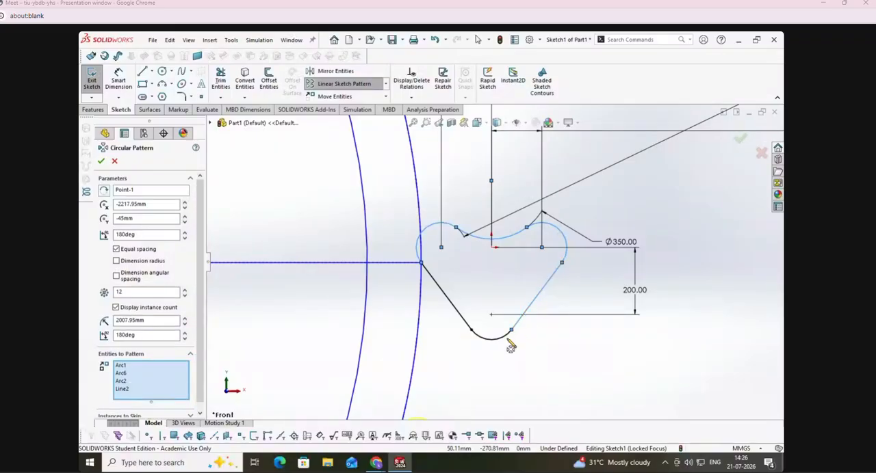
left_click(504, 340)
left_click(467, 323)
scroll(504, 334, "down", 3)
scroll(504, 335, "up", 10)
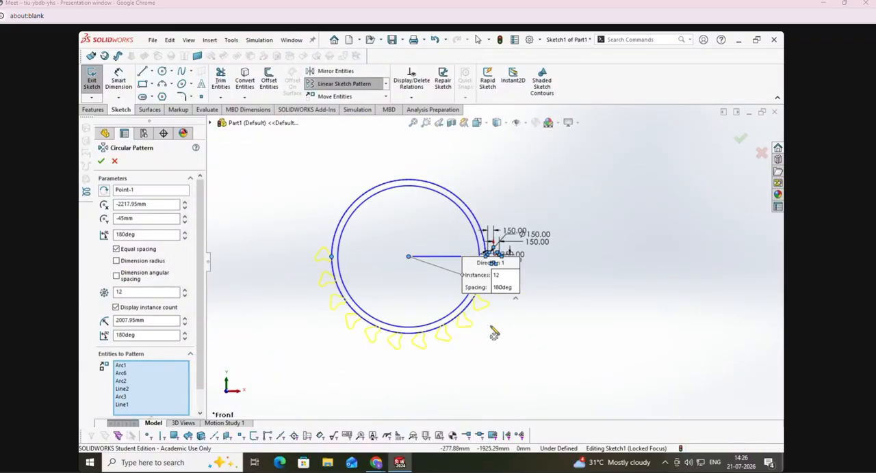
scroll(482, 332, "down", 1)
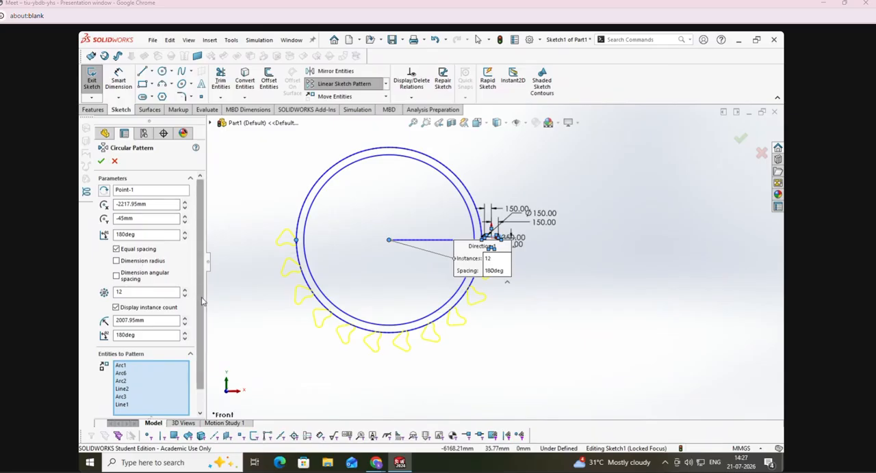
Step: Try total pattern angles of 27 and 271 degrees, and set the angle to 360 degrees
double_click(142, 234)
type("27")
key("Return")
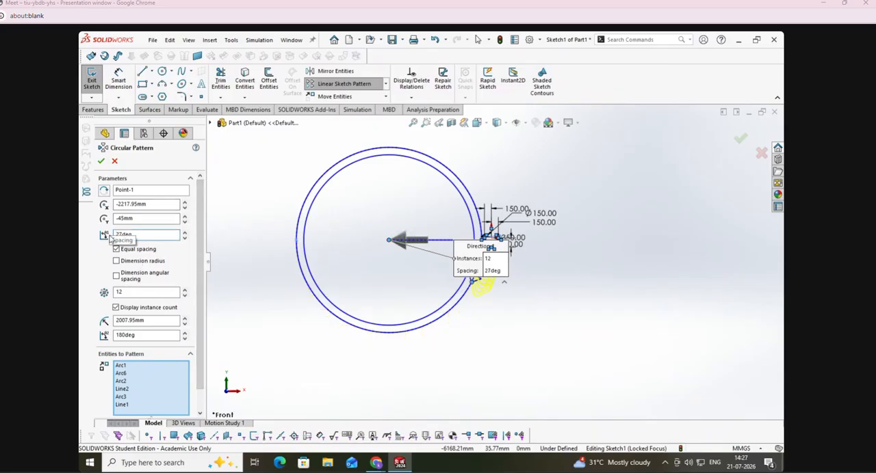
left_click_drag(148, 237, 110, 239)
type("27")
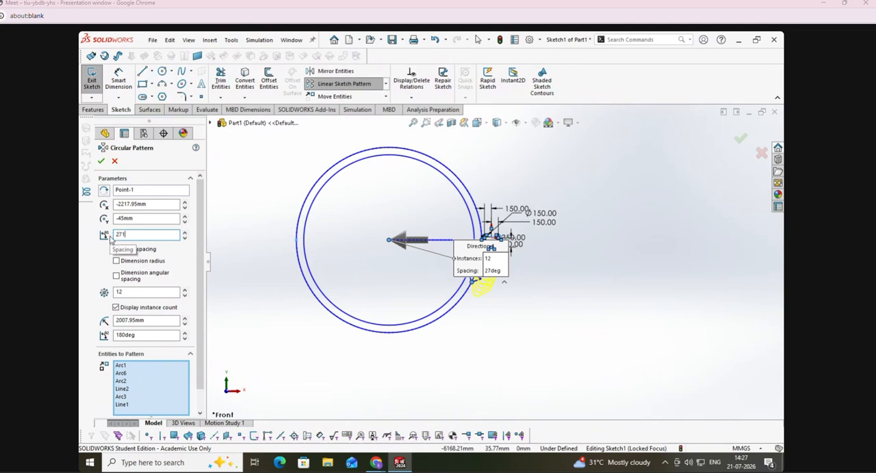
key("Return")
left_click_drag(156, 234, 109, 238)
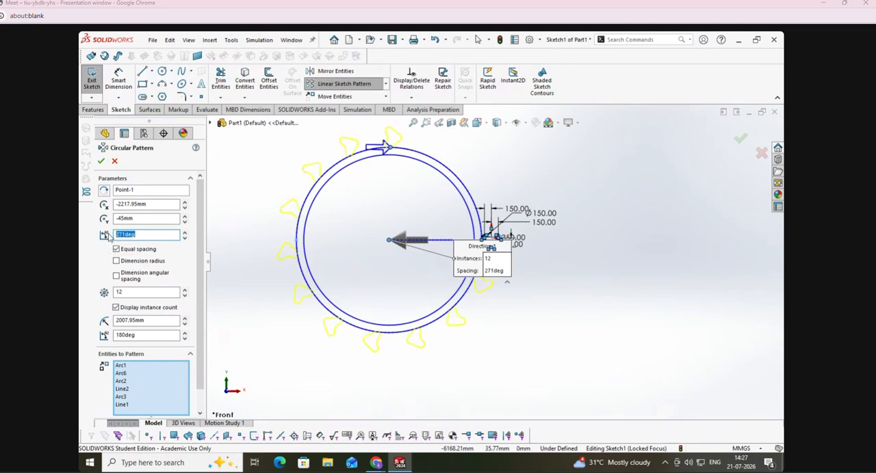
type("360")
key("Return")
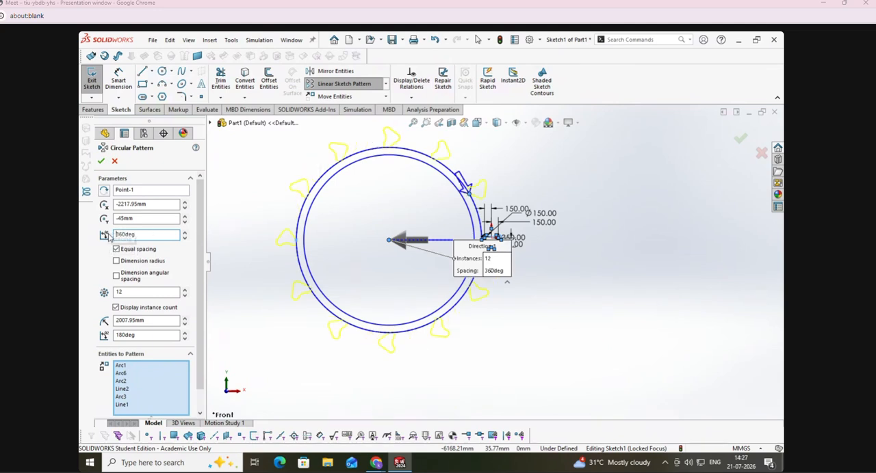
Step: Try raising the pattern's instance count a few steps and lowering it down to 1
left_click(184, 289)
left_click(184, 289)
left_click(184, 289)
left_click(184, 289)
left_click(184, 290)
left_click(184, 296)
left_click(184, 295)
left_click(185, 296)
left_click(185, 295)
left_click(185, 296)
left_click(186, 295)
left_click(185, 296)
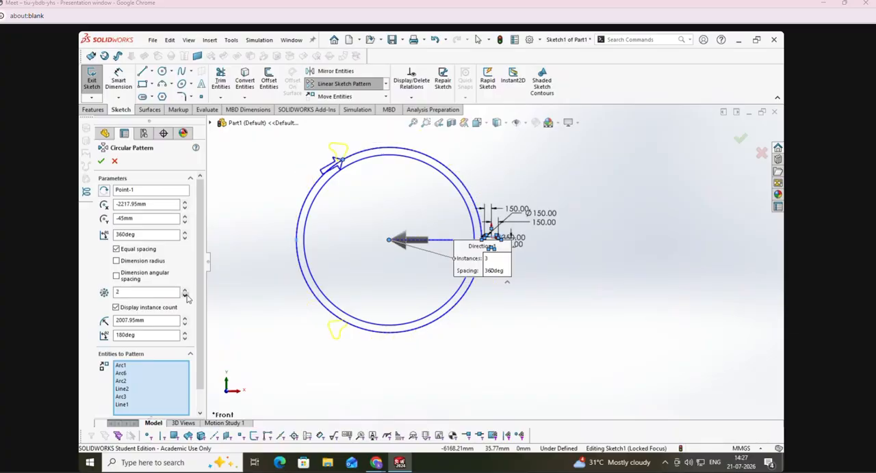
left_click(186, 295)
left_click(185, 296)
left_click(185, 295)
left_click(492, 267)
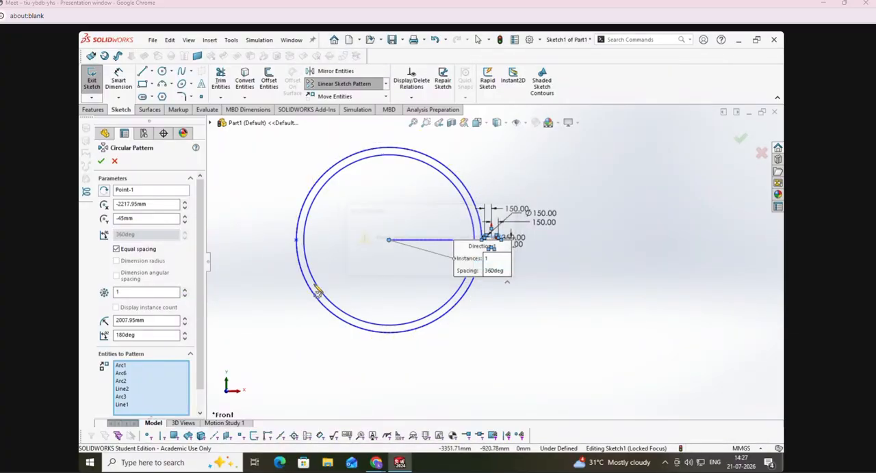
Step: Raise the instance count to 12, create the 360-degree circular pattern of the outline, and undo it
left_click(184, 289)
left_click(184, 290)
left_click(184, 289)
left_click(184, 289)
left_click(184, 289)
left_click(184, 290)
left_click(184, 289)
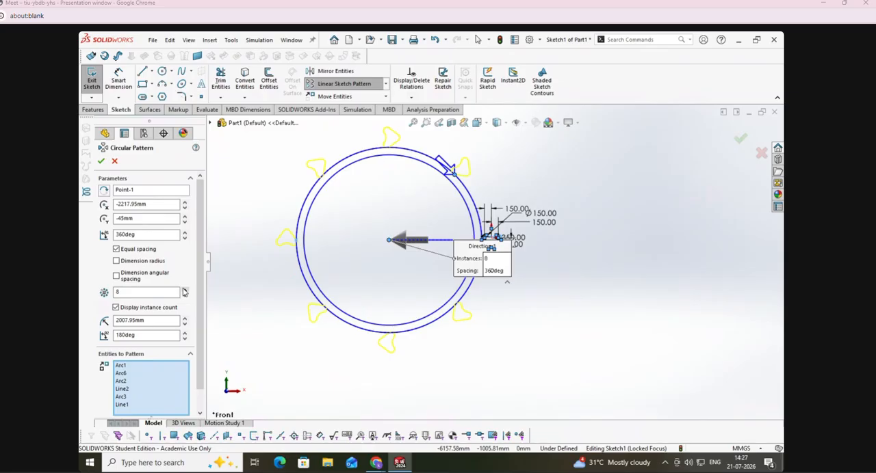
left_click(184, 290)
left_click(184, 289)
left_click(184, 289)
left_click(184, 289)
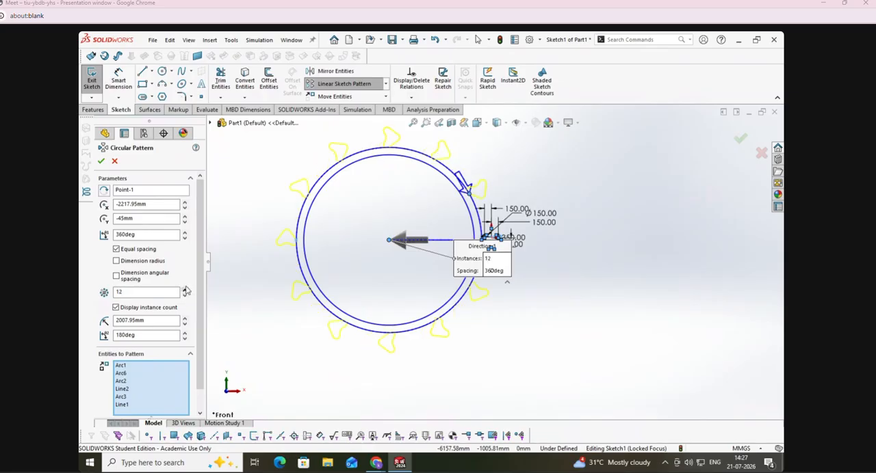
left_click(99, 161)
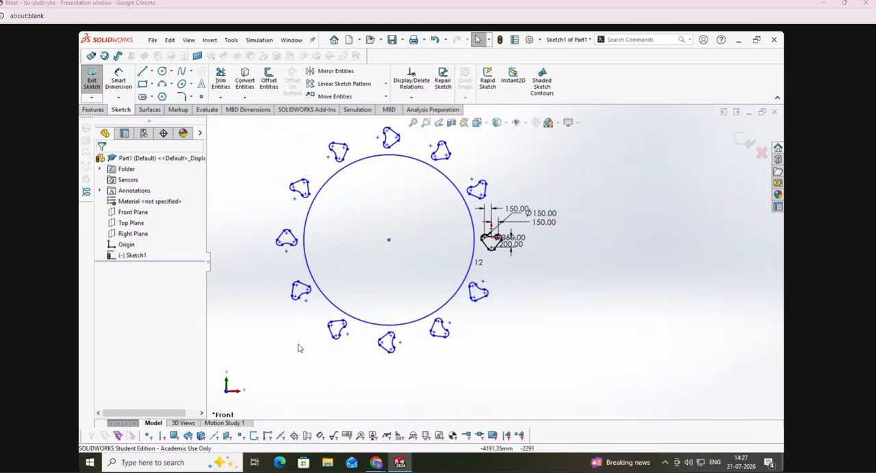
key("ctrl+z")
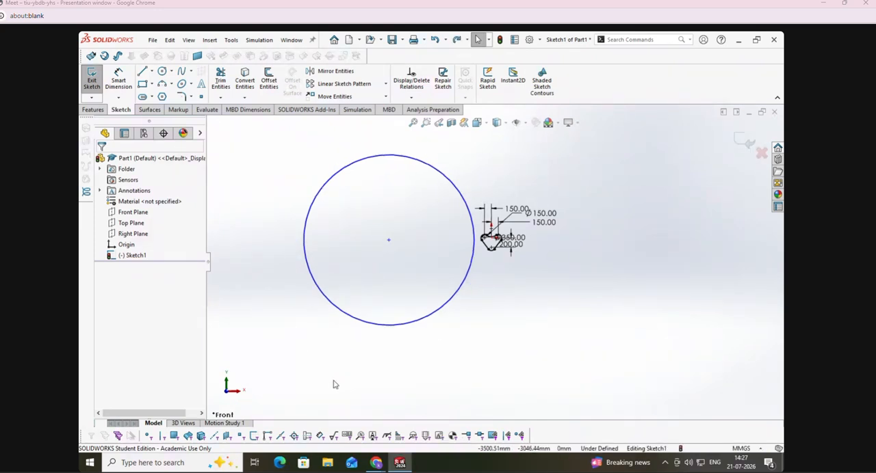
Step: Start a new circular sketch pattern about the large circle's center with 360 degrees and 15 equally spaced instances
left_click(385, 83)
left_click(358, 108)
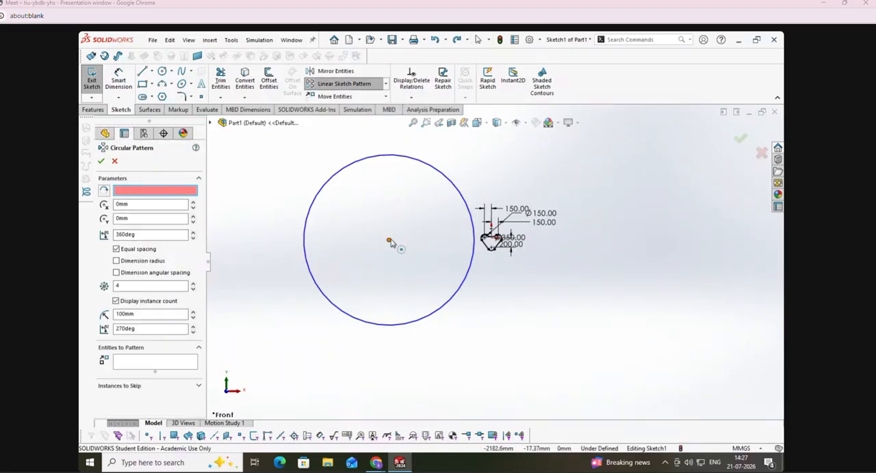
left_click(390, 243)
left_click(138, 234)
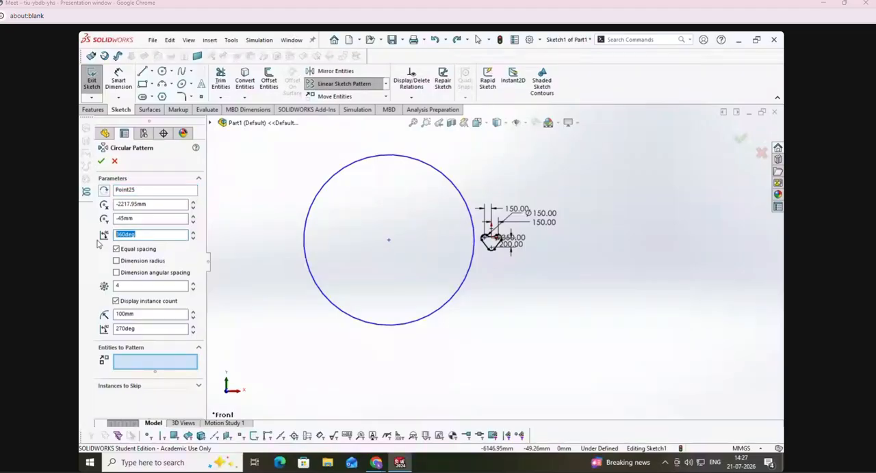
left_click(168, 287)
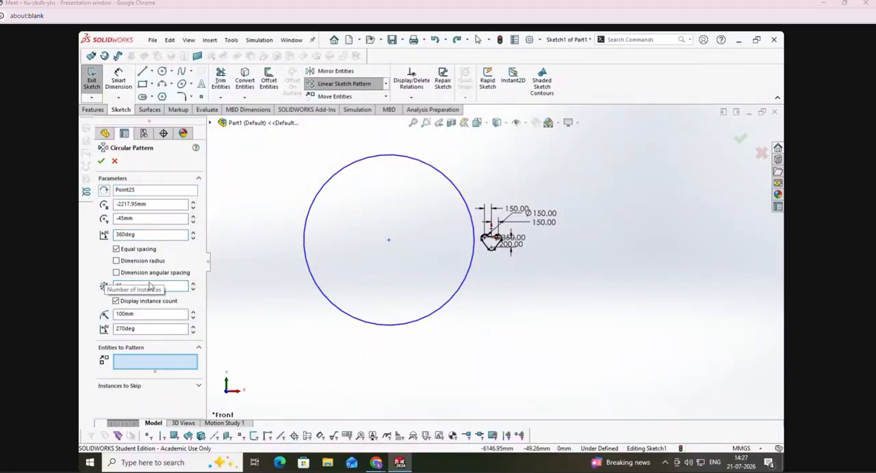
Step: Choose the heart-shaped outline's four arcs and two lines as the entities to pattern and create the circular pattern
left_click(123, 367)
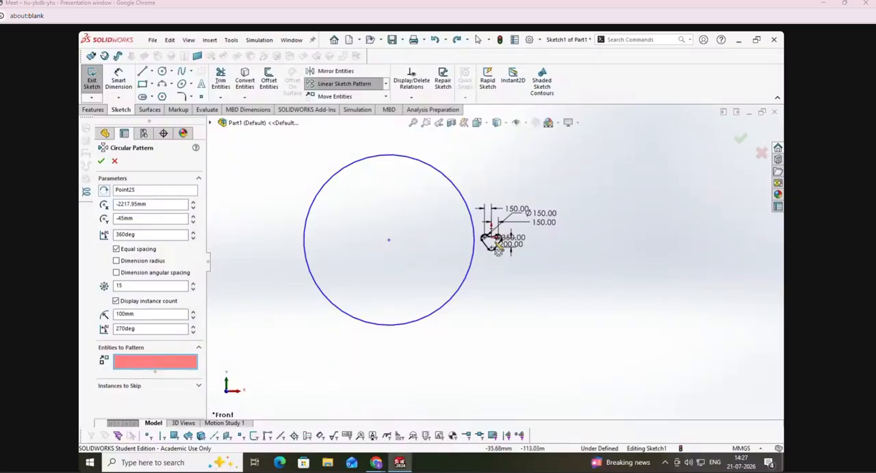
scroll(498, 246, "up", 5)
left_click(506, 218)
left_click(492, 223)
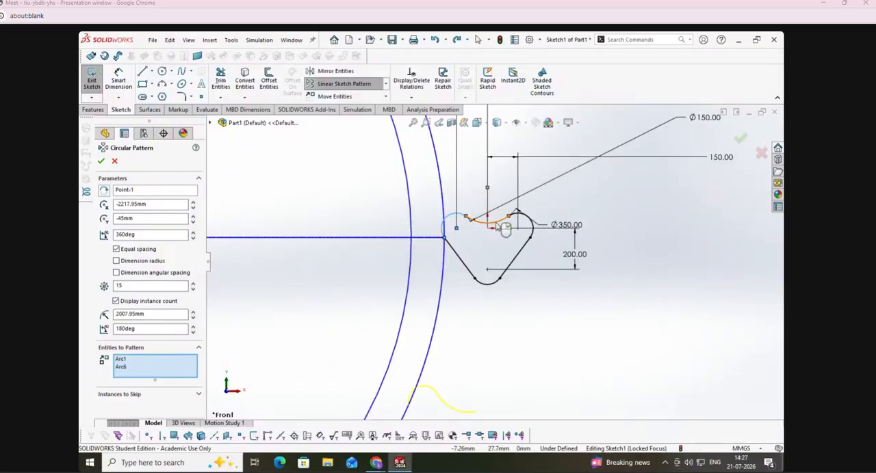
left_click(527, 233)
left_click(521, 255)
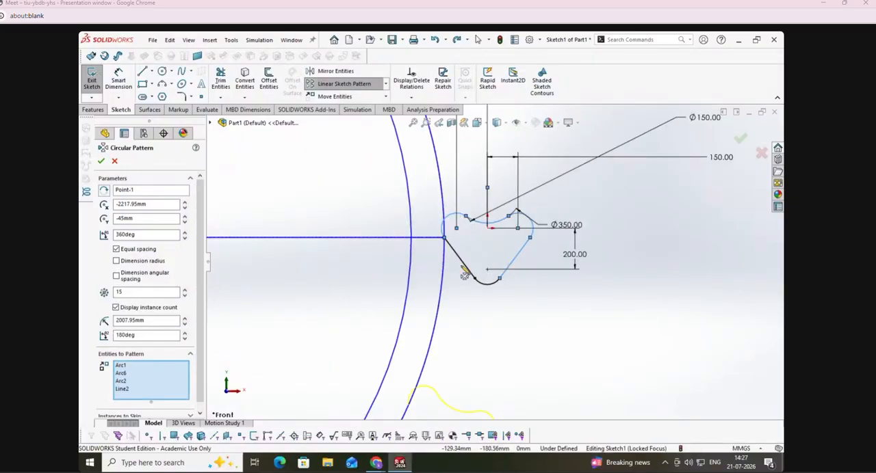
left_click(486, 285)
left_click(467, 267)
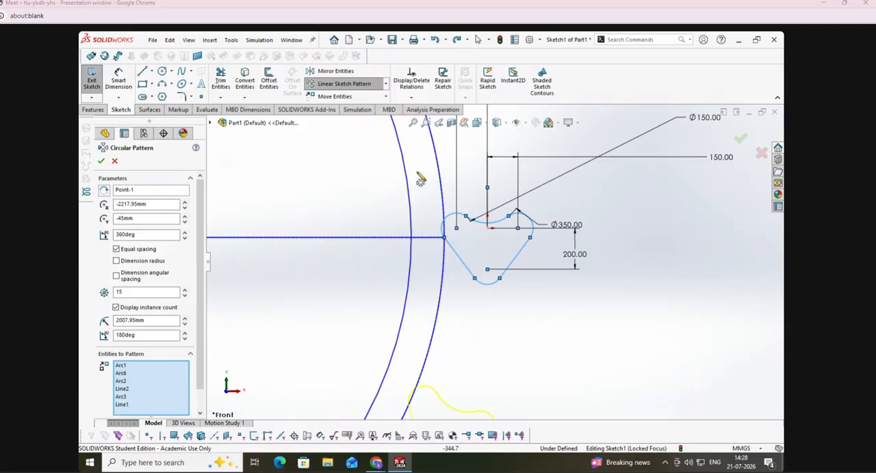
left_click(101, 161)
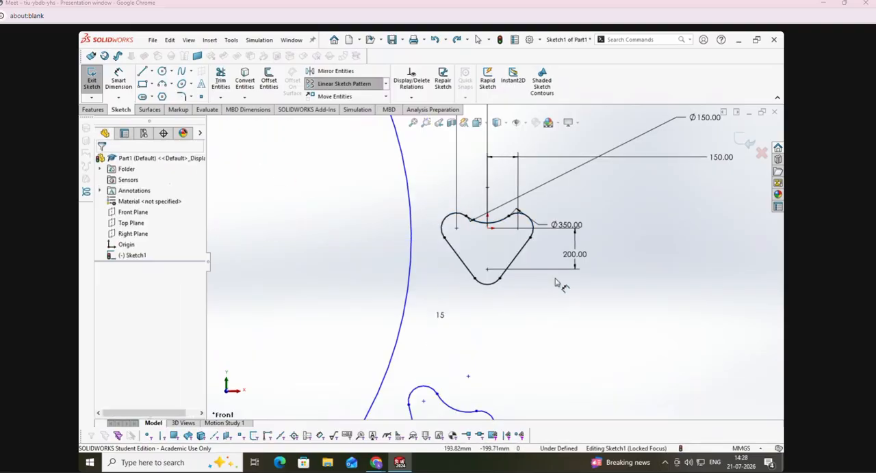
Step: Delete all entities of the sketch, including the patterned outlines, the large circle and their dimensions
key("f")
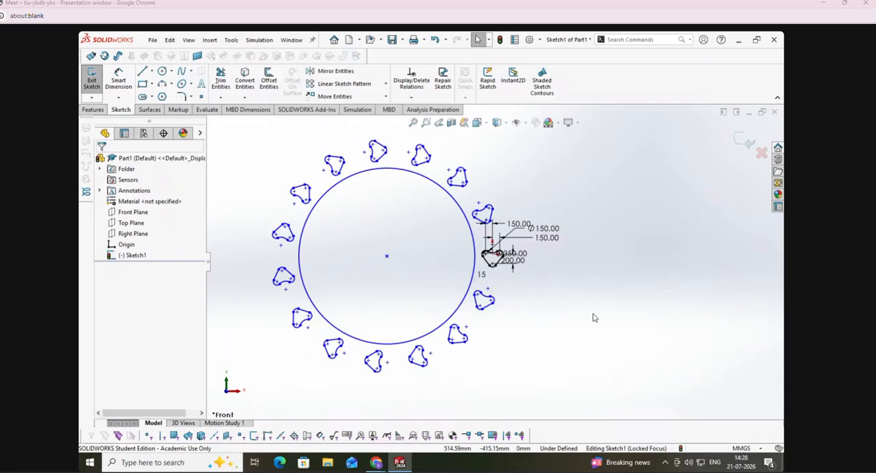
key("ctrl+a")
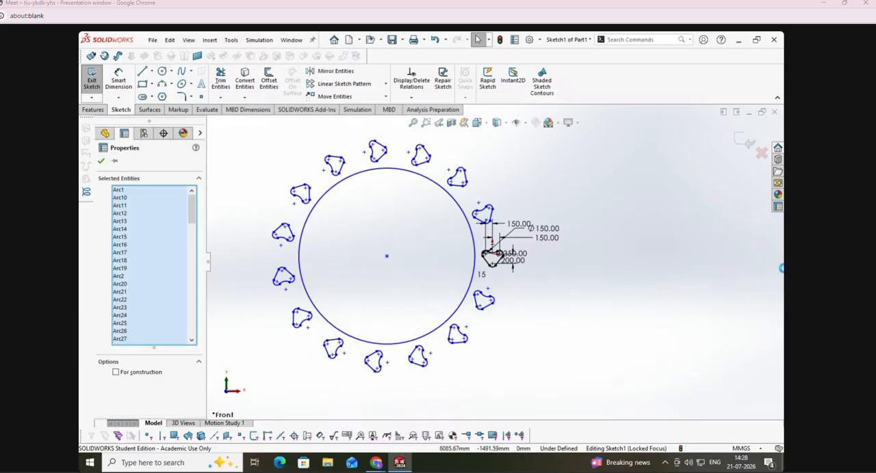
key("Delete")
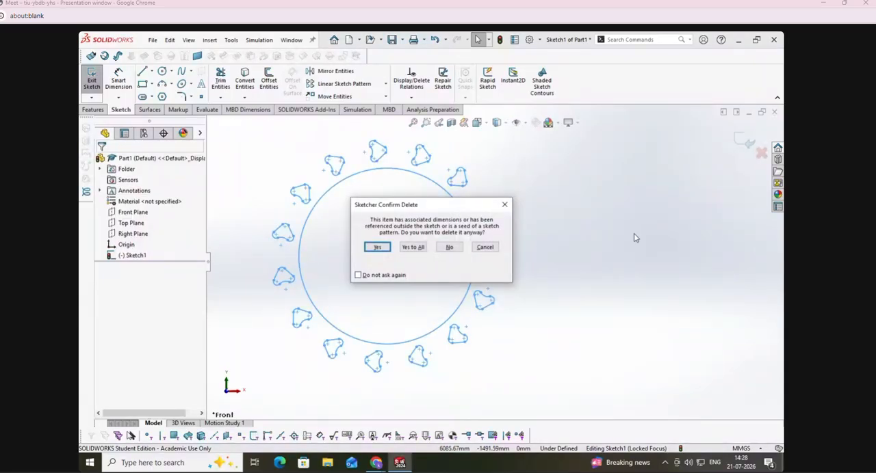
left_click(415, 247)
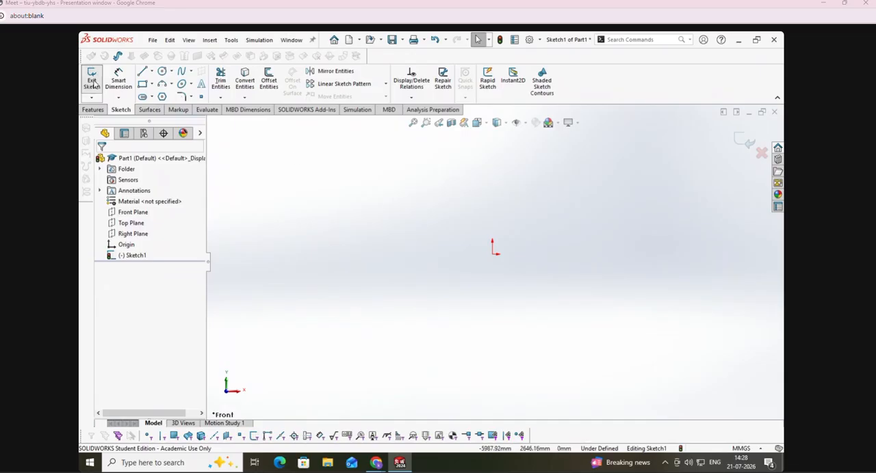
Step: Sketch a horizontal midpoint line centred on the origin, about 1405 mm long
left_click(142, 71)
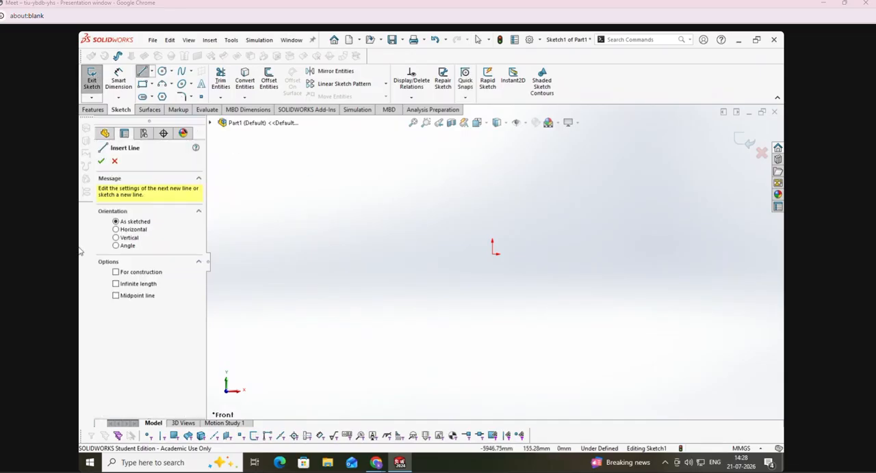
left_click(139, 296)
left_click(115, 229)
left_click(492, 253)
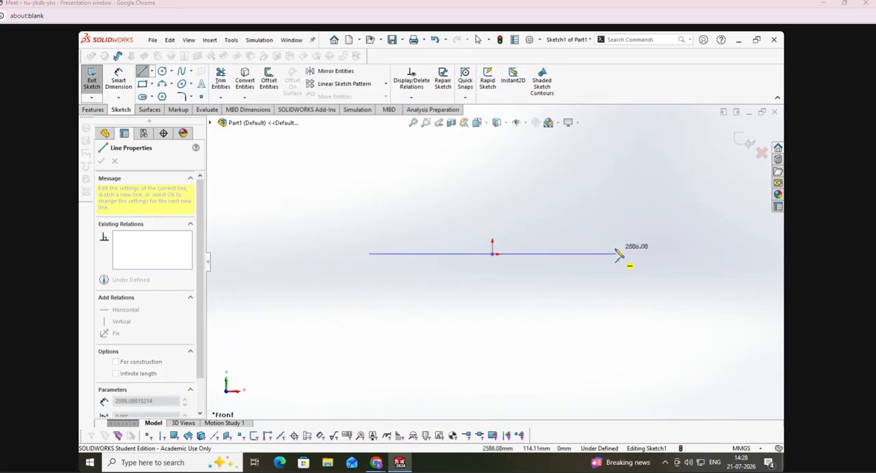
left_click(527, 259)
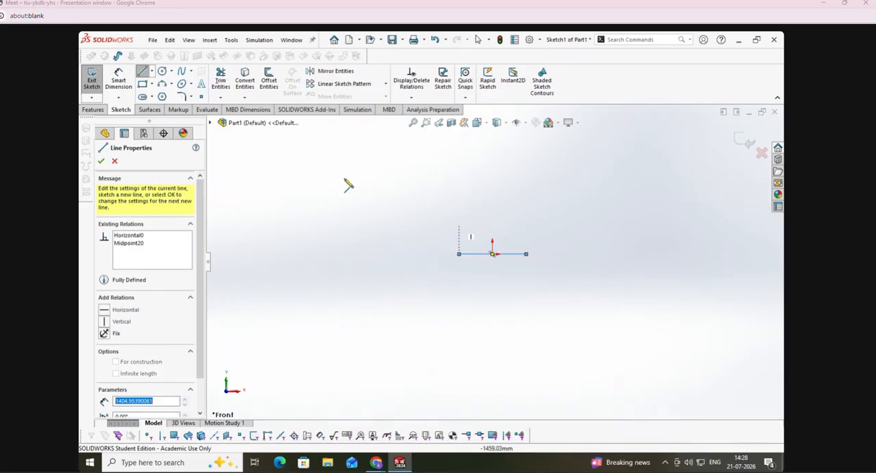
Step: Dimension the horizontal line's length as 200 mm
left_click(118, 81)
left_click(480, 255)
left_click(493, 295)
type("200")
key("Return")
left_click(101, 162)
Step: Move the line's 200 mm dimension closer beneath the line, keeping its value
left_click_drag(492, 293, 492, 259)
left_click(439, 123)
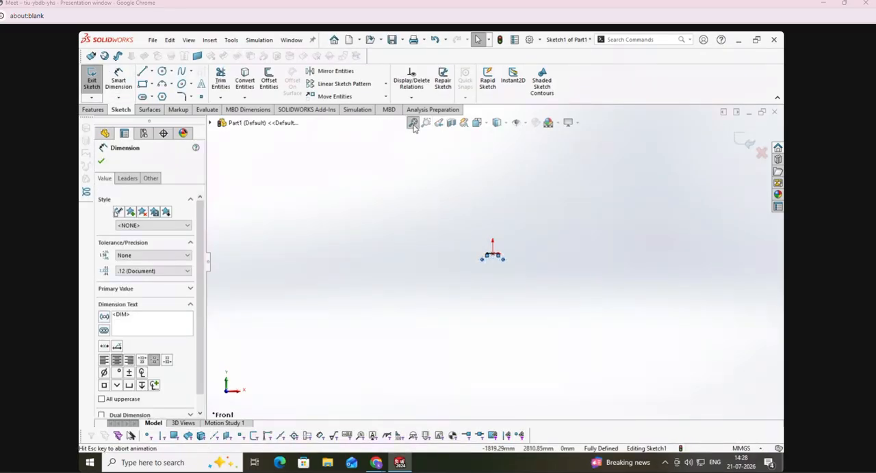
left_click(576, 217)
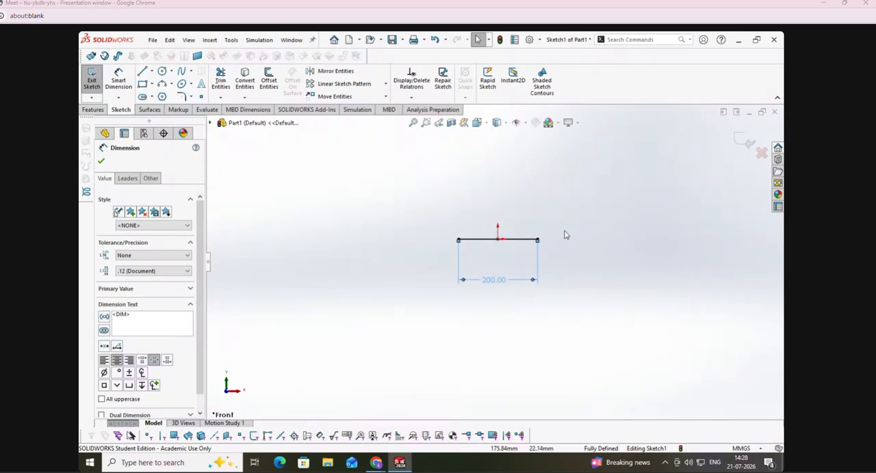
scroll(537, 221, "down", 2)
double_click(450, 353)
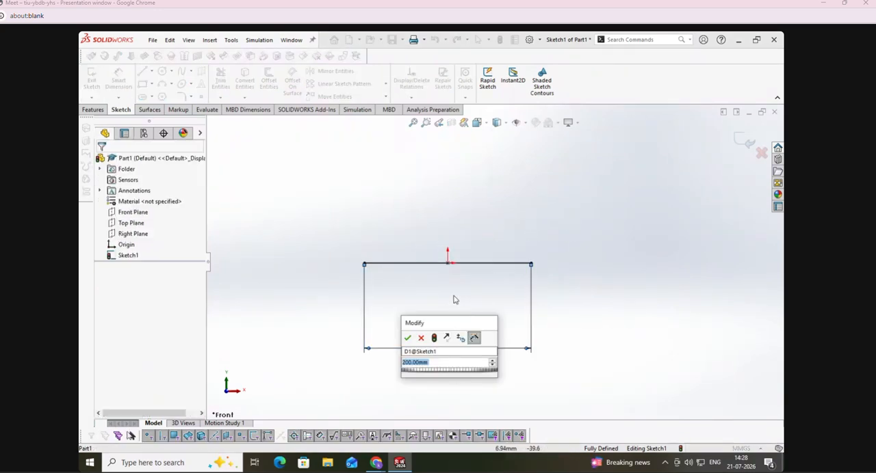
key("Return")
left_click_drag(450, 352, 448, 306)
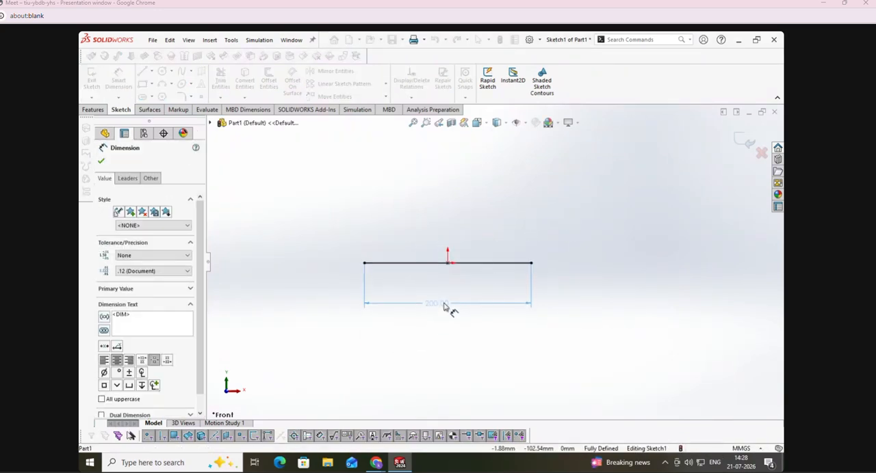
left_click(297, 225)
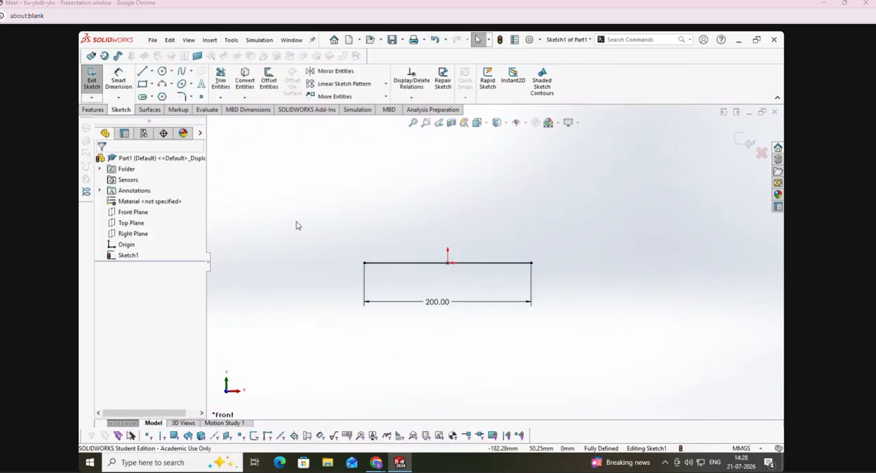
Step: Try a centerpoint arc centred about 23 mm below the origin, starting at the line's right endpoint, and undo it
left_click(172, 84)
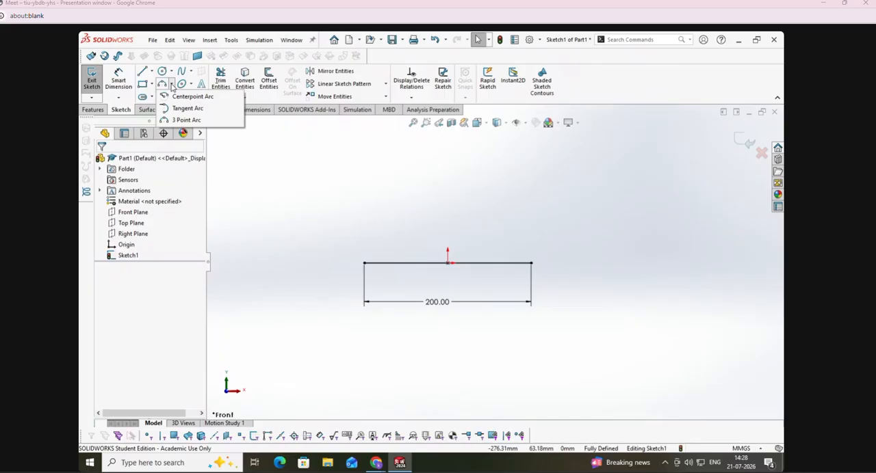
left_click(188, 97)
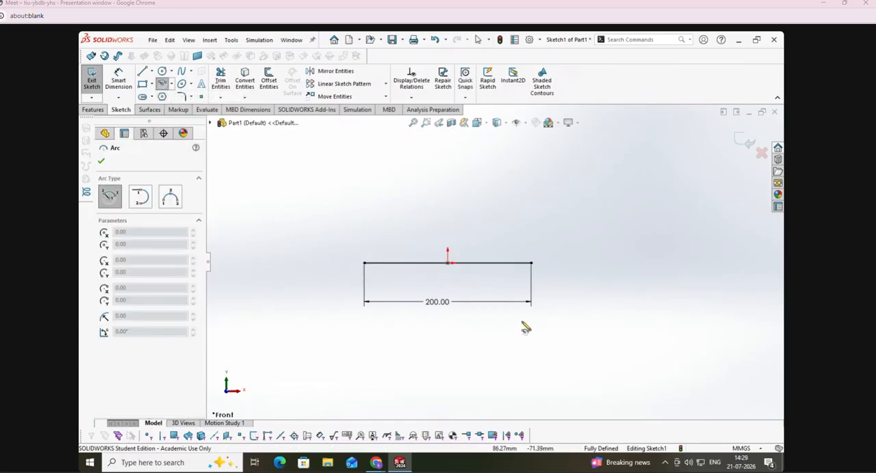
left_click(447, 282)
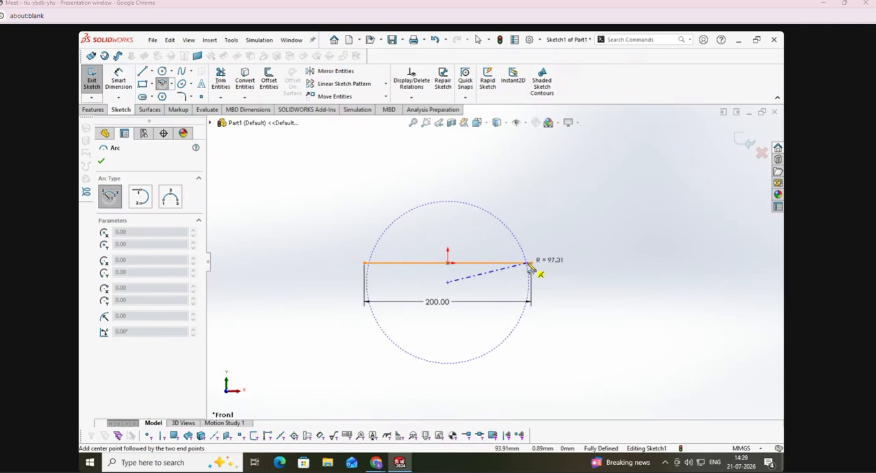
left_click(531, 264)
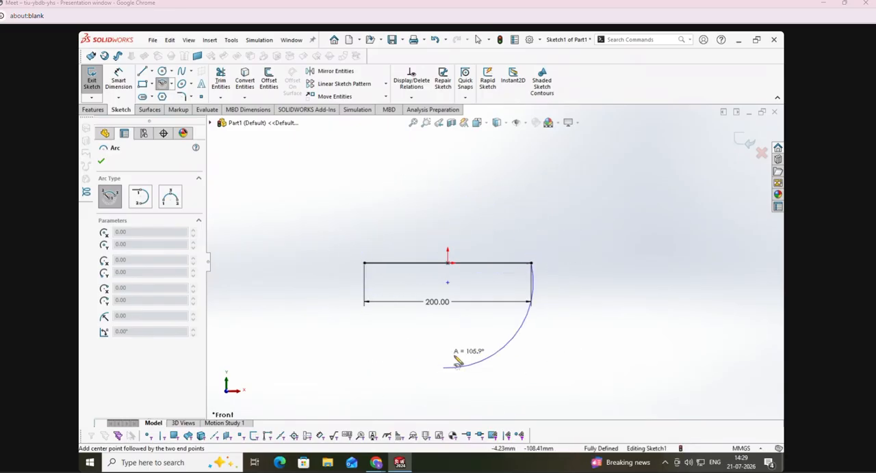
left_click(560, 244)
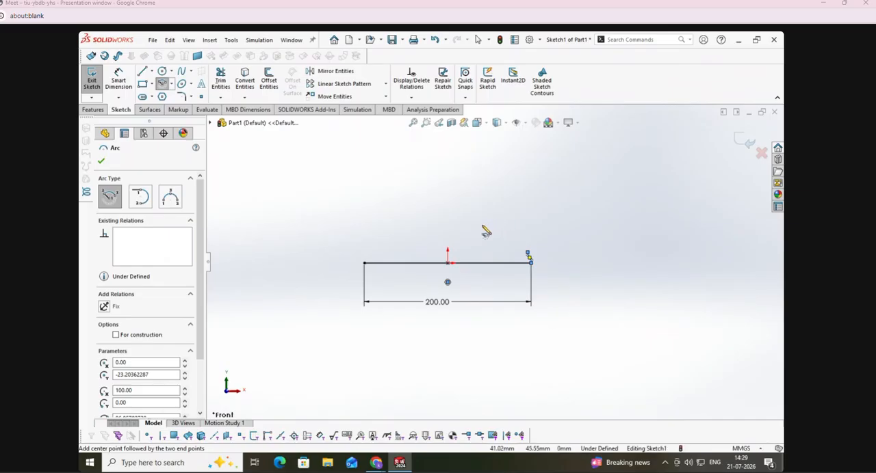
key("ctrl+z")
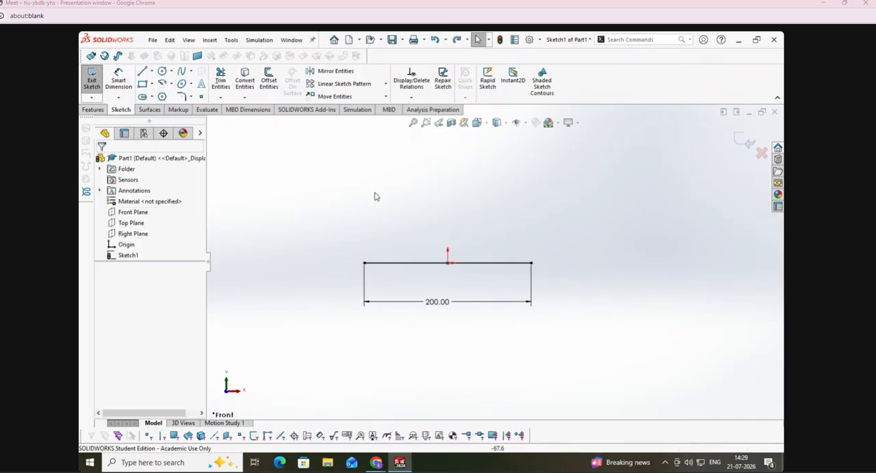
Step: Sketch a centerpoint arc centred about 22 mm below the origin, from the line's right endpoint over the top to past its left endpoint
left_click(448, 281)
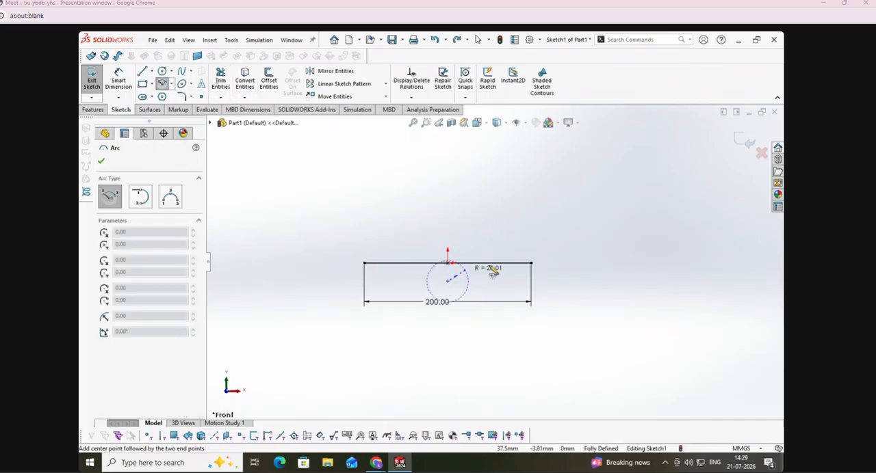
left_click(531, 264)
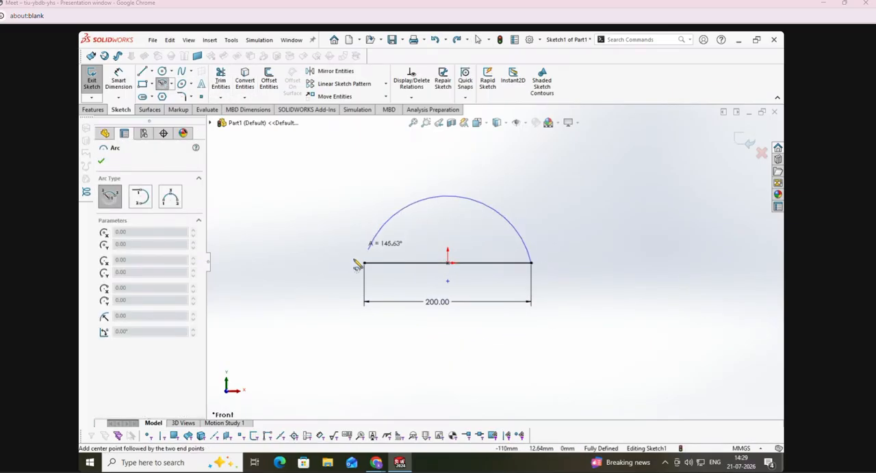
left_click(355, 332)
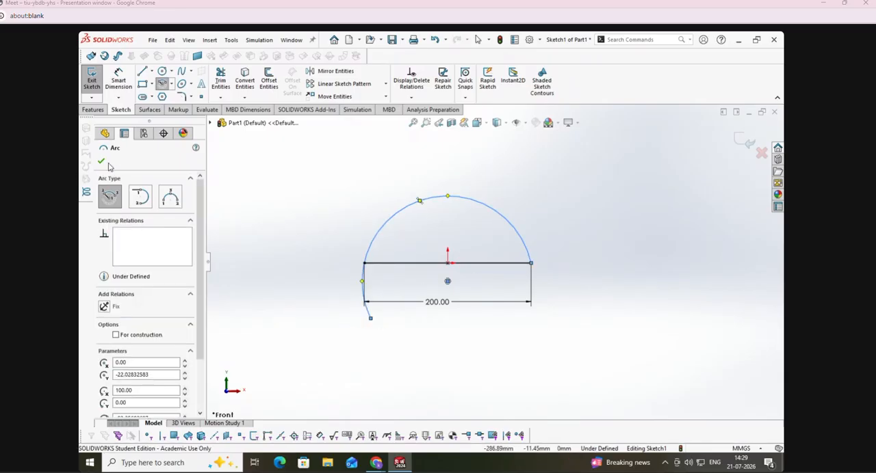
left_click(102, 162)
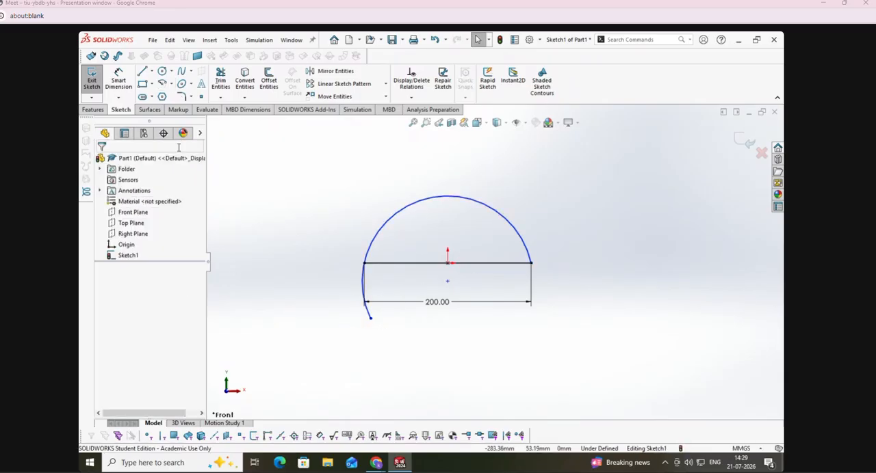
Step: Sketch a 3-point arc between the line's two endpoints, bulging upward with its center about 100 mm below the origin
left_click(172, 84)
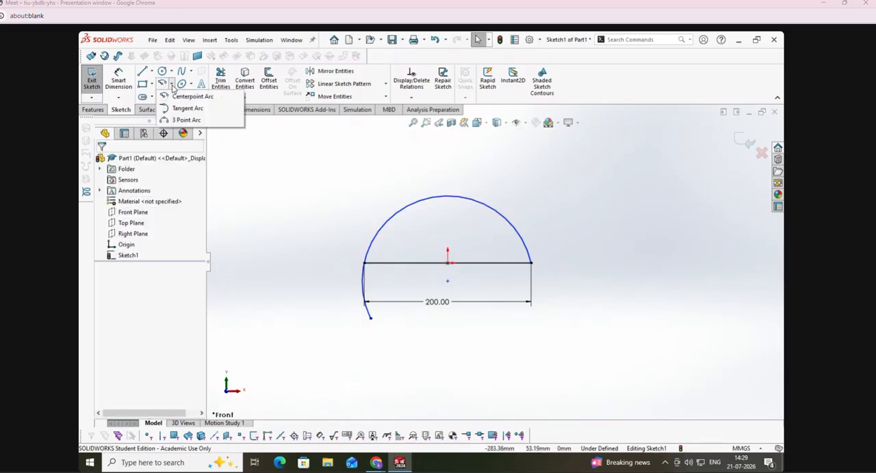
left_click(184, 121)
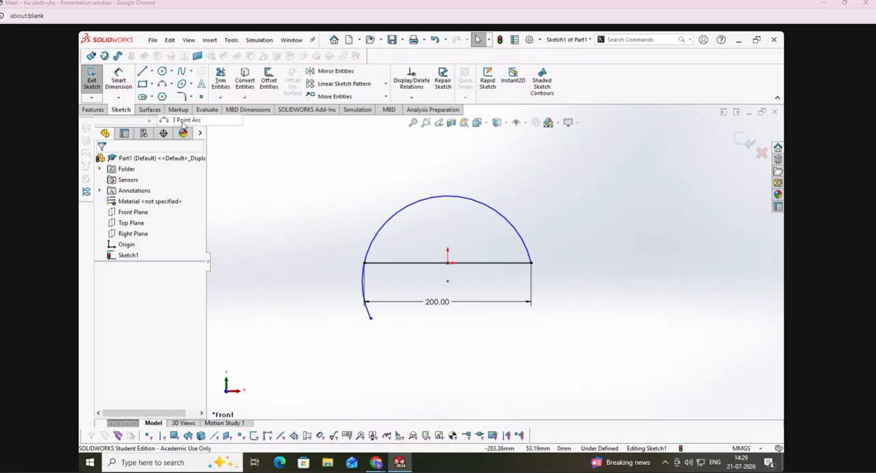
left_click(531, 264)
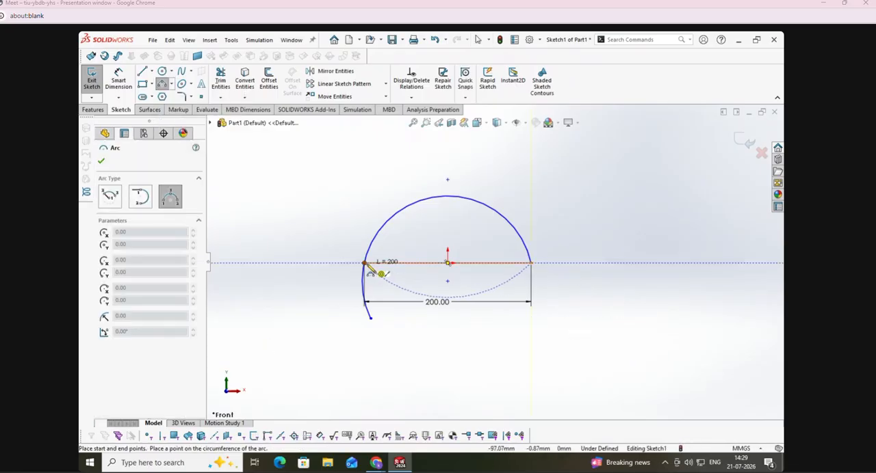
left_click(366, 266)
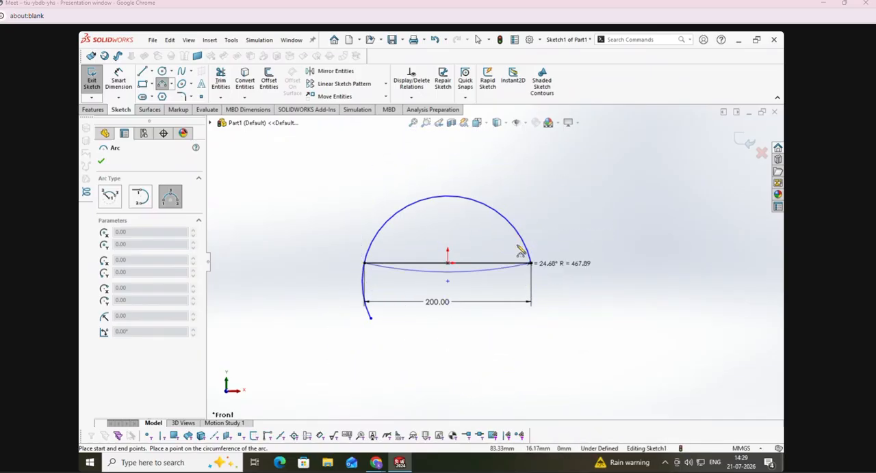
left_click(447, 228)
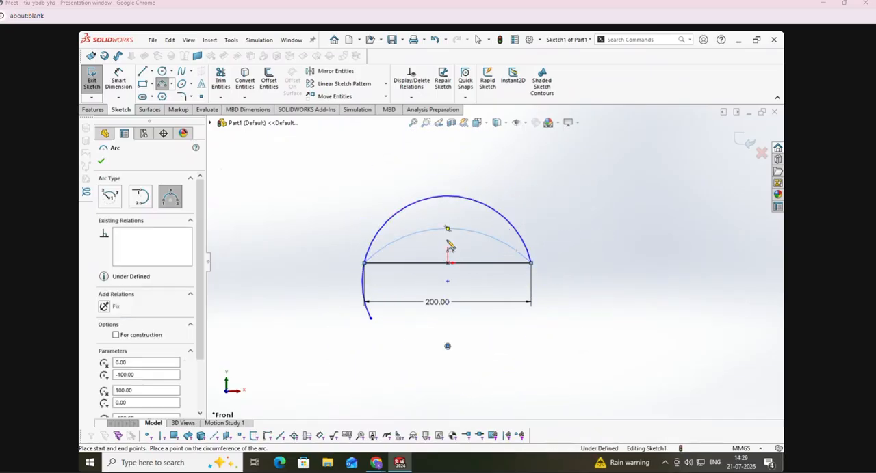
Step: Dimension the 3-point arc's radius as 150 mm
left_click(118, 80)
left_click(499, 241)
left_click(580, 207)
type("150")
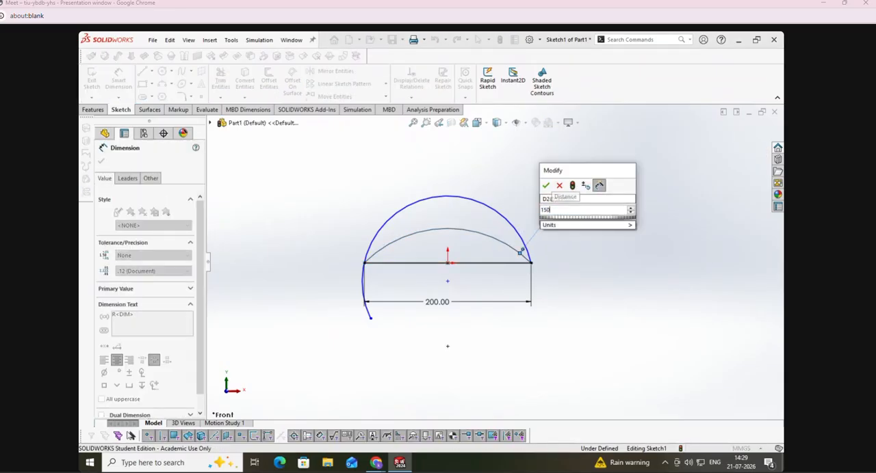
key("Return")
left_click(612, 353)
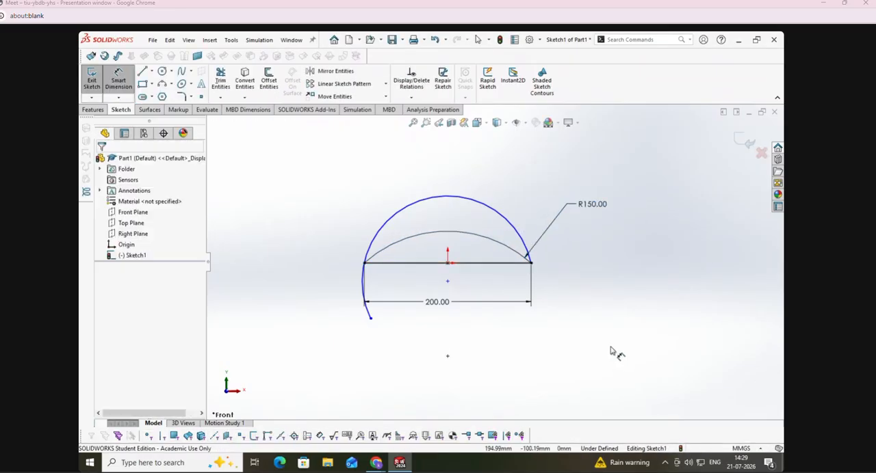
Step: Dimension the centerpoint arc's radius as 100 mm and change it to 200 mm
left_click(461, 199)
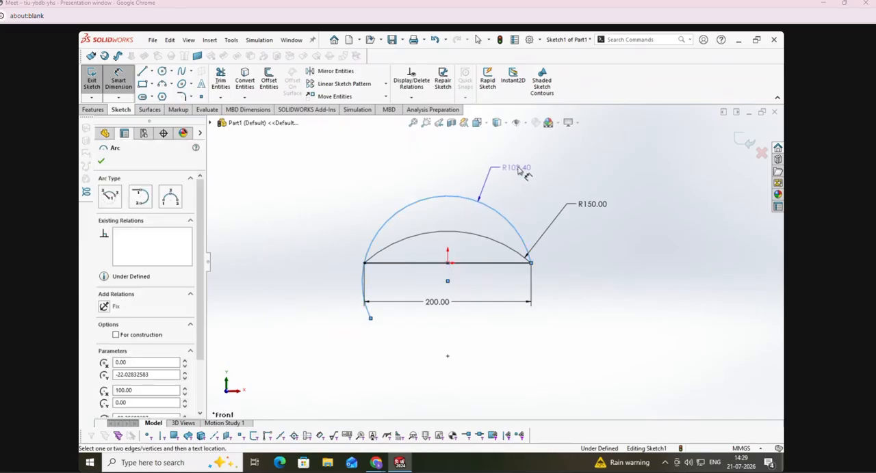
left_click(524, 164)
type("100")
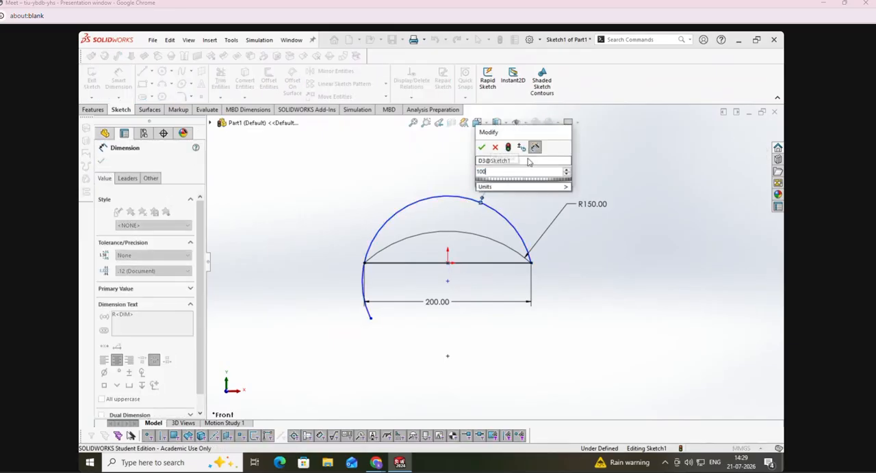
key("Return")
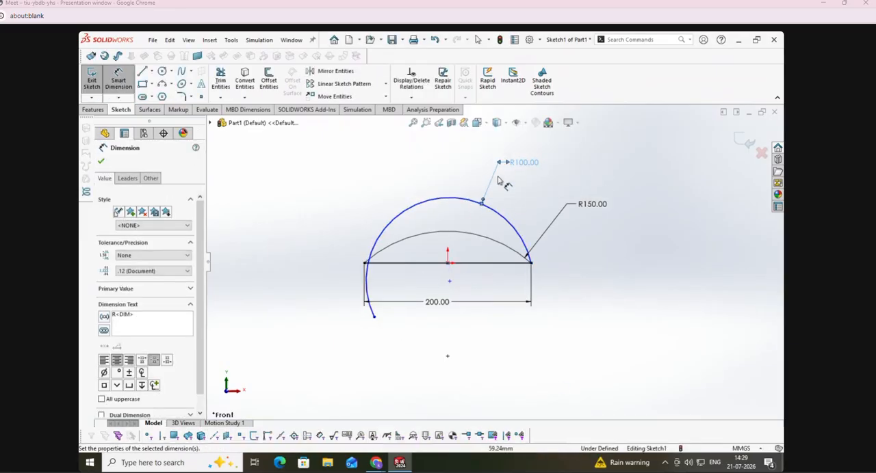
double_click(519, 164)
type("200")
key("Return")
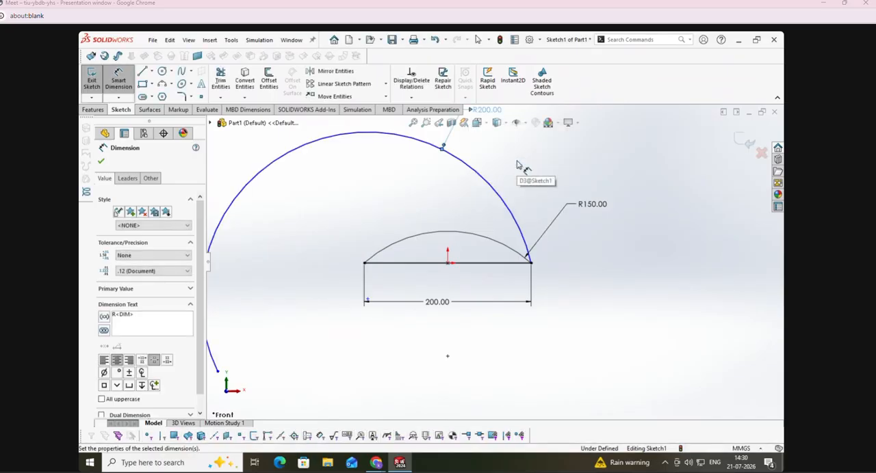
Step: Change the 3-point arc's radius to 200 mm and 300 mm, and finally set it to 120 mm
double_click(592, 204)
type("200")
key("Return")
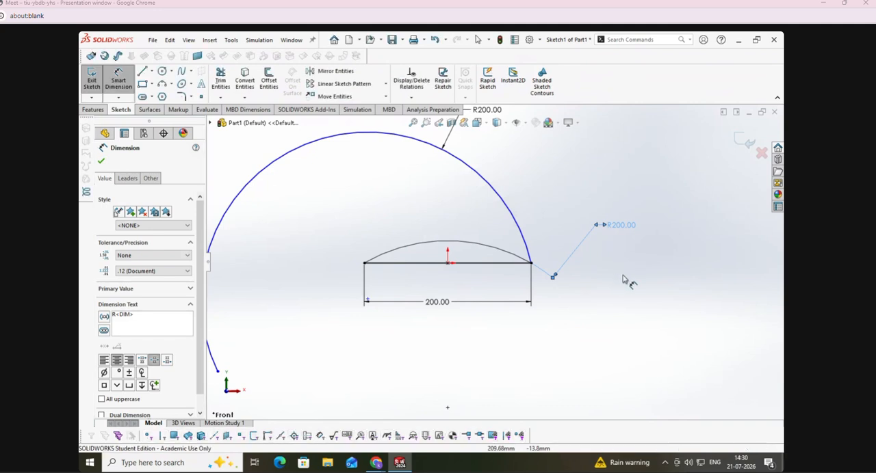
double_click(621, 224)
type("300")
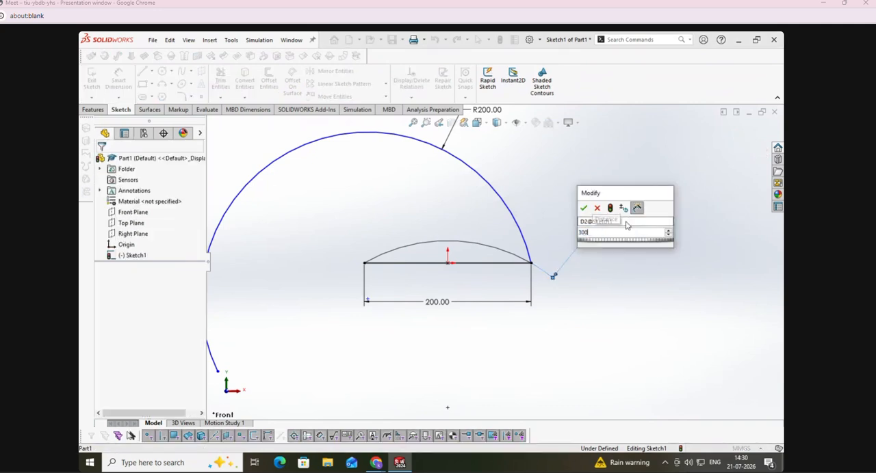
key("Return")
left_click_drag(625, 223, 662, 255)
double_click(662, 254)
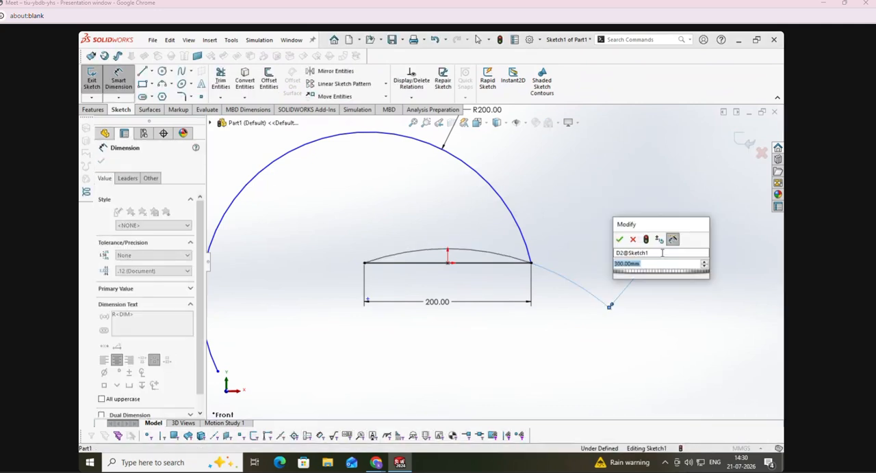
type("120")
key("Return")
left_click(643, 308)
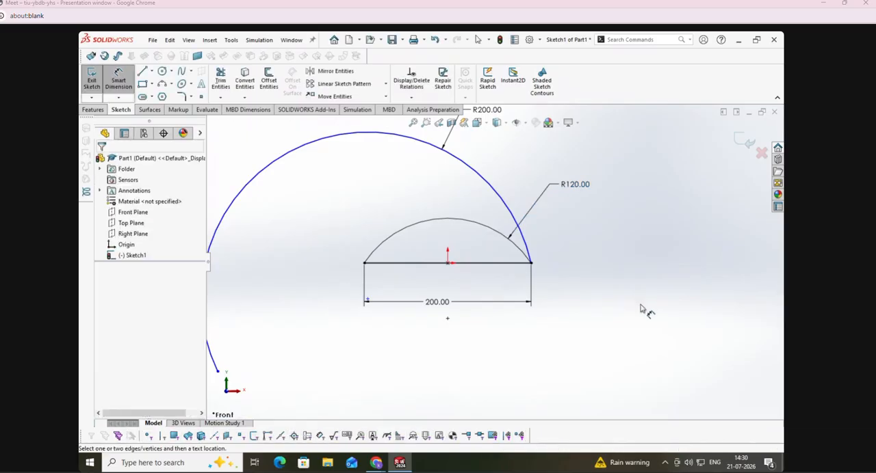
Step: Delete both arcs and the 200 mm line together with their dimensions from the sketch
scroll(626, 309, "down", 1)
scroll(626, 308, "up", 6)
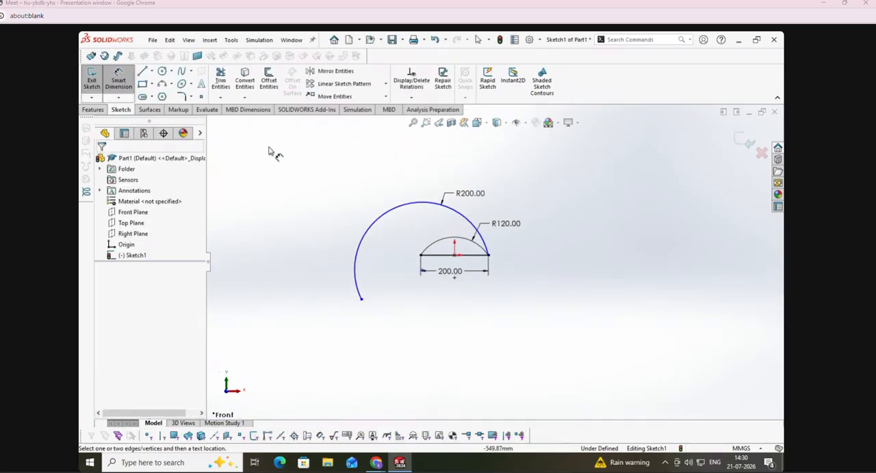
key("Escape")
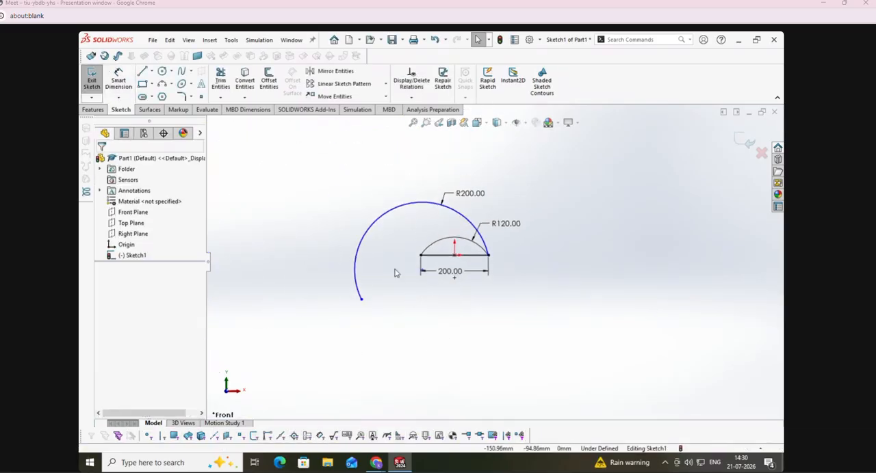
left_click_drag(341, 156, 559, 353)
key("Delete")
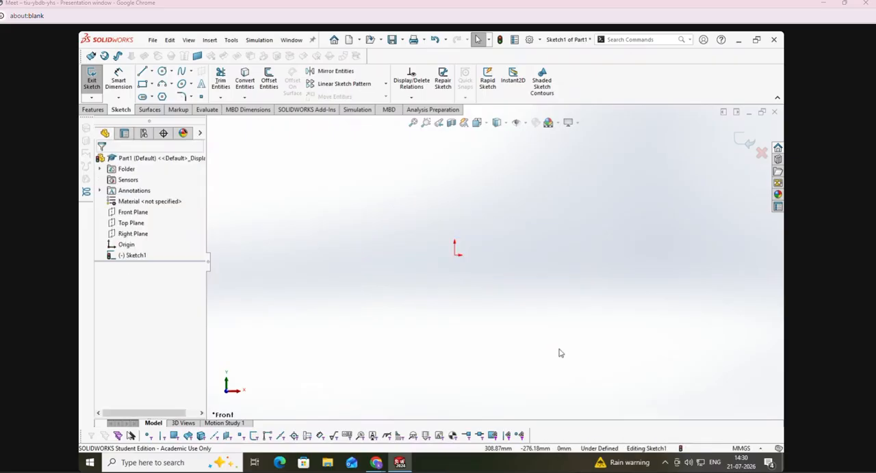
Step: Sketch a centerpoint arc centred on the origin with a radius of about 357 mm, sweeping about 330° from the origin's level
left_click(170, 84)
left_click(185, 97)
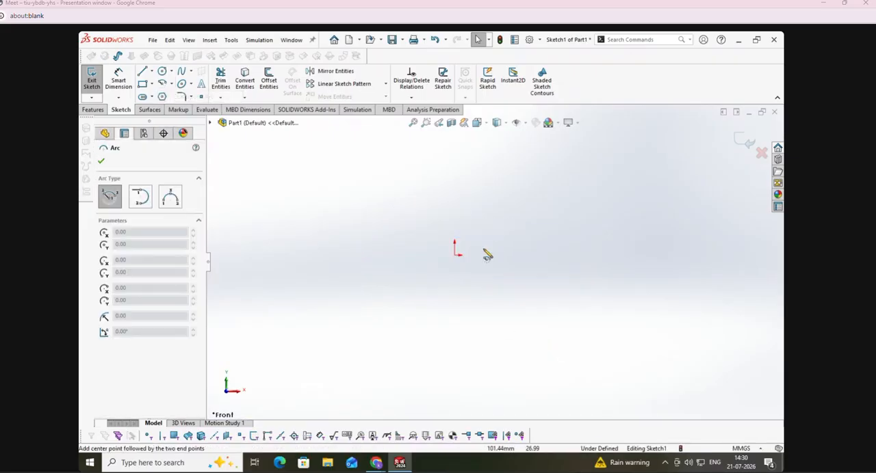
left_click(455, 252)
left_click(574, 255)
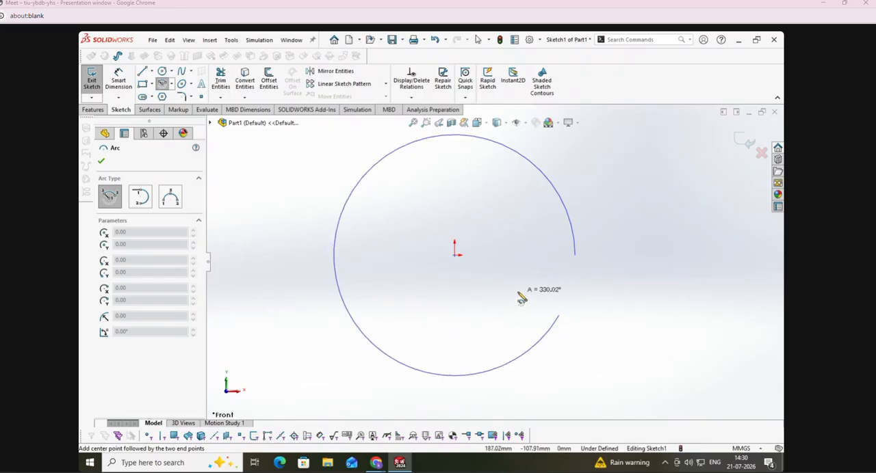
left_click(559, 316)
Step: Sketch an upward-bulging 3-point arc about 550 mm wide, centred about 867 mm to the left of the origin
left_click(171, 84)
left_click(184, 117)
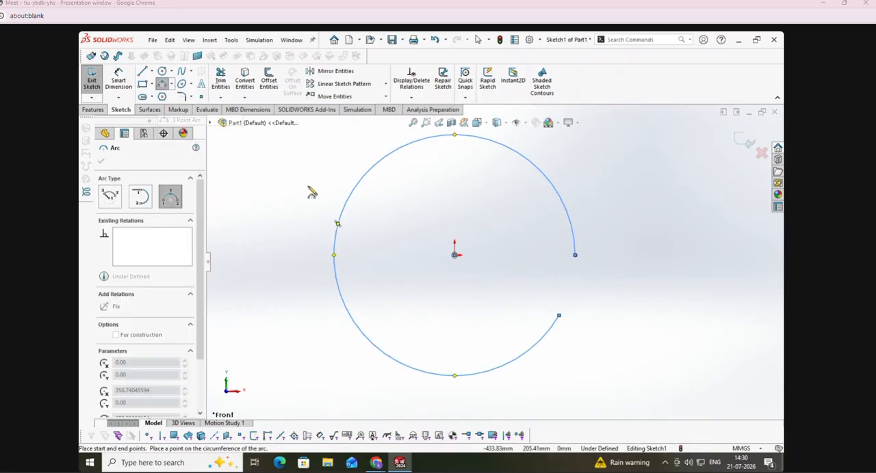
left_click(244, 225)
left_click(351, 215)
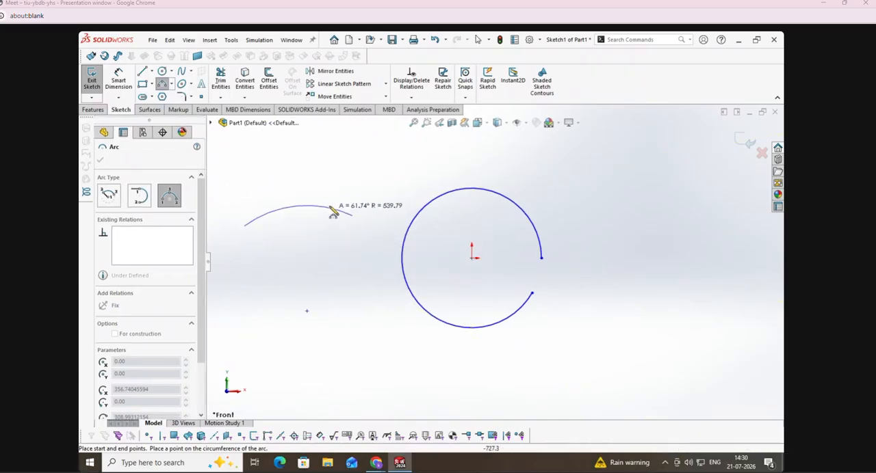
left_click(332, 202)
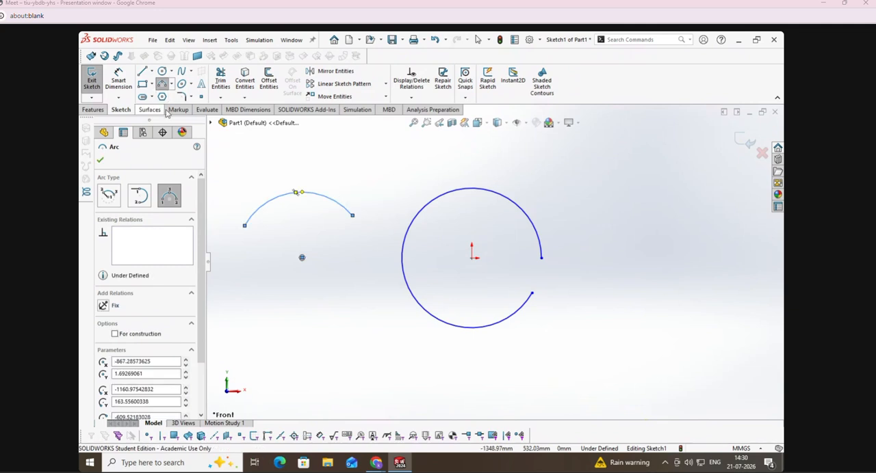
left_click(171, 83)
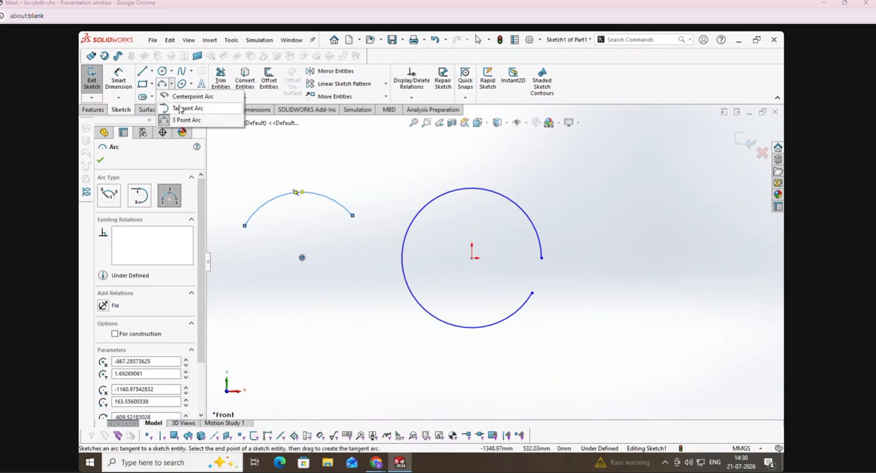
key("Escape")
key("Escape")
Step: Sketch a chain of three tangent arcs running right from the centerpoint arc's endpoint level with the origin
left_click(171, 84)
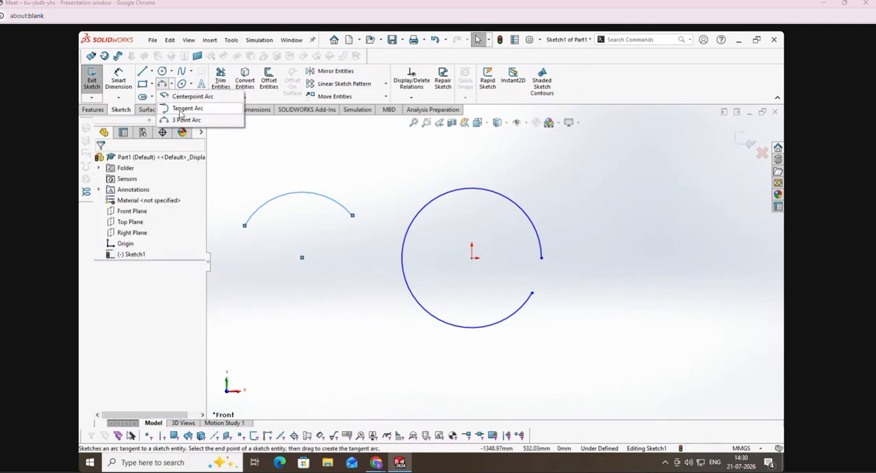
left_click(182, 109)
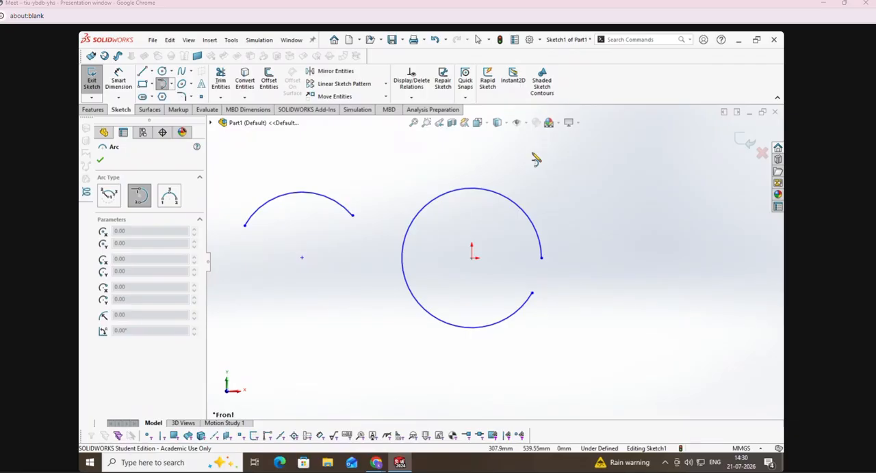
left_click(472, 193)
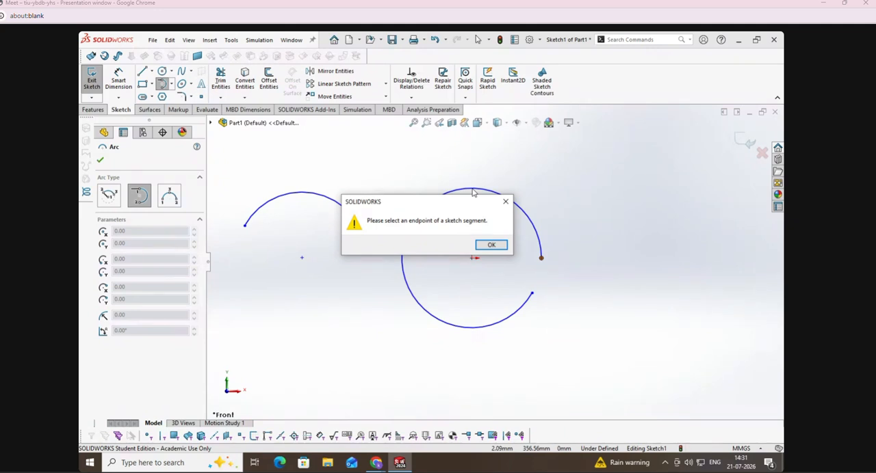
left_click(490, 244)
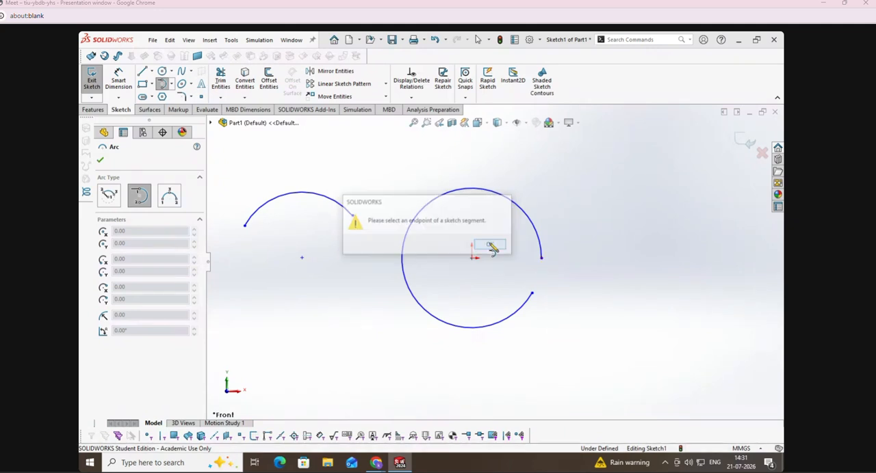
left_click(542, 259)
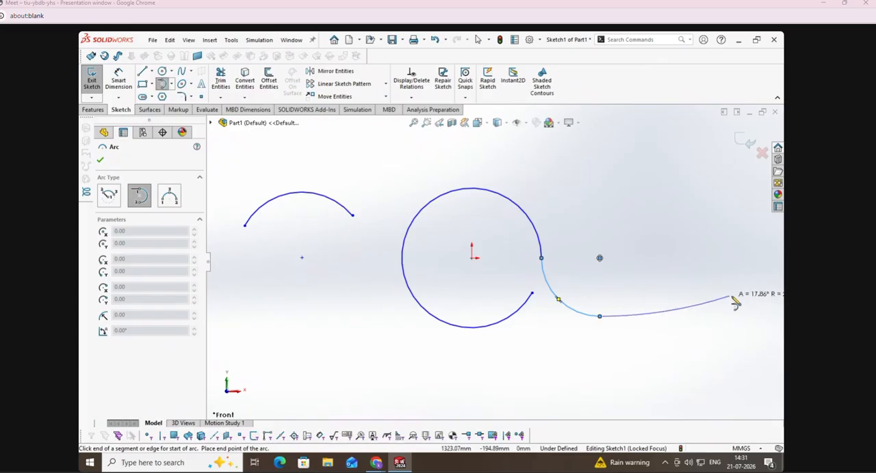
right_click(729, 214)
left_click(728, 214)
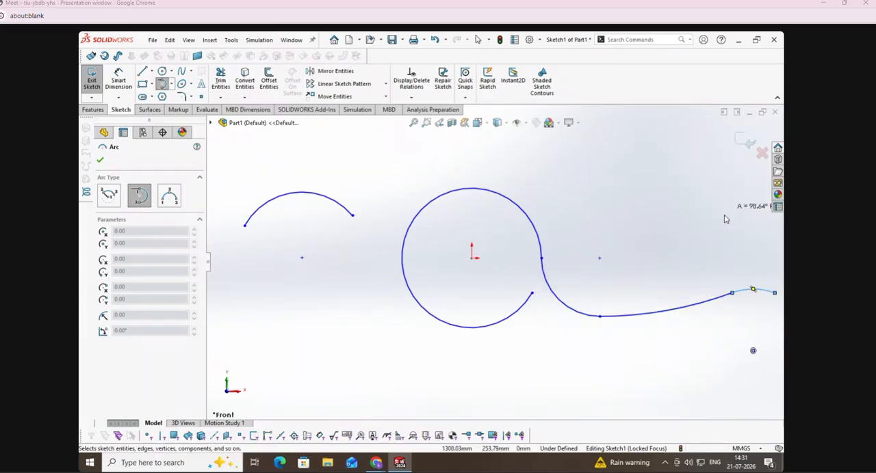
Step: Sketch a chain of five tangent arcs from the 3-point arc's left endpoint, running down and rightward below the other arcs
left_click(163, 84)
left_click(245, 227)
left_click(288, 343)
left_click(375, 411)
left_click(528, 367)
left_click(649, 387)
left_click(733, 344)
right_click(732, 345)
left_click(682, 348)
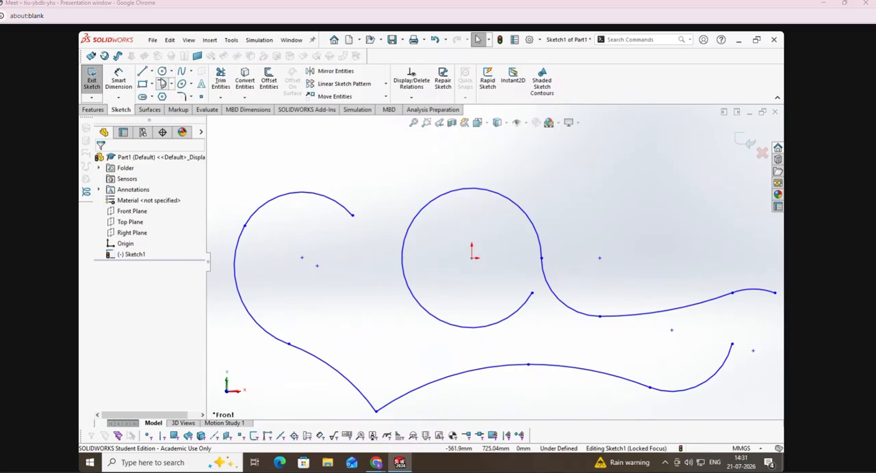
Step: Try to start a tangent arc from a location partway along the 3-point arc instead of at its endpoint
left_click(162, 84)
left_click(271, 211)
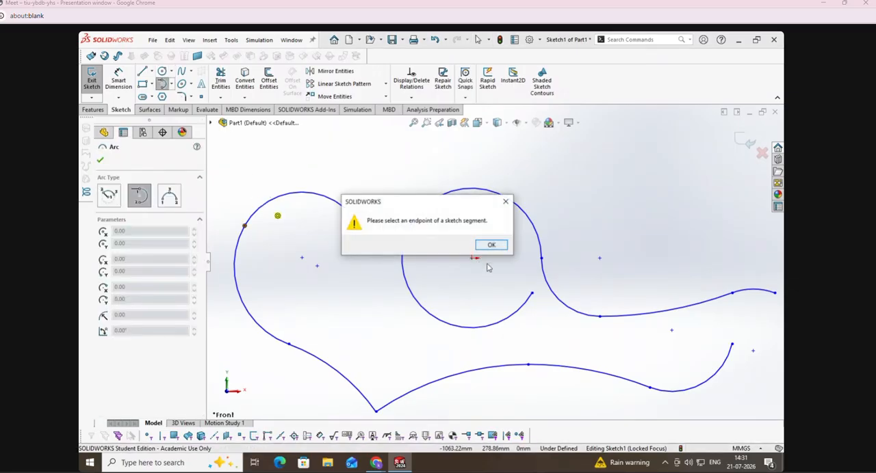
left_click(490, 244)
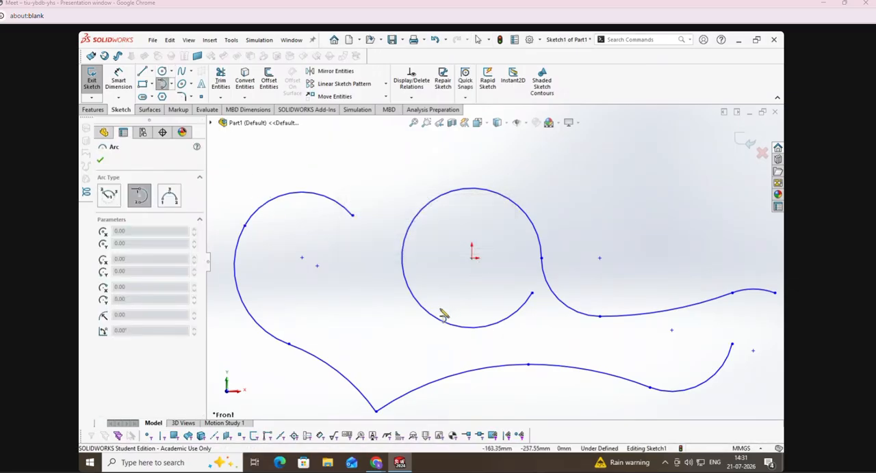
key("Escape")
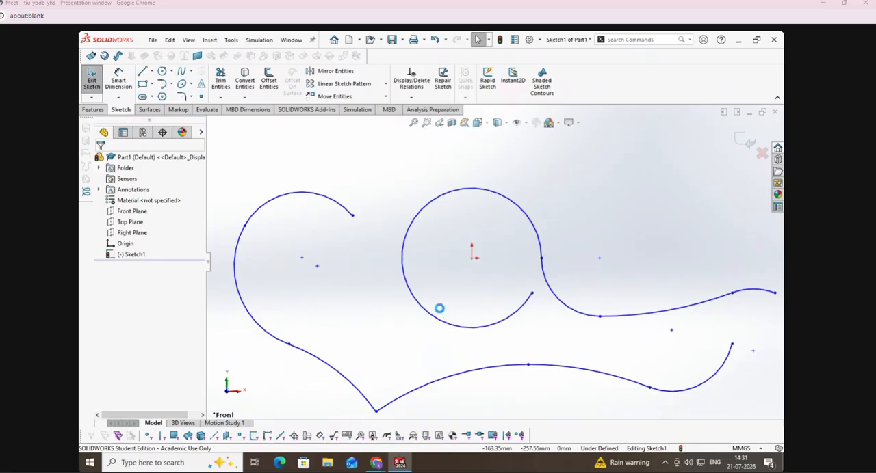
Step: Delete all sketch entities and sketch a circle centred on the origin with a radius of about 450 mm
key("ctrl+a")
key("Delete")
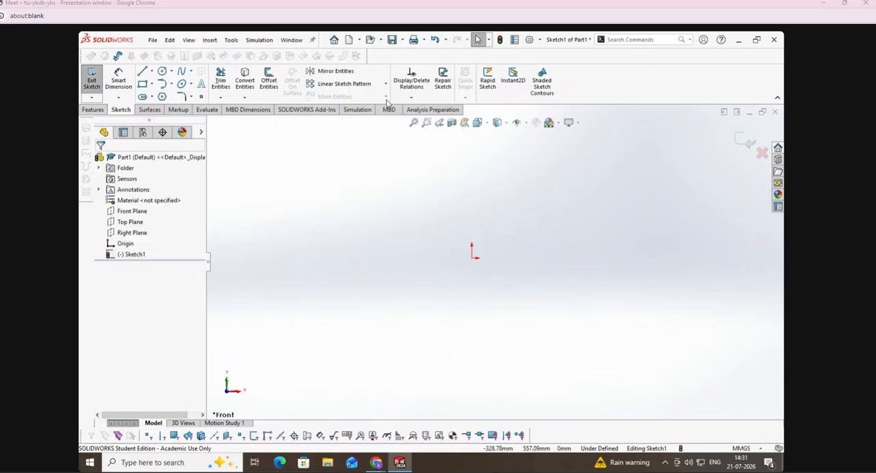
left_click(161, 71)
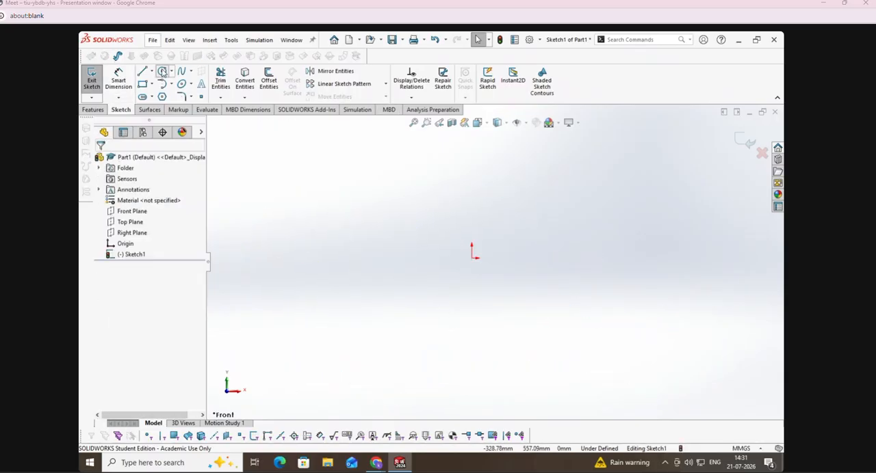
left_click(471, 258)
left_click(500, 342)
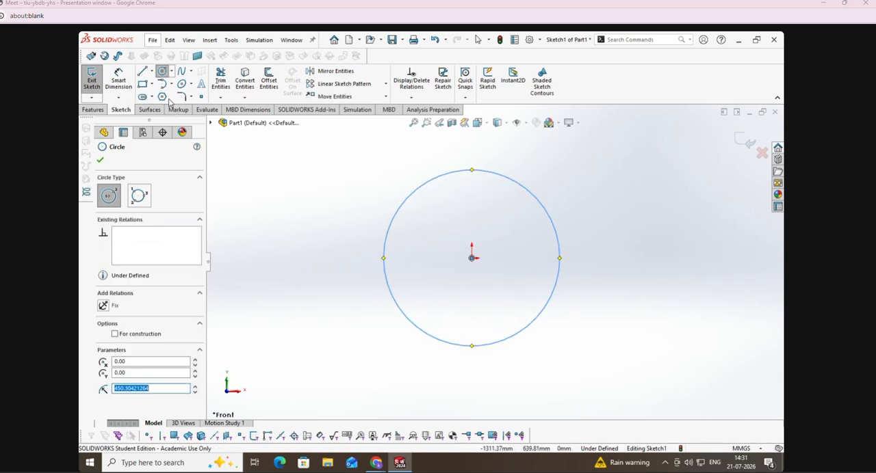
Step: Dimension the circle's diameter as 1000 mm
left_click(117, 80)
left_click(414, 192)
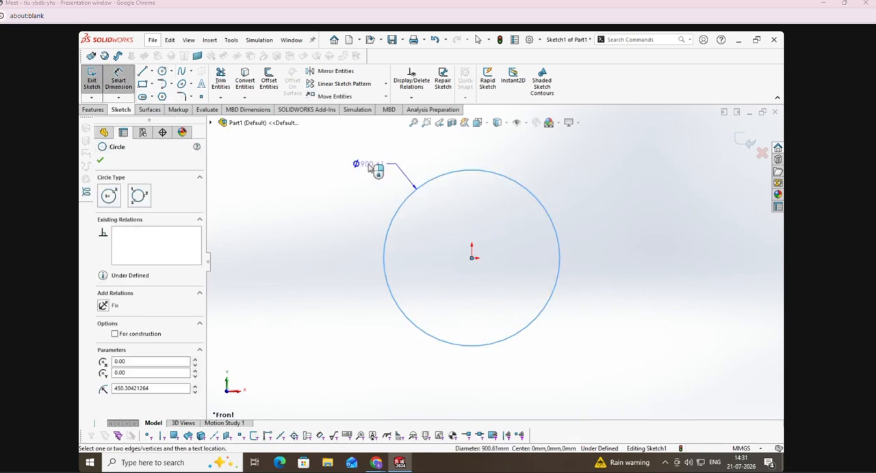
left_click(368, 167)
type("1000")
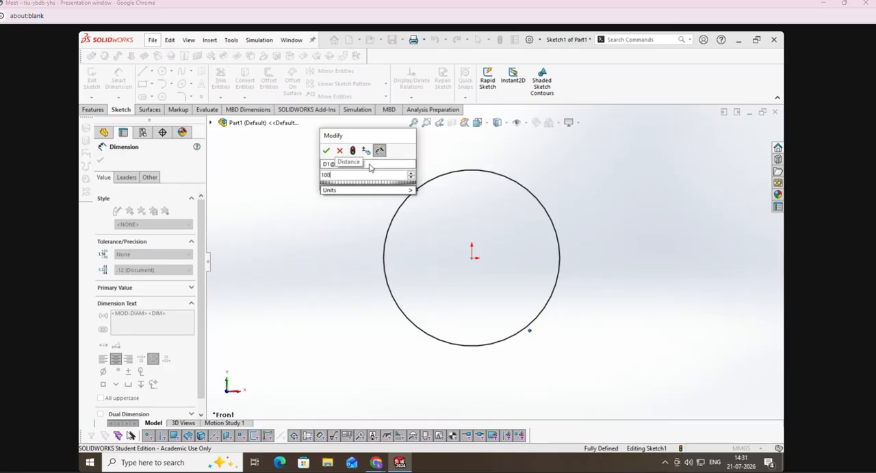
key("Return")
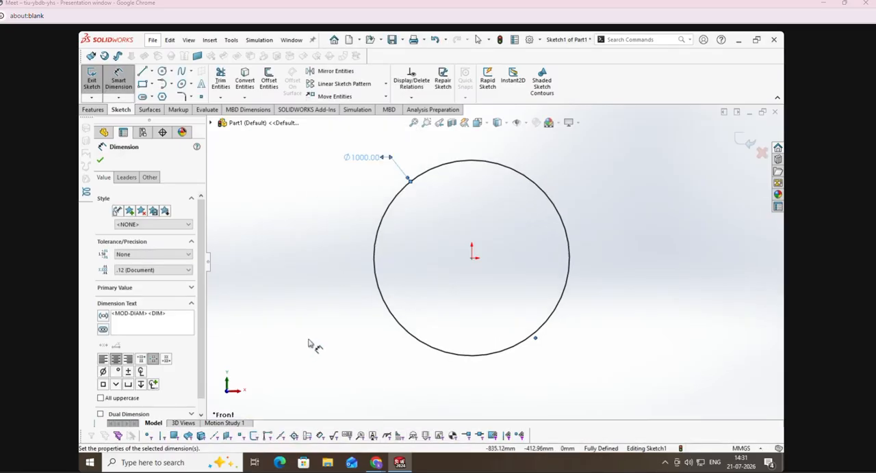
left_click(302, 342)
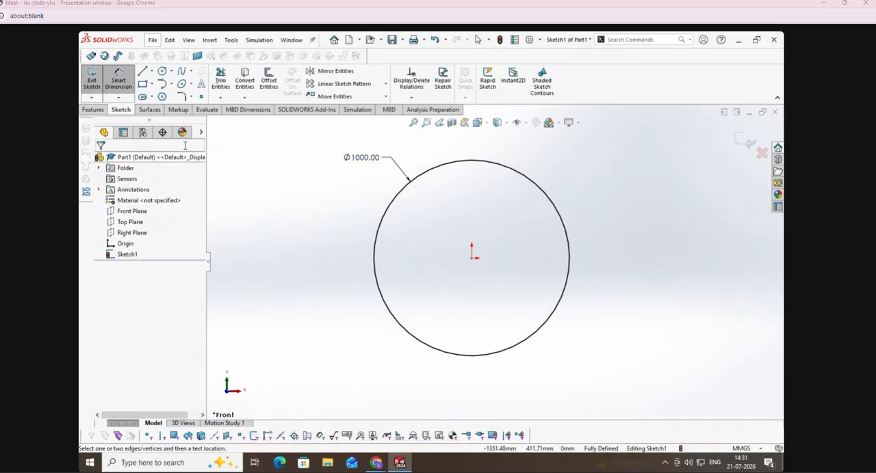
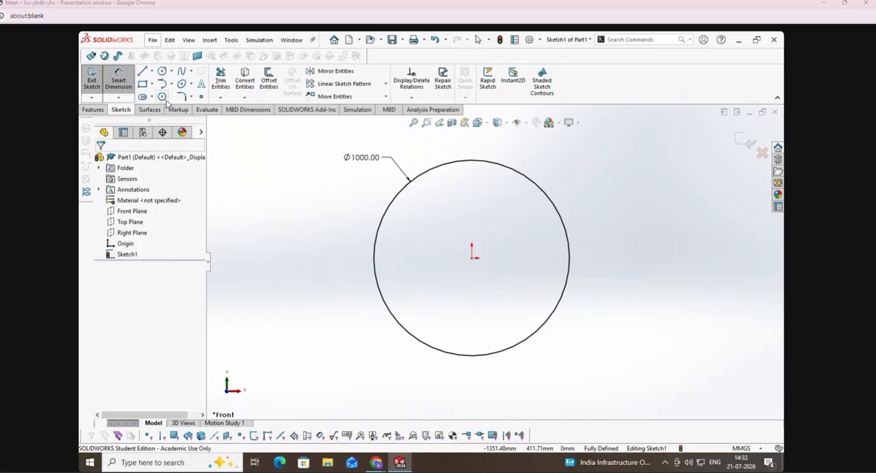
Step: Sketch a five-sided inscribed-circle polygon centred on the origin, with an inscribed circle about 393 mm in diameter
left_click(162, 96)
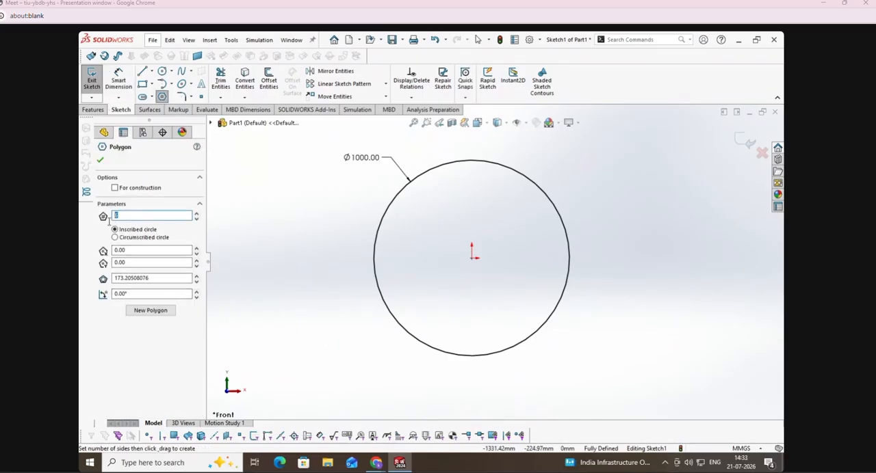
left_click(367, 353)
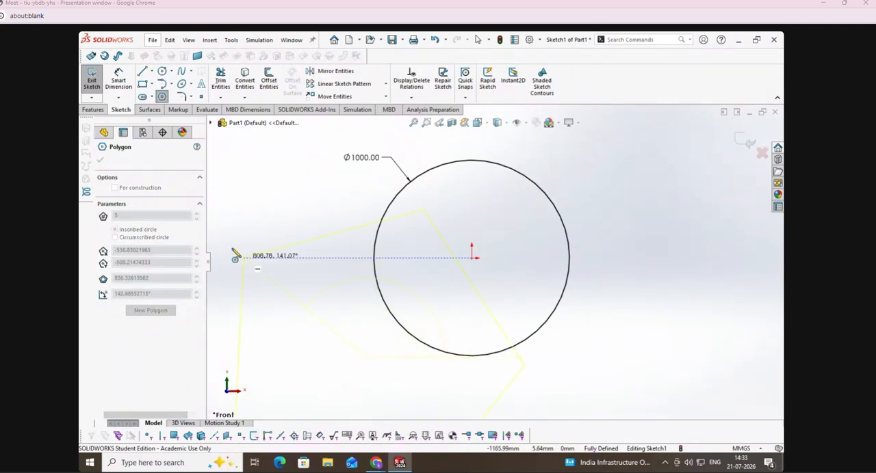
key("Escape")
left_click(162, 96)
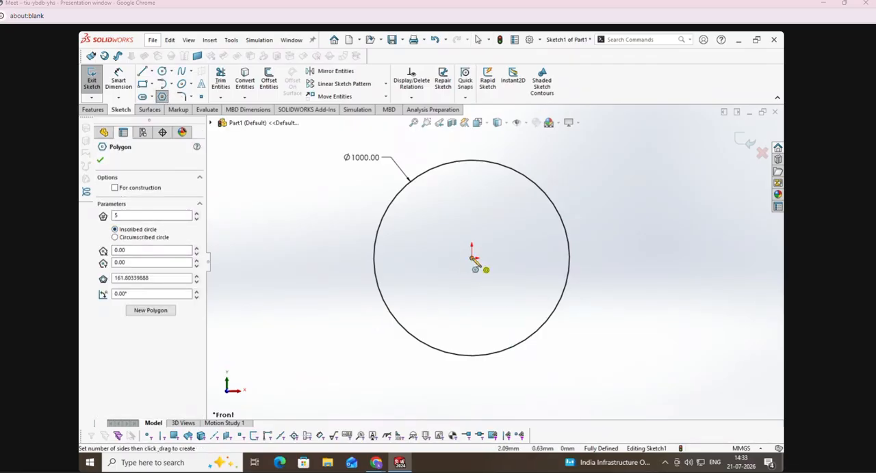
left_click_drag(473, 259, 501, 297)
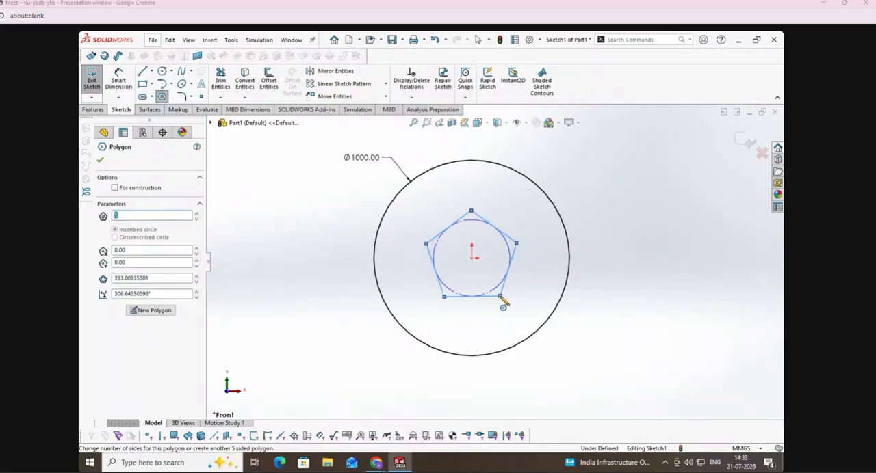
key("Escape")
Step: Dimension the diameter of the pentagon's inscribed circle as 100 mm
left_click(119, 79)
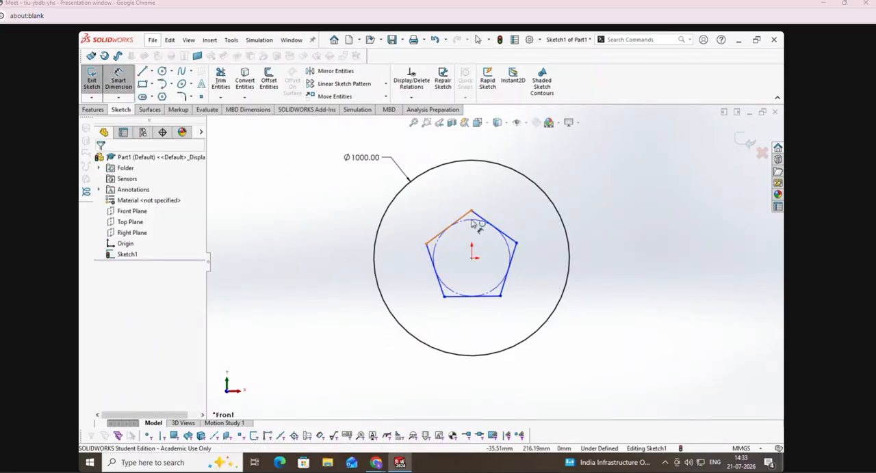
left_click(513, 248)
left_click(648, 189)
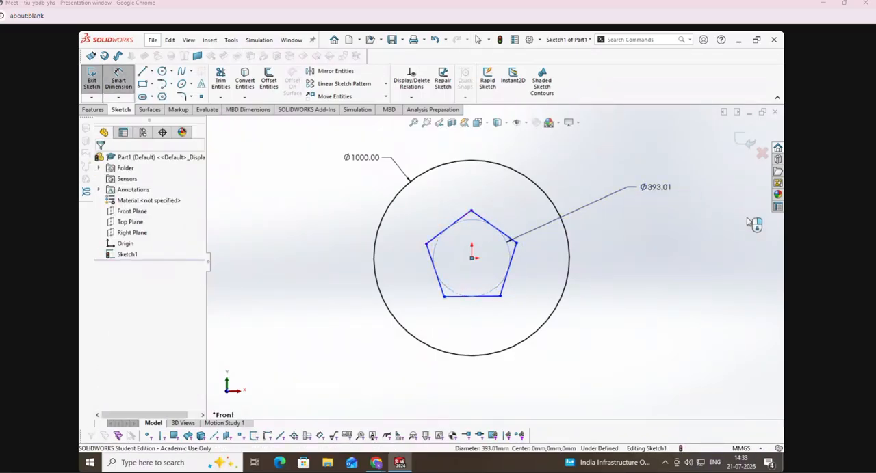
type("100")
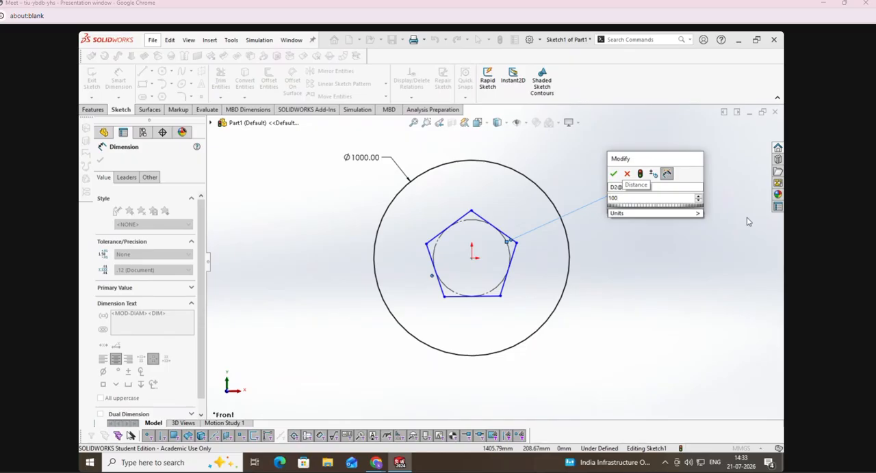
key("Return")
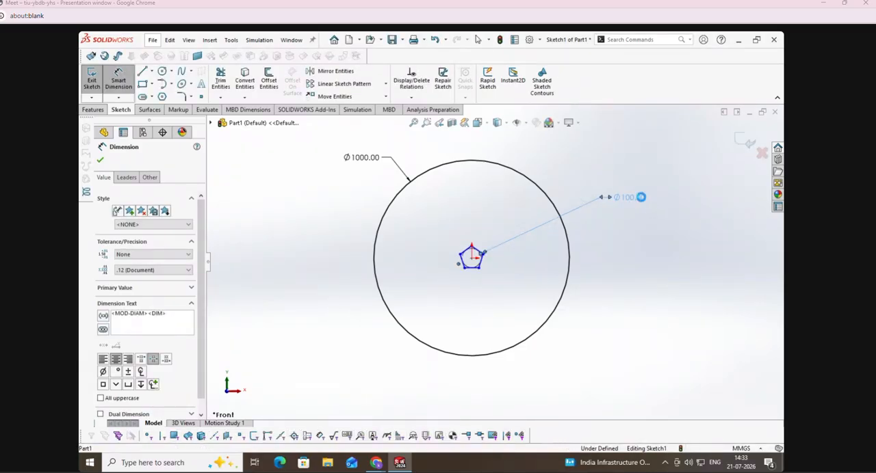
Step: Try to change the diameter of the pentagon's inscribed circle to 1000 mm
double_click(641, 197)
type("100")
key("Return")
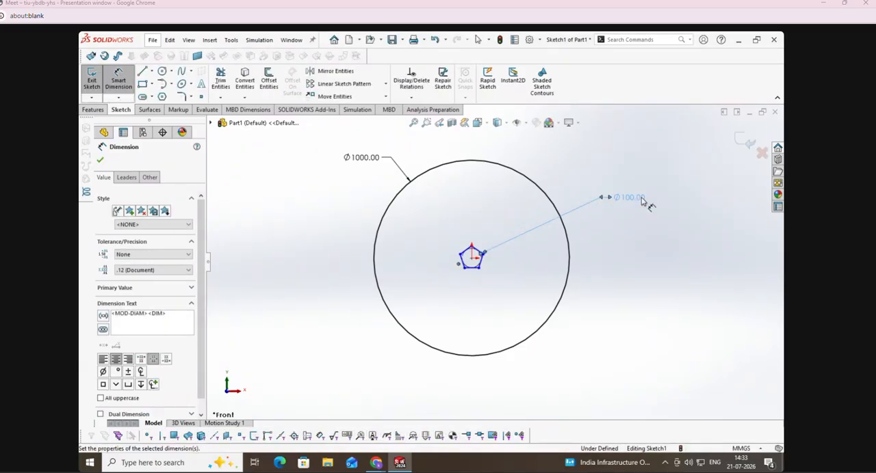
double_click(642, 197)
key("Tab")
key("Return")
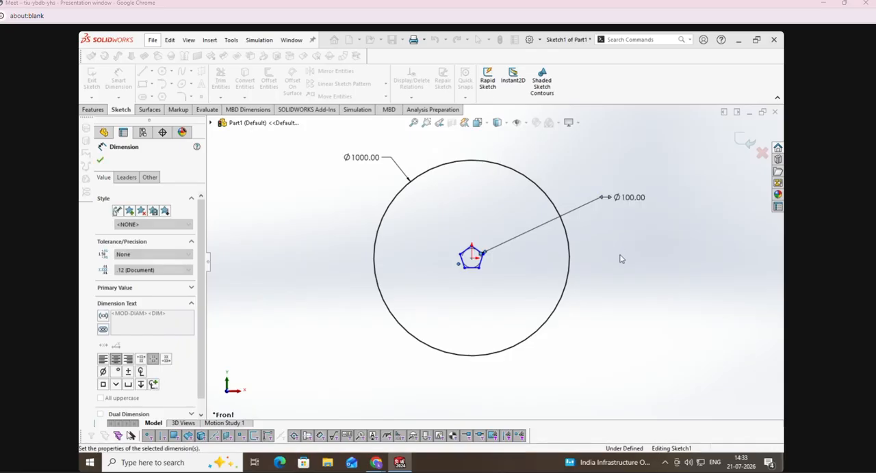
key("Escape")
Step: Make the pentagon's bottom side horizontal and set the diameter of its inscribed circle to 1000 mm
left_click(471, 268)
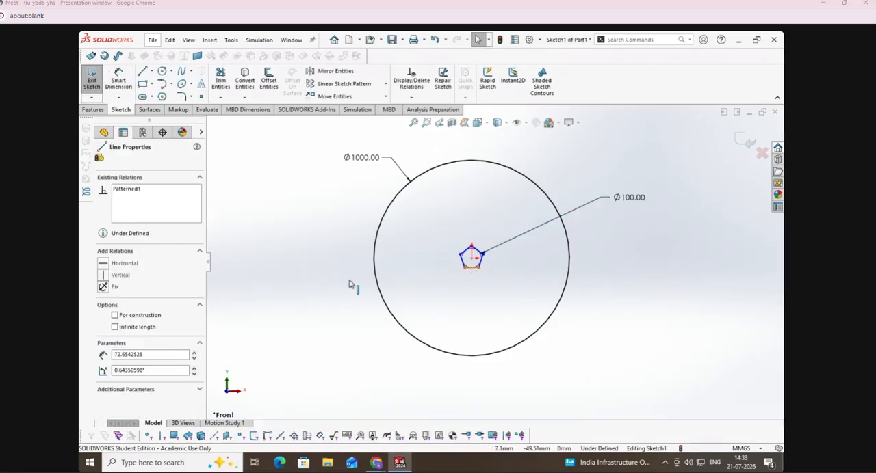
key("Escape")
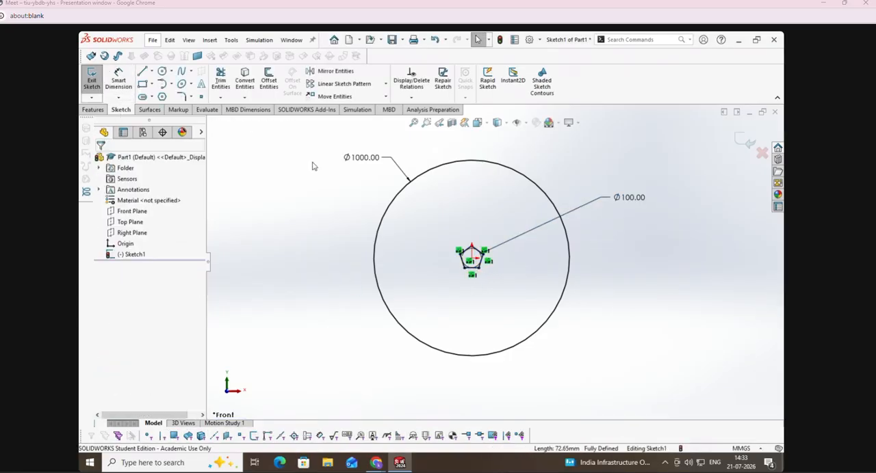
double_click(628, 198)
type("1000")
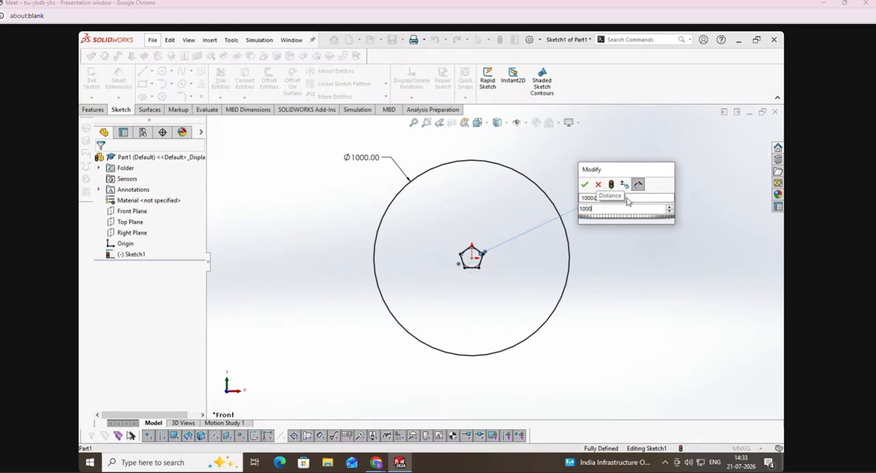
key("Return")
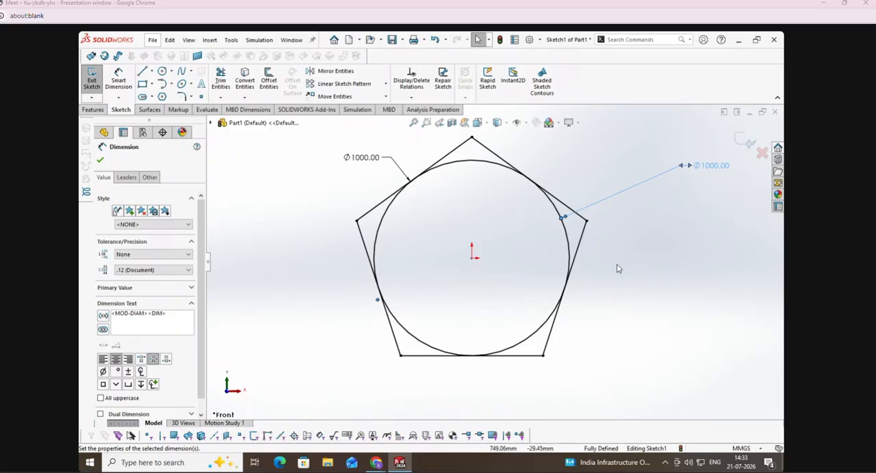
left_click(511, 285)
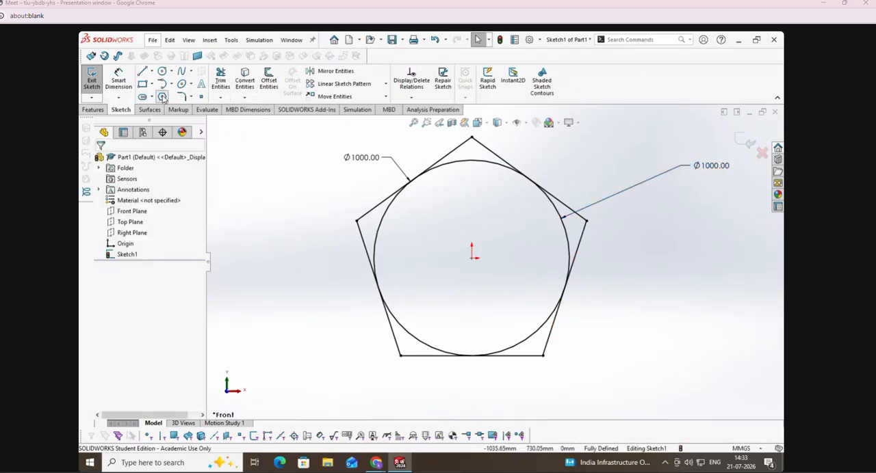
Step: Sketch a circumscribed-circle pentagon centred on the origin, about 502 mm in circle diameter, and make its bottom side horizontal
left_click(162, 97)
left_click(135, 238)
left_click(472, 255)
left_click(498, 299)
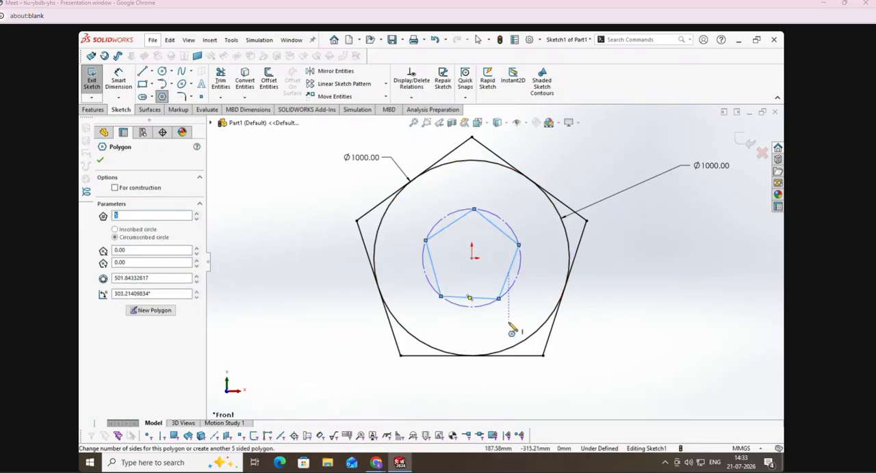
key("Escape")
left_click(478, 298)
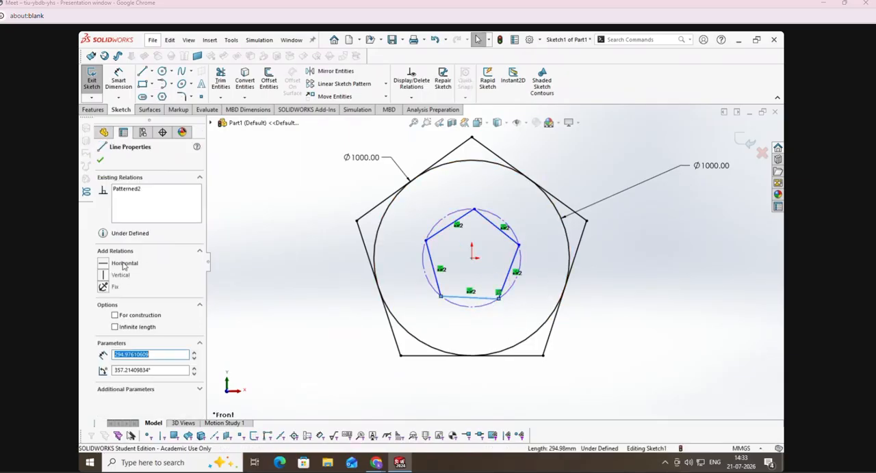
Step: Dimension the diameter of the inner pentagon's circumscribed circle as 1000 mm
left_click(119, 83)
left_click(510, 226)
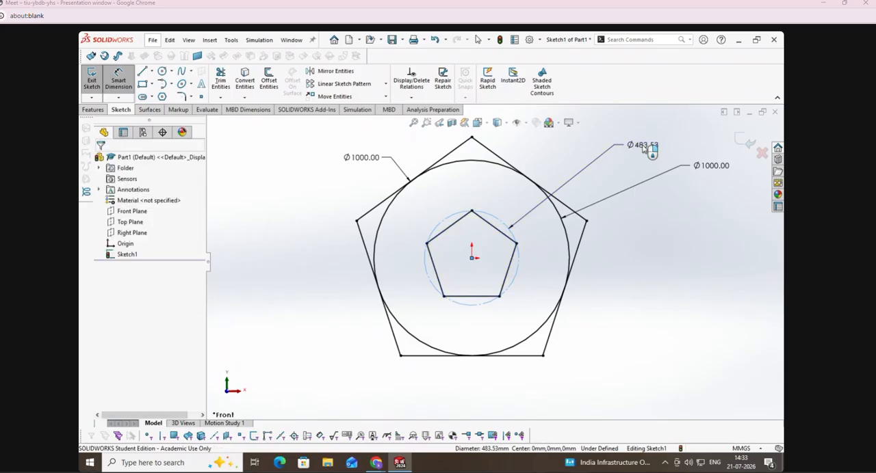
left_click(649, 149)
type("100")
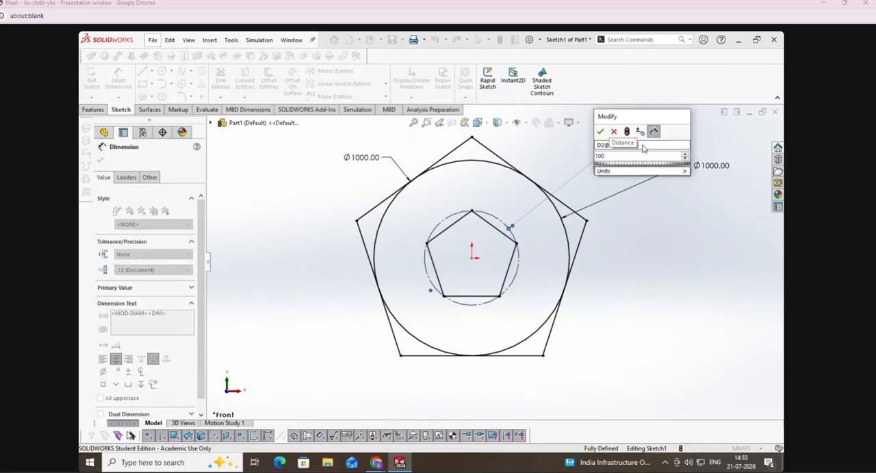
type("0")
key("Return")
key("Escape")
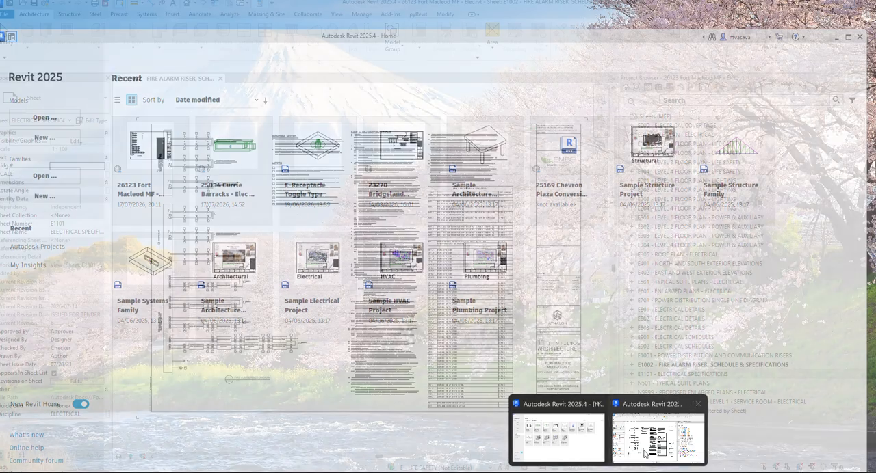
left_click(645, 450)
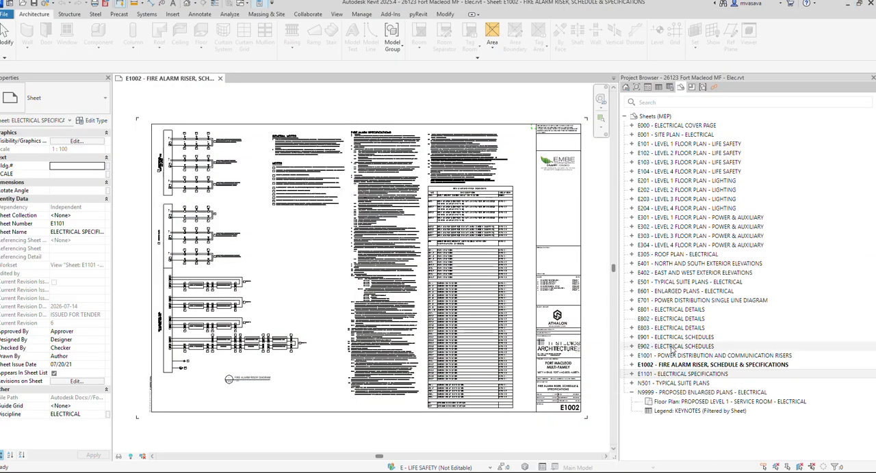
left_click(846, 5)
Step: Delete all sketch entities and sketch a small corner rectangle to the left of the origin
key("ctrl+a")
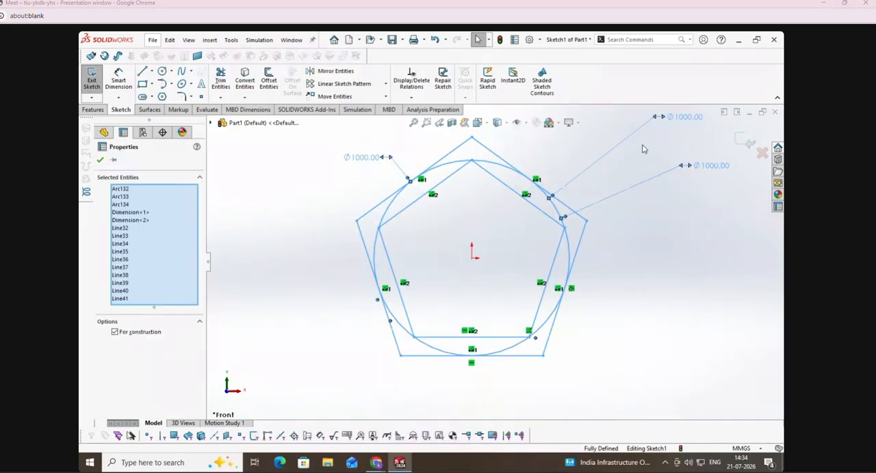
key("Delete")
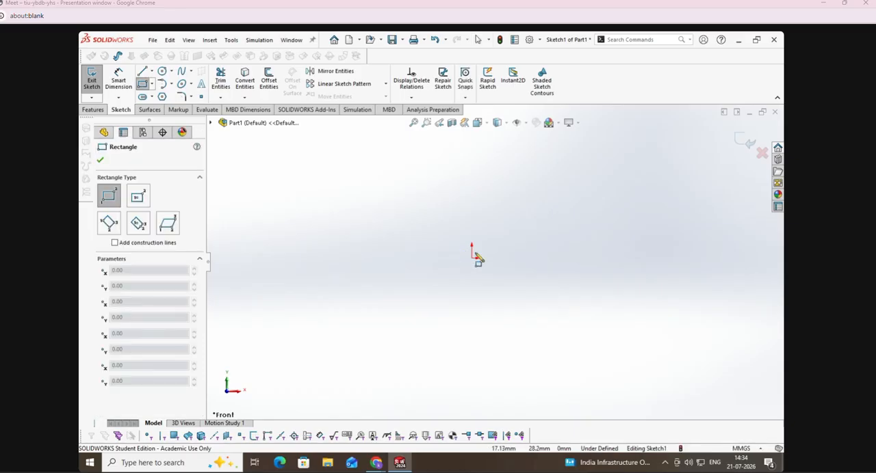
left_click(354, 262)
left_click(413, 240)
Step: Sketch a circle with a radius of about 65 mm centred on the rectangle's upper-right corner
left_click(162, 72)
left_click(412, 239)
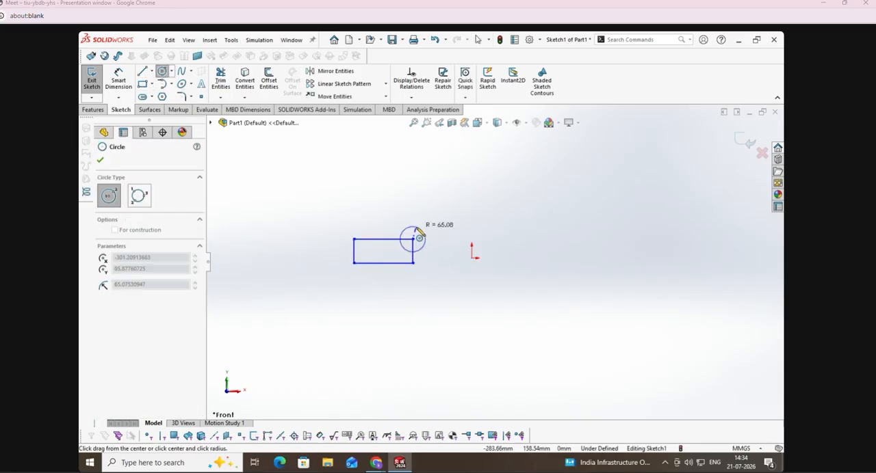
left_click(424, 237)
key("Escape")
Step: Sketch a horizontal ellipse centred on the midpoint of the rectangle's left side, with a major radius of about 163 mm
left_click(181, 83)
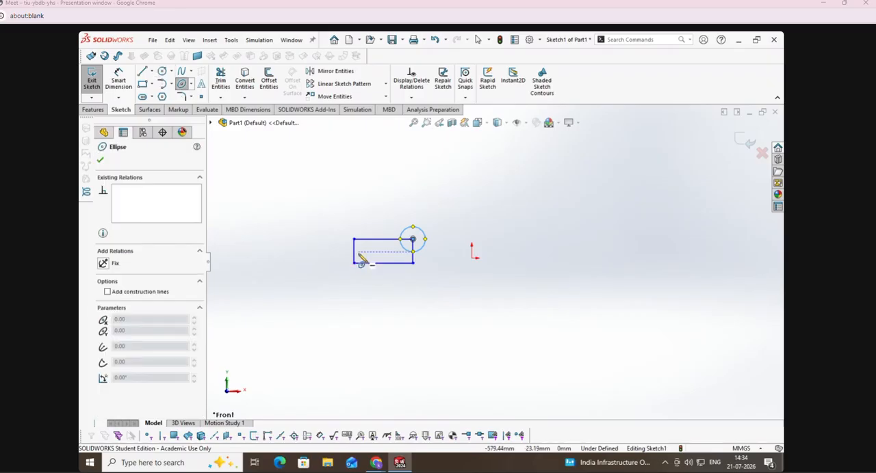
left_click(354, 251)
left_click(323, 252)
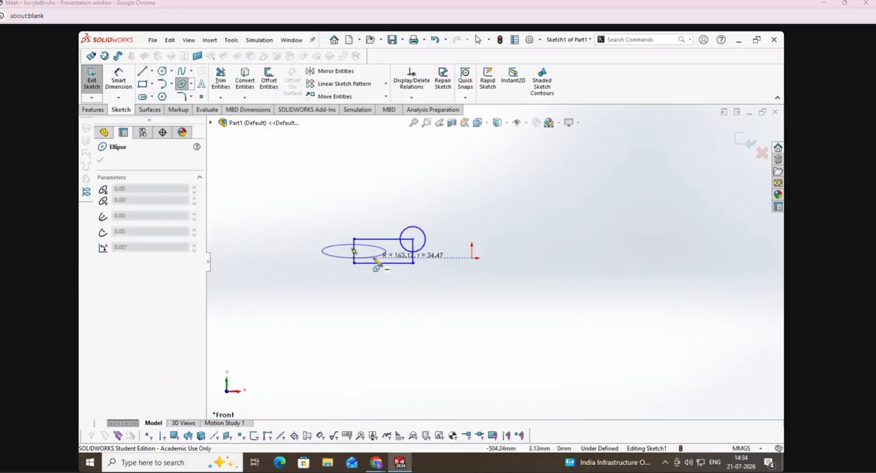
left_click(375, 264)
Step: Trim the half of the ellipse inside the rectangle and the part of the rectangle's left side within the ellipse
left_click(220, 80)
scroll(448, 253, "up", 1)
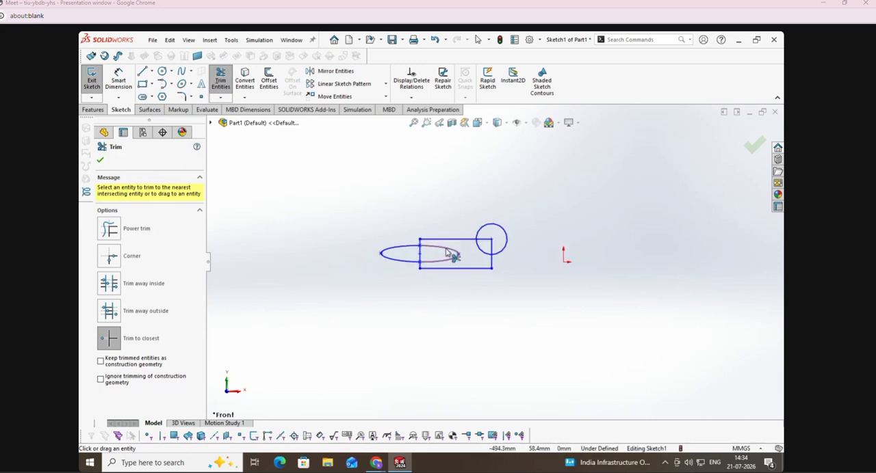
scroll(448, 253, "up", 3)
left_click(463, 260)
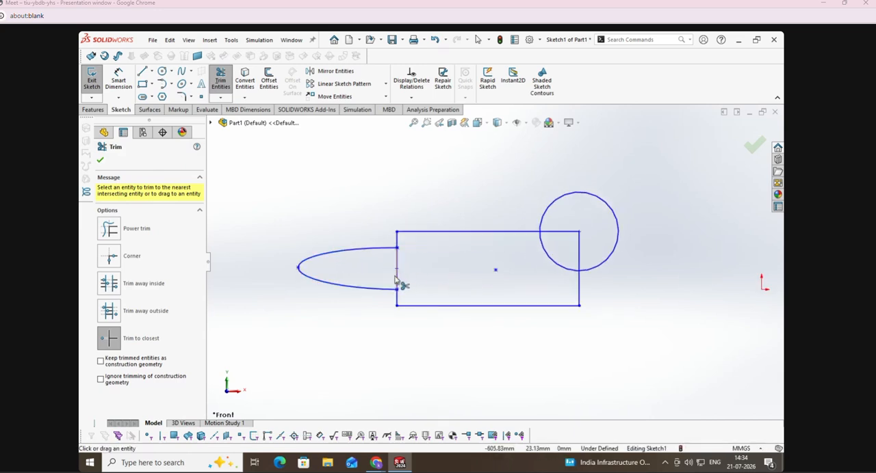
left_click(394, 279)
left_click(461, 256)
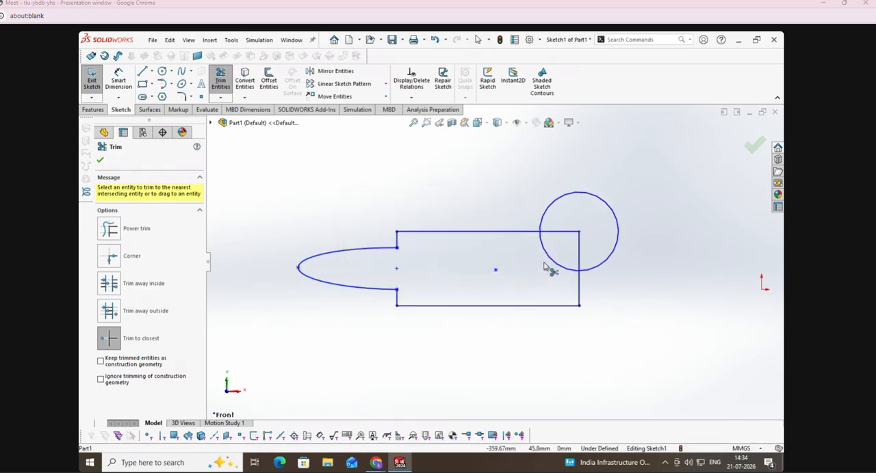
Step: Trim the circle's arc inside the rectangle and the rectangle's top and right segments inside the circle
left_click(556, 262)
left_click(561, 232)
left_click(578, 258)
key("Escape")
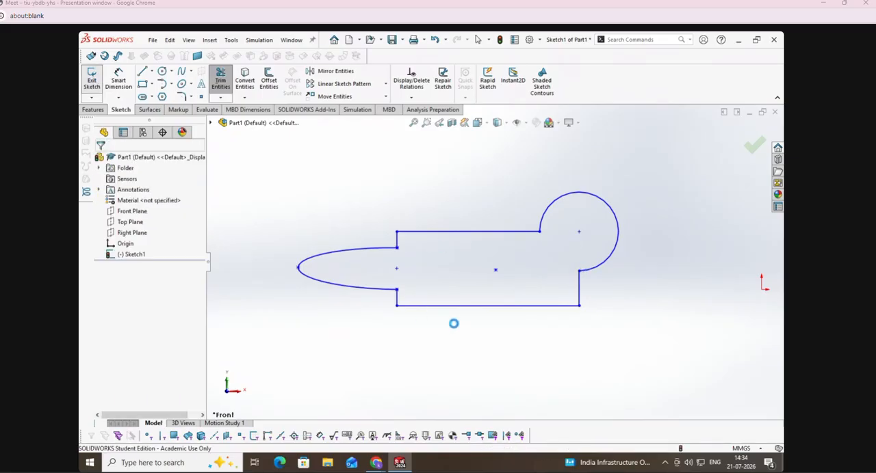
Step: Exit the trimmed profile sketch and reopen it for editing
scroll(449, 306, "up", 6)
scroll(584, 252, "down", 4)
left_click(506, 319)
scroll(507, 322, "up", 2)
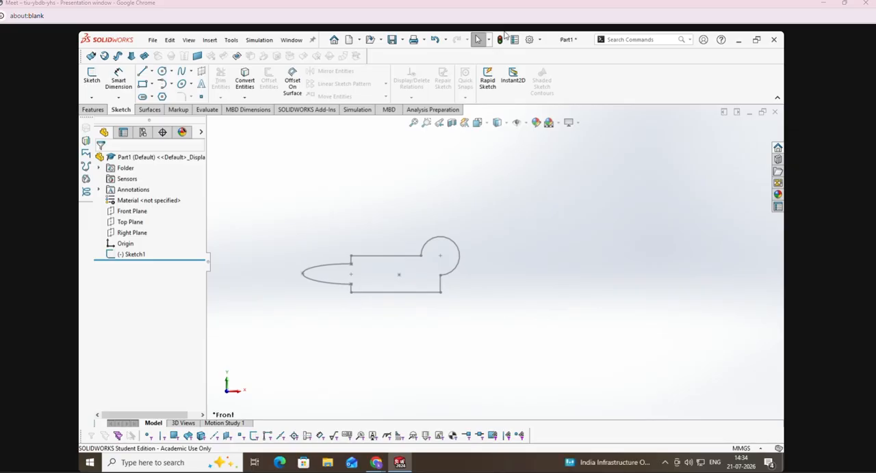
right_click(133, 261)
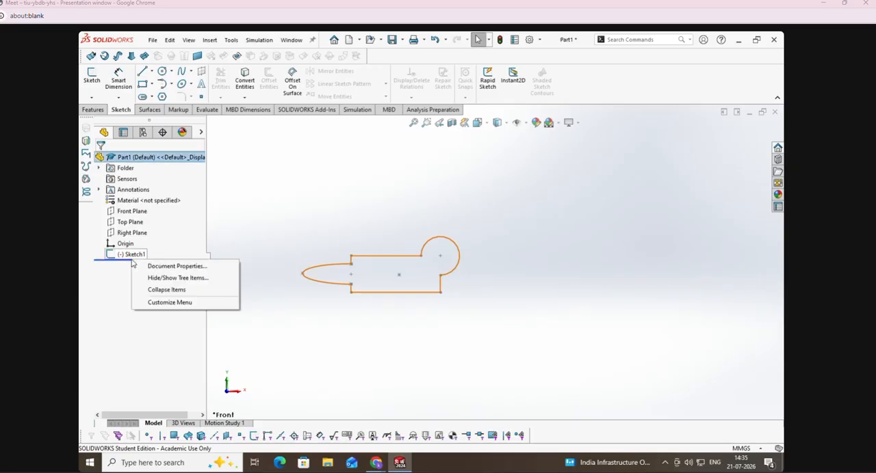
right_click(133, 255)
left_click(141, 228)
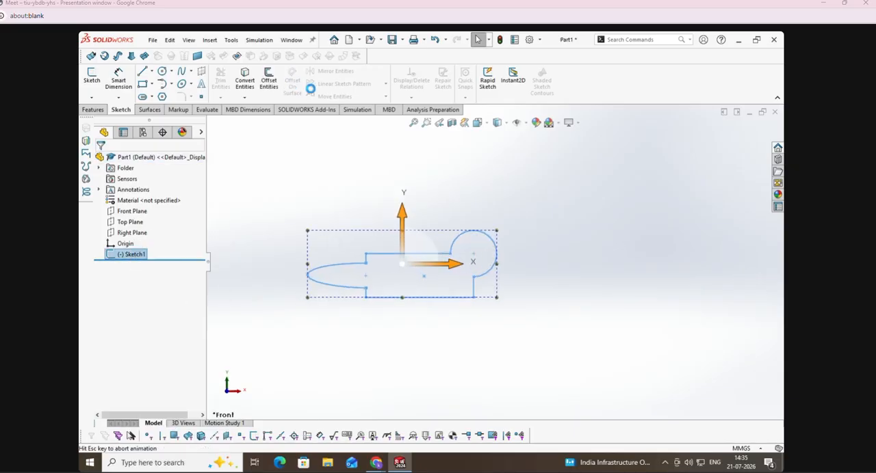
Step: Start a linear sketch pattern along the X-axis with a spacing of 200 mm and get ready to choose its entities
left_click(342, 83)
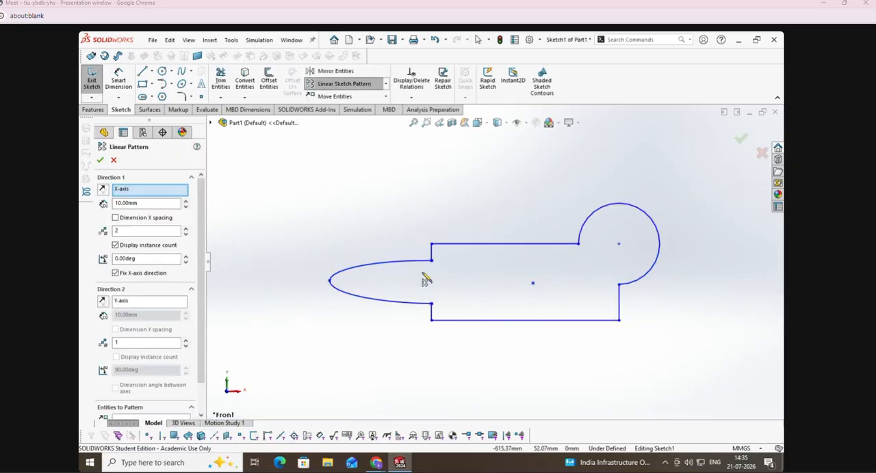
left_click(143, 192)
left_click_drag(147, 203, 118, 205)
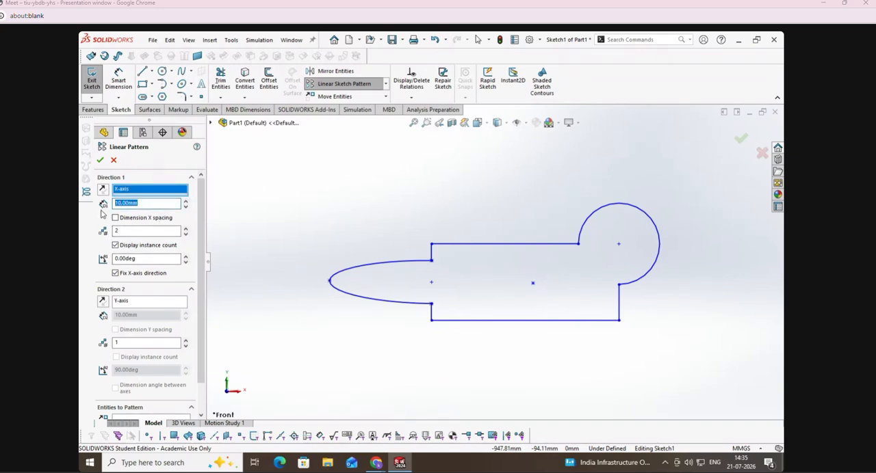
type("20")
scroll(201, 287, "down", 1)
left_click(144, 391)
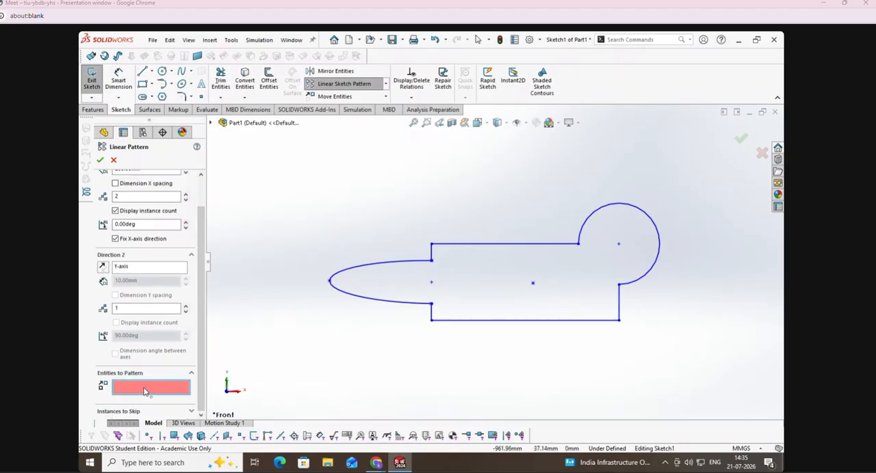
Step: Choose all entities of the trimmed profile, including the half ellipse, the circle arc and the straight segments, for the pattern
left_click(403, 301)
left_click(431, 251)
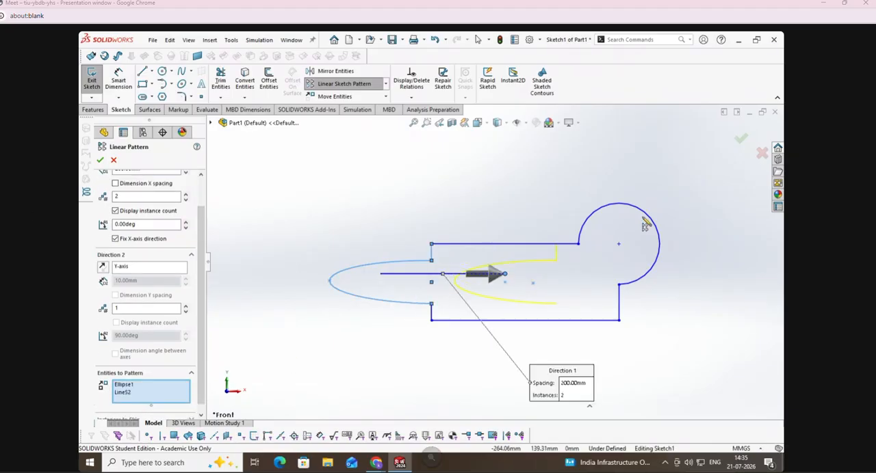
left_click(623, 205)
mouse_move(631, 468)
left_click(641, 413)
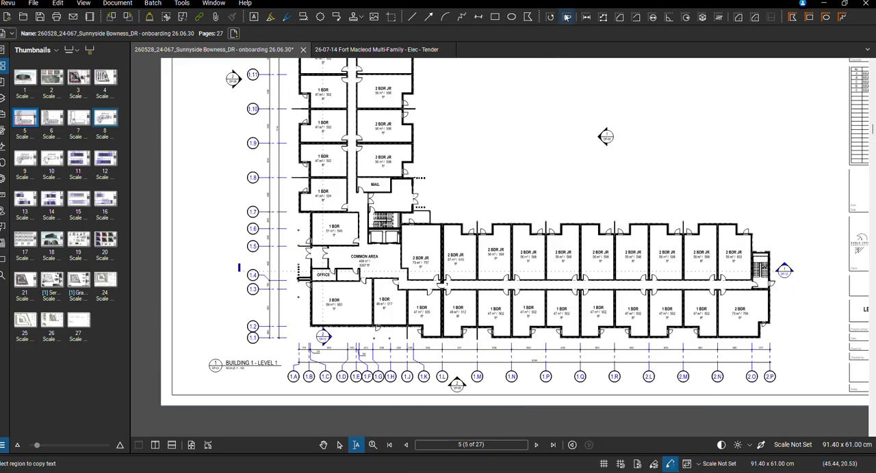
left_click_drag(567, 6, 567, 0)
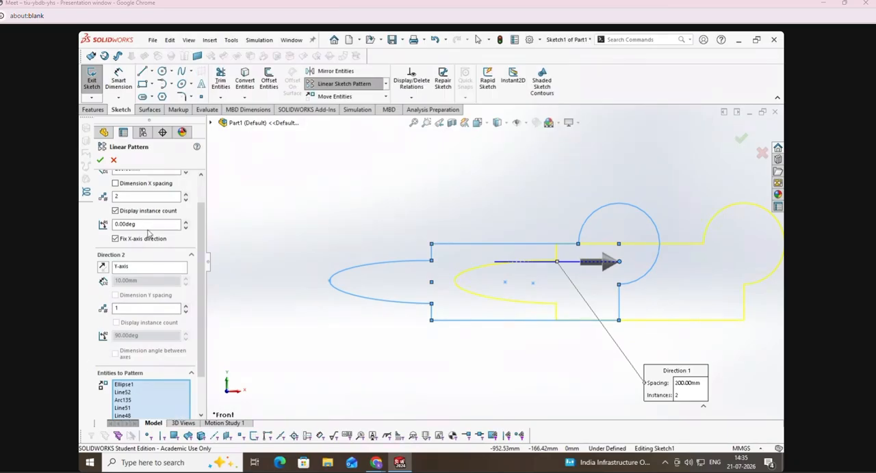
Step: Increase the X-direction spacing of the linear pattern to 550 mm
scroll(149, 234, "up", 2)
left_click(186, 201)
left_click(186, 202)
left_click(186, 203)
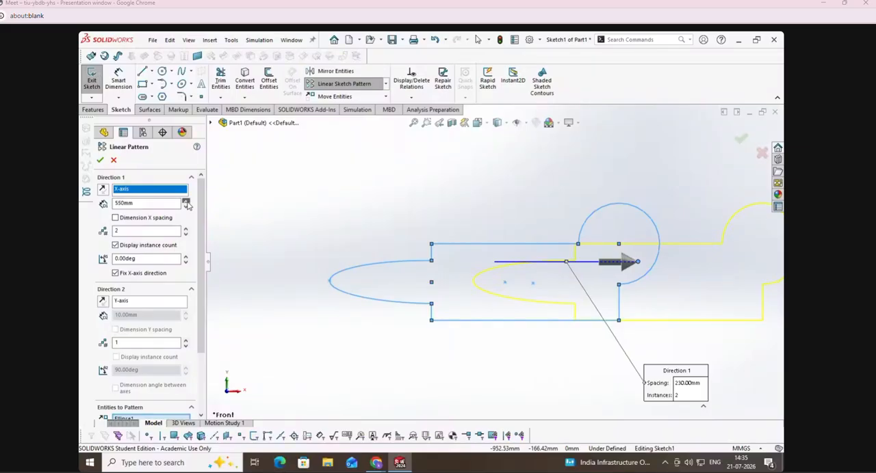
scroll(335, 305, "up", 8)
scroll(624, 283, "down", 6)
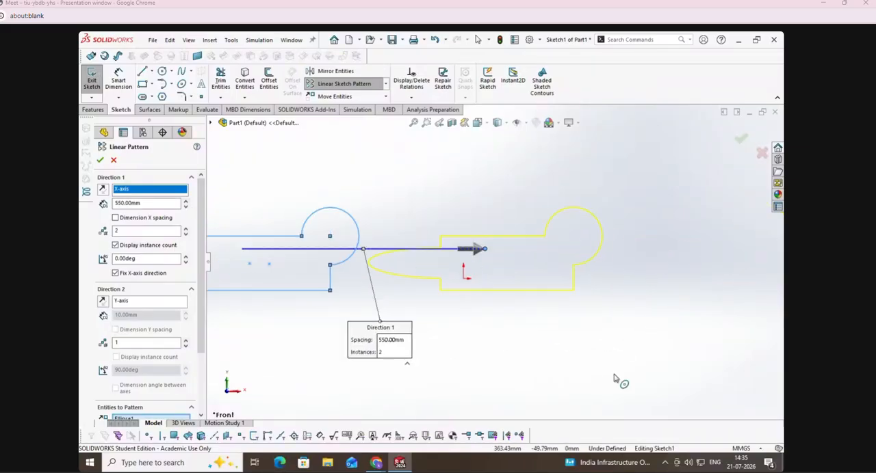
scroll(474, 357, "up", 2)
left_click(414, 123)
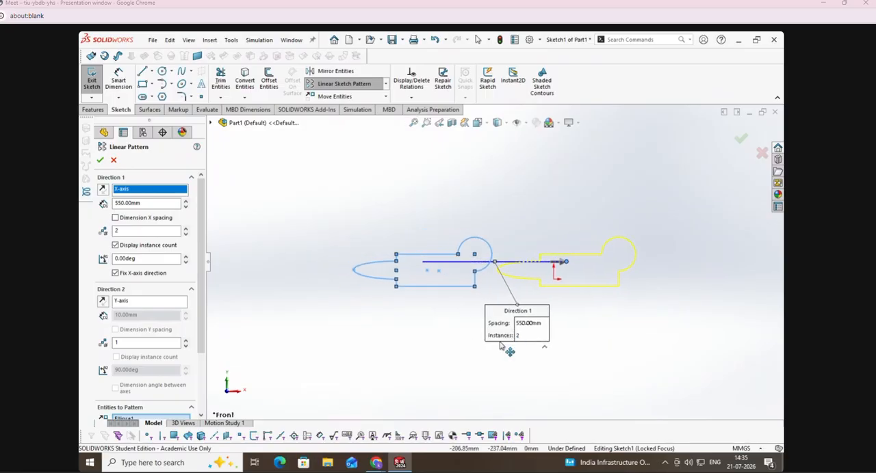
key("alt+Tab")
key("alt+Tab")
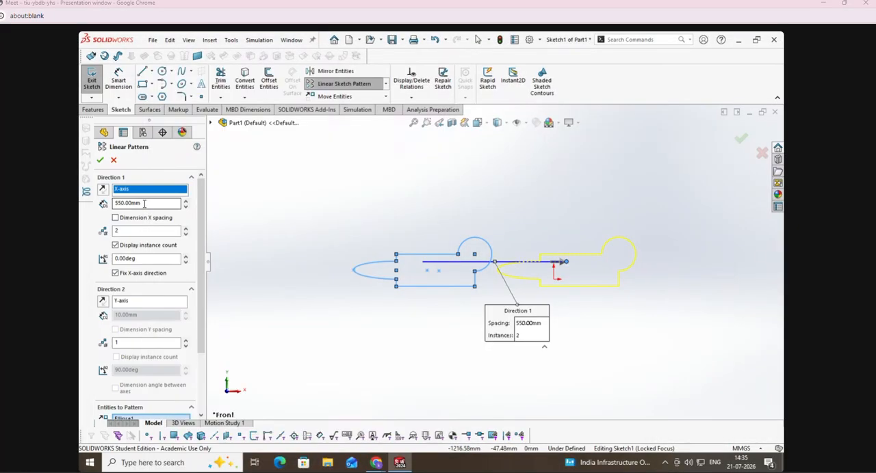
Step: Set the X-direction of the pattern to 4 instances with a spacing of 600 mm
left_click(184, 229)
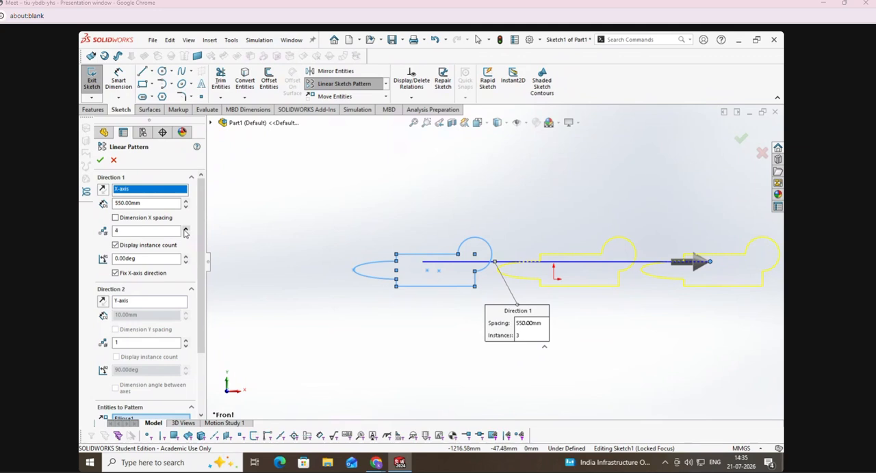
left_click(184, 231)
scroll(504, 328, "up", 4)
scroll(705, 238, "down", 3)
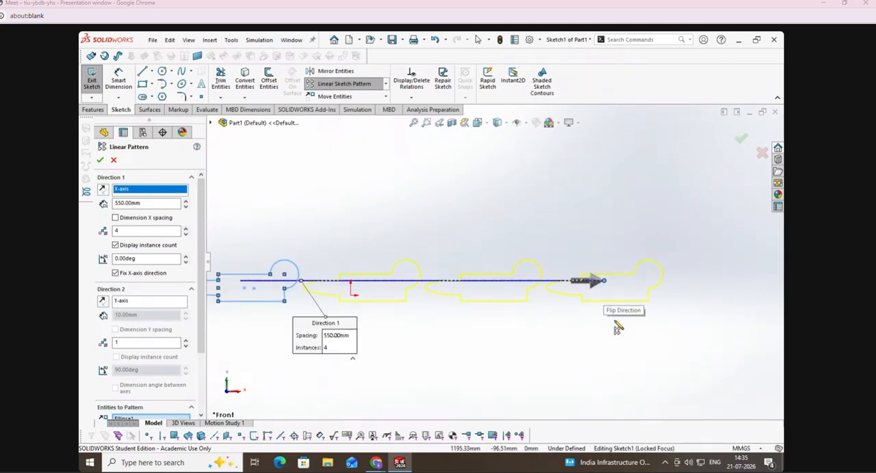
double_click(141, 201)
type("60")
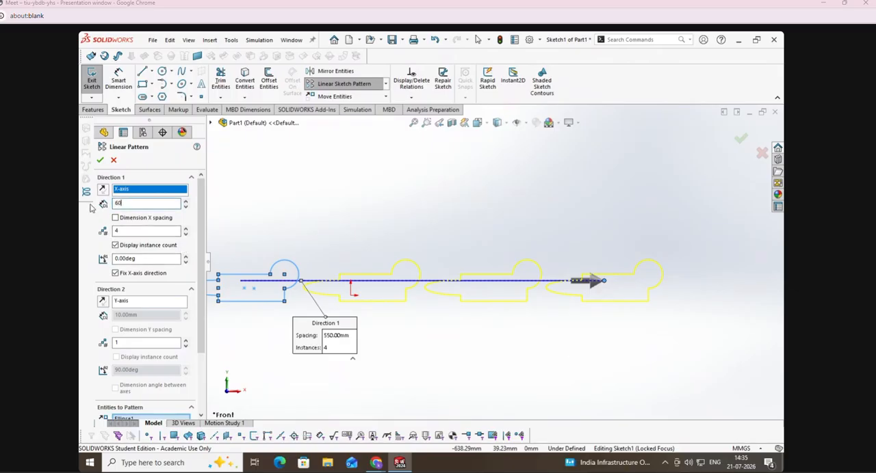
key("Return")
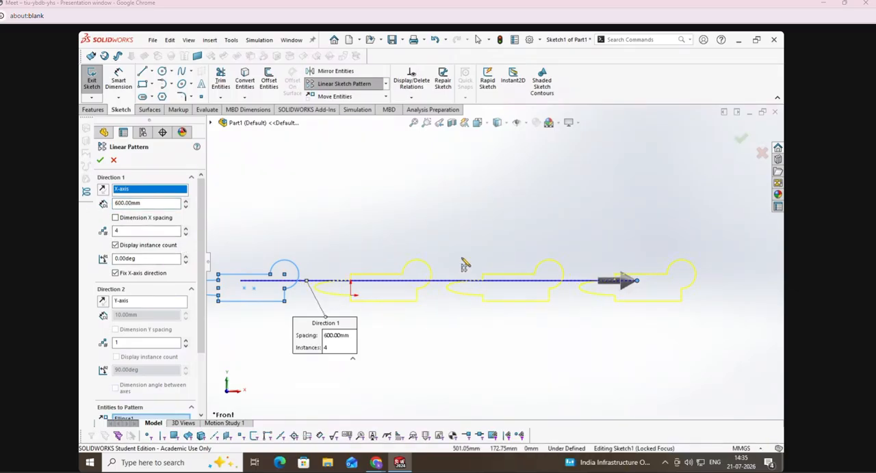
scroll(460, 257, "down", 1)
scroll(487, 252, "up", 1)
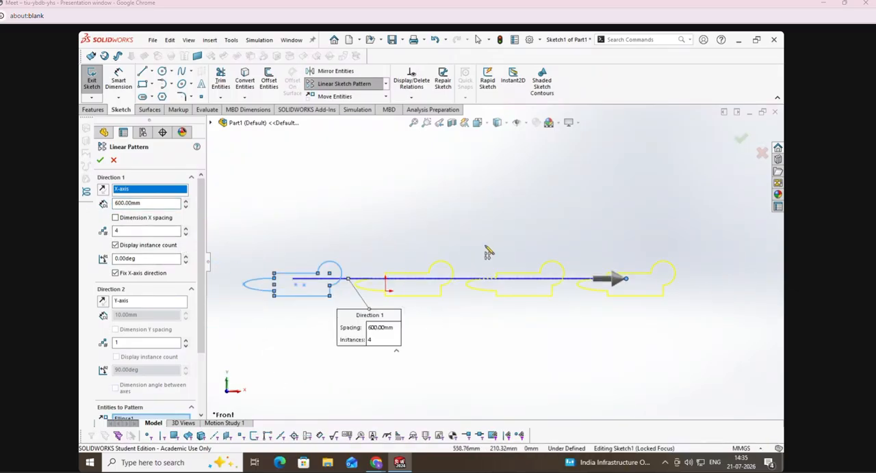
Step: Add a second pattern direction along the Y-axis with 2 instances spaced 600 mm apart
left_click(186, 340)
double_click(115, 315)
type("60")
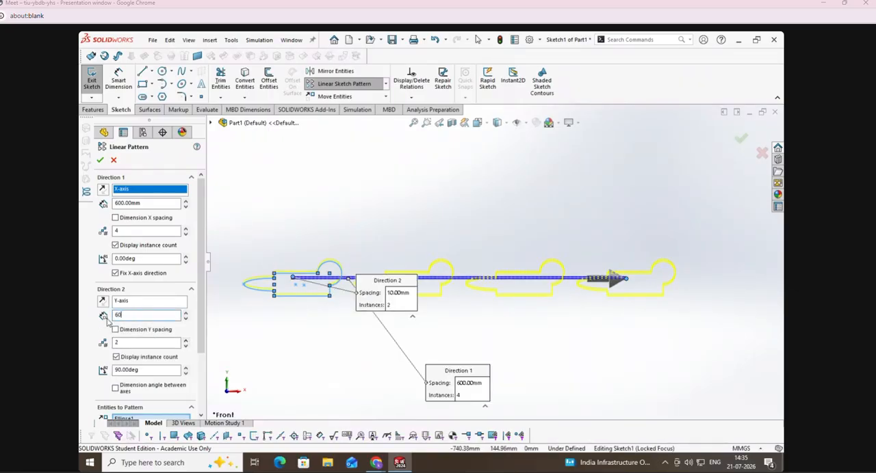
type("0")
key("Return")
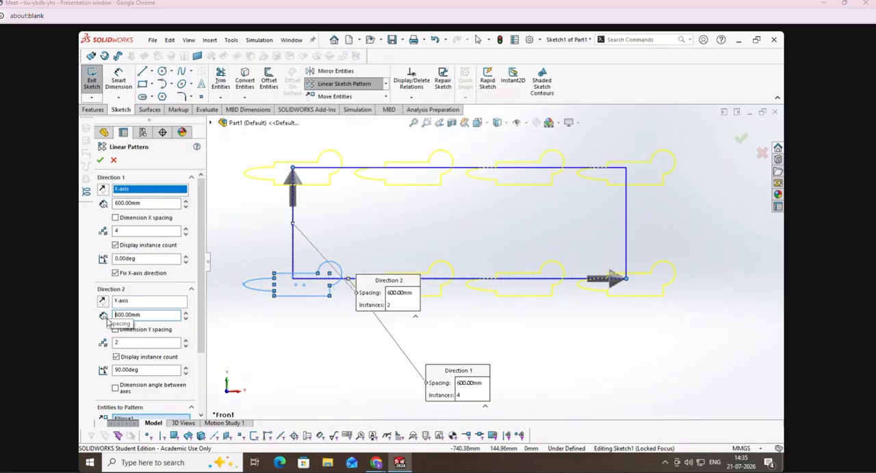
scroll(281, 346, "down", 1)
scroll(323, 326, "up", 4)
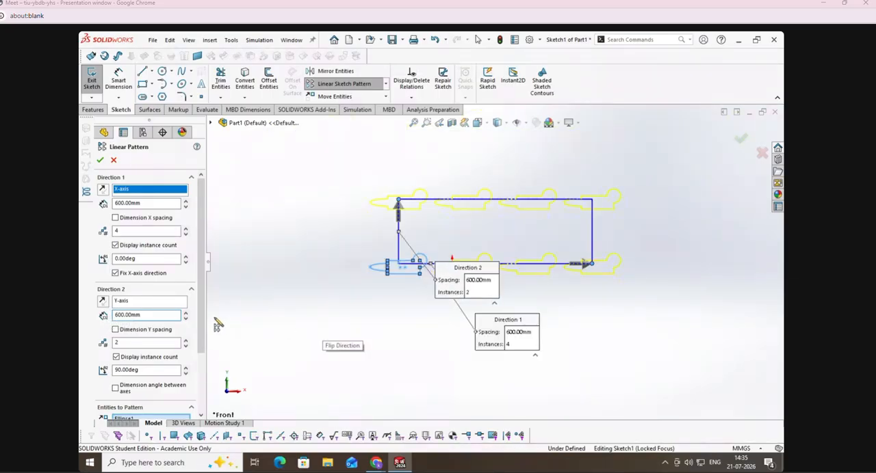
Step: Increase the pattern to 6 instances in the X direction and 5 instances in the Y direction
left_click(185, 340)
left_click(185, 340)
scroll(299, 367, "up", 3)
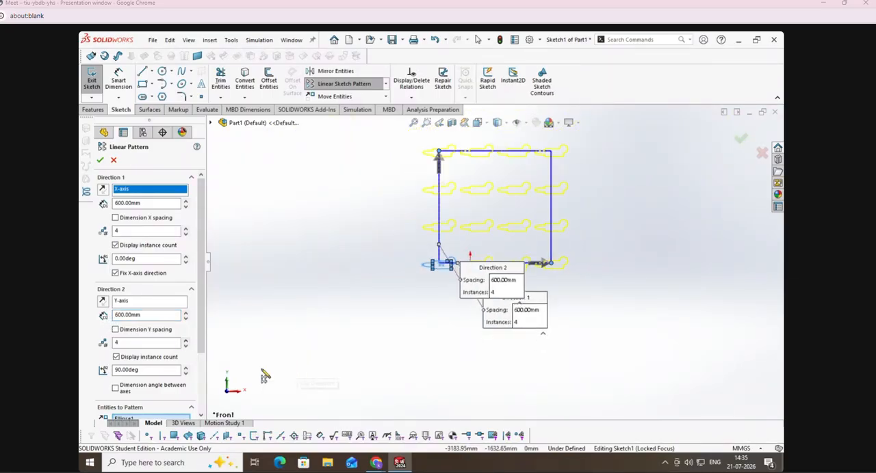
left_click(185, 228)
left_click(185, 228)
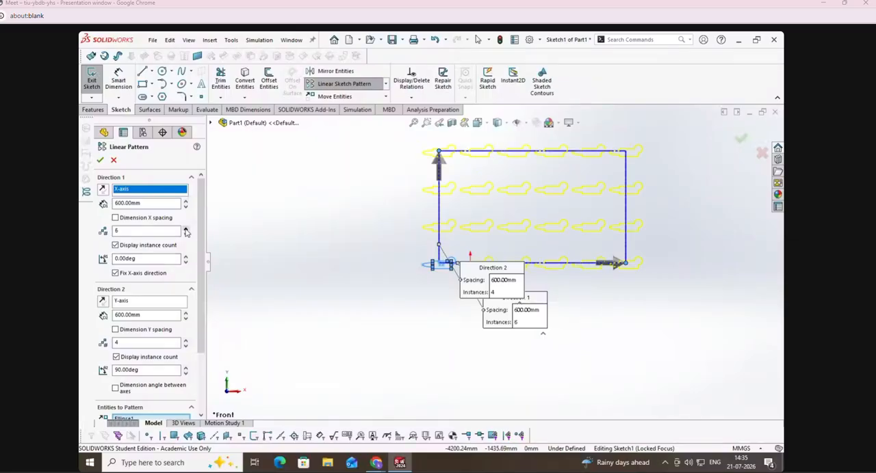
left_click(185, 340)
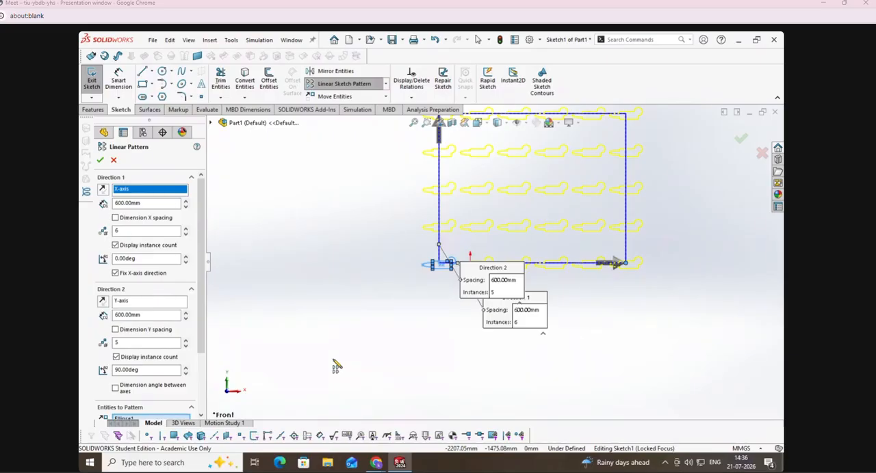
scroll(655, 348, "up", 2)
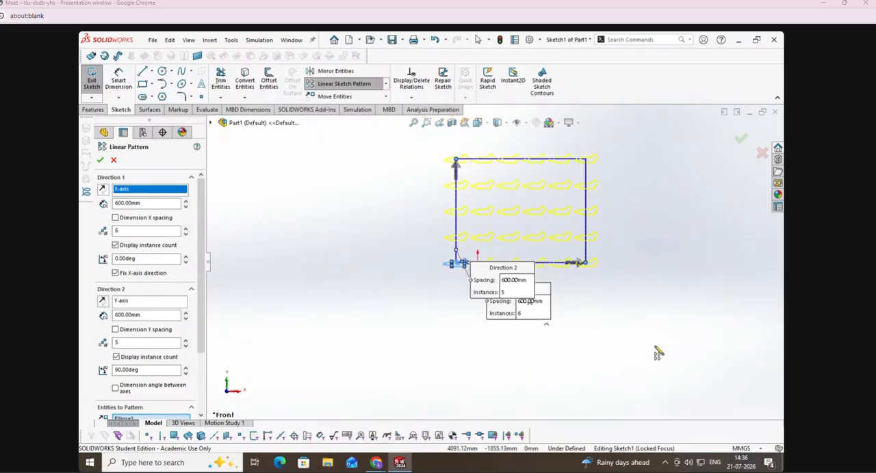
scroll(621, 189, "down", 2)
scroll(503, 194, "down", 2)
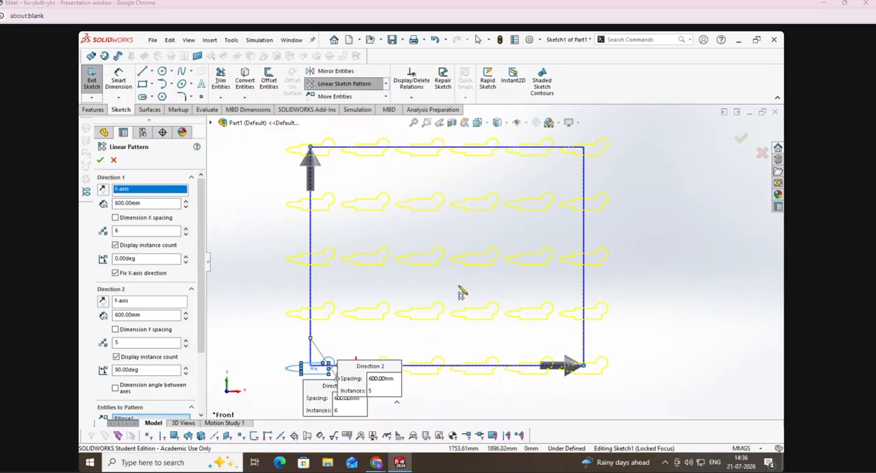
Step: Skip the diagonal instances of the pattern from (2,1) in the lowest row up to the far corner of the uppermost row
scroll(195, 404, "down", 3)
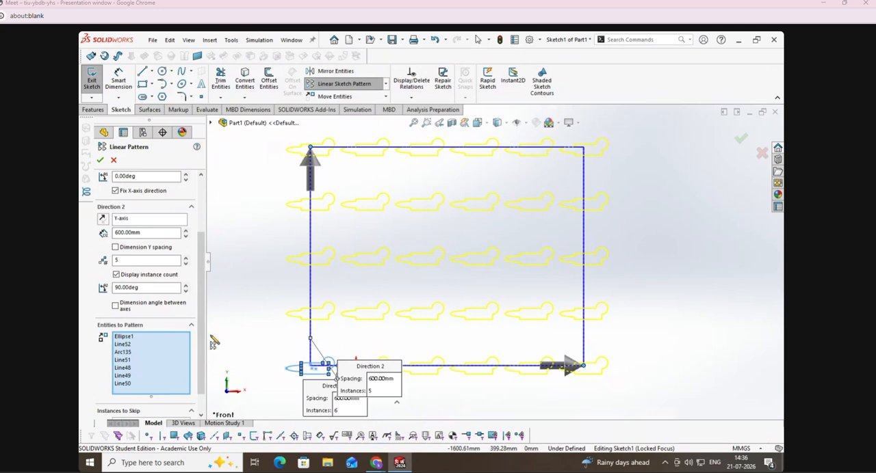
scroll(196, 381, "down", 1)
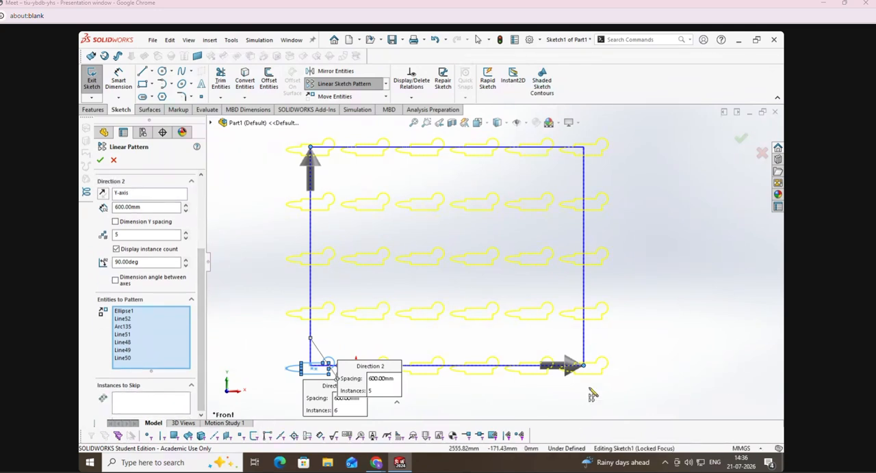
left_click(149, 406)
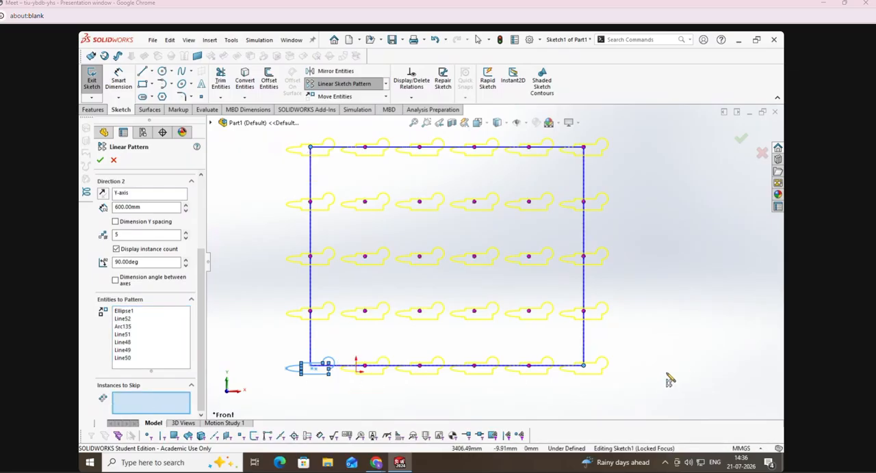
left_click(365, 367)
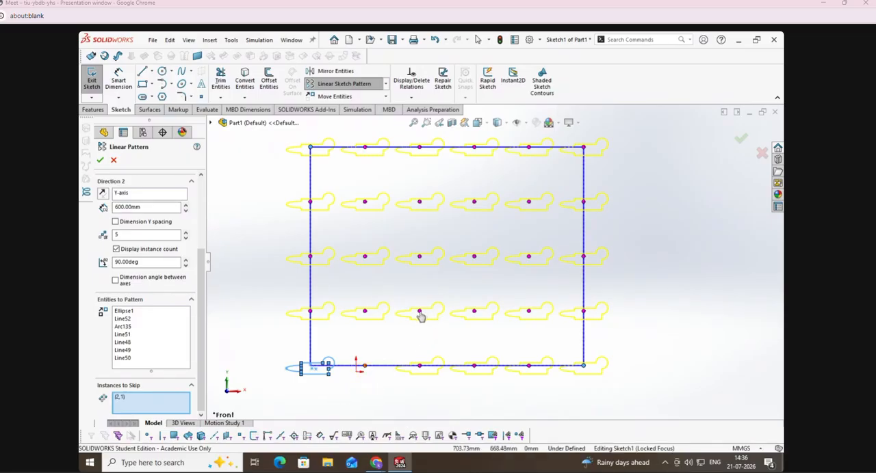
left_click(419, 312)
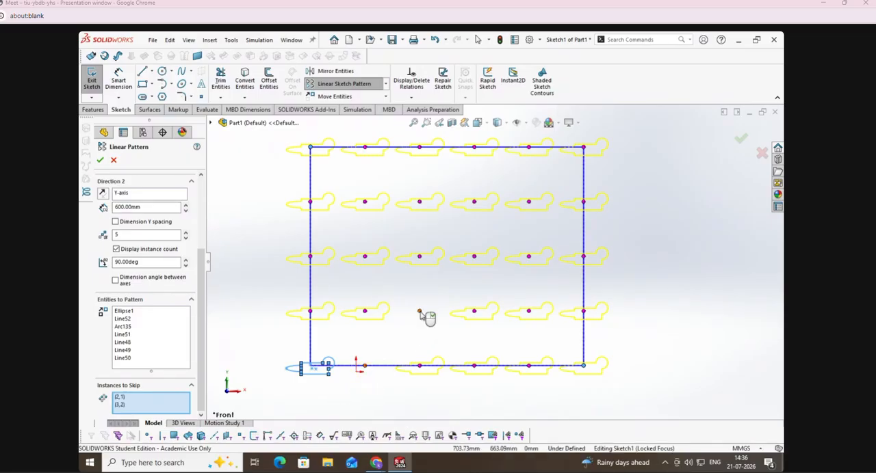
left_click(474, 258)
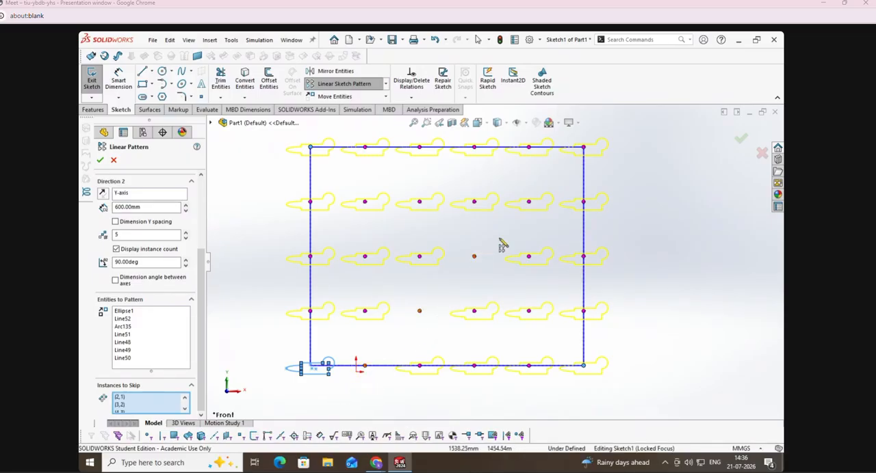
left_click(529, 207)
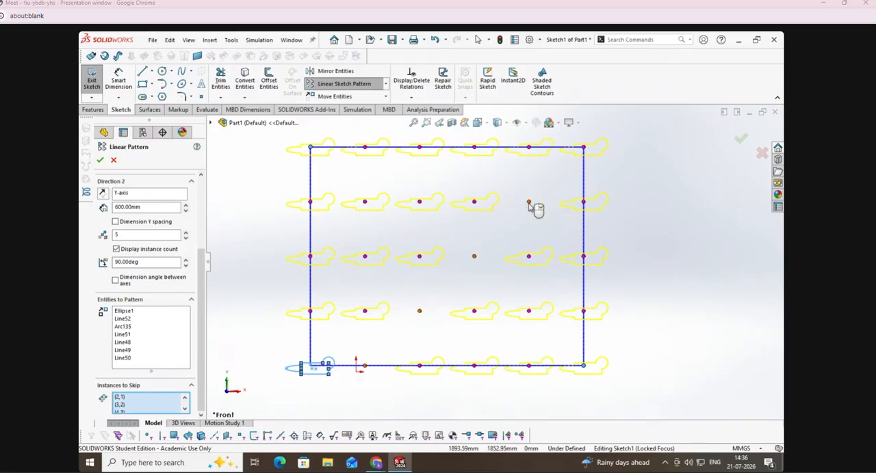
left_click(583, 149)
Step: Also skip the second instance of the uppermost row and instances (3,4), (5,3) and (6,2), and finish the linear pattern
left_click(364, 154)
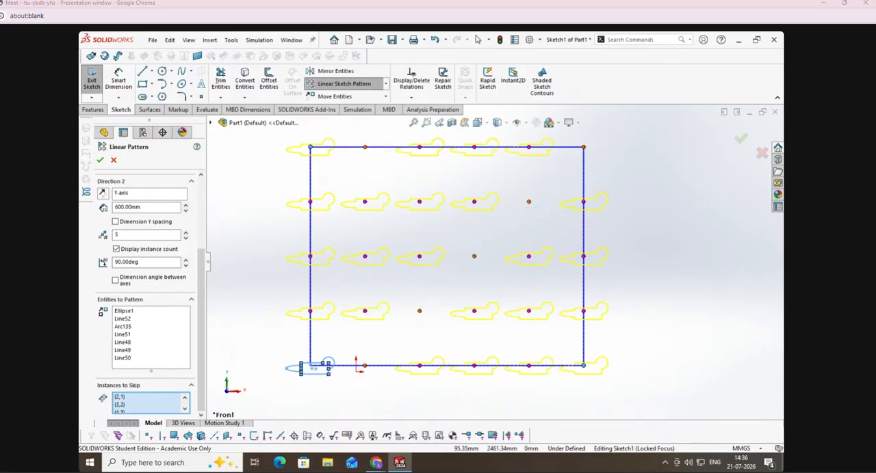
left_click(420, 208)
left_click(531, 264)
left_click(583, 314)
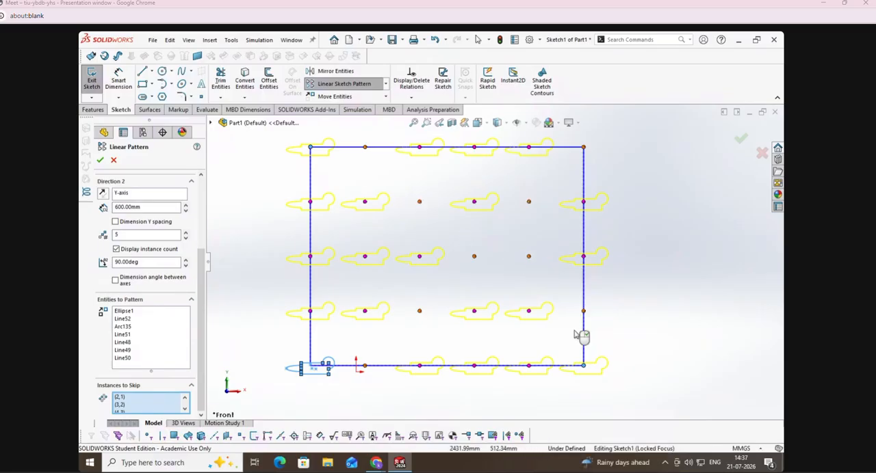
left_click(100, 159)
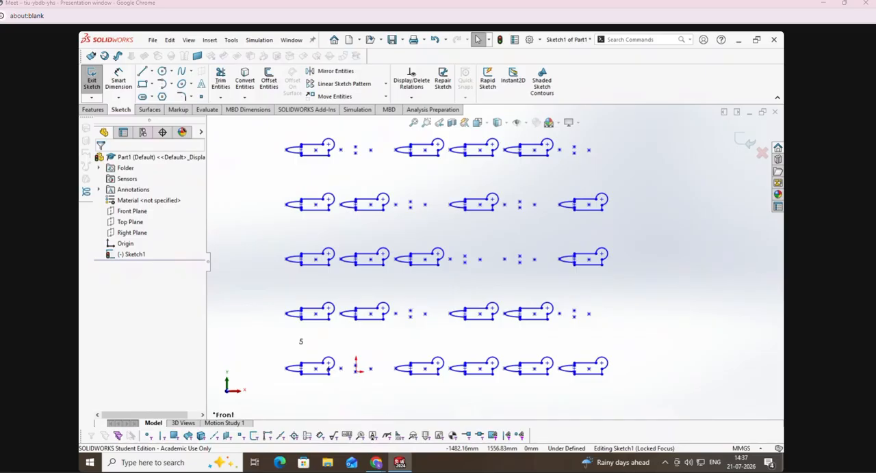
Step: Undo the linear sketch pattern, leaving only the original trimmed profile
key("ctrl+z")
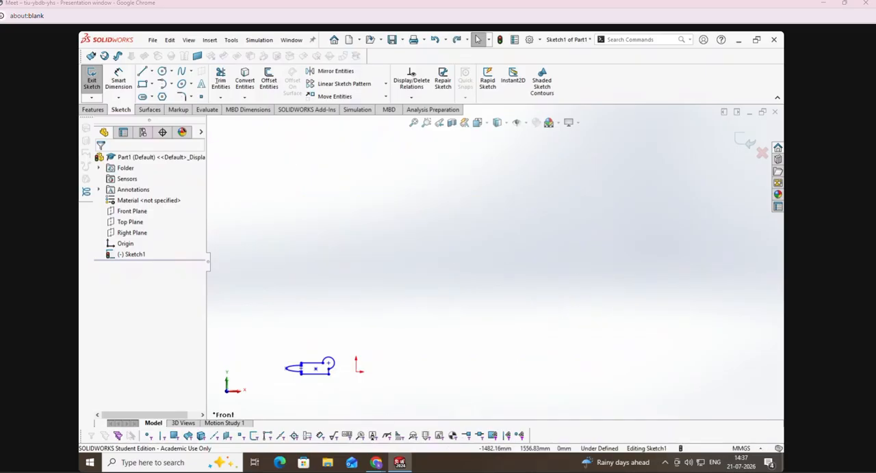
scroll(331, 400, "up", 1)
scroll(332, 398, "up", 2)
scroll(366, 332, "down", 10)
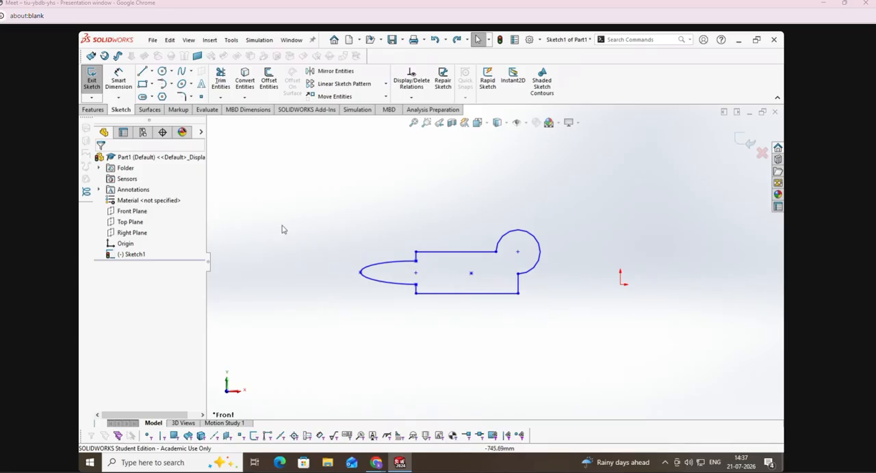
left_click(142, 71)
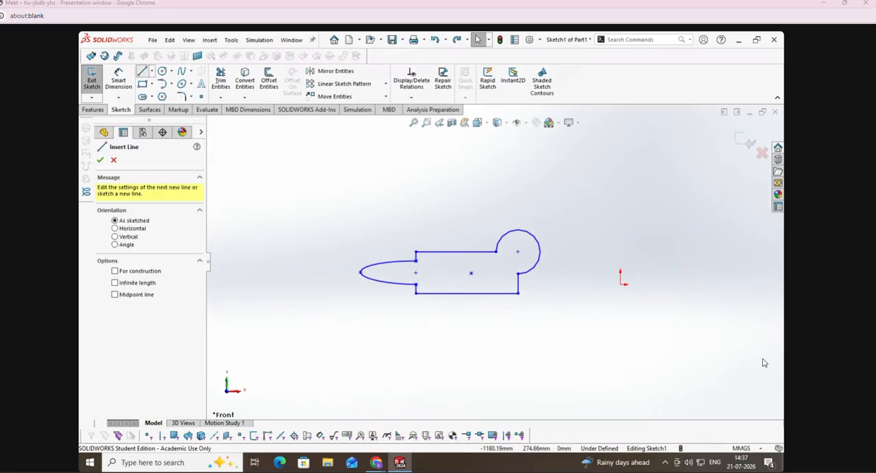
left_click(517, 294)
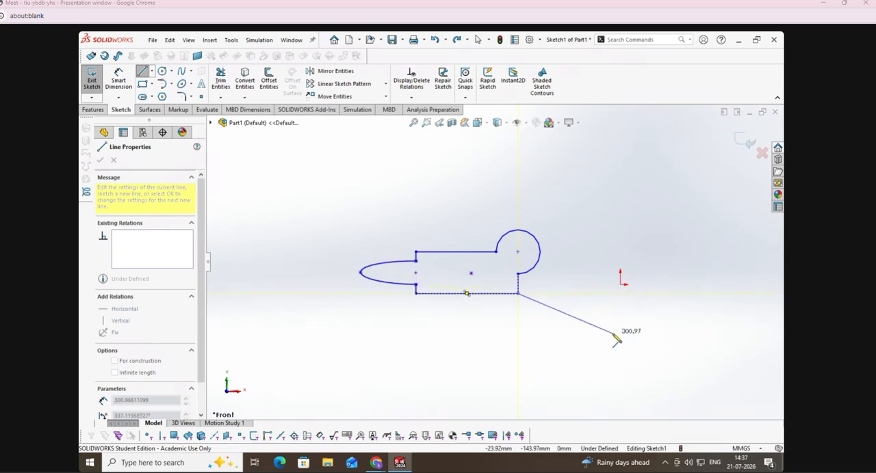
key("Escape")
Step: Sketch a vertical line between the profile and the origin, reaching above and below the profile, as a mirror axis
left_click(142, 71)
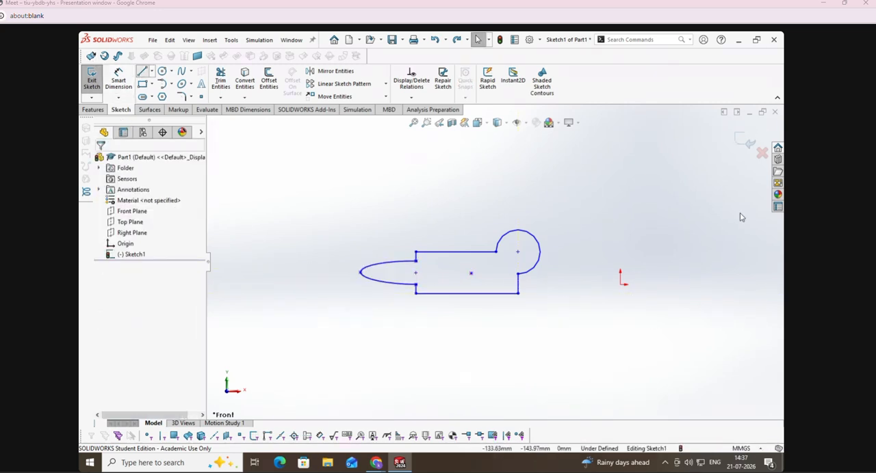
left_click(567, 161)
left_click(567, 317)
key("Escape")
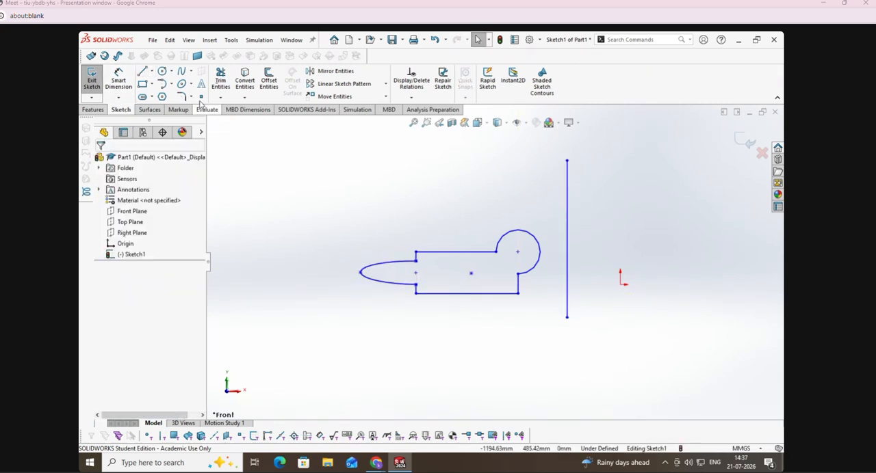
Step: Dimension the distance from the profile's lower corner nearest the origin to the vertical line as 300 mm
left_click(114, 77)
left_click(517, 294)
left_click(566, 299)
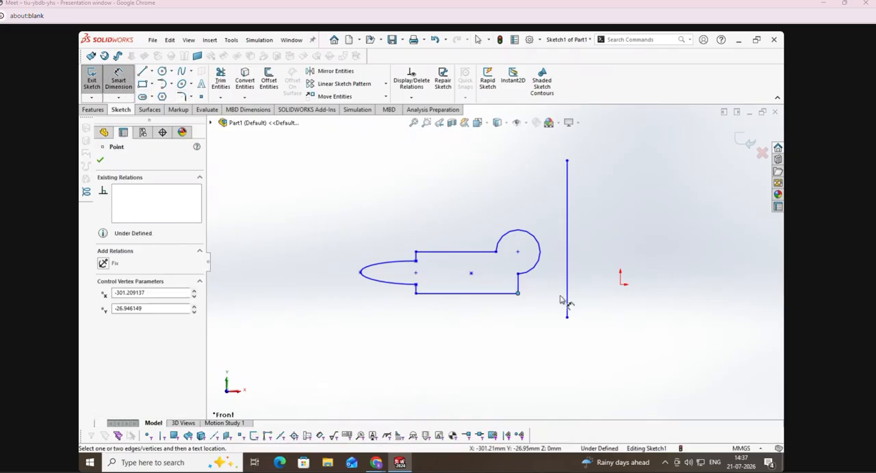
left_click(551, 312)
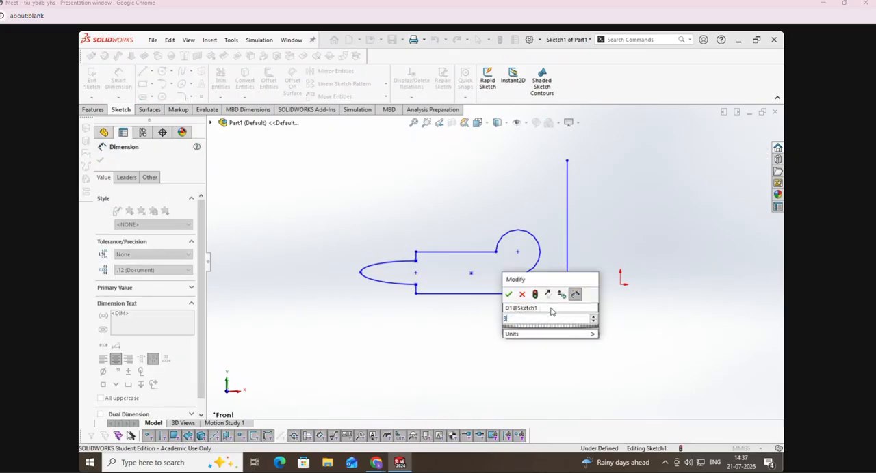
type("300")
key("Return")
key("Escape")
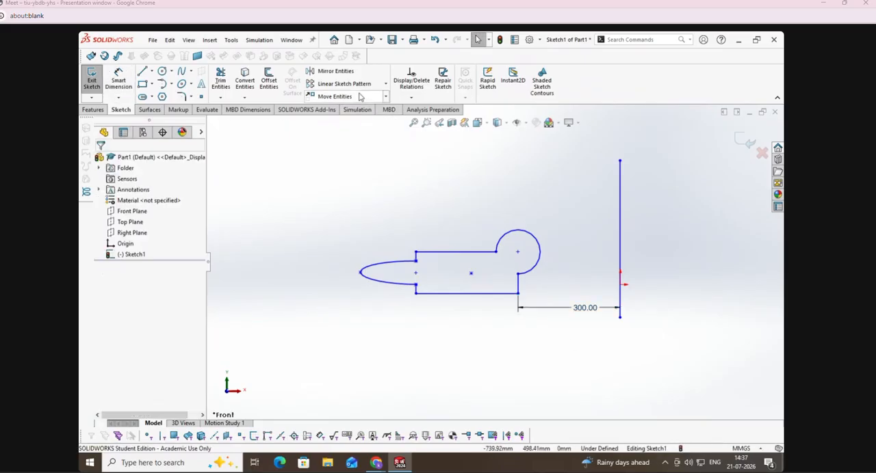
Step: Mirror the whole profile about the vertical line with the Copy option off, so the original is not kept
left_click(337, 77)
mouse_move(311, 190)
left_mouse_down()
mouse_move(344, 283)
mouse_move(545, 354)
mouse_move(541, 365)
left_mouse_up()
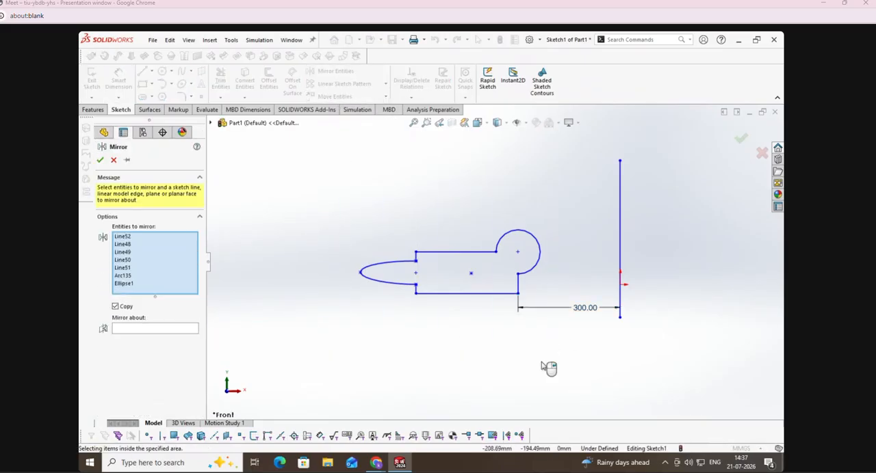
left_click(124, 327)
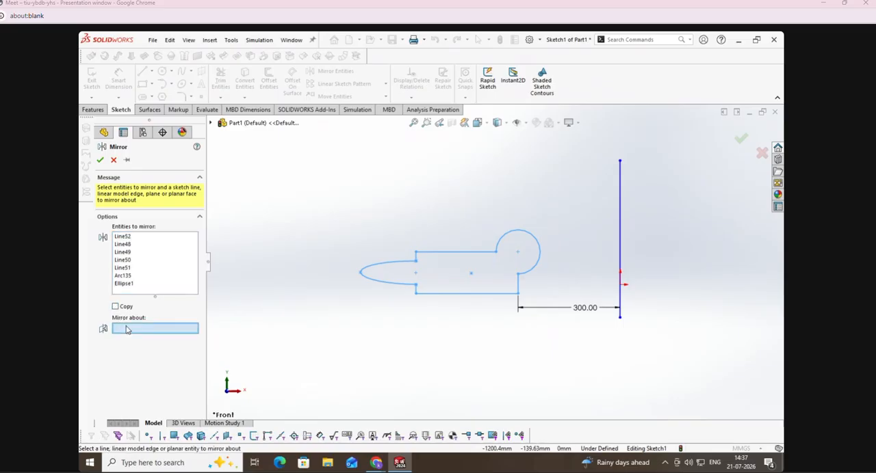
left_click(620, 214)
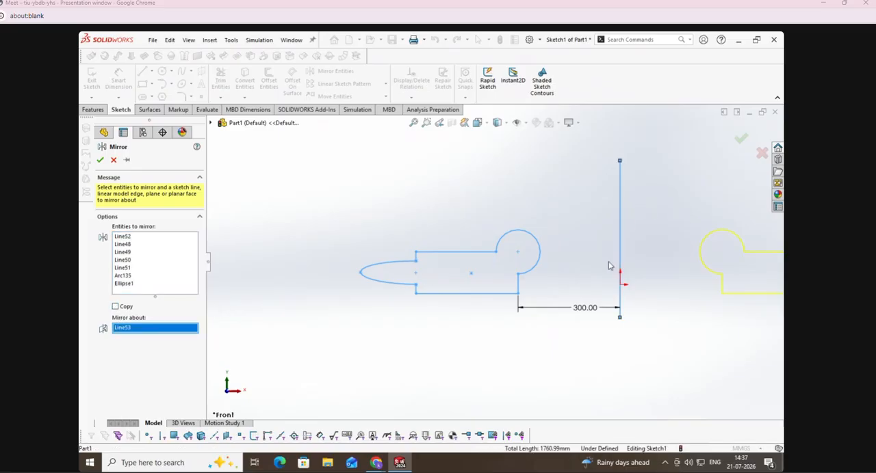
left_click(100, 159)
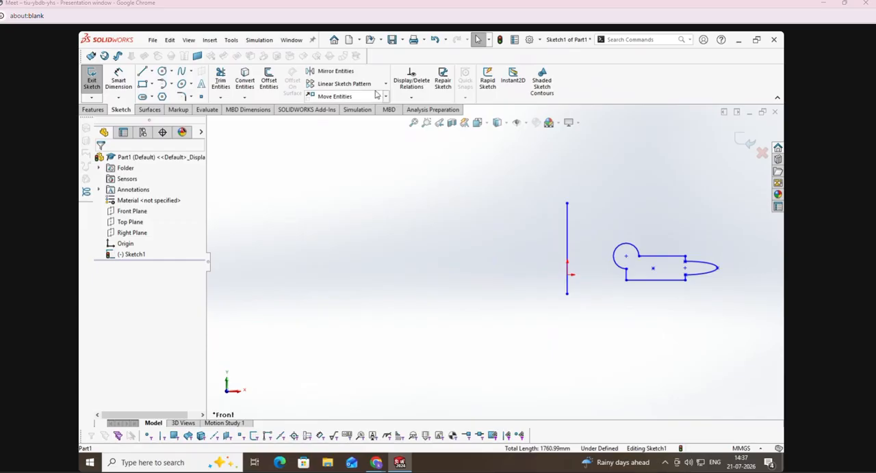
Step: Mirror the flipped profile back about the vertical line with the Copy option on, keeping both profiles
left_click(333, 72)
left_click_drag(604, 211, 718, 324)
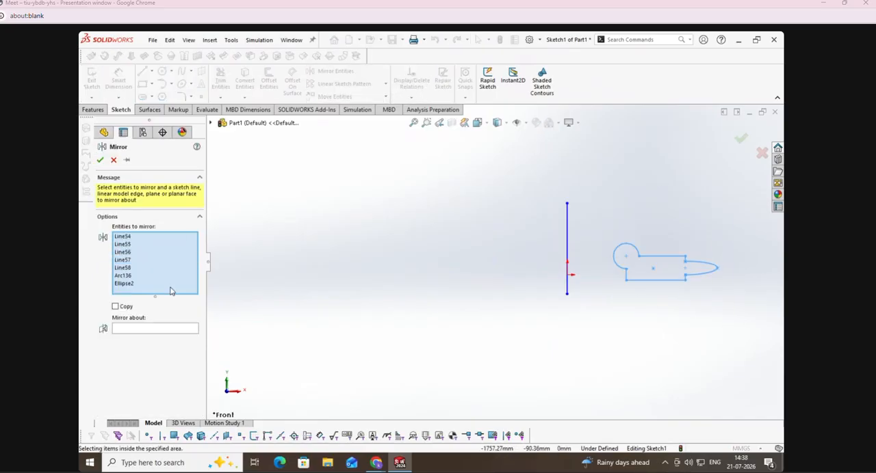
left_click(140, 330)
left_click(568, 232)
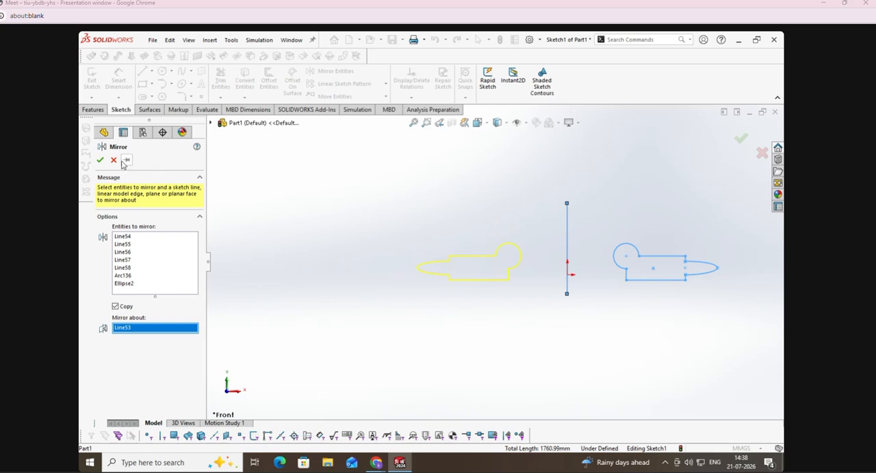
left_click(100, 160)
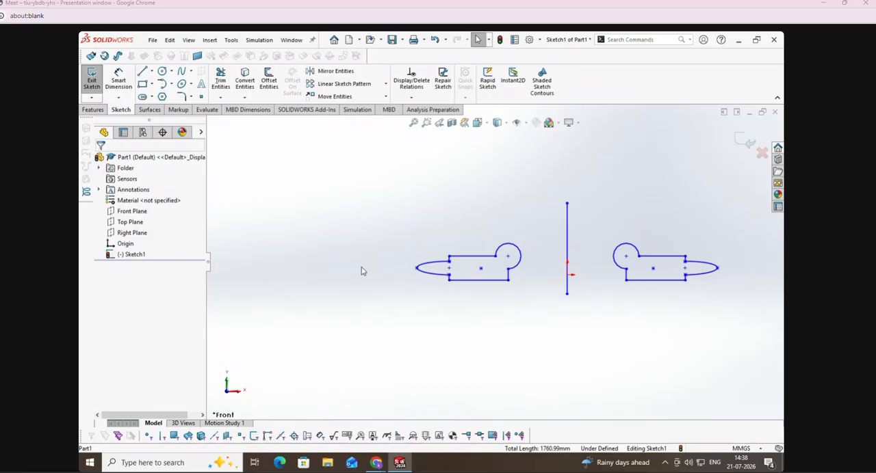
Step: Close the current part without saving its changes and create a new part document
left_click(775, 112)
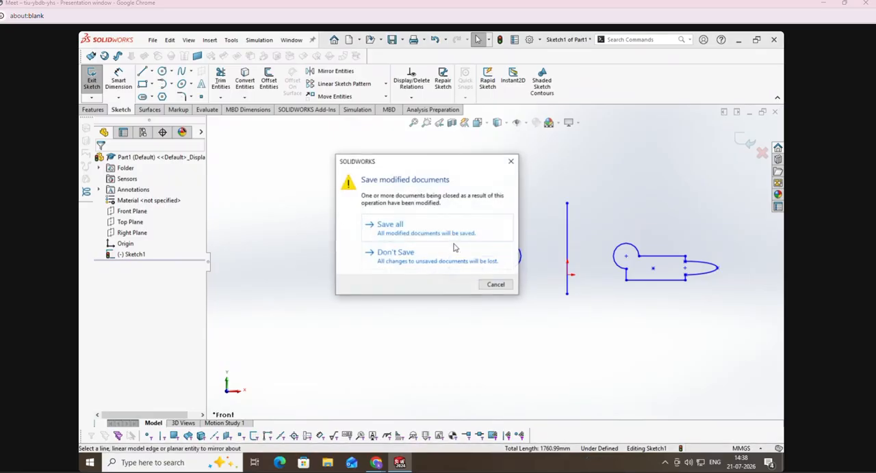
left_click(452, 261)
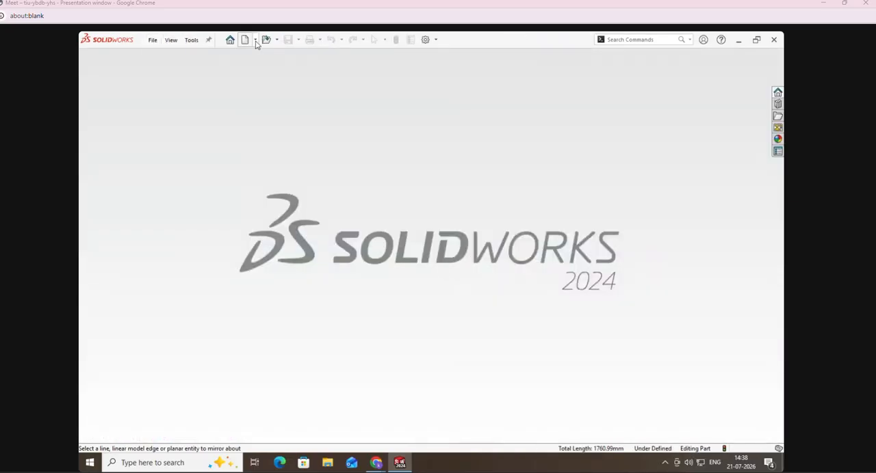
left_click(254, 41)
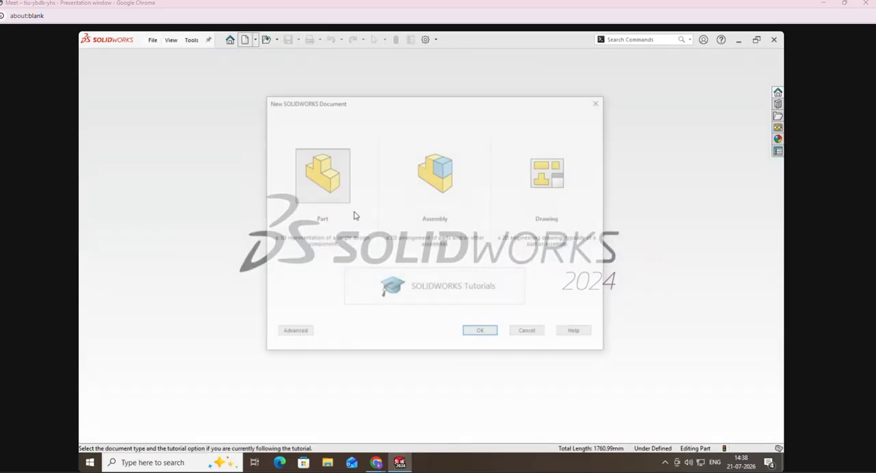
left_click(479, 333)
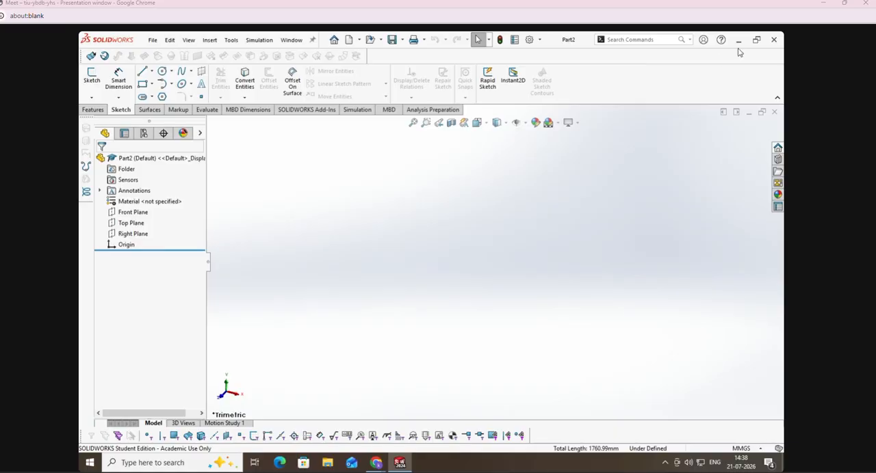
Step: Open "Set of Excesice a.pdf" from the desktop and enlarge the Cover and Upright drawings on page 2
left_click(738, 39)
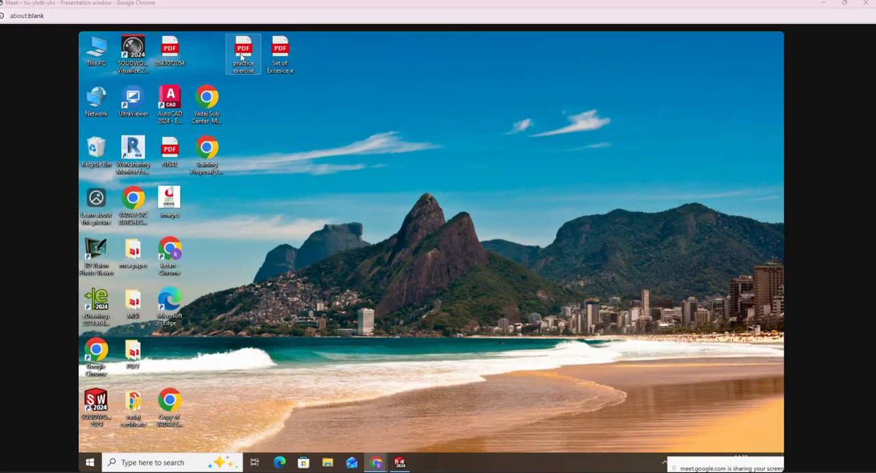
left_click(294, 52)
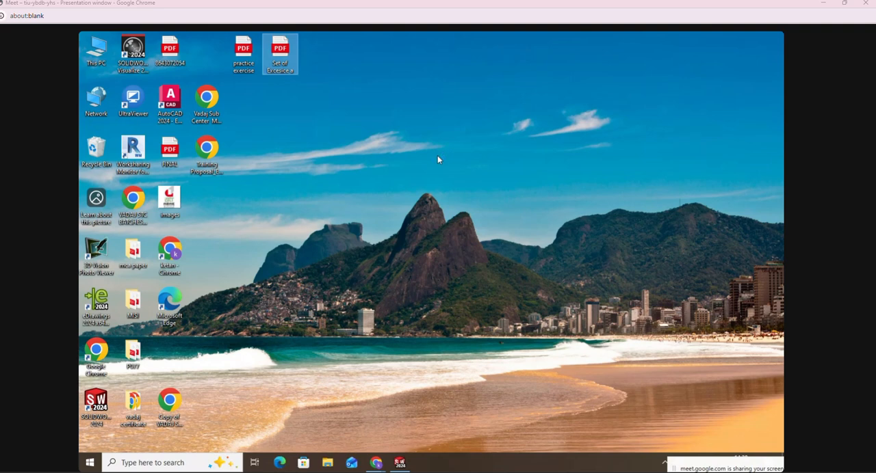
key("Return")
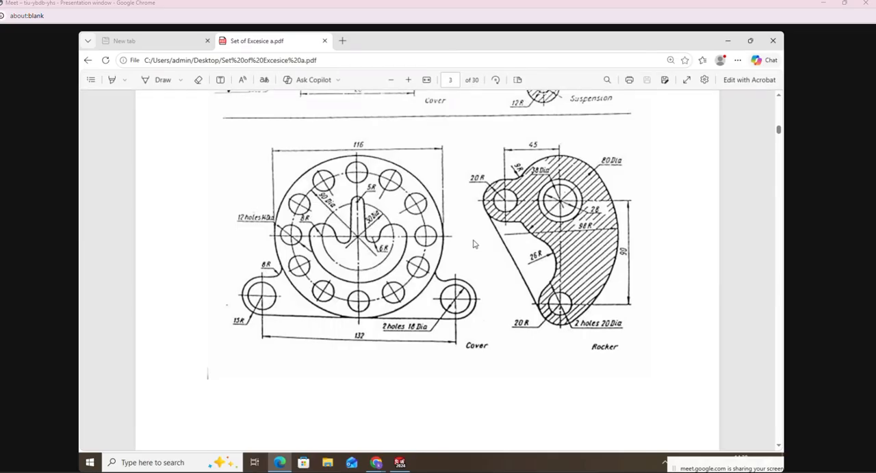
scroll(467, 238, "up", 10)
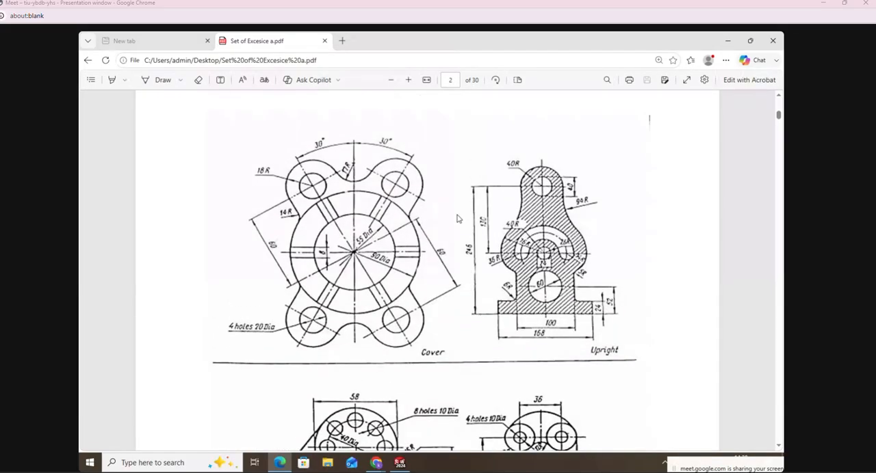
left_click(408, 80)
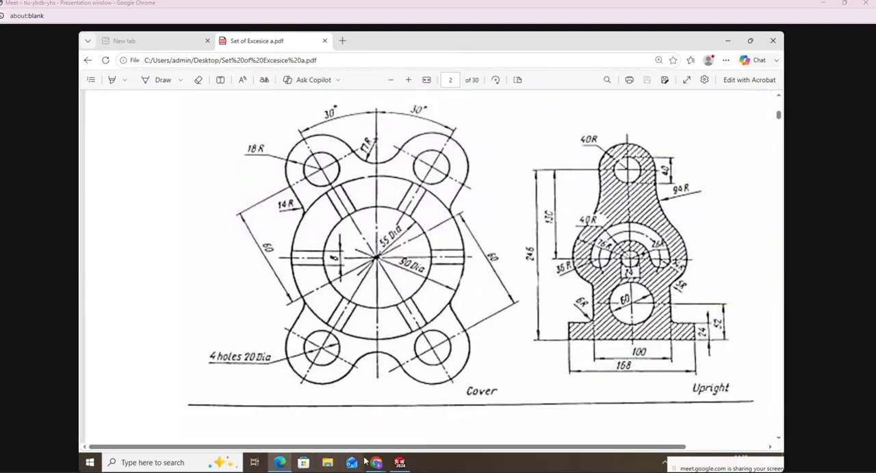
Step: Switch back to the new SOLIDWORKS part and start a sketch on the Front Plane
left_click(396, 464)
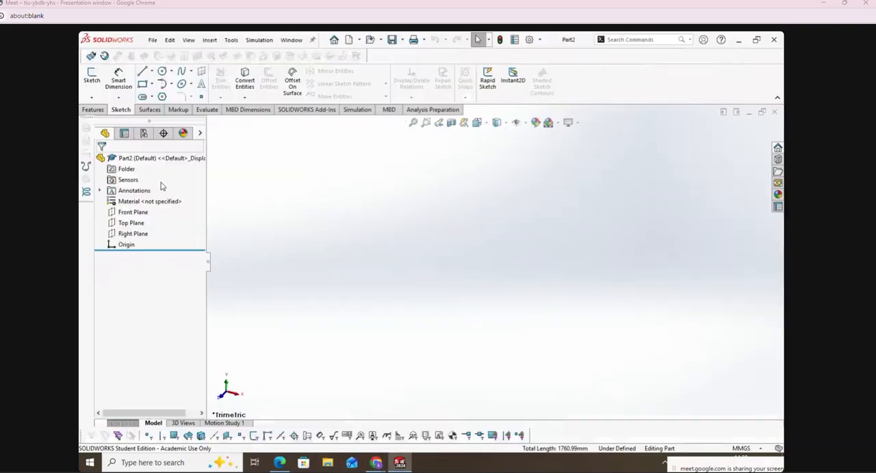
left_click(92, 76)
left_click(392, 168)
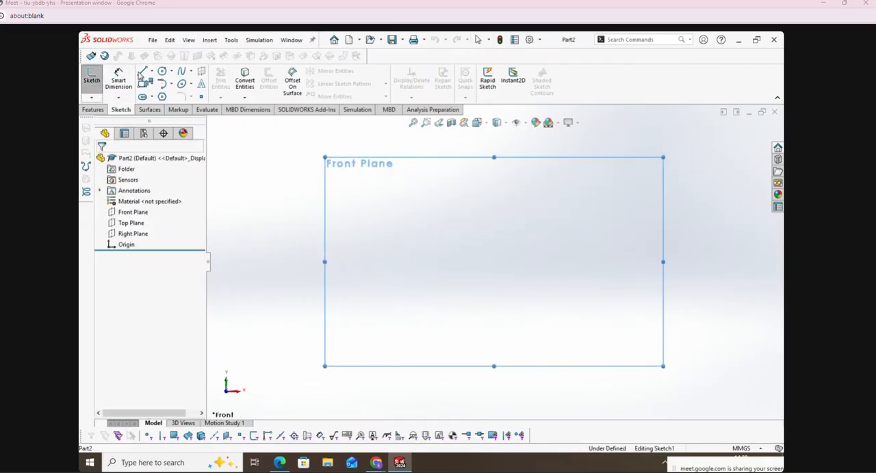
Step: Draw a horizontal construction midpoint line centred on the origin, extending about 79 mm to each side
key("l")
left_click(155, 280)
left_click(150, 303)
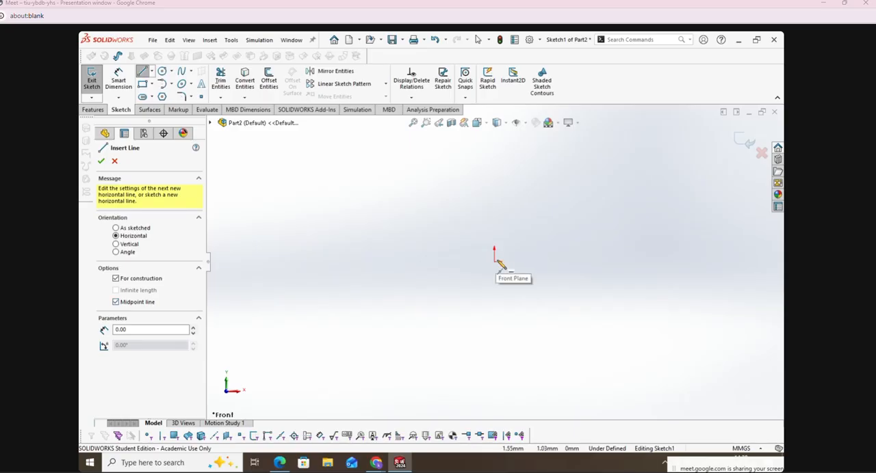
left_click(494, 261)
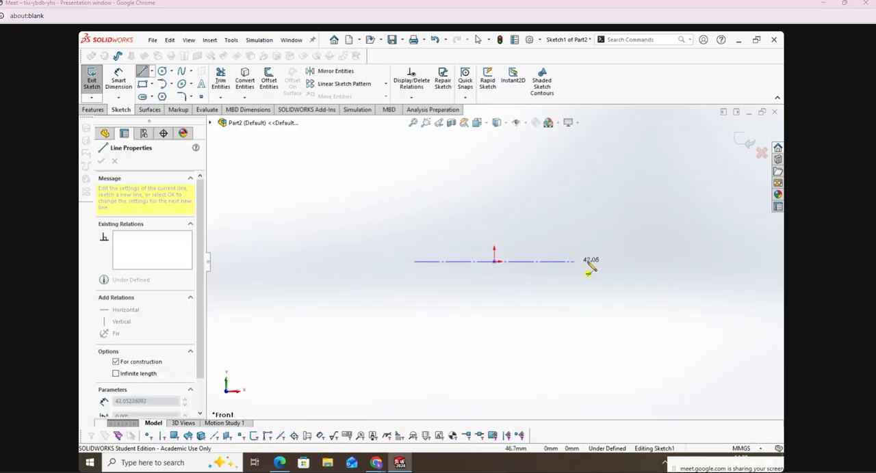
left_click(645, 261)
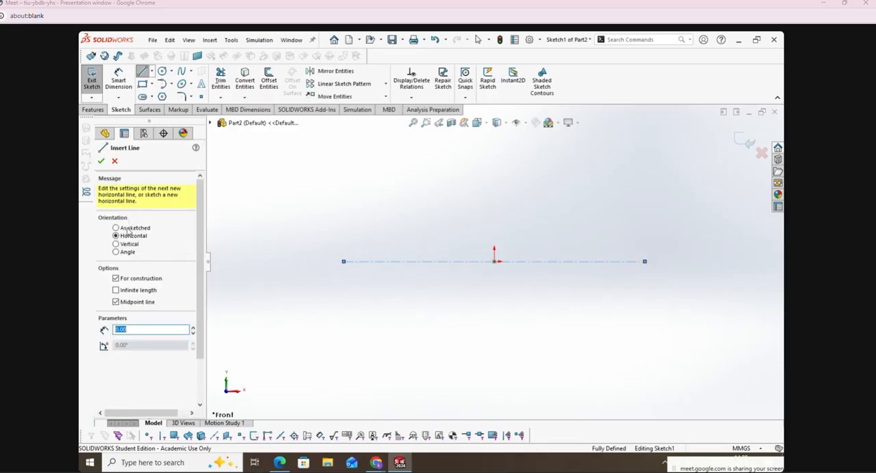
Step: Add a vertical construction midpoint line centred on the origin, about 152 mm long, and finish the Line command
left_click(128, 245)
left_click(494, 261)
left_click(509, 406)
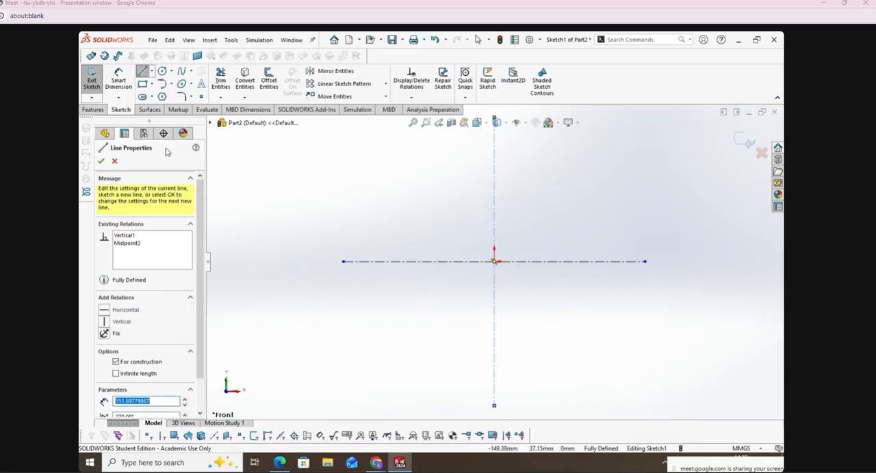
left_click(101, 161)
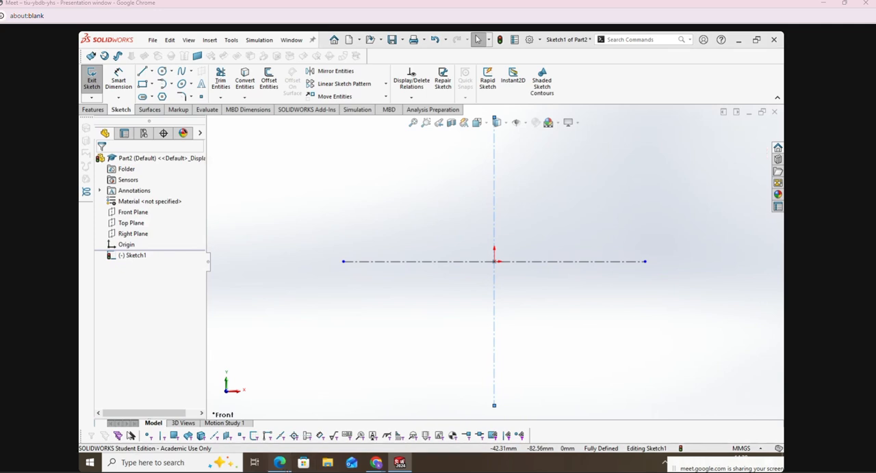
Step: Switch to the exercise PDF and underline the 90 Dia and 55 Dia dimensions of the Cover drawing with the Draw tool
left_click(279, 463)
left_click(152, 82)
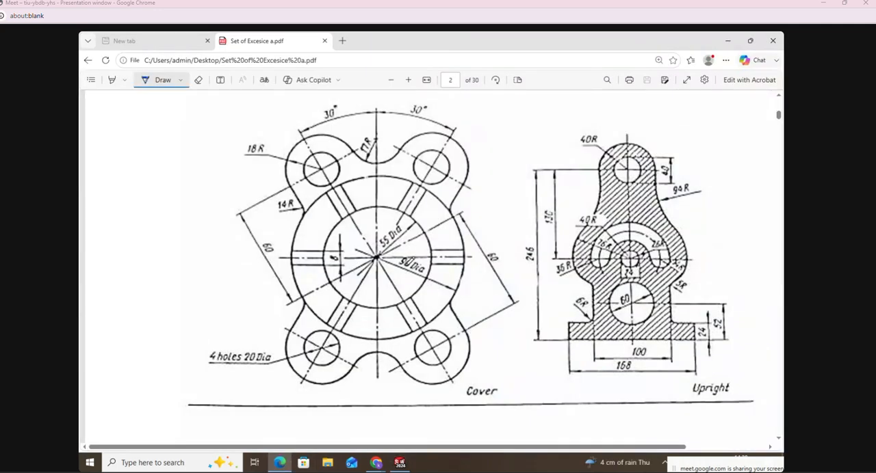
left_click_drag(393, 247, 404, 238)
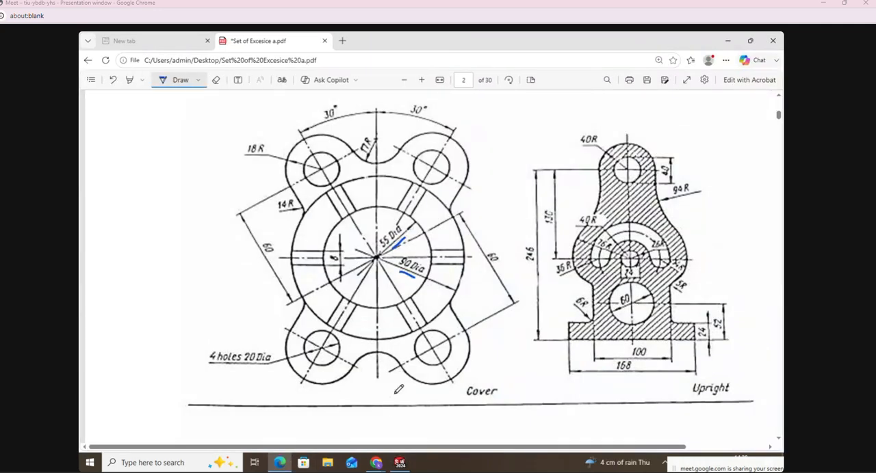
Step: Return to SOLIDWORKS and sketch two concentric circles centred on the origin, with radii of about 33 mm and 56 mm
left_click(400, 462)
left_click(161, 71)
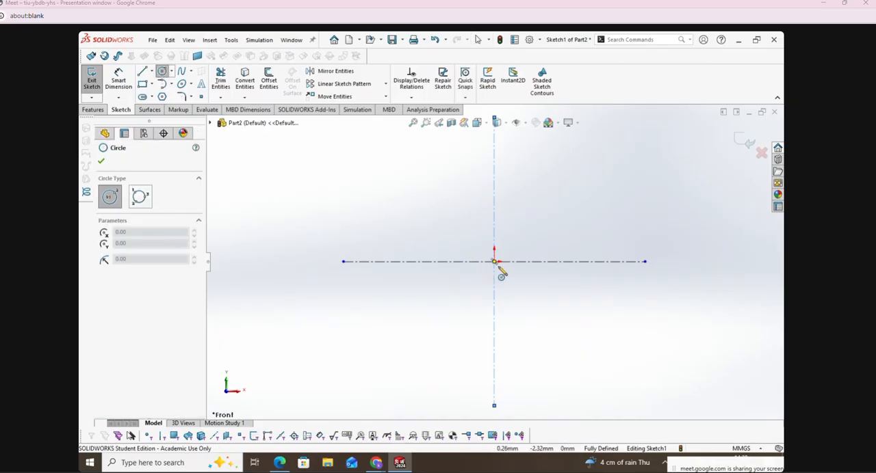
left_click(494, 261)
left_click(530, 318)
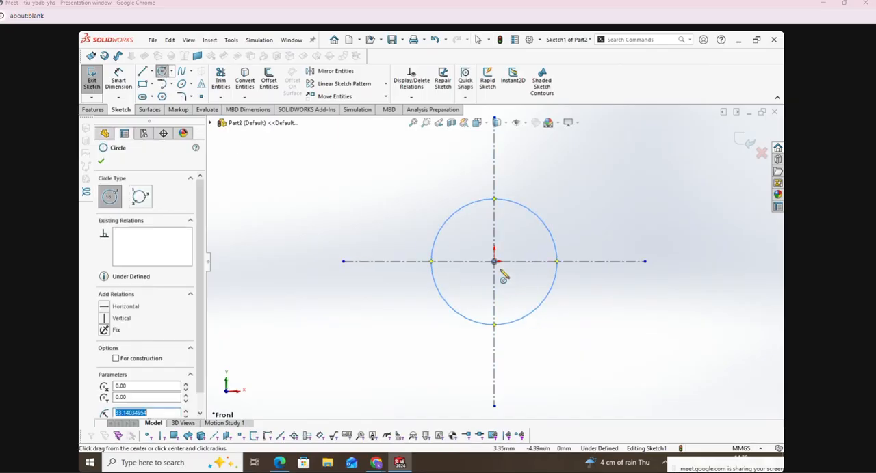
left_click(493, 261)
left_click(550, 352)
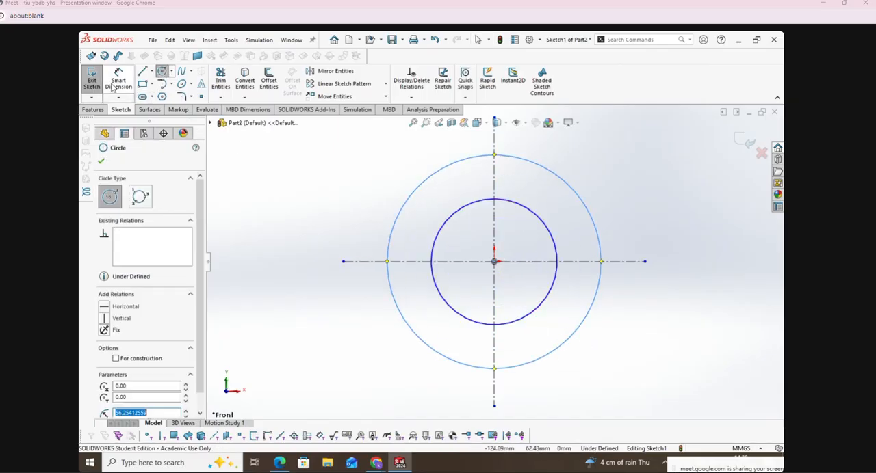
Step: Dimension the outer origin-centred circle's diameter as 90 mm and the inner one's as 55 mm
left_click(118, 79)
left_click(404, 207)
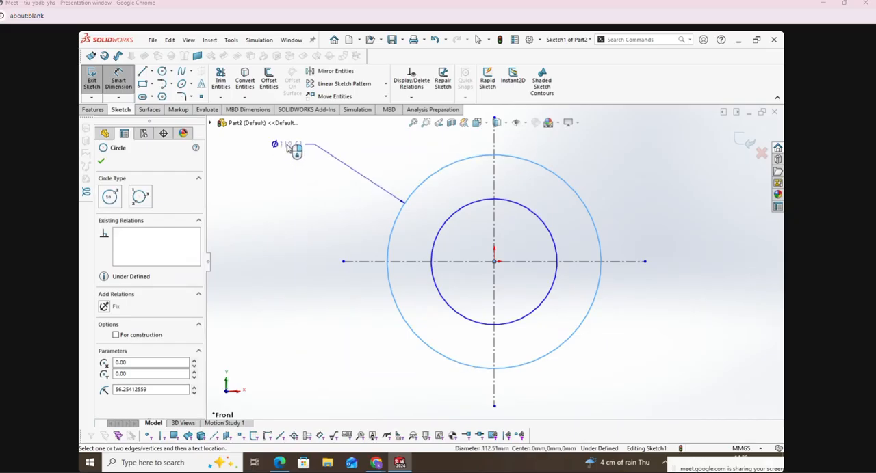
left_click(294, 150)
type("90")
key("Return")
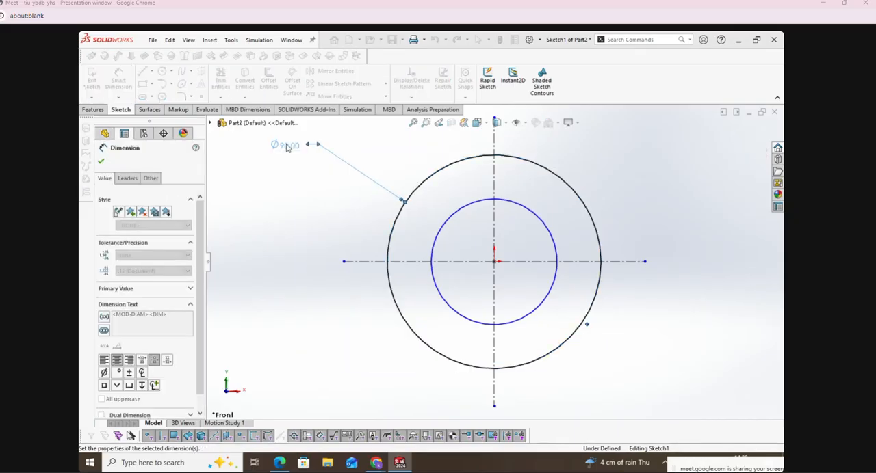
left_click(435, 236)
left_click(322, 173)
type("55")
key("Return")
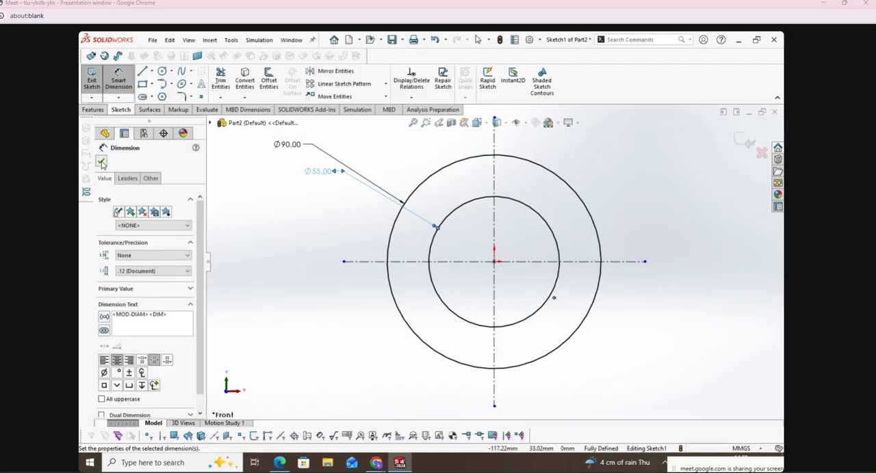
left_click(102, 162)
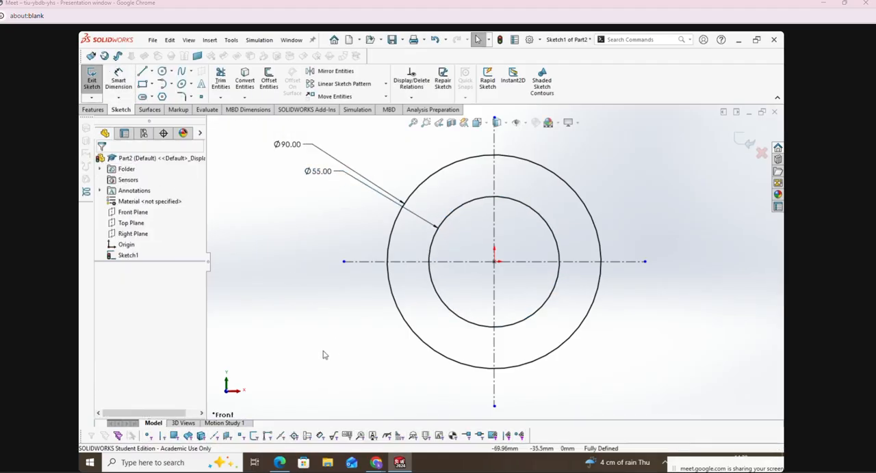
Step: Switch to the exercise PDF, circle the right-hand 30° angle on the Cover drawing with the Draw tool, and return to SOLIDWORKS
left_click(280, 462)
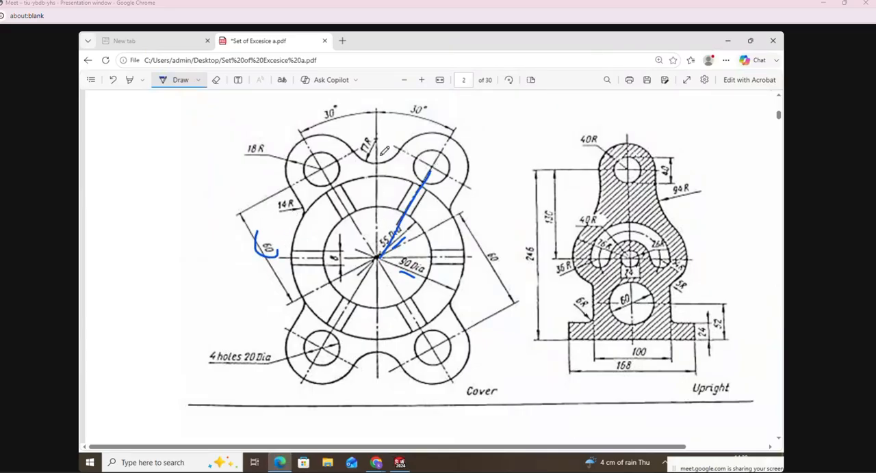
left_click_drag(416, 100, 409, 104)
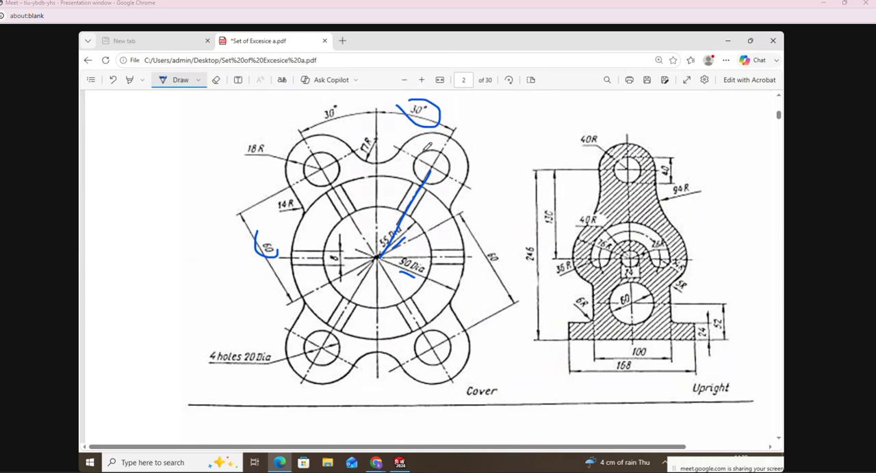
left_click(399, 462)
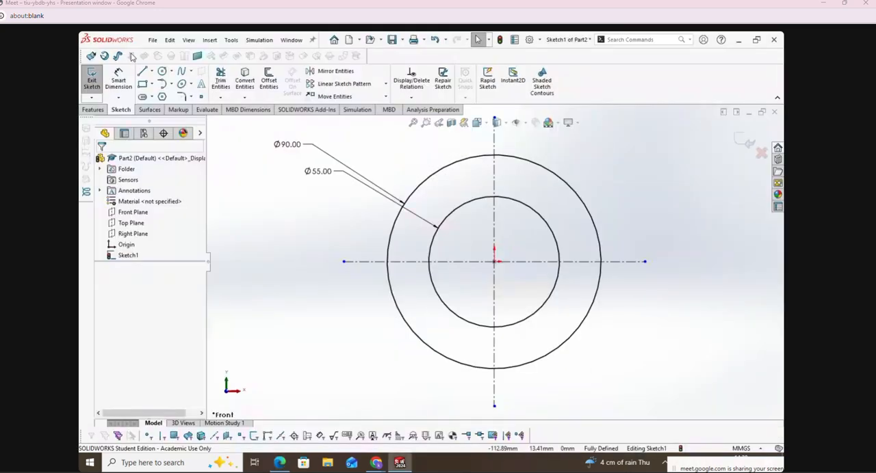
Step: Sketch a slanted line about 61 mm long from the origin, up and to the right past the outer circle
left_click(142, 72)
left_click(494, 262)
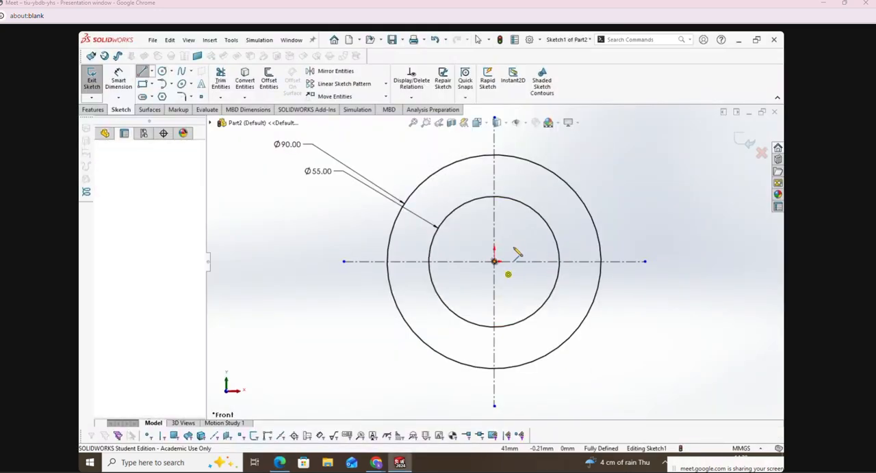
left_click(583, 148)
right_click(584, 149)
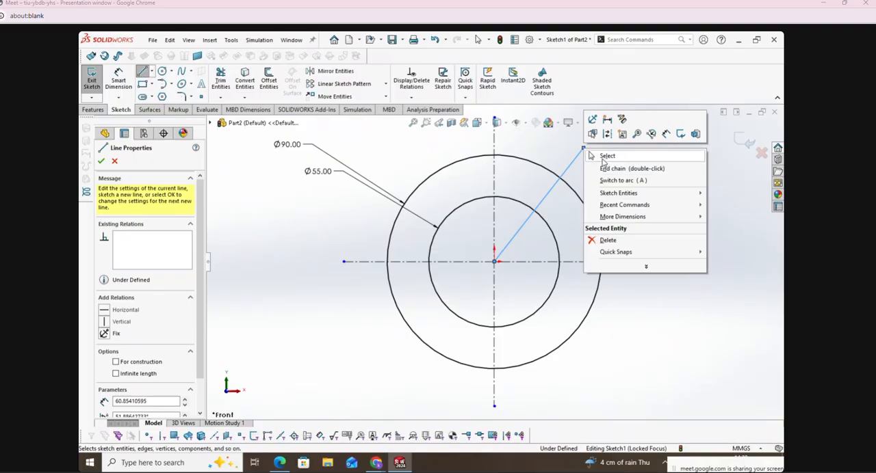
left_click(602, 154)
Step: Dimension the angle between the vertical centreline and the slanted line as 30°
left_click(118, 80)
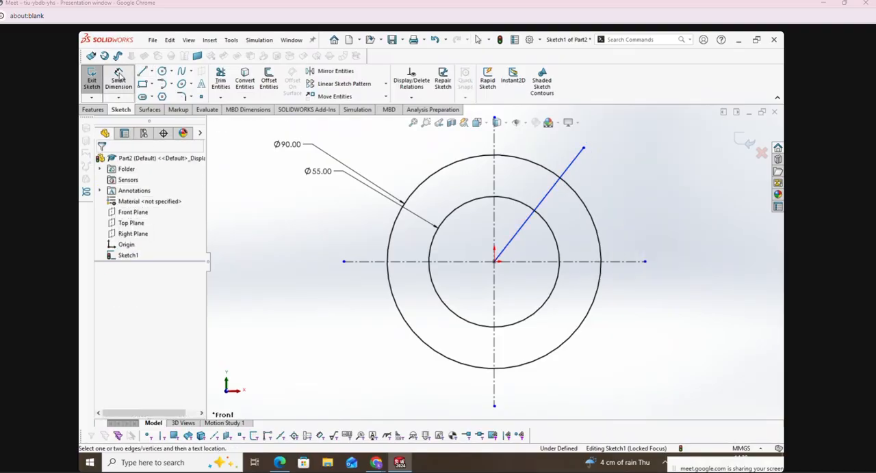
left_click(495, 186)
left_click(554, 189)
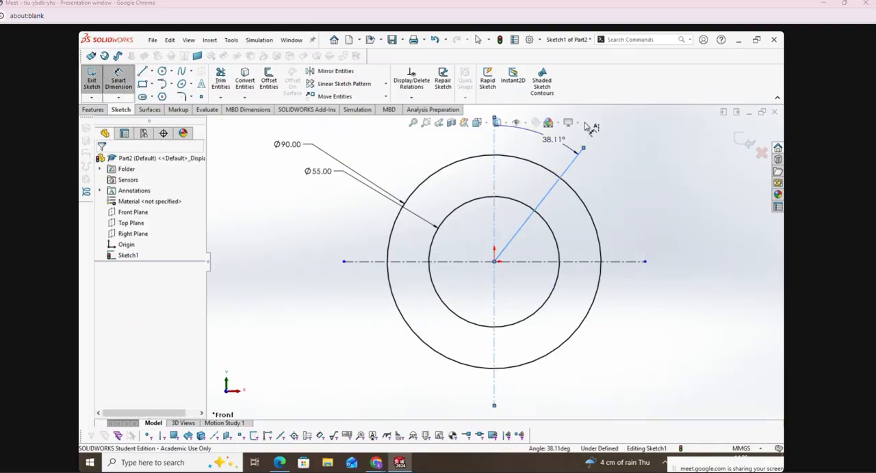
left_click(581, 127)
type("30")
key("Return")
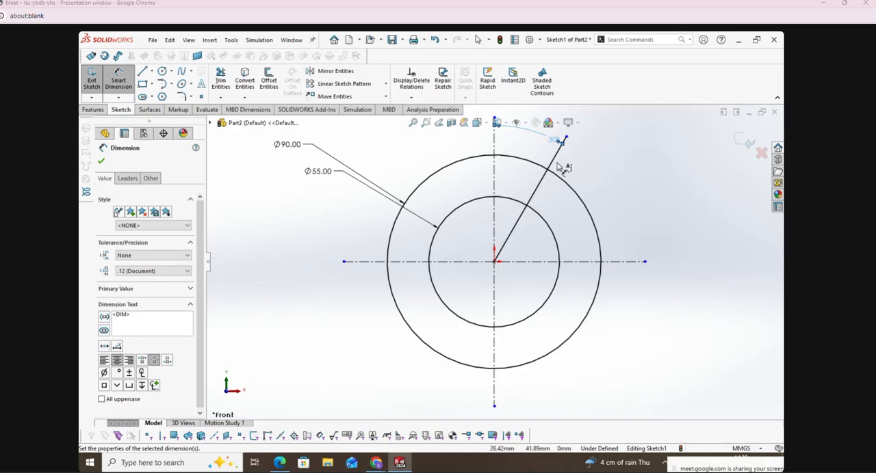
Step: Set the slanted line's length to 60 mm and finish dimensioning
left_click(557, 164)
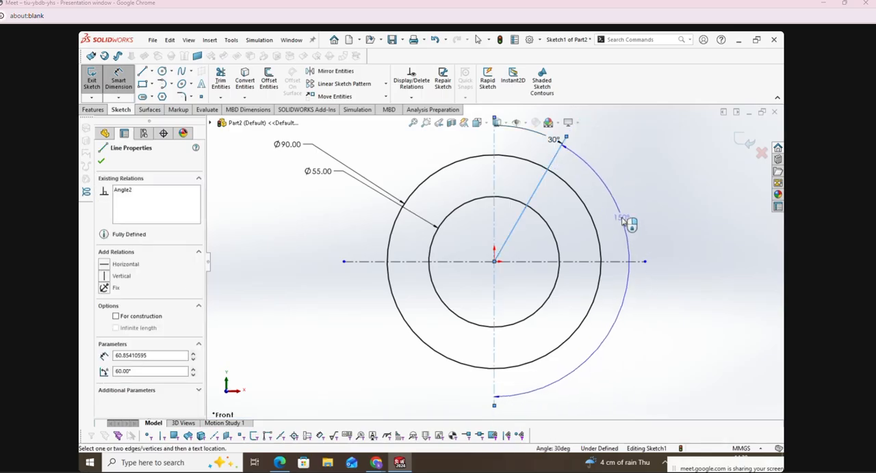
left_click(647, 357)
type("60")
key("Return")
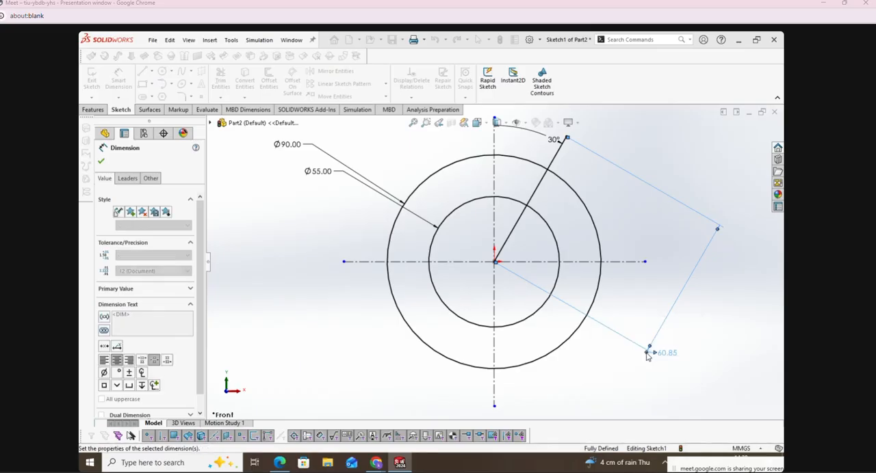
key("Escape")
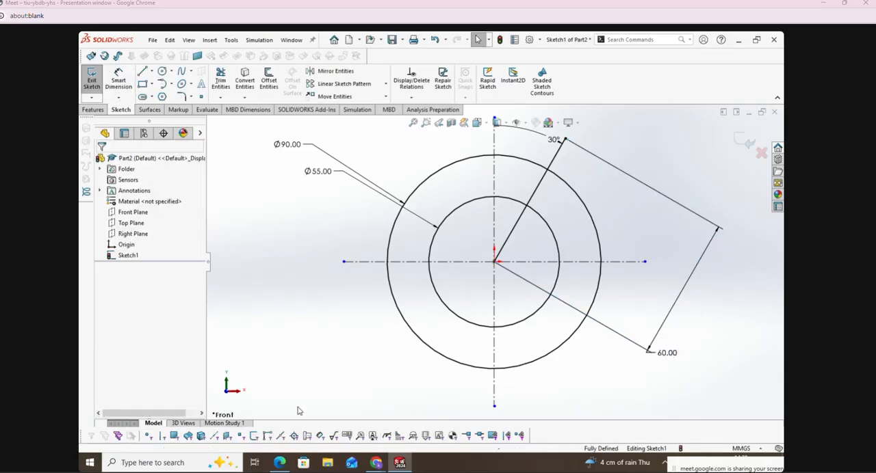
Step: Underline 18R in the exercise PDF, and back in SOLIDWORKS sketch concentric circles of about 8 mm and 14 mm radius at the slanted line's outer end
left_click(280, 463)
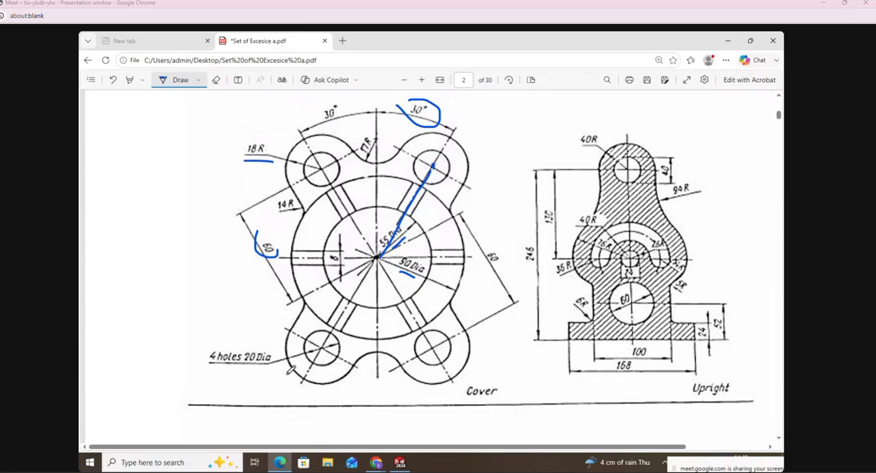
left_click(400, 462)
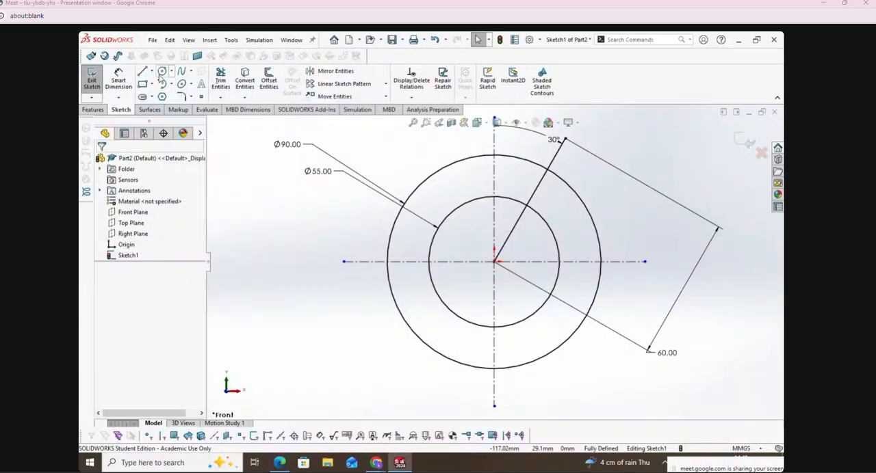
left_click(162, 72)
left_click(565, 139)
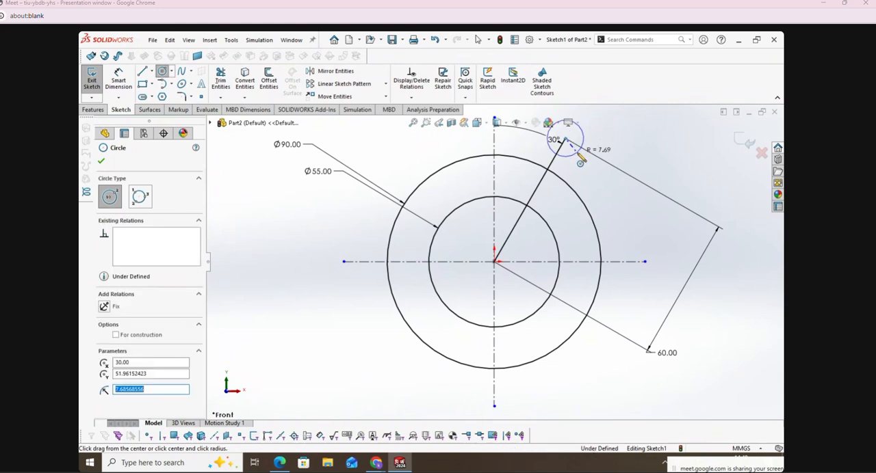
left_click(590, 161)
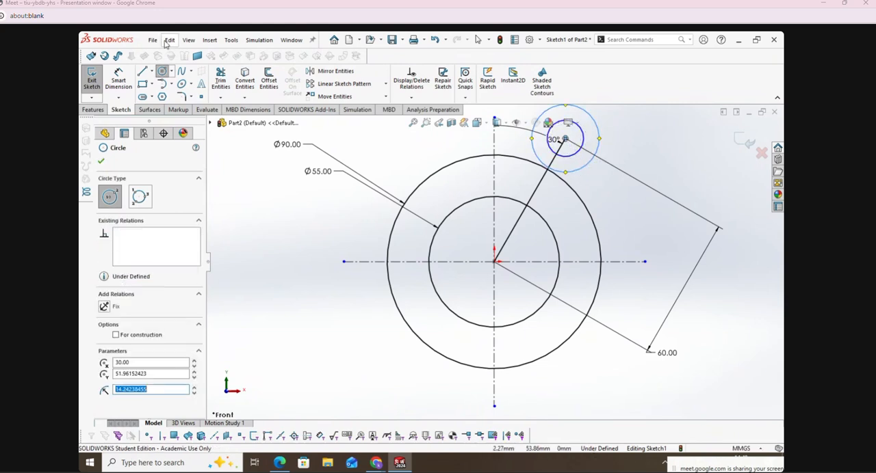
Step: Dimension the larger circle at the slanted line's end with a diameter of 36 mm, twice the 18 mm radius
left_click(118, 79)
scroll(432, 290, "down", 3)
scroll(509, 253, "up", 5)
scroll(548, 178, "down", 5)
left_click(509, 218)
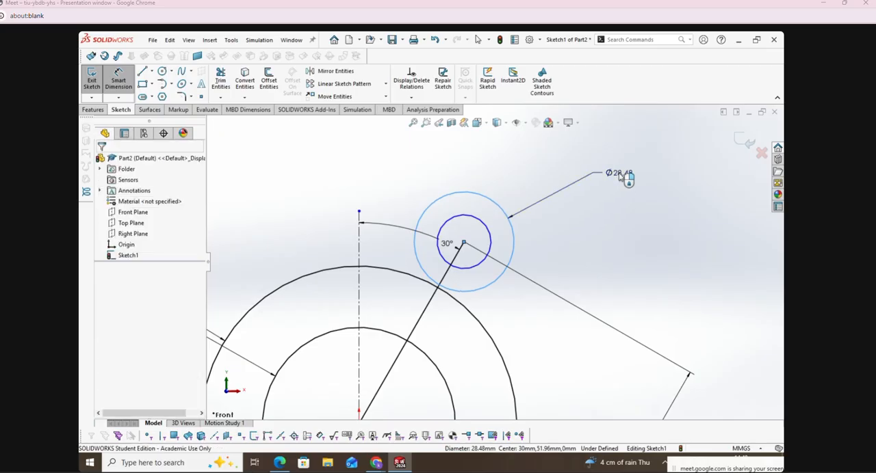
left_click(619, 175)
type("18")
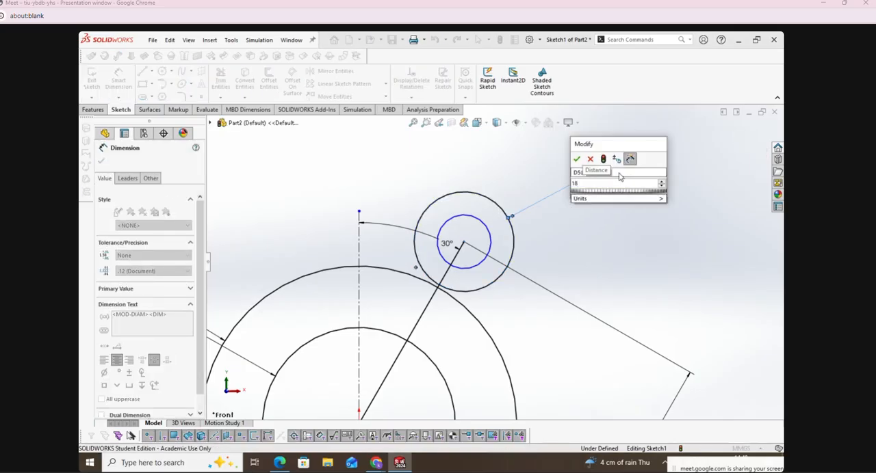
key("Return")
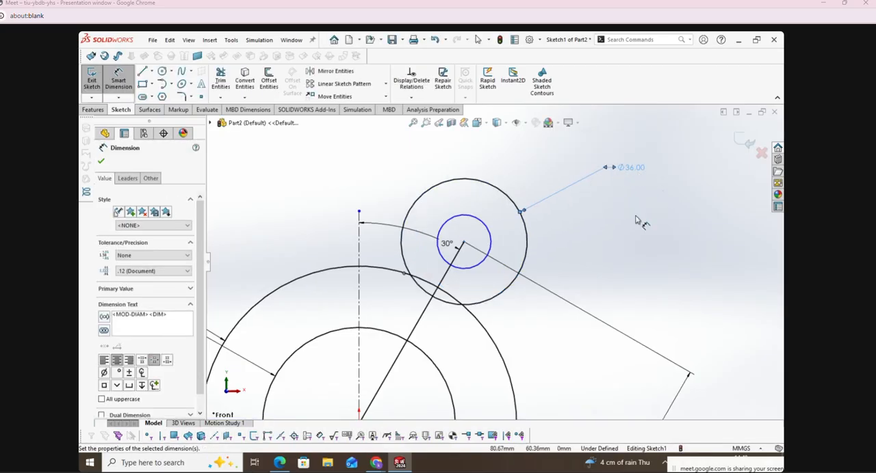
Step: Dimension the smaller circle at the slanted line's end with a diameter of 20 mm
left_click(491, 248)
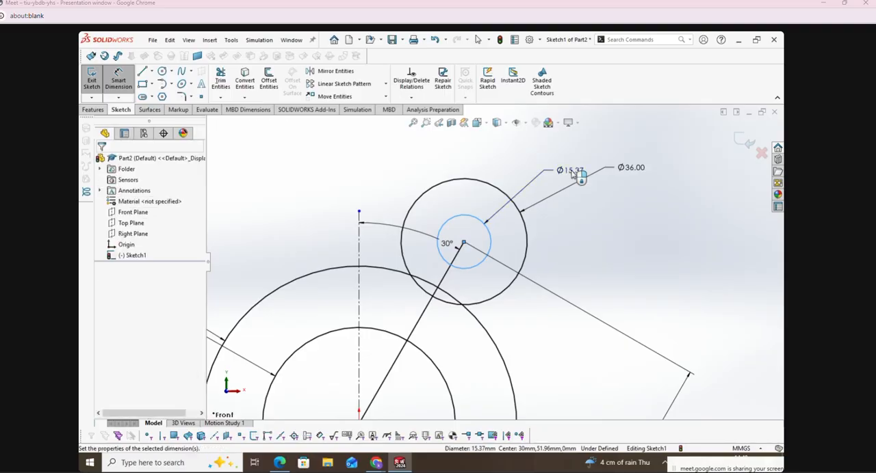
left_click(580, 175)
type("20")
key("Return")
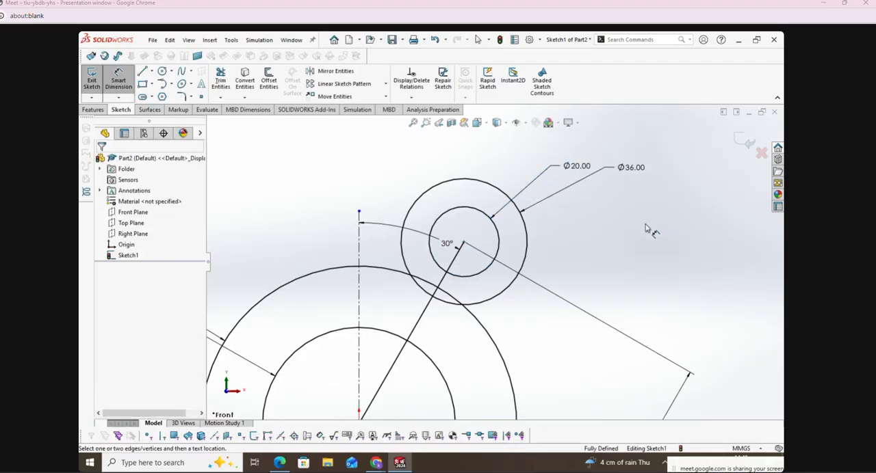
scroll(657, 212, "down", 2)
scroll(661, 211, "up", 5)
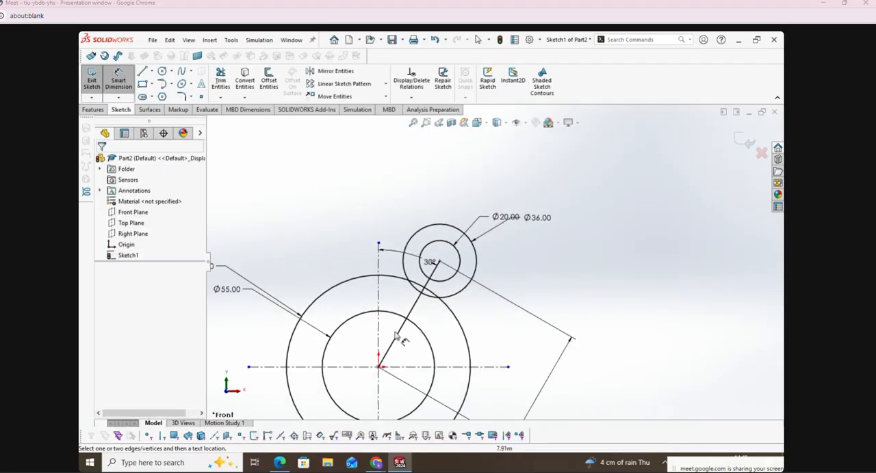
Step: Mark the left-hand 30° arm in the exercise PDF, and in SOLIDWORKS mirror the slanted line and its two circles about the vertical centreline
left_click(279, 463)
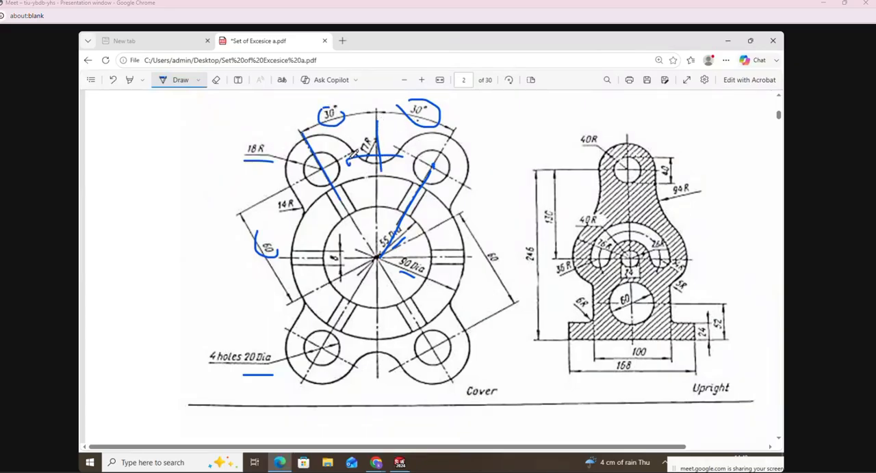
left_click(399, 462)
left_click(334, 72)
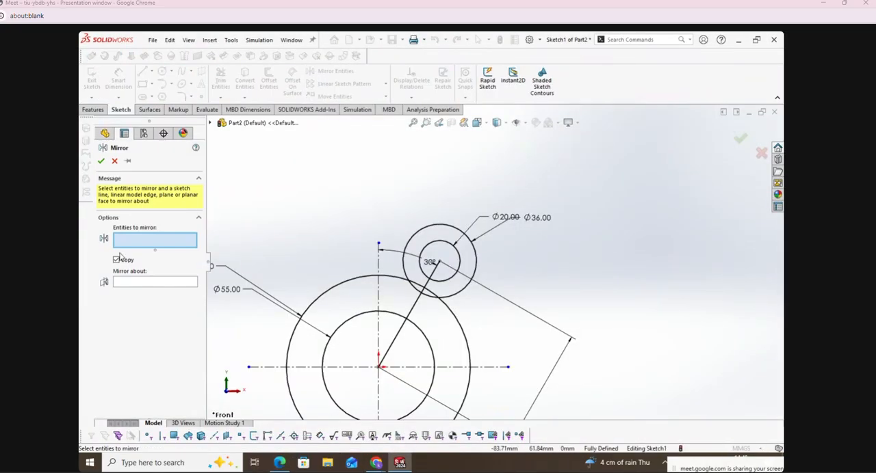
left_click(460, 231)
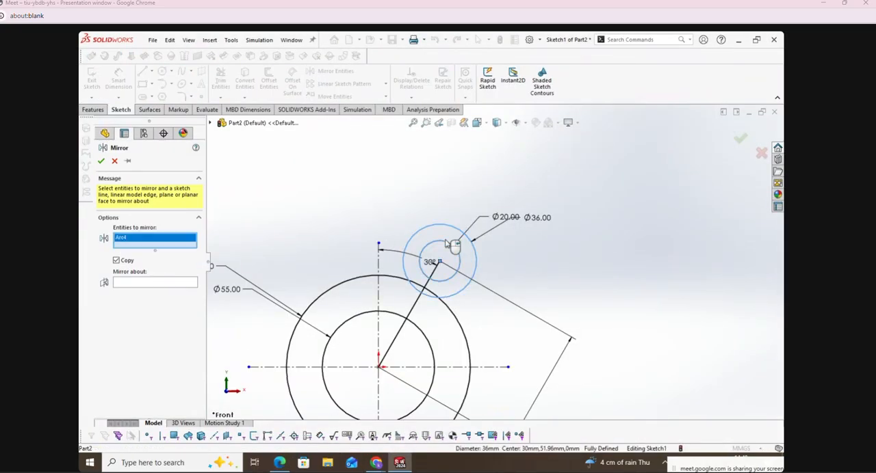
left_click(453, 245)
left_click(437, 273)
left_click(126, 301)
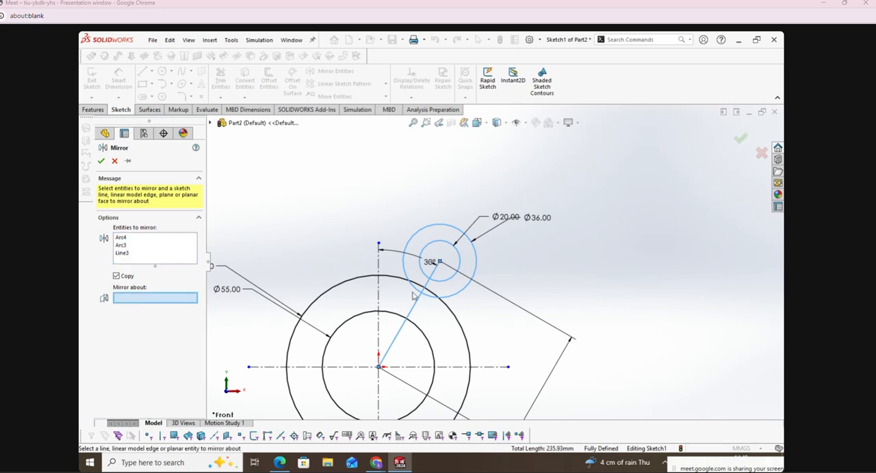
left_click(381, 295)
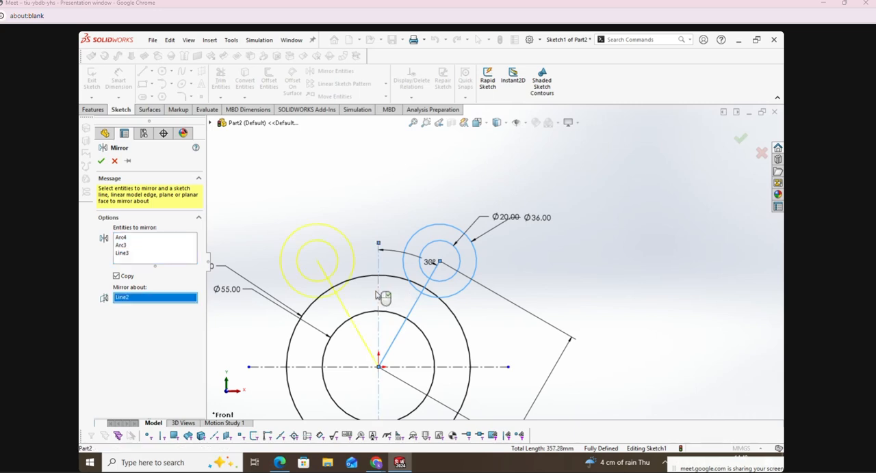
left_click(100, 161)
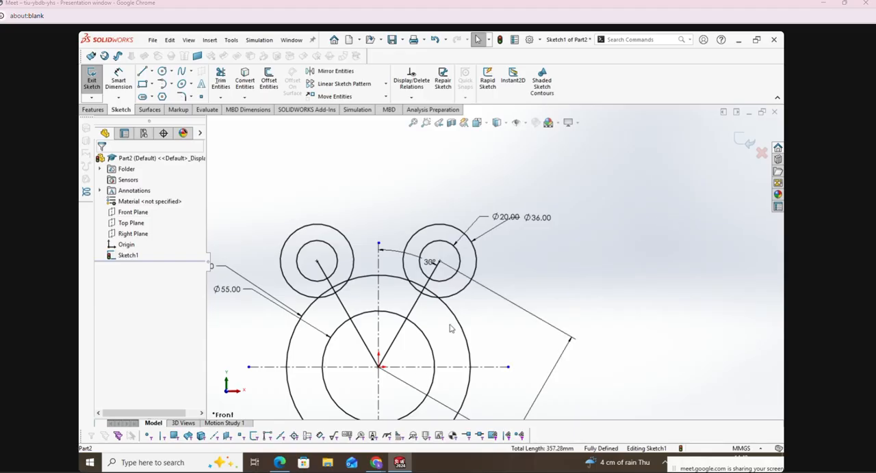
Step: Switch to the exercise PDF, circle the 17R and 14R radii on the Cover drawing, and return to SOLIDWORKS
left_click(279, 462)
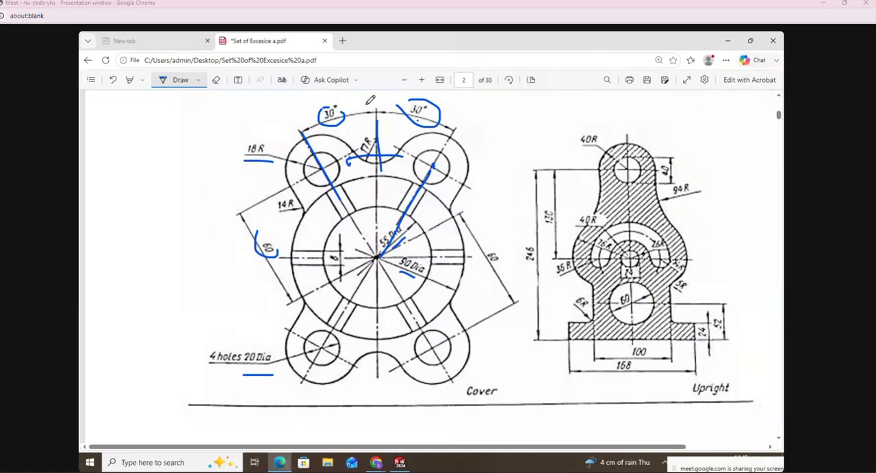
left_click_drag(382, 121, 393, 158)
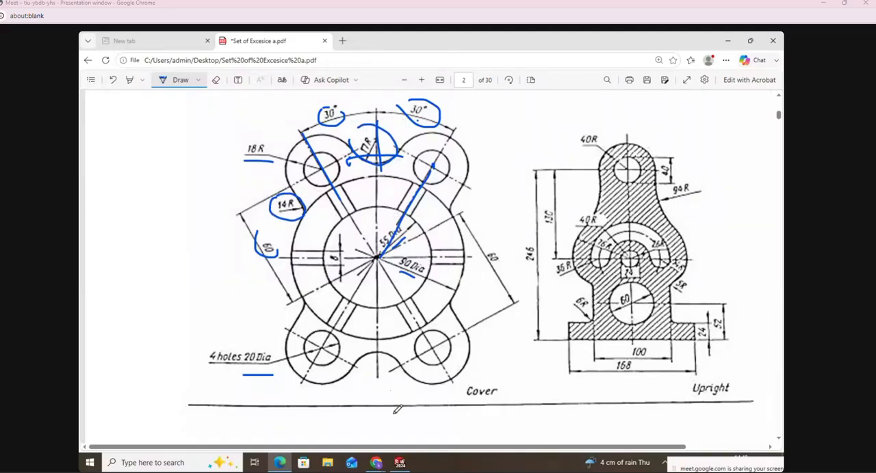
left_click(399, 463)
Step: Draw a perimeter circle of about 16.5 mm radius between the two upper 36 mm circles, tangent to both
left_click(163, 72)
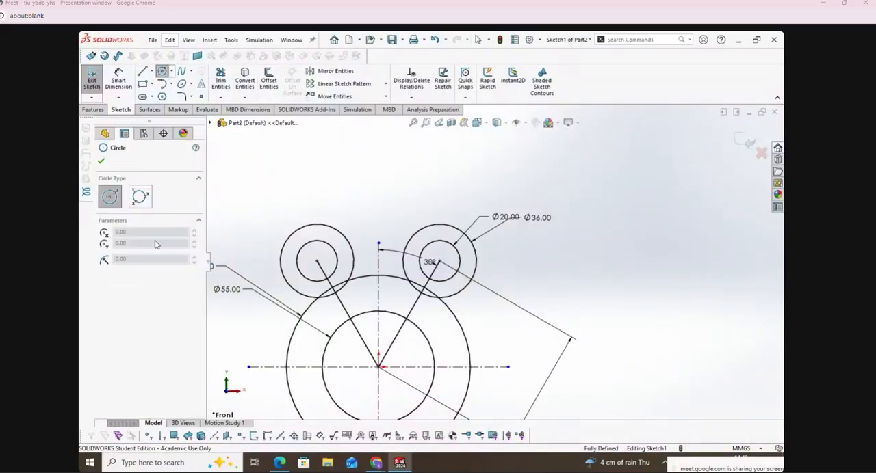
left_click(139, 197)
left_click(356, 248)
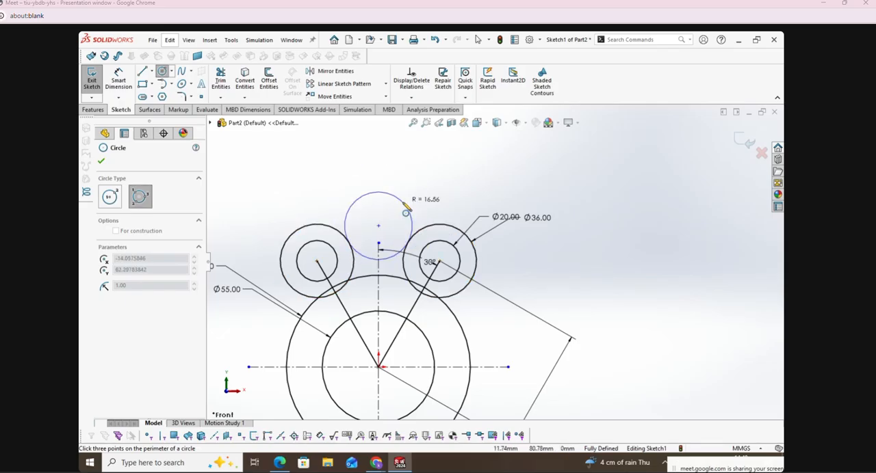
left_click(404, 214)
key("f")
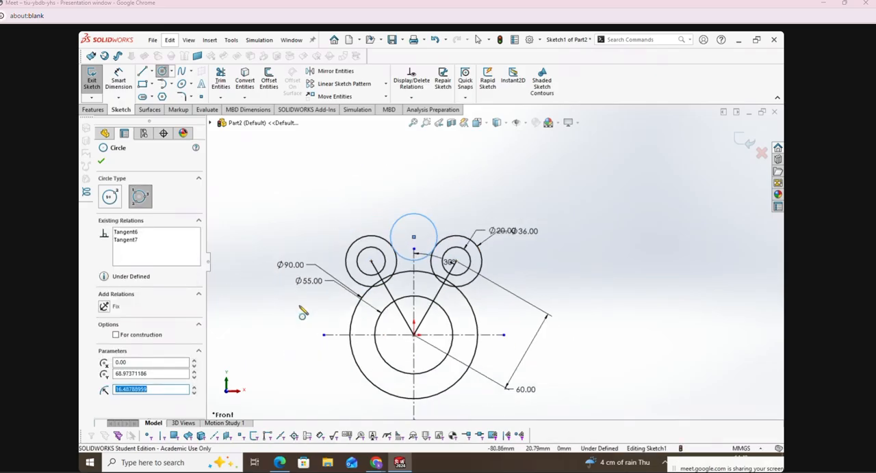
Step: Draw a perimeter circle of about 10.4 mm radius tangent to the upper-left 36 mm circle and the 90 mm circle
scroll(364, 305, "down", 5)
left_click(463, 244)
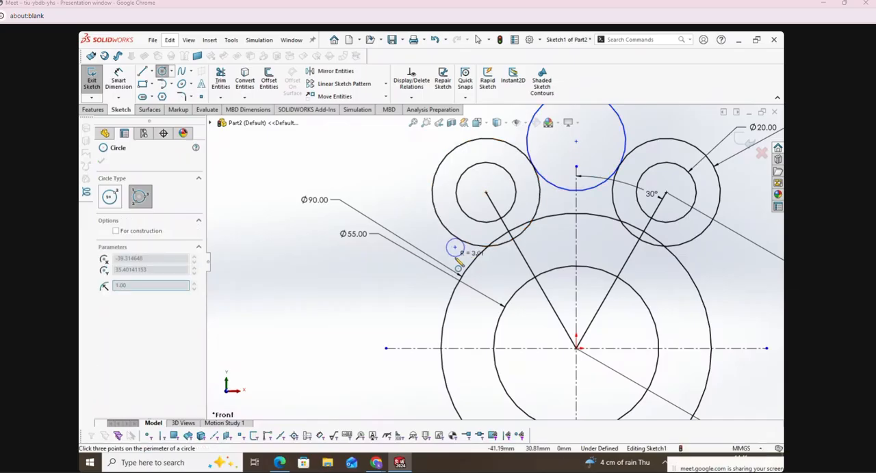
left_click(415, 281)
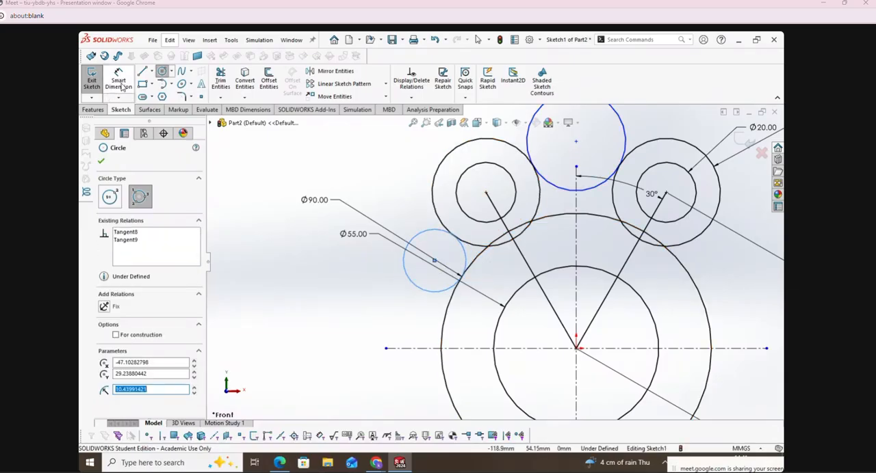
Step: Trim the two tangent circles so only the fillet arcs joining the neighbouring circles are kept
left_click(220, 80)
left_click(528, 127)
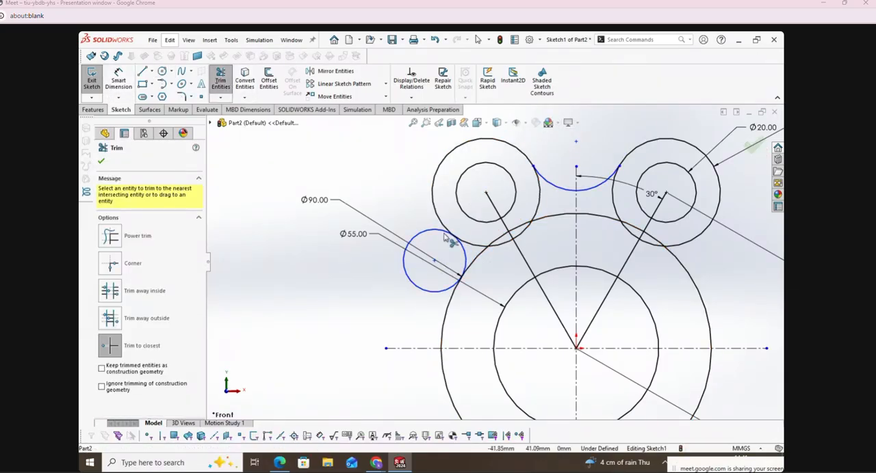
left_click(413, 276)
Step: Dimension the left fillet arc between the lug circle and the 90 mm circle with a radius of 14 mm
left_click(118, 79)
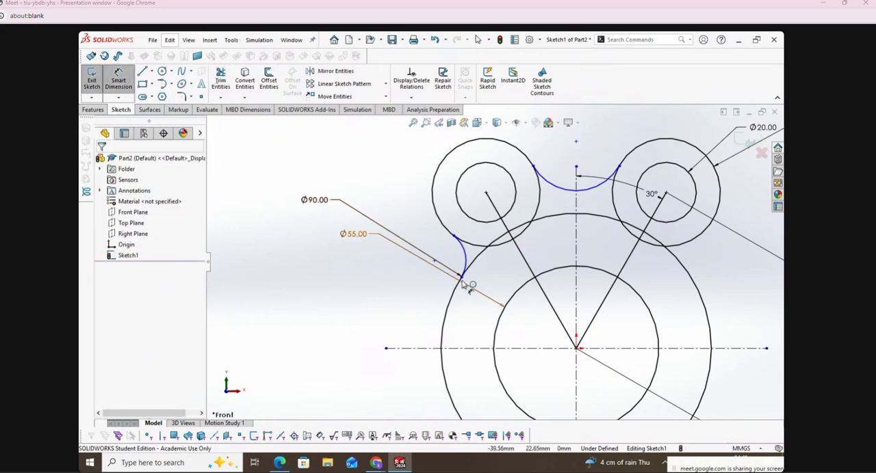
left_click(471, 258)
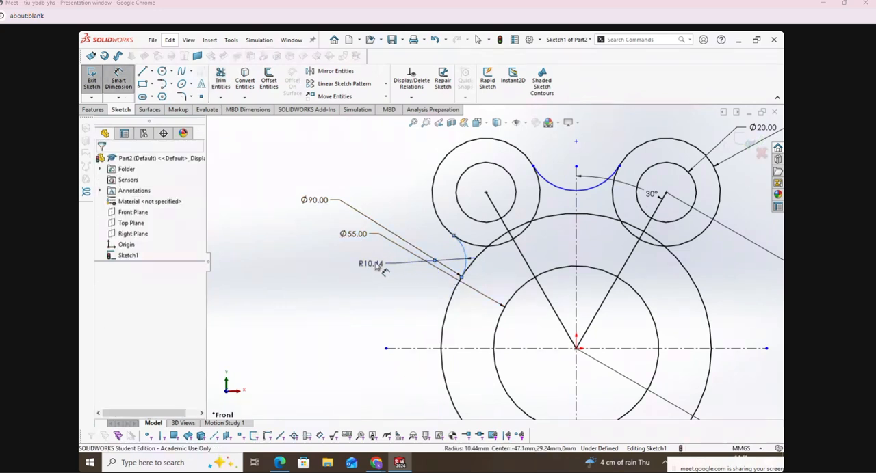
left_click(374, 266)
type("14")
key("Return")
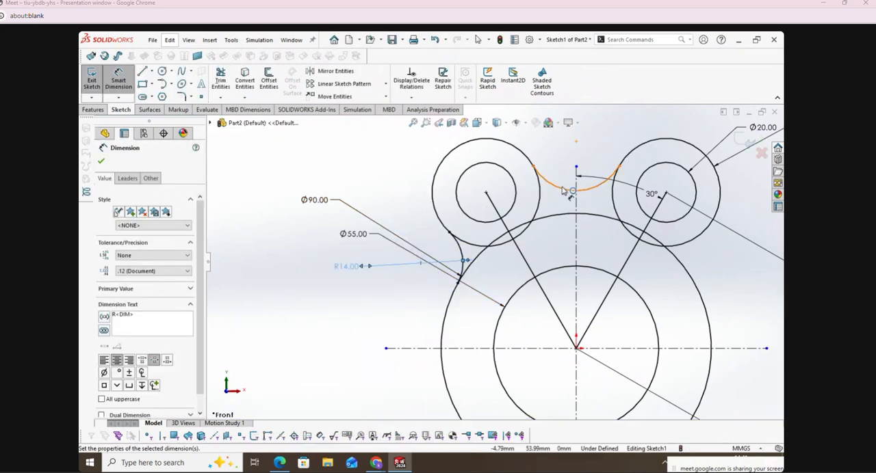
Step: Dimension the top arc between the two lug circles with a radius of 17 mm
left_click(562, 190)
left_click(566, 152)
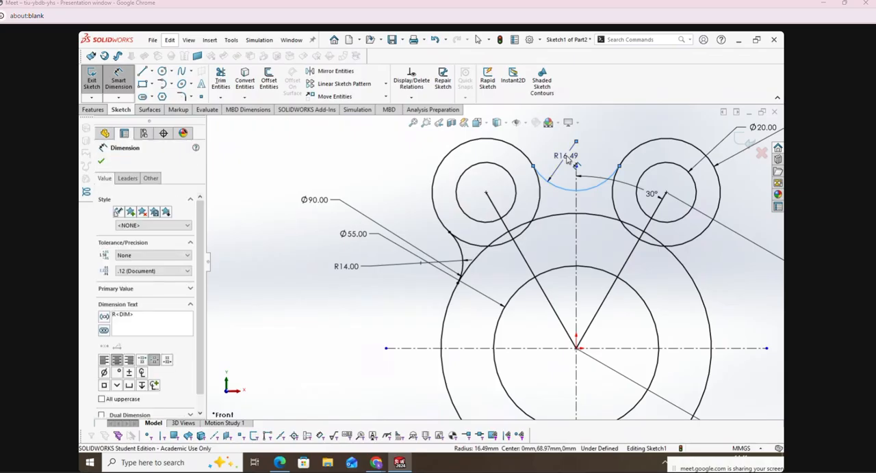
type("17")
key("Return")
left_click(320, 163)
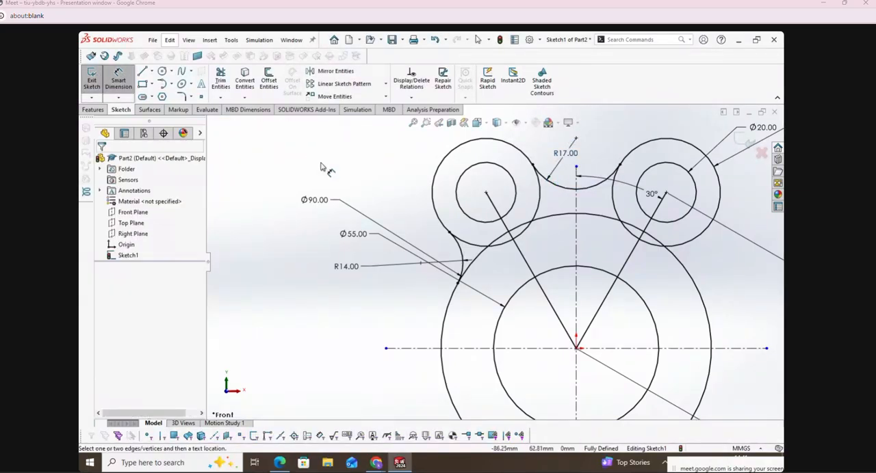
Step: Mirror the left 14 mm radius arc about the vertical centreline
scroll(385, 197, "up", 2)
scroll(689, 246, "down", 1)
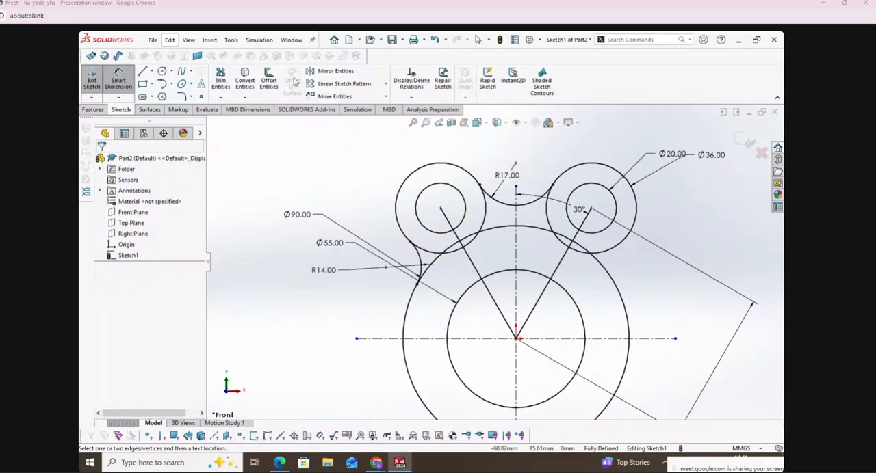
left_click(334, 71)
left_click(418, 264)
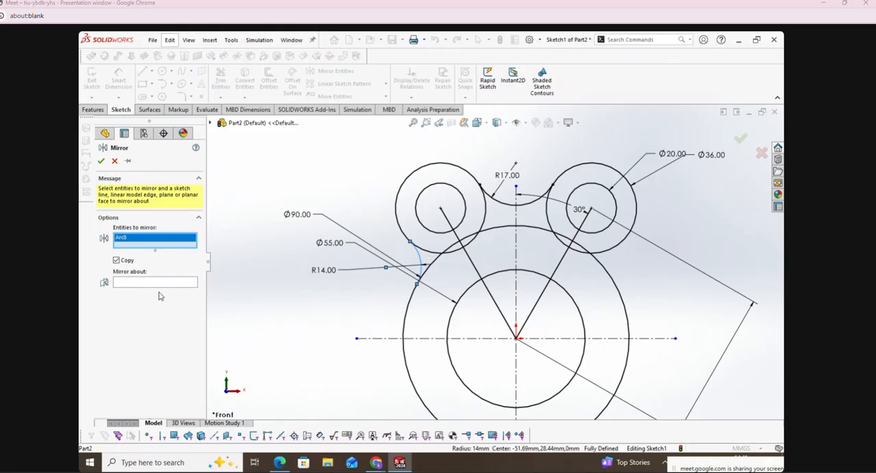
left_click(153, 284)
left_click(515, 265)
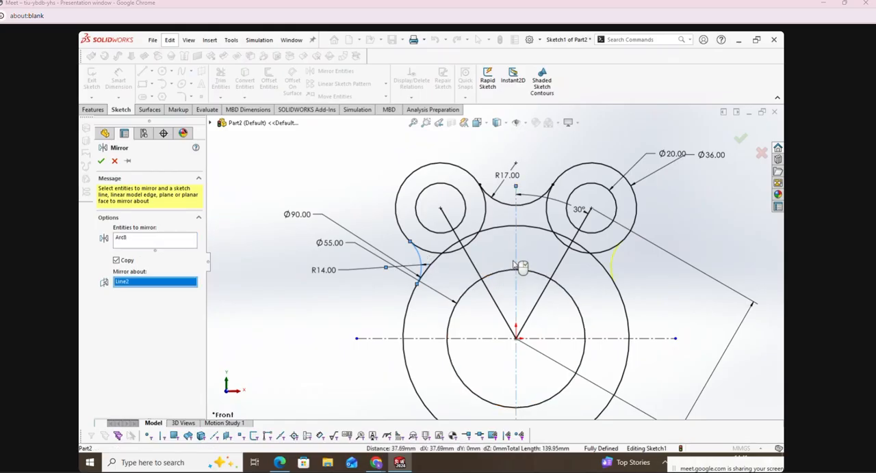
left_click(102, 161)
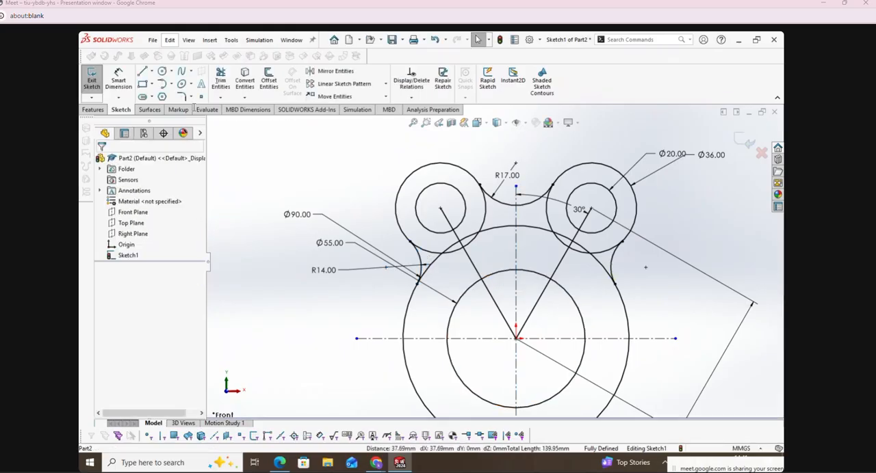
Step: Trim the inner portions of both upper 36 mm circles so the lugs blend into the fillet arcs, leaving the 90 mm circle whole
left_click(221, 79)
scroll(472, 236, "down", 2)
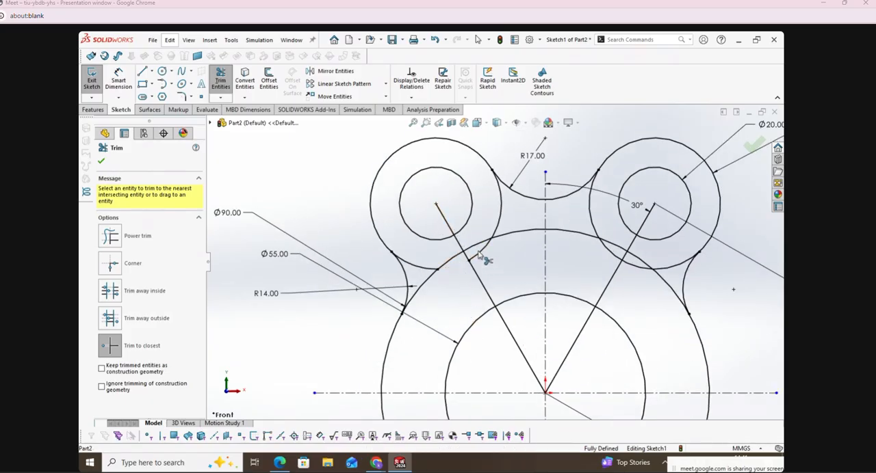
left_click(601, 254)
left_click(635, 271)
left_click(667, 269)
left_click(598, 232)
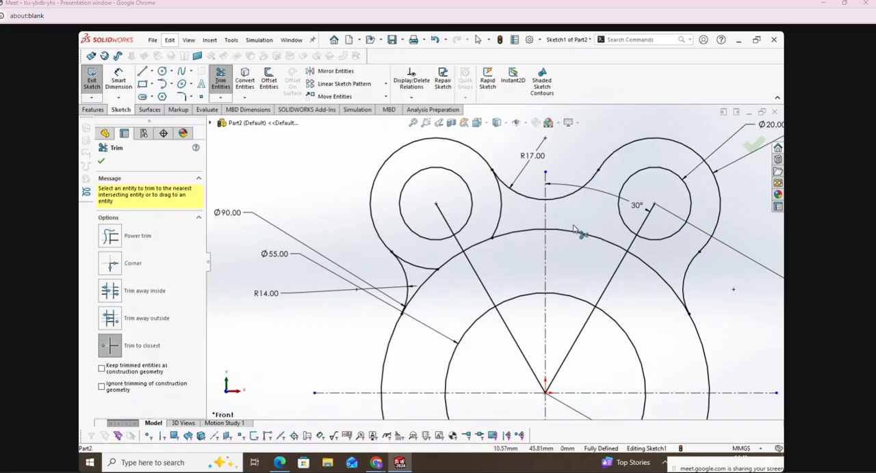
left_click(506, 217)
left_click(429, 271)
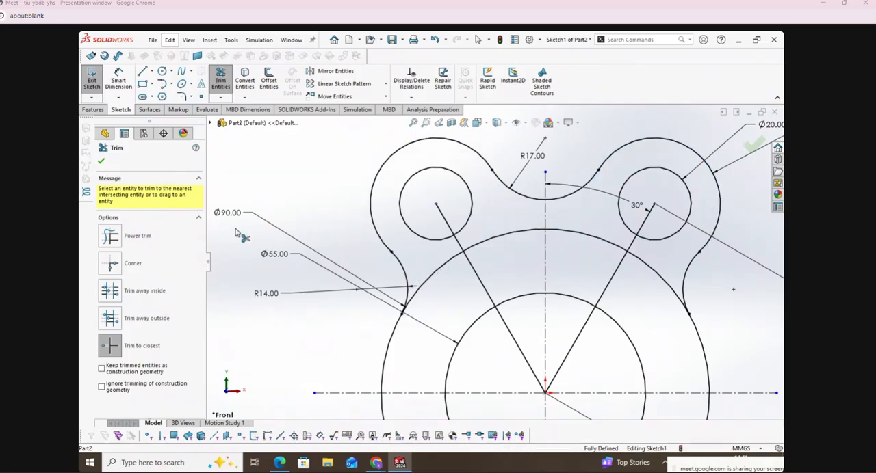
left_click(103, 162)
Step: Mirror the upper lug arcs, the 20 mm holes, the fillet arcs and both slanted lines about the horizontal centreline
scroll(494, 263, "up", 3)
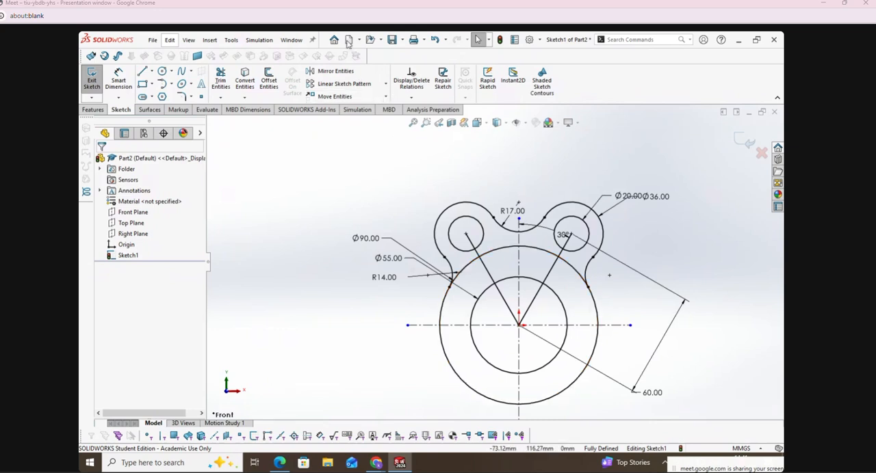
left_click(322, 71)
left_click_drag(402, 148, 621, 315)
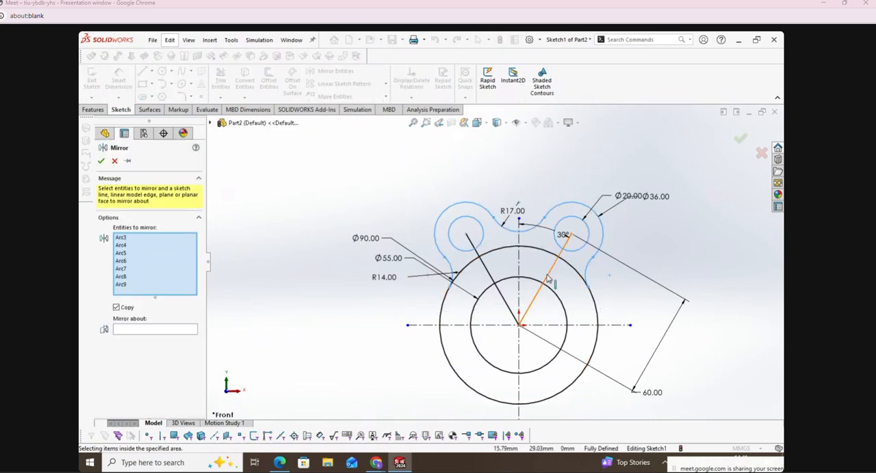
left_click(488, 272)
left_click(487, 271)
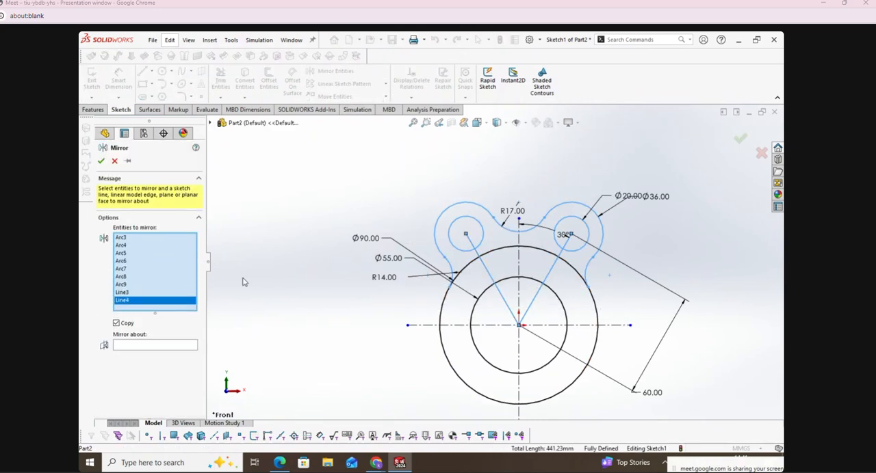
left_click(124, 346)
left_click(430, 325)
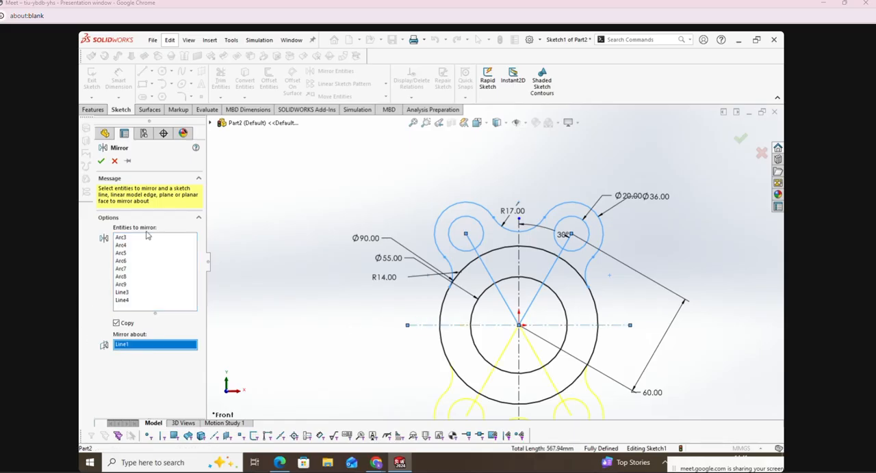
left_click(100, 161)
key("f")
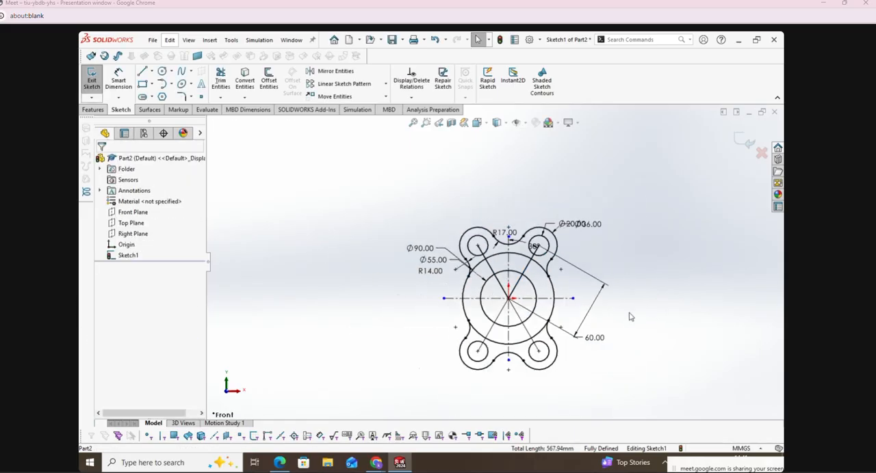
Step: Switch to the exercise PDF, mark the rib's edges and its width of 8 on the Cover drawing, and return to SOLIDWORKS
scroll(630, 317, "down", 4)
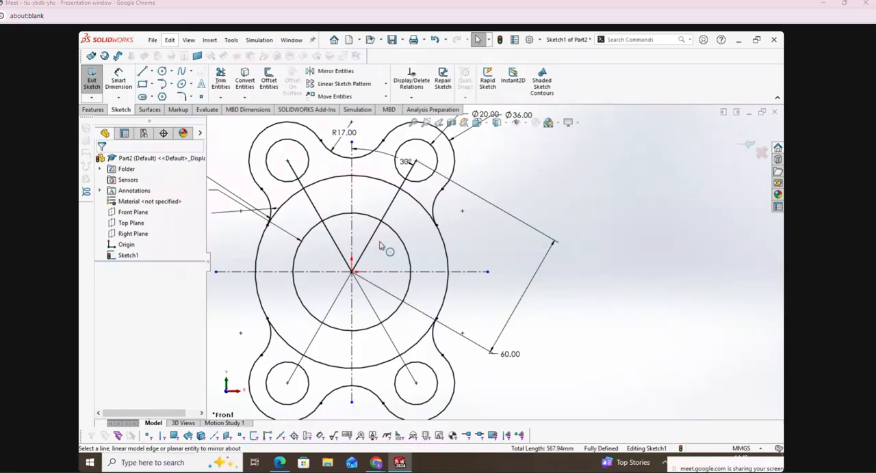
left_click(280, 463)
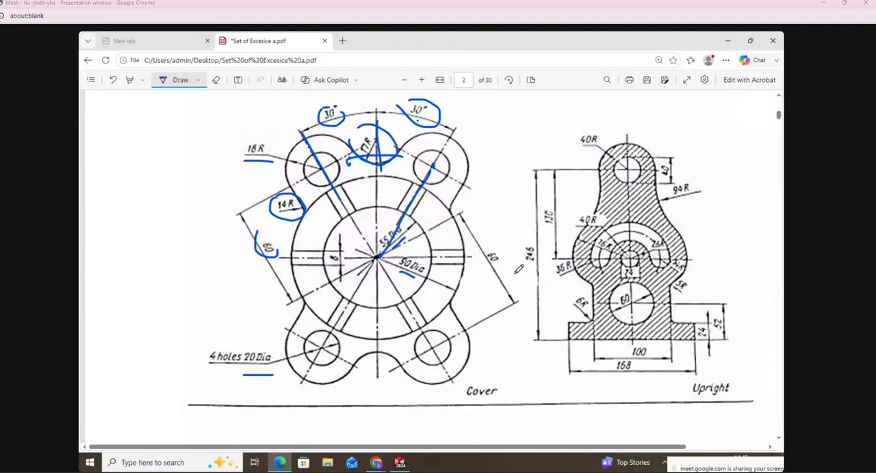
scroll(519, 269, "down", 1)
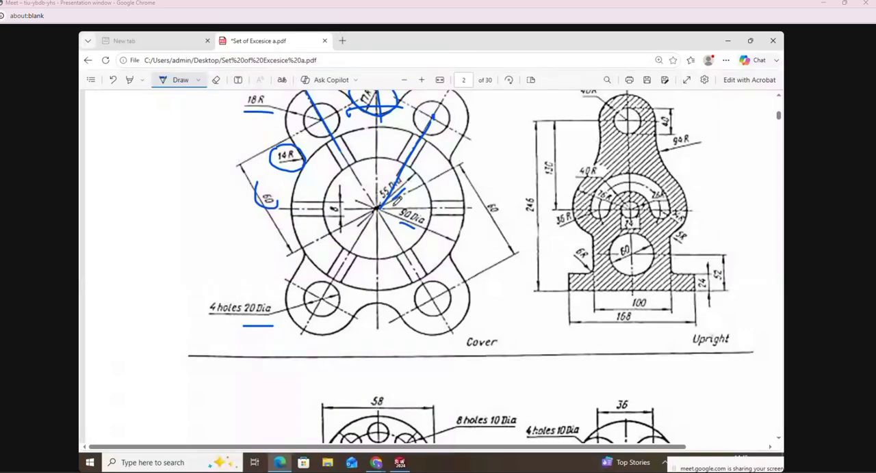
left_click_drag(394, 225, 412, 232)
left_click(400, 463)
Step: Draw a center rectangle on the horizontal centreline across the ring's right side, about 31 mm long, and dimension its height as 8 mm
left_click(142, 83)
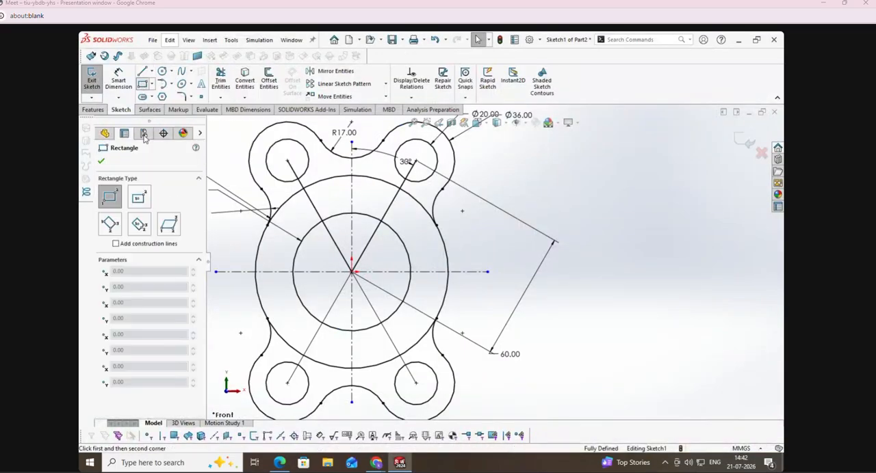
left_click(138, 198)
left_click(429, 272)
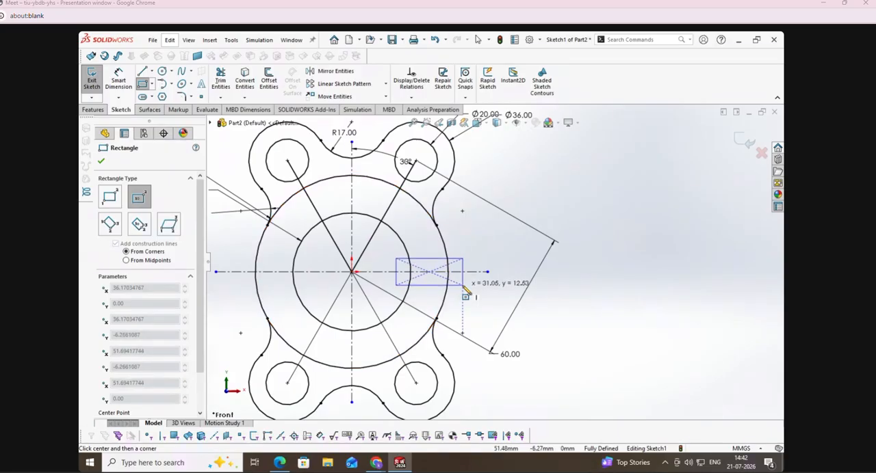
left_click(463, 285)
left_click(119, 80)
left_click(463, 279)
left_click(535, 272)
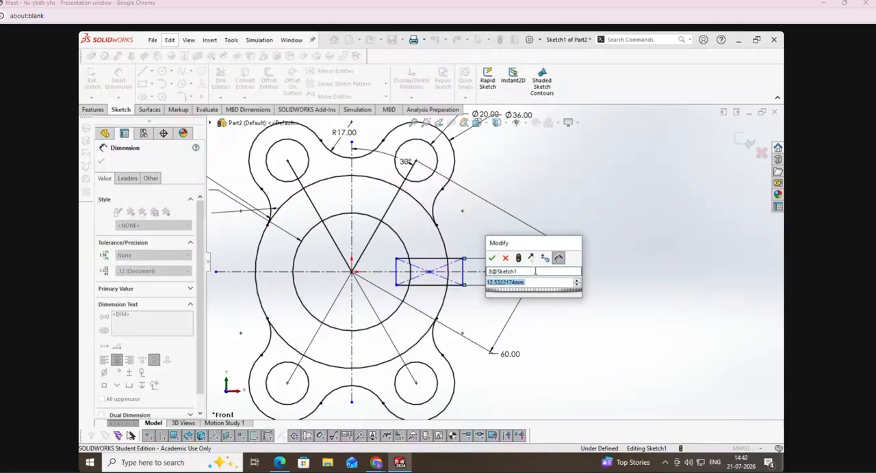
type("8")
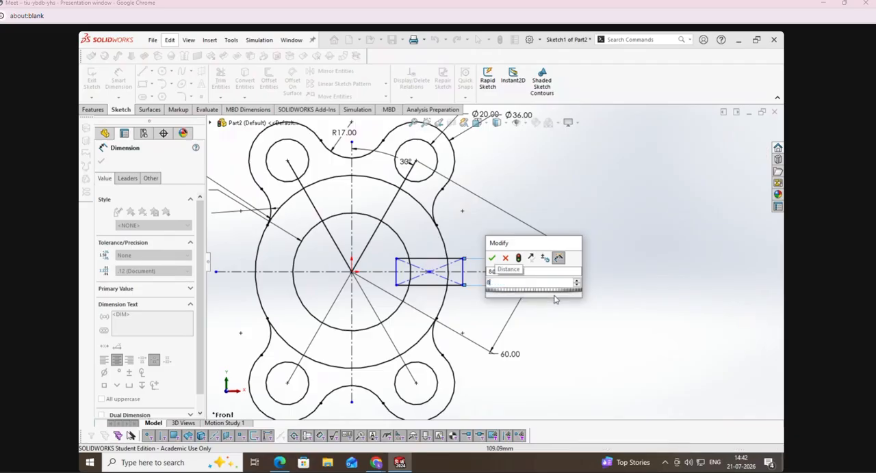
key("Return")
Step: Trim the rectangle's edges and construction diagonals that lie inside the 55 mm circle
left_click(216, 83)
scroll(400, 266, "down", 5)
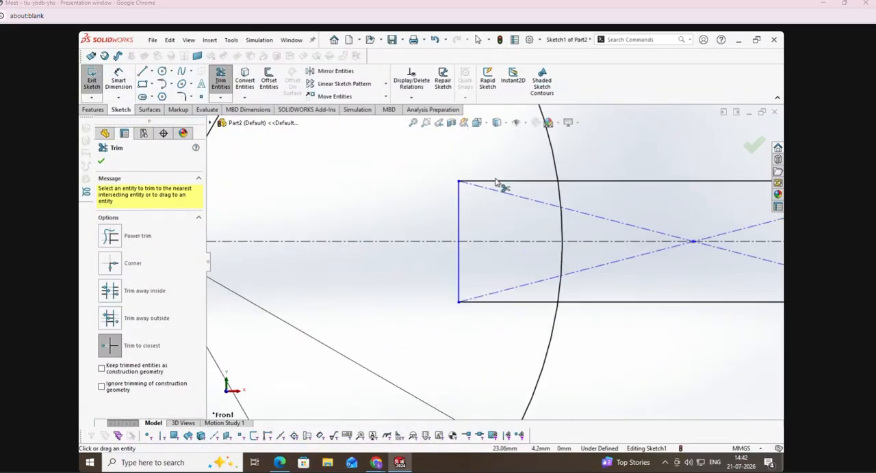
left_click(496, 183)
left_click(459, 218)
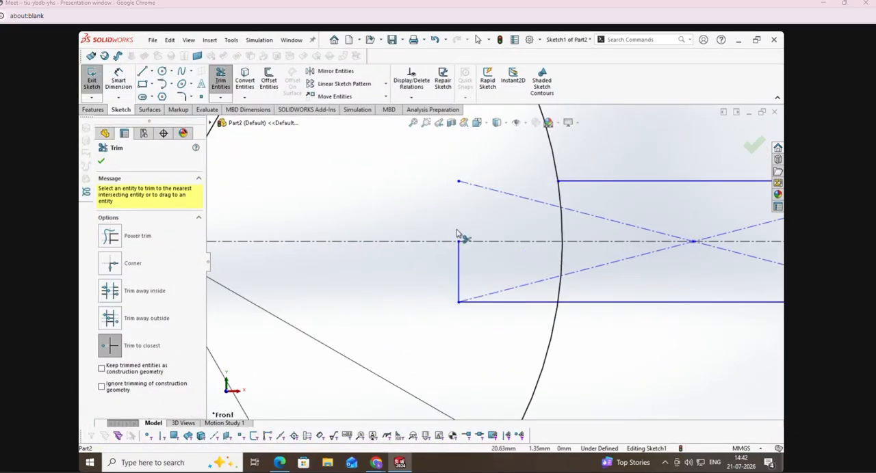
left_click(462, 293)
left_click(477, 301)
left_click(479, 300)
left_click(503, 195)
scroll(444, 256, "up", 5)
scroll(689, 257, "up", 3)
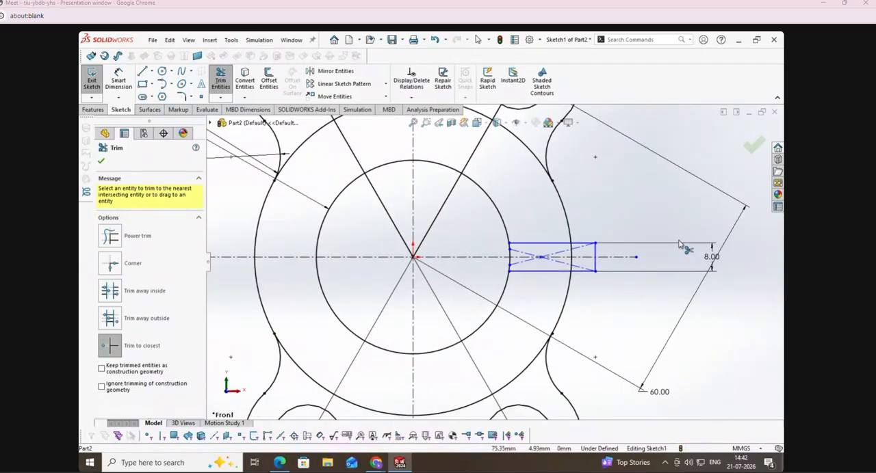
Step: Trim the rib rectangle's edges and construction diagonals that extend beyond the 90 mm circle
scroll(743, 249, "down", 6)
left_click(459, 272)
left_click(458, 299)
left_click(428, 314)
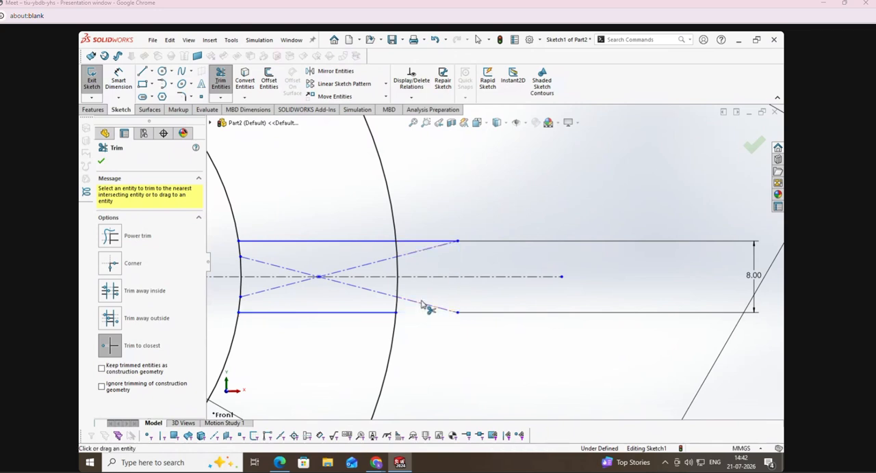
left_click(418, 243)
left_click(453, 249)
left_click(443, 310)
key("Escape")
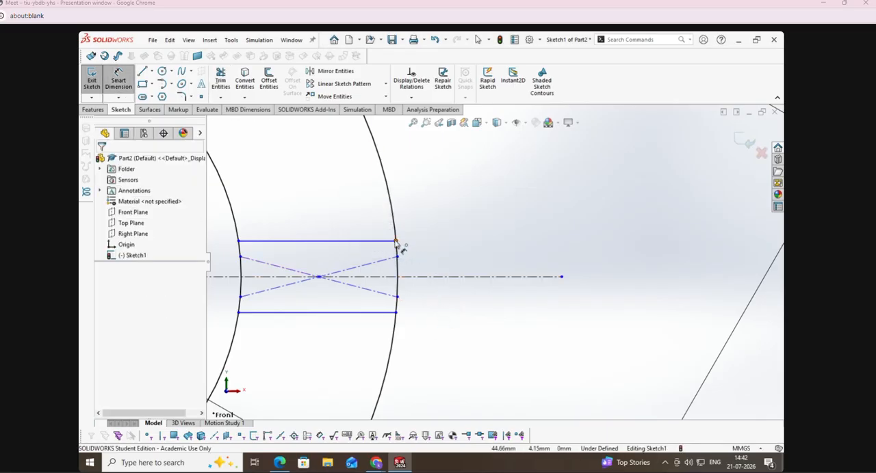
Step: Dimension the distance between the rib's two horizontal lines as 8 mm
left_click(397, 313)
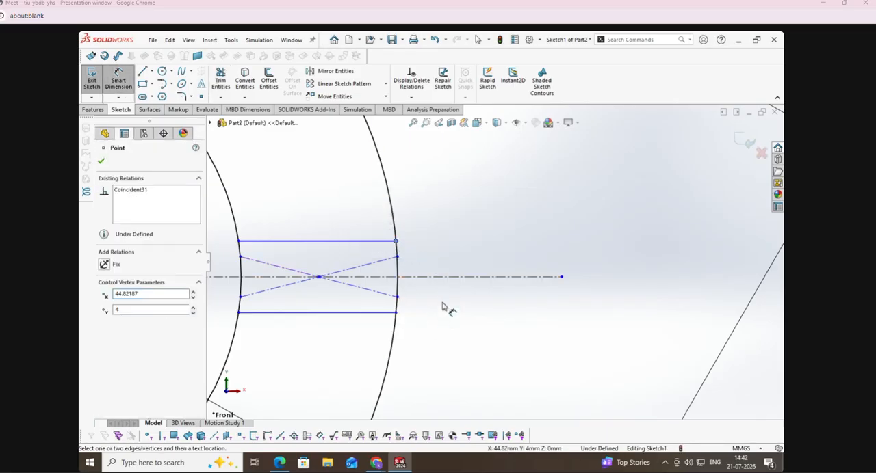
left_click(100, 161)
left_click(118, 79)
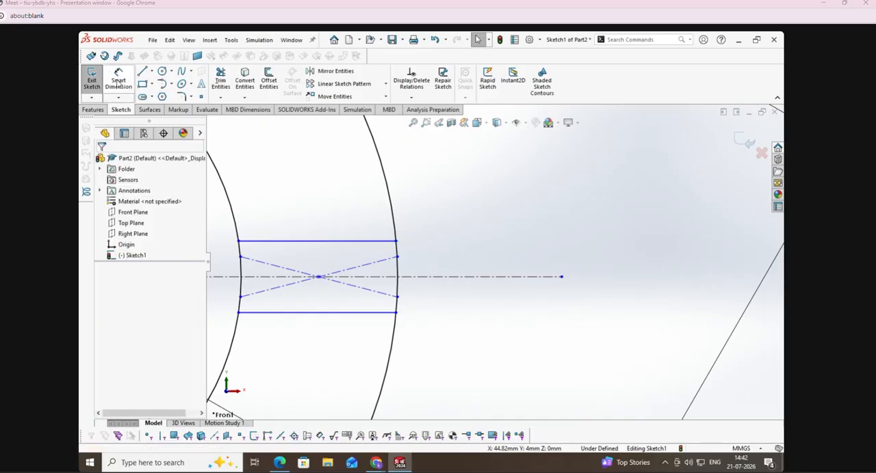
left_click(334, 241)
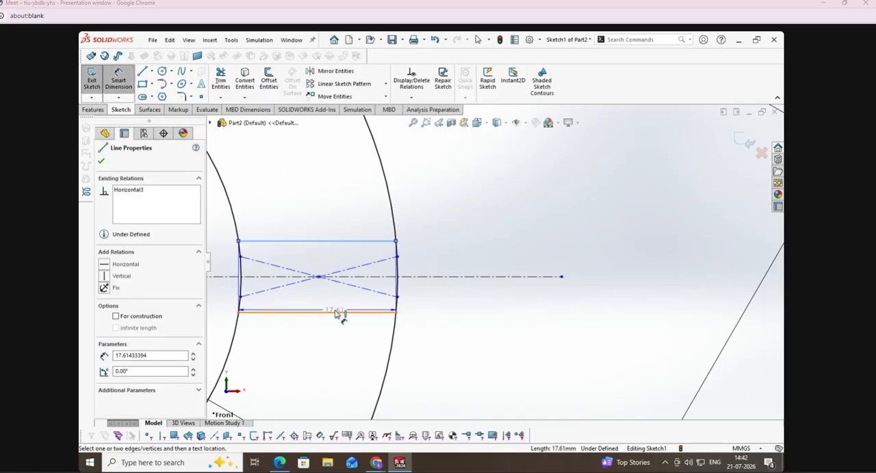
left_click(335, 312)
left_click(446, 290)
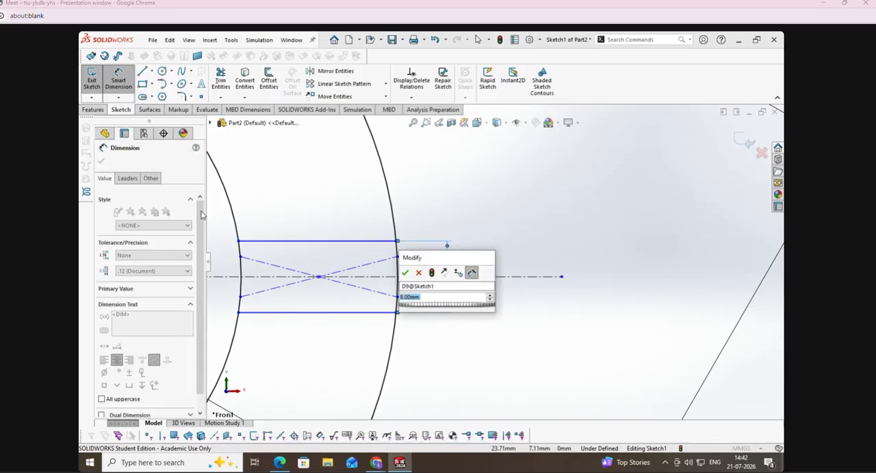
left_click(406, 273)
Step: Pattern the rib's two horizontal lines circularly around the origin with 6 equally spaced instances over 360°, and exit the sketch
scroll(579, 283, "up", 8)
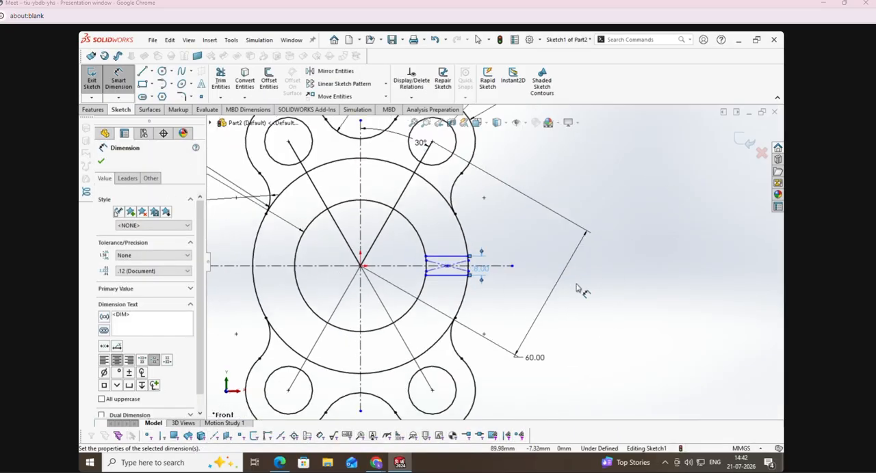
left_click(385, 83)
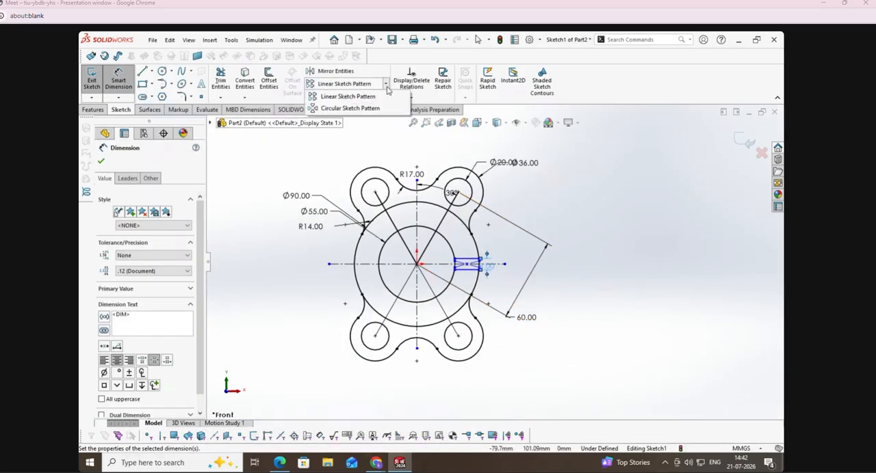
left_click(342, 108)
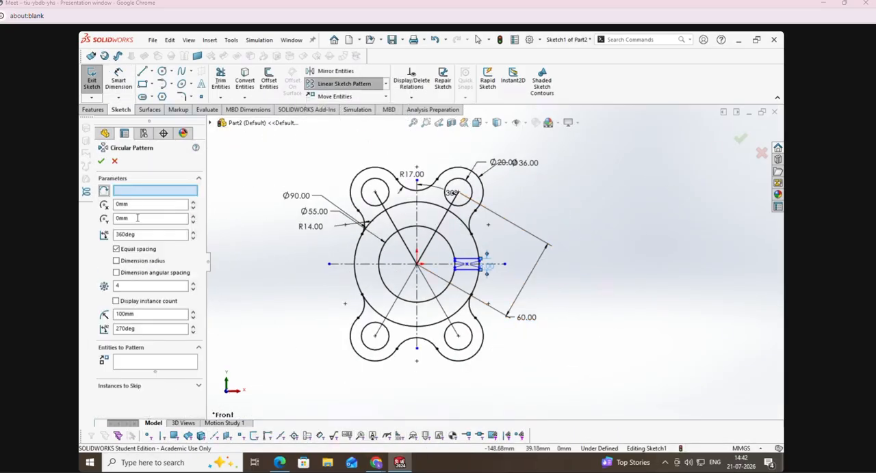
left_click(417, 264)
left_click(193, 284)
left_click(193, 283)
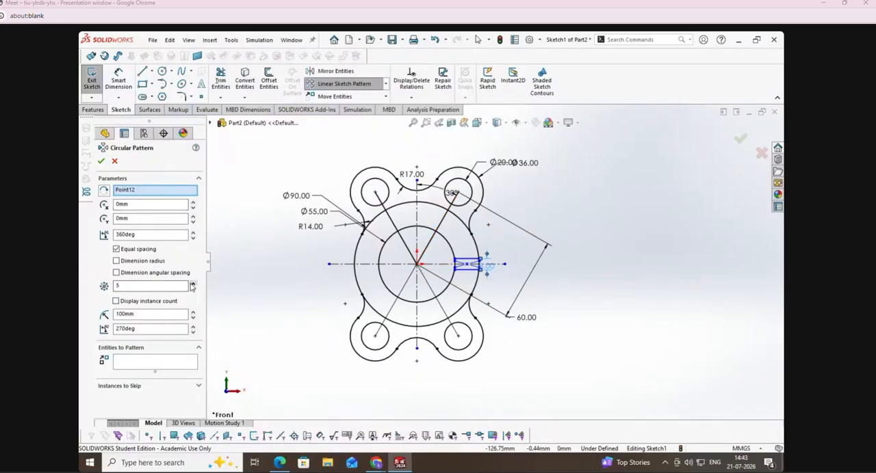
left_click(161, 364)
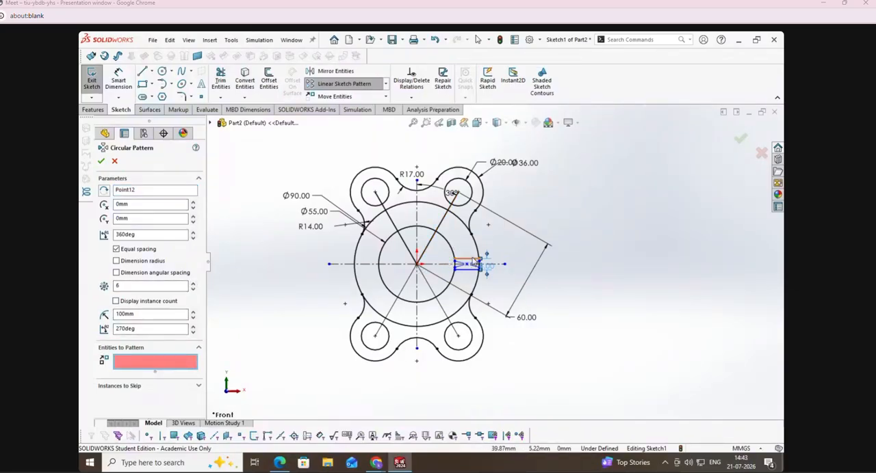
left_click(465, 261)
left_click(465, 268)
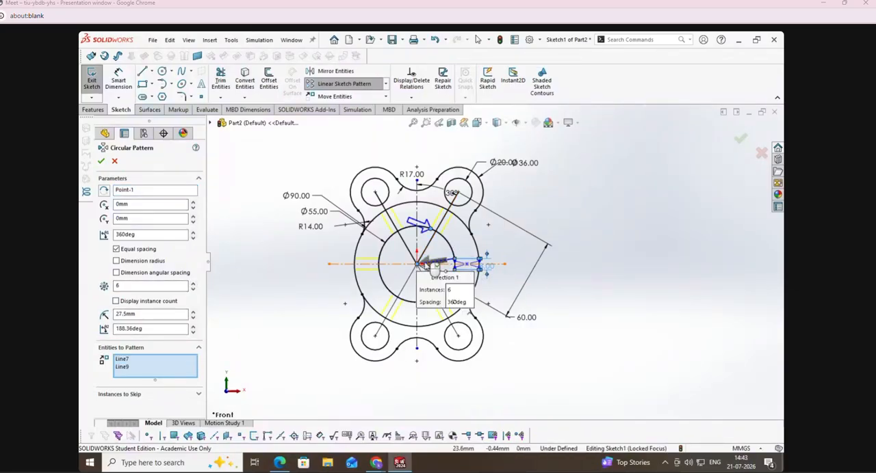
left_click(101, 161)
left_click(91, 79)
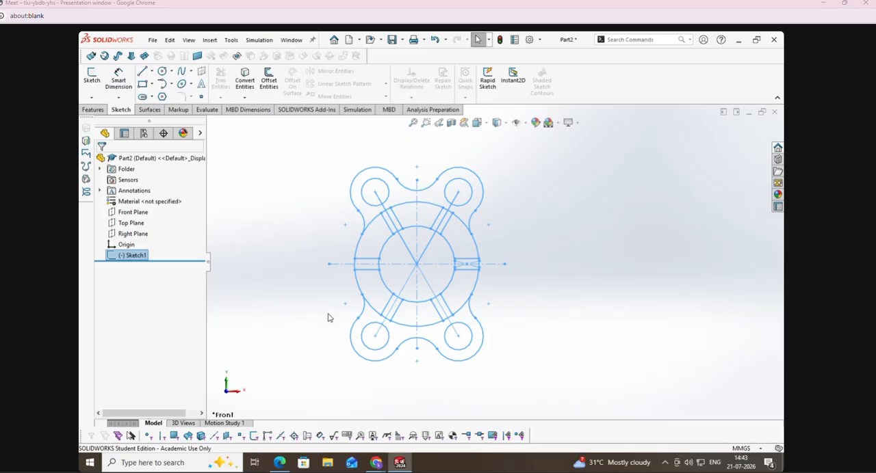
Step: Undo the circular rib pattern, the trims, the 8 mm dimension and the center rectangle
key("ctrl+z")
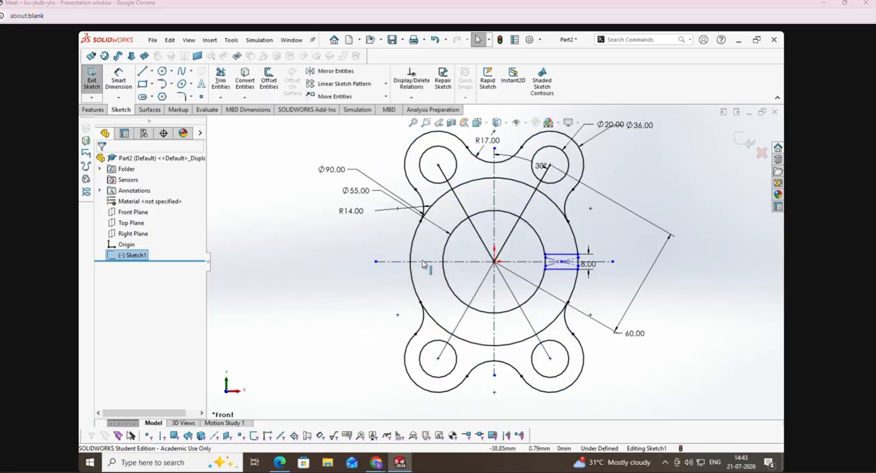
key("ctrl+z")
key("ctrl+z")
key("ctrl+z")
key("ctrl+z")
key("ctrl+z")
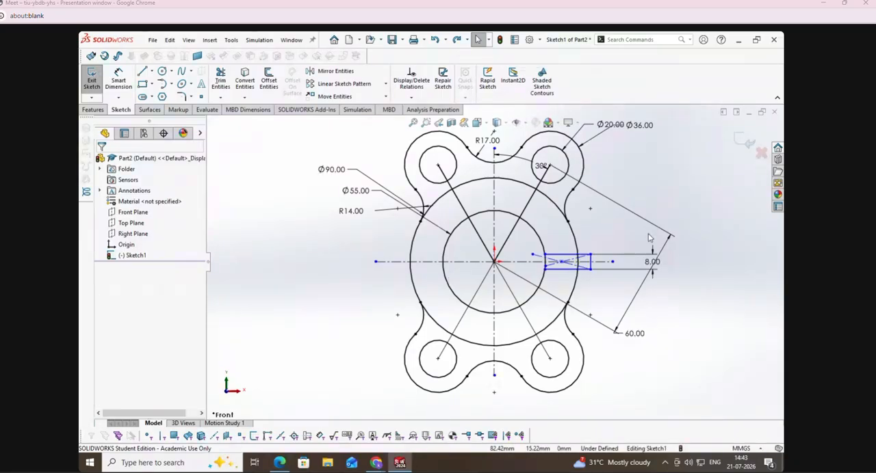
key("ctrl+z")
key("ctrl+z")
scroll(602, 257, "up", 2)
scroll(514, 258, "down", 7)
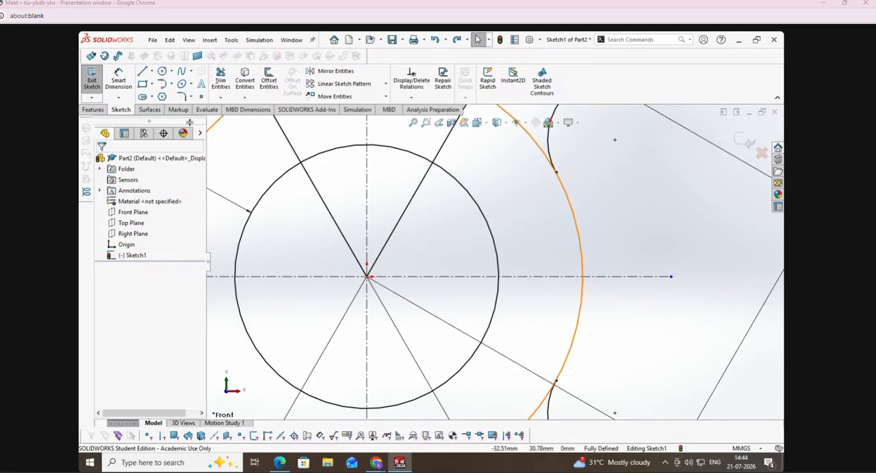
Step: Draw a center rectangle on the horizontal centreline, crossing both the 55 mm and 90 mm circles, and dimension its height as 8 mm
left_click(143, 84)
left_click(141, 201)
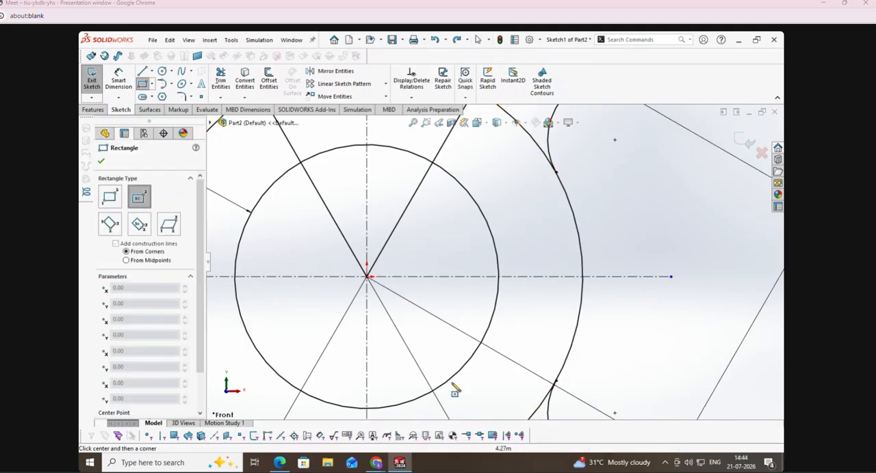
left_click(537, 276)
left_click(614, 320)
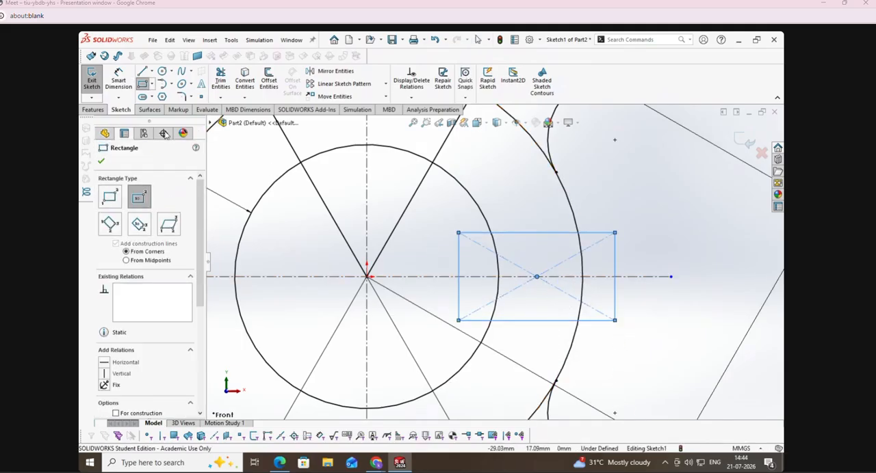
left_click(118, 81)
left_click(534, 233)
left_click(529, 320)
left_click(723, 282)
type("8")
key("Return")
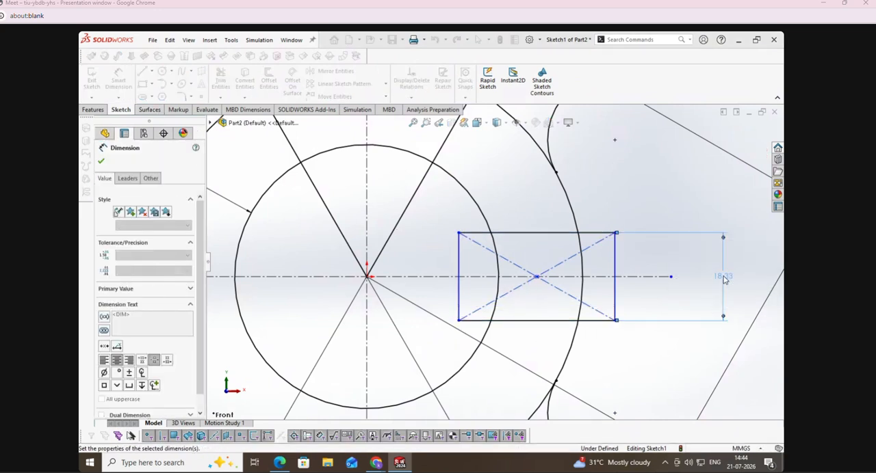
Step: Trim the rectangle's edges and diagonals inside the 55 mm circle and outside the 90 mm circle
left_click(221, 81)
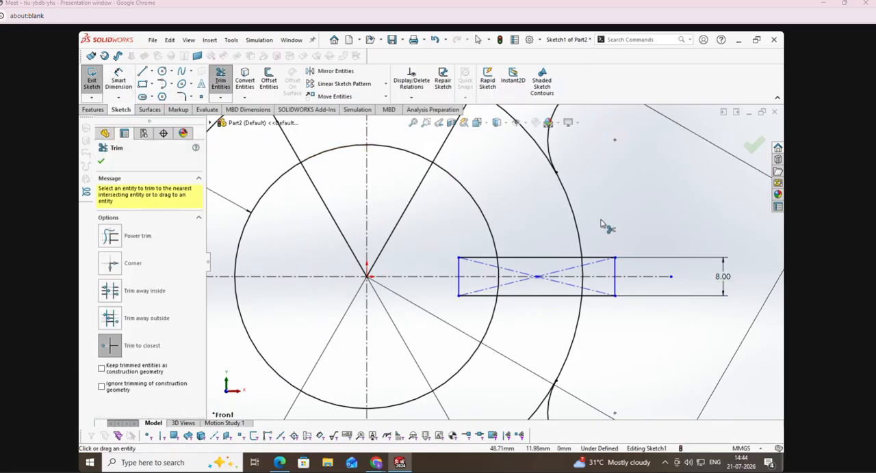
left_click(615, 279)
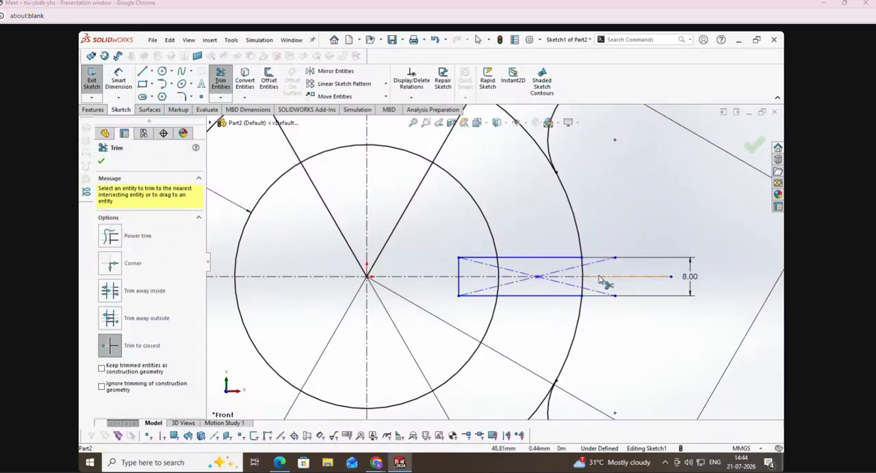
left_click(458, 267)
left_click(469, 296)
left_click(469, 289)
left_click(483, 259)
left_click(478, 264)
left_click(482, 290)
left_click(606, 262)
left_click(598, 296)
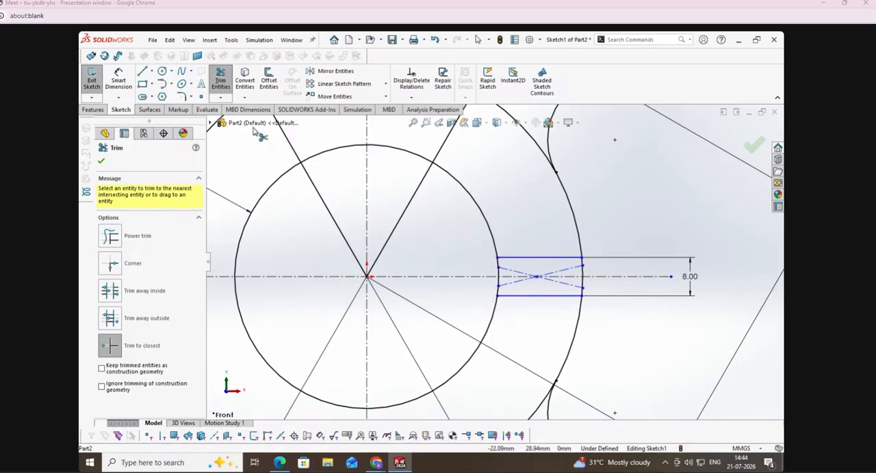
Step: Create a circular sketch pattern of the trimmed rib's two horizontal lines about the origin, 6 equally spaced instances over 360°, and exit the sketch
left_click(385, 84)
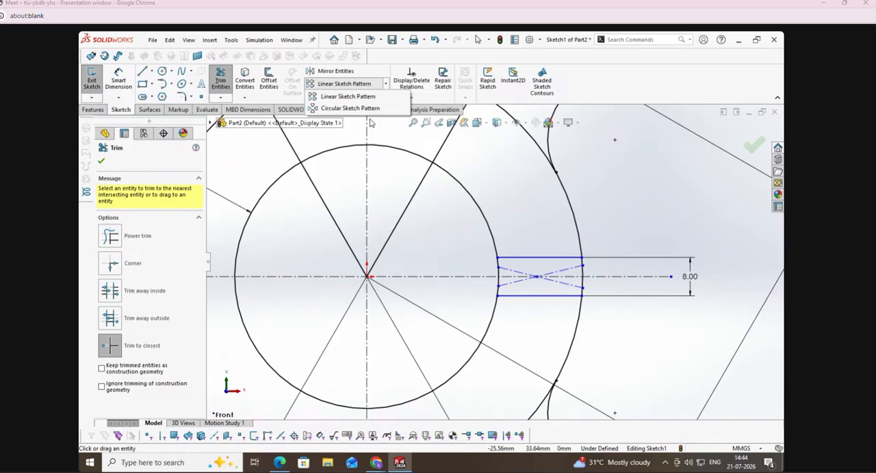
left_click(349, 108)
left_click(170, 191)
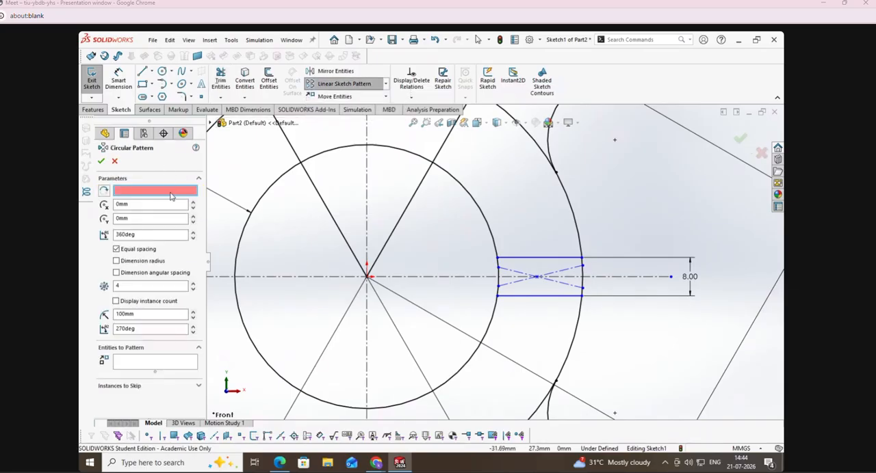
left_click(366, 276)
left_click(193, 282)
left_click(193, 282)
left_click(180, 367)
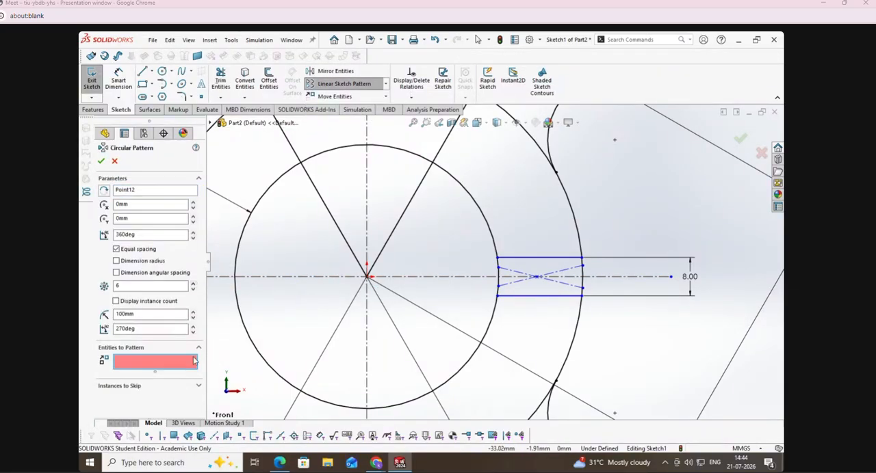
left_click(547, 259)
left_click(535, 296)
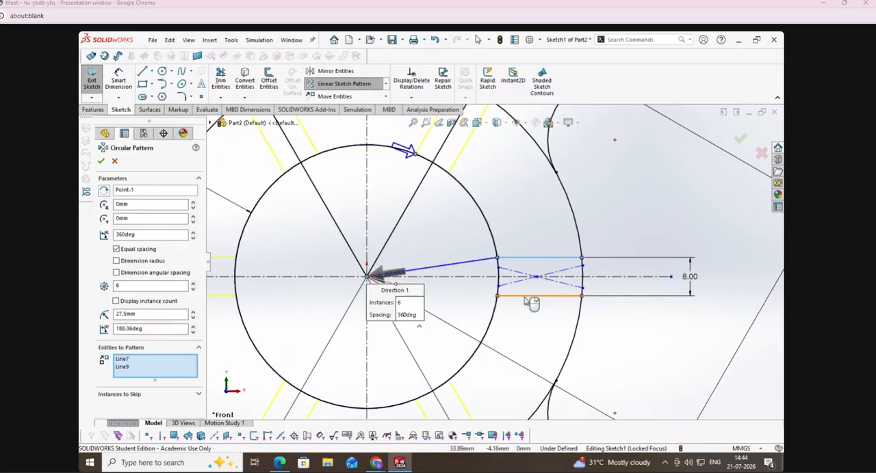
left_click(100, 161)
left_click(91, 78)
key("f")
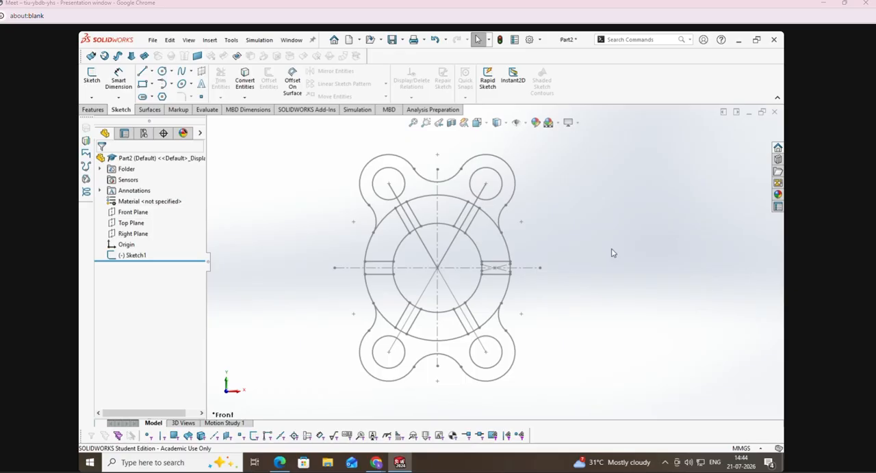
Step: Switch to the exercise PDF, handwrite 1, 2 and 3 beside the Upright, Housing and Bracket drawings, and return to SOLIDWORKS
key("alt+Tab")
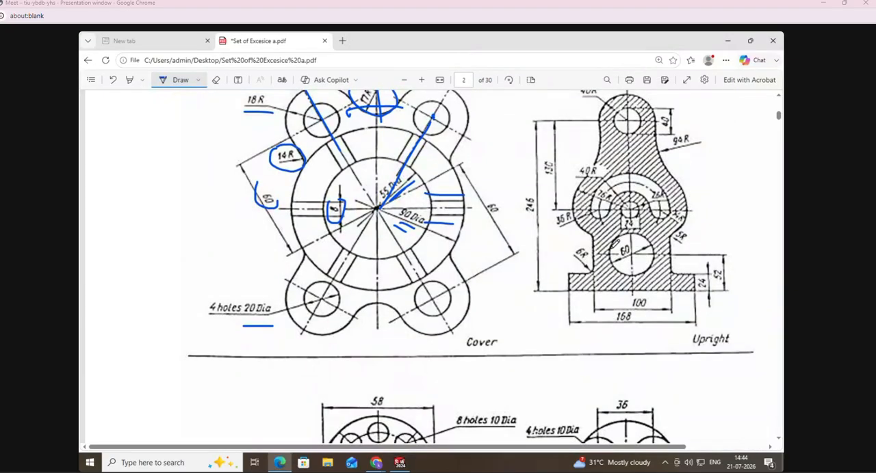
left_click(403, 80)
left_click(404, 80)
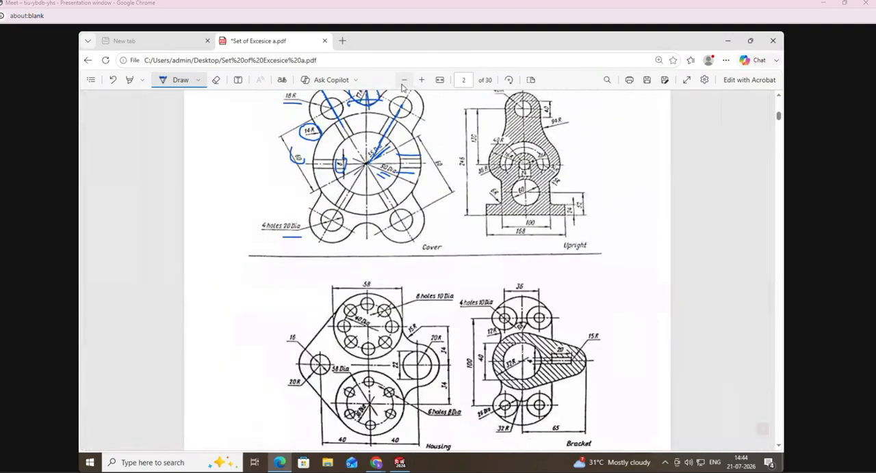
left_click_drag(593, 128, 621, 159)
left_click_drag(277, 289, 313, 333)
mouse_move(580, 275)
left_mouse_down()
mouse_move(590, 312)
mouse_move(575, 322)
left_mouse_up()
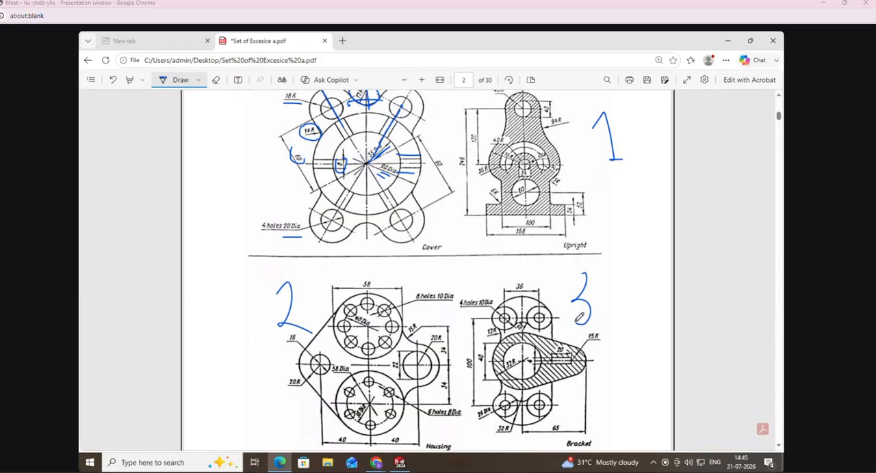
scroll(679, 160, "down", 3)
left_click(422, 84)
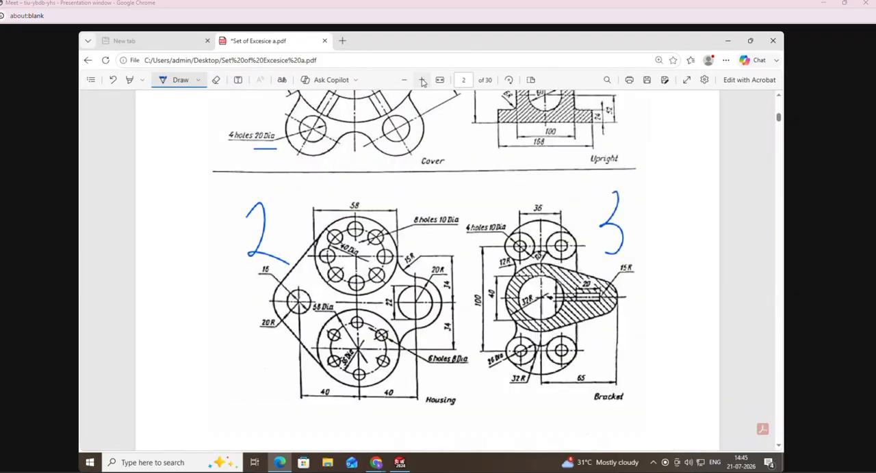
left_click(422, 84)
left_click(422, 85)
scroll(459, 220, "down", 2)
left_click(396, 468)
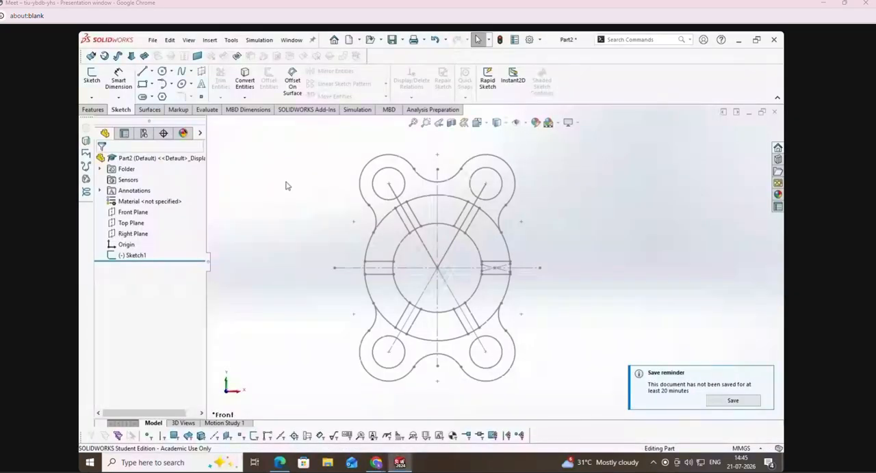
Step: Delete the completed Cover sketch from the part and start a new sketch on the Front Plane
right_click(145, 262)
right_click(138, 257)
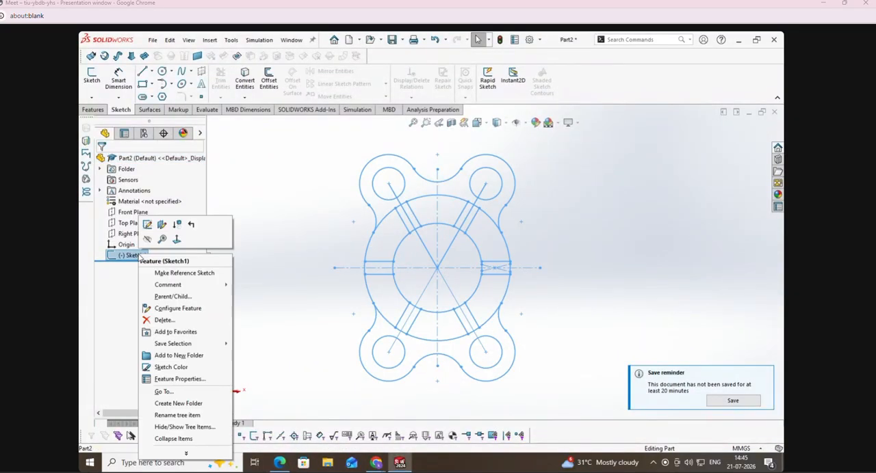
left_click(170, 319)
left_click(497, 197)
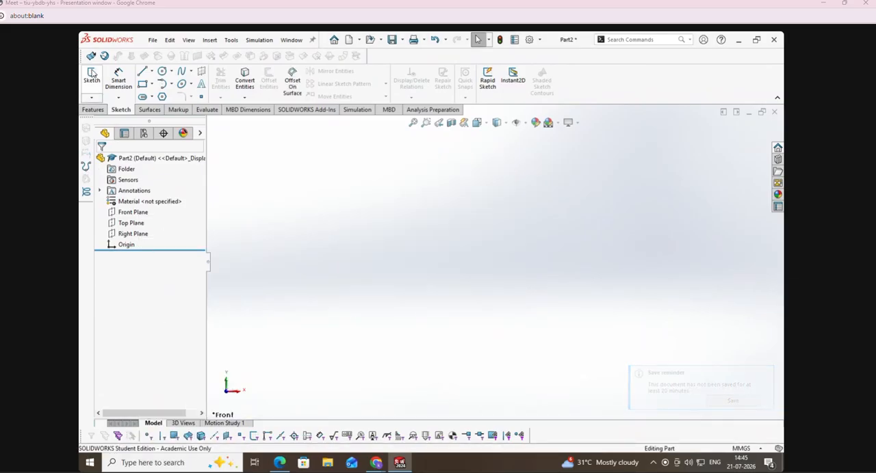
left_click(92, 75)
left_click(391, 200)
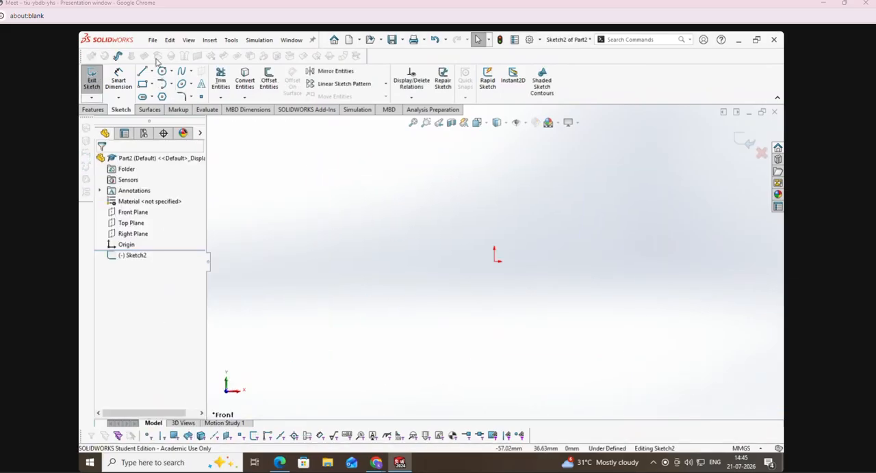
Step: Draw horizontal and vertical midpoint construction lines centred on the origin, about 131 mm and 120 mm long
left_click(142, 72)
left_click(134, 230)
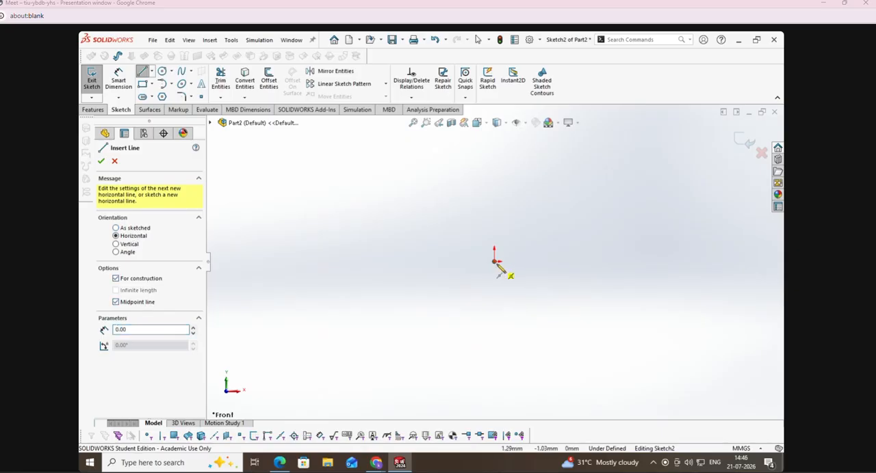
left_click(495, 261)
left_click(618, 261)
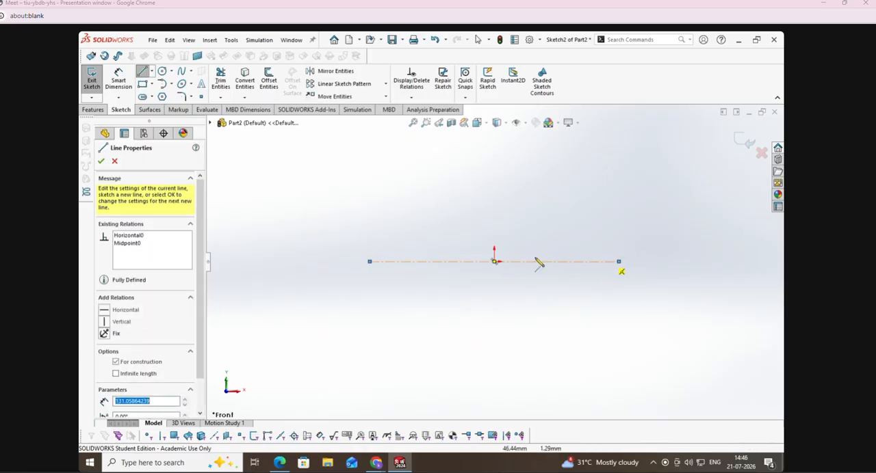
left_click(101, 161)
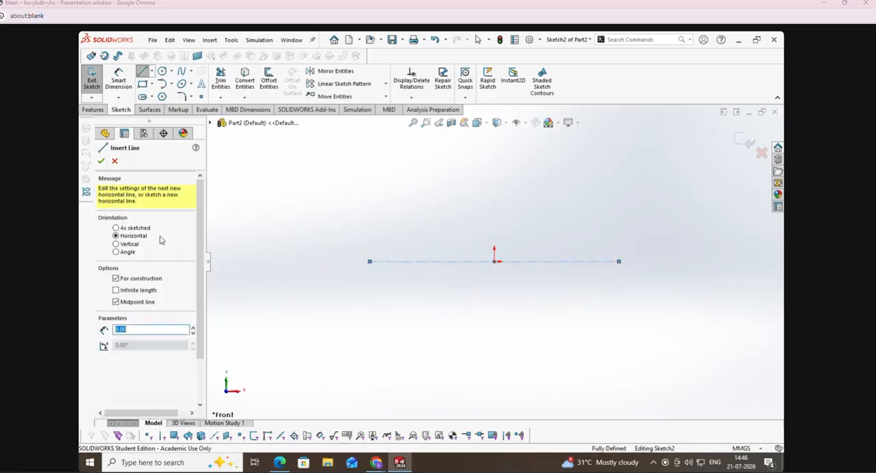
left_click(117, 245)
left_click(494, 261)
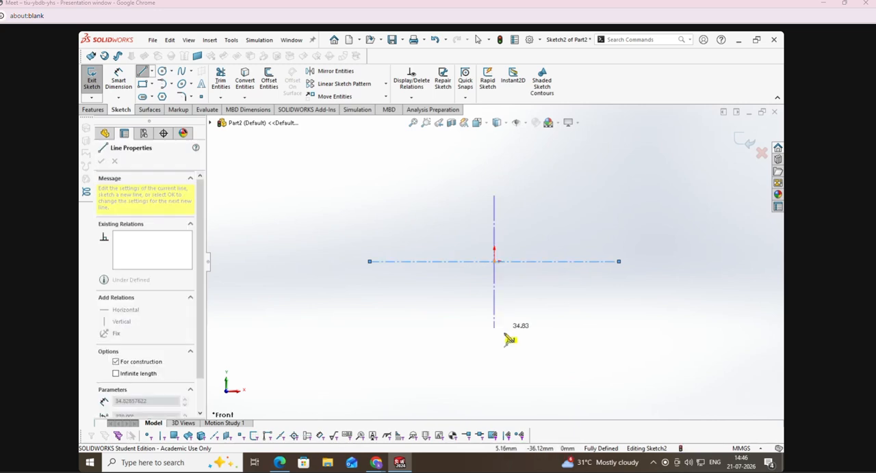
left_click(494, 375)
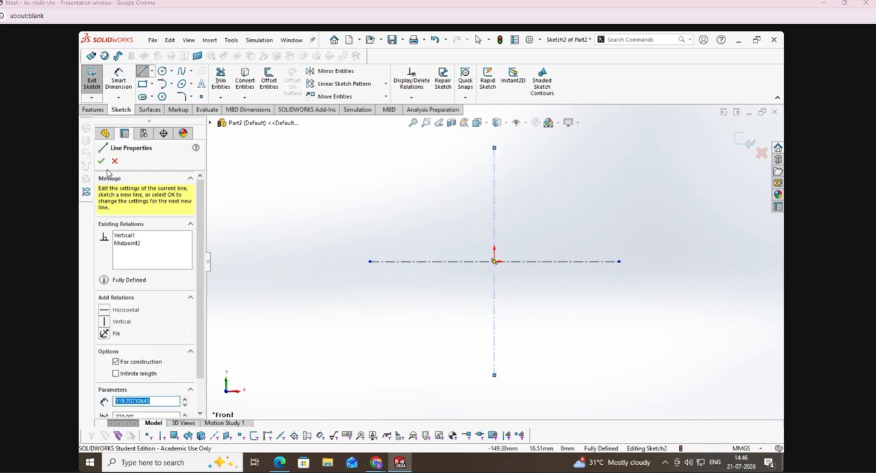
left_click(101, 161)
Step: Check the Housing drawing in the exercise PDF, return to SOLIDWORKS and sketch two concentric circles above and below the origin on the vertical centreline
left_click(280, 463)
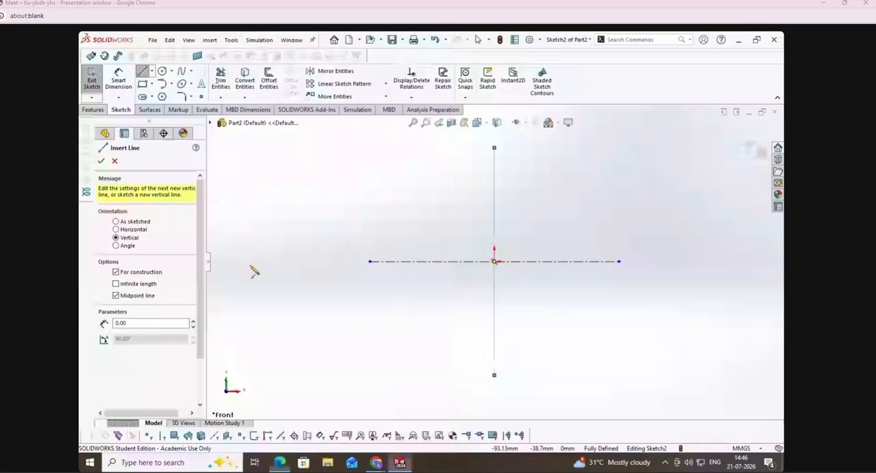
left_click(400, 463)
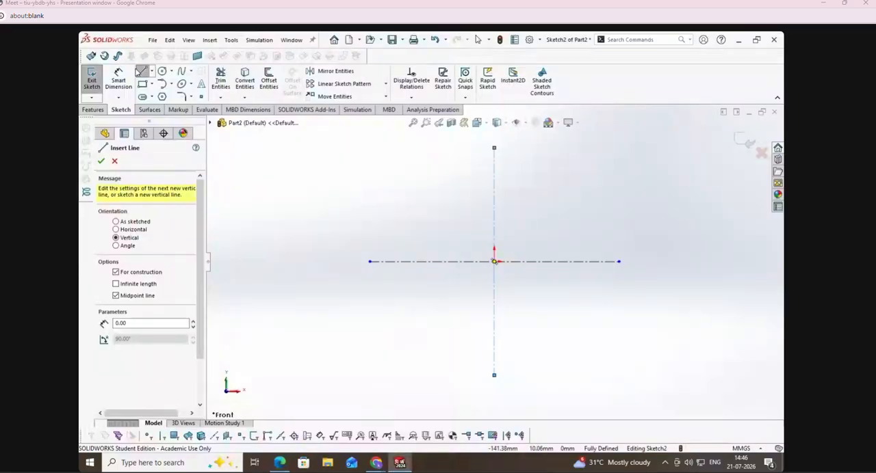
left_click(162, 72)
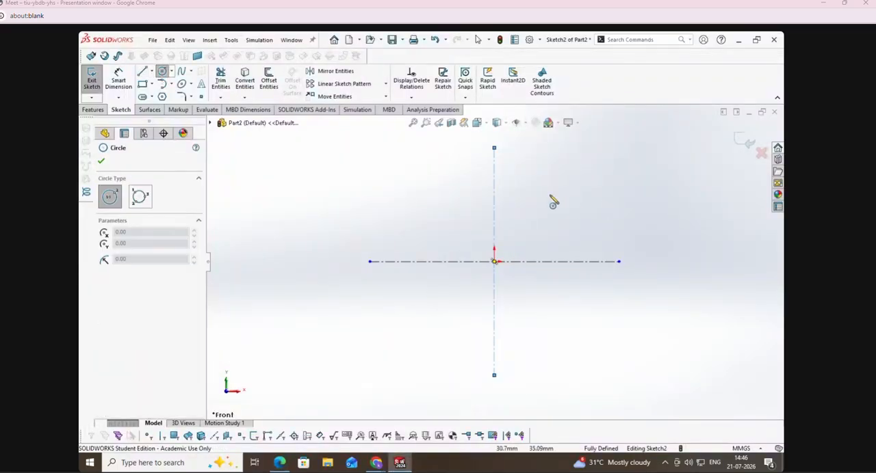
left_click(495, 192)
left_click(508, 199)
left_click(500, 197)
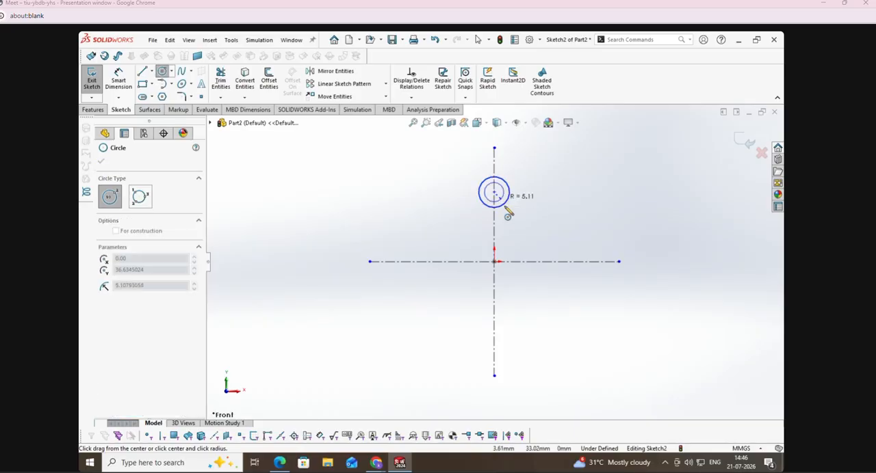
left_click(513, 219)
left_click(494, 322)
left_click(515, 336)
left_click(494, 322)
left_click(527, 355)
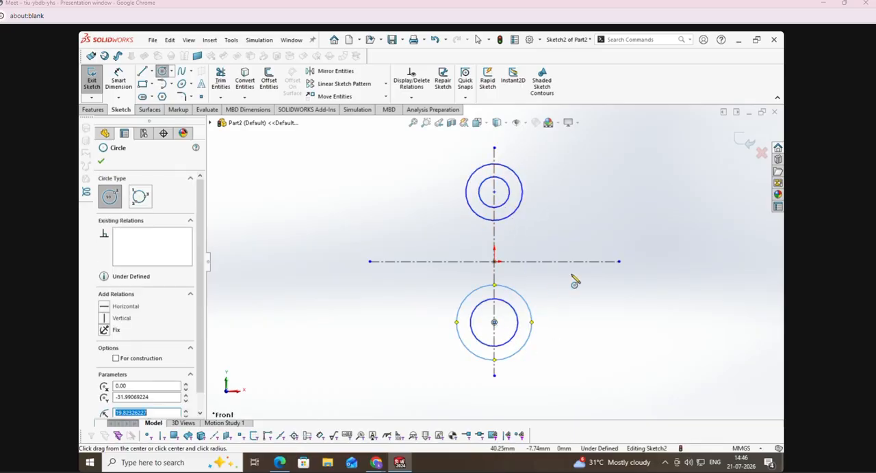
Step: Sketch two concentric circles on each side of the origin along the horizontal centreline, centred about 39 mm away
left_click(568, 261)
left_click(580, 253)
left_click(568, 261)
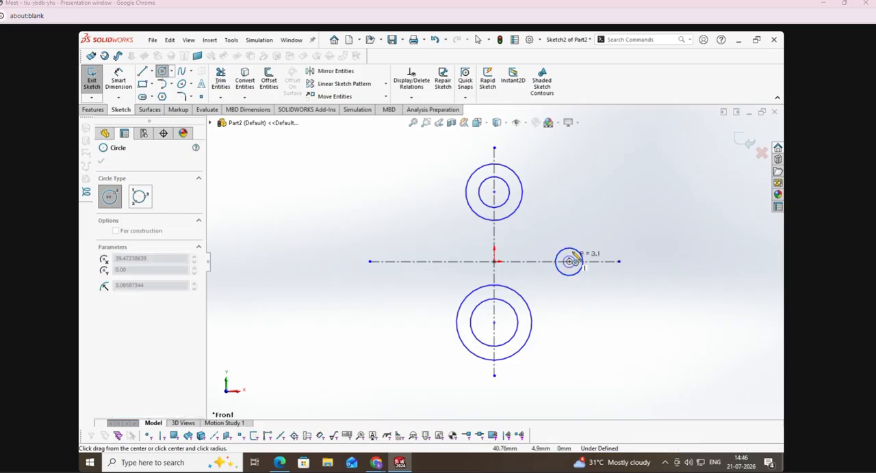
left_click(585, 236)
left_click(419, 261)
left_click(428, 271)
left_click(418, 261)
left_click(419, 228)
key("Escape")
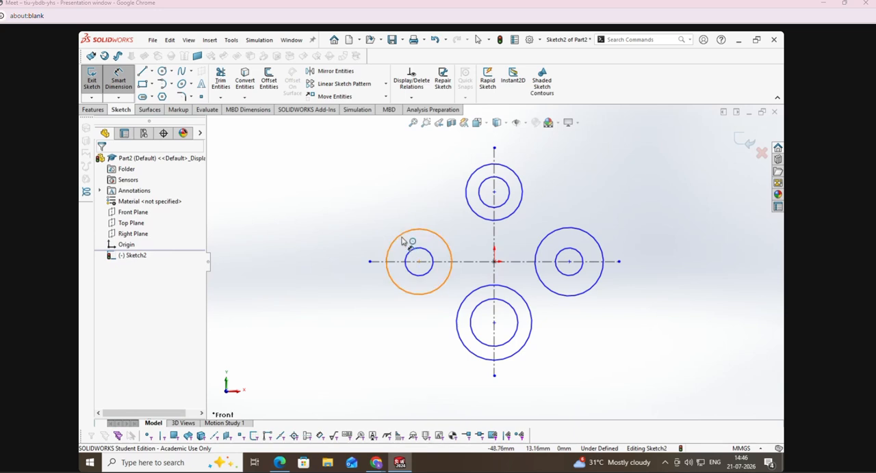
Step: Dimension the upper pair of circles with diameters of 58 mm for the outer and 40 mm for the inner
left_click(514, 171)
left_click(548, 155)
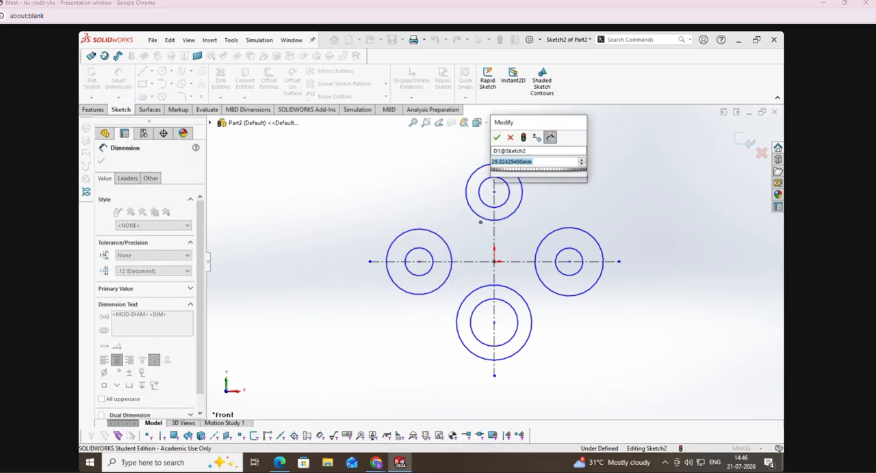
type("58")
key("Return")
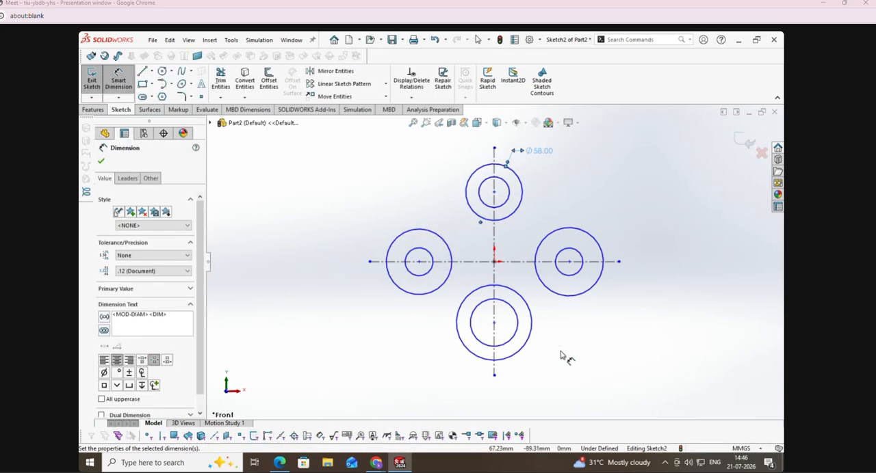
left_click(507, 186)
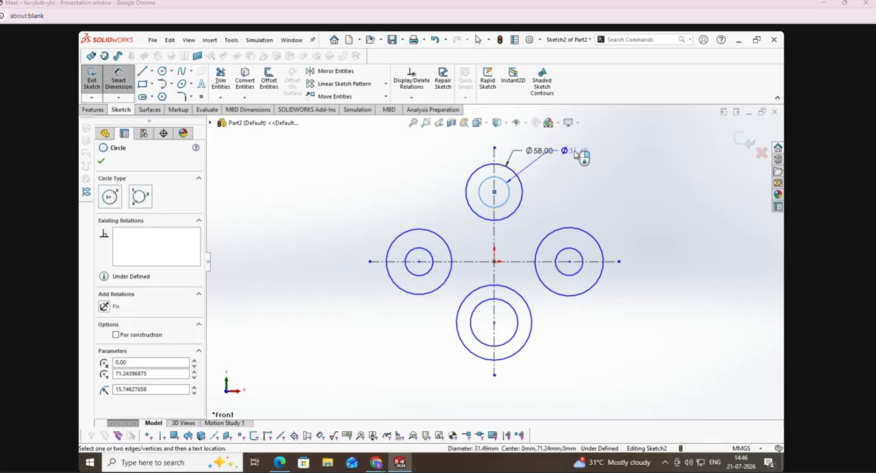
left_click(574, 157)
type("40")
key("Return")
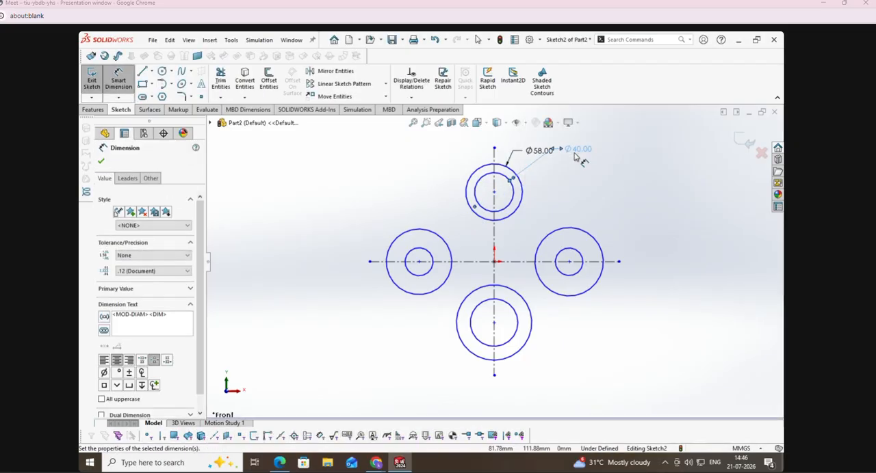
Step: Dimension the inner circle of the lower pair with a 36 mm diameter
left_click(515, 338)
left_click(556, 380)
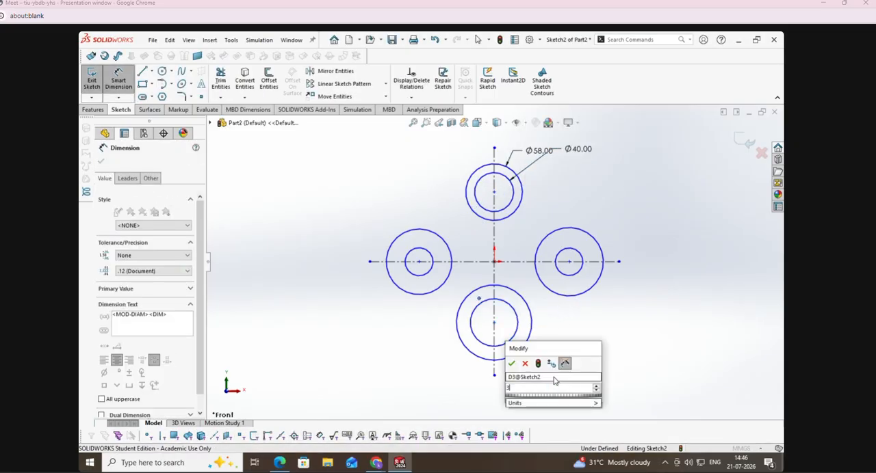
type("36")
key("Return")
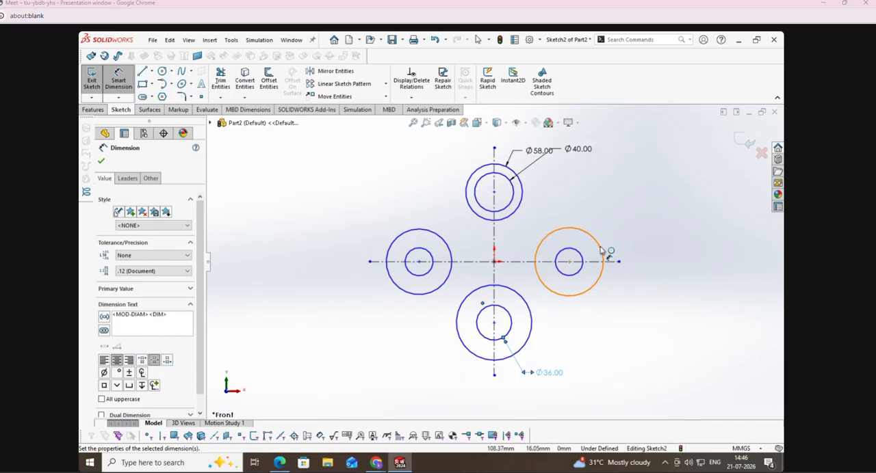
Step: Dimension the circles right of the origin with diameters of 40 mm for the outer and 22 mm for the inner
left_click(602, 250)
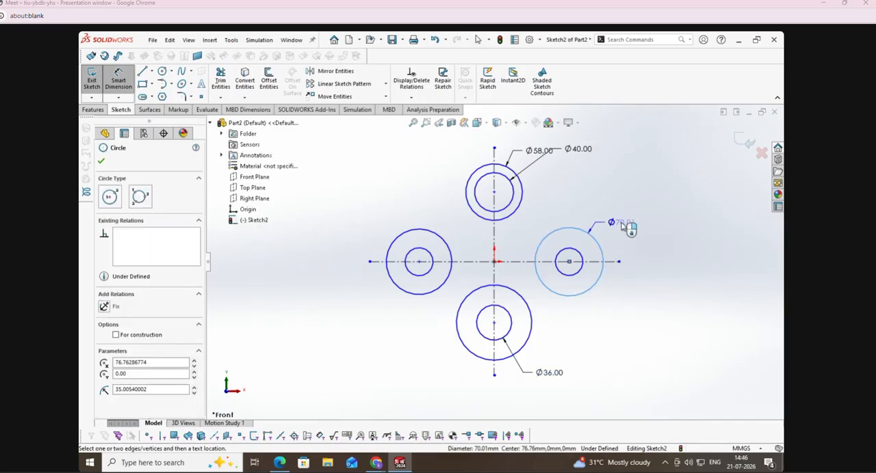
left_click(658, 215)
type("40")
key("Return")
left_click(580, 272)
left_click(586, 296)
type("22")
key("Return")
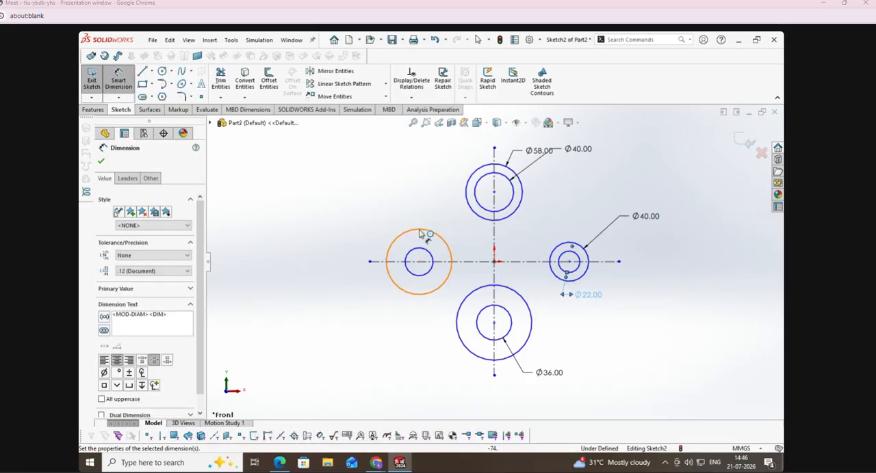
Step: Dimension the circles left of the origin with diameters of 40 mm for the outer and 16 mm for the inner
left_click(424, 231)
left_click(385, 210)
type("40")
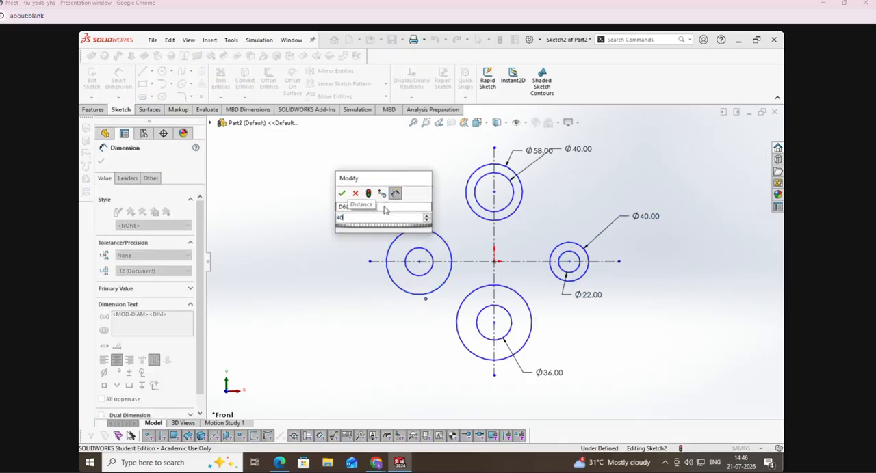
key("Return")
left_click(409, 252)
left_click(380, 228)
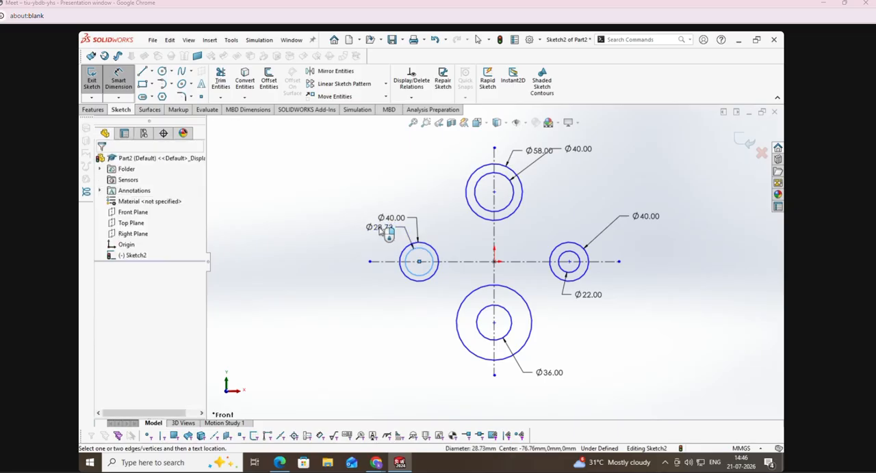
type("22")
key("Return")
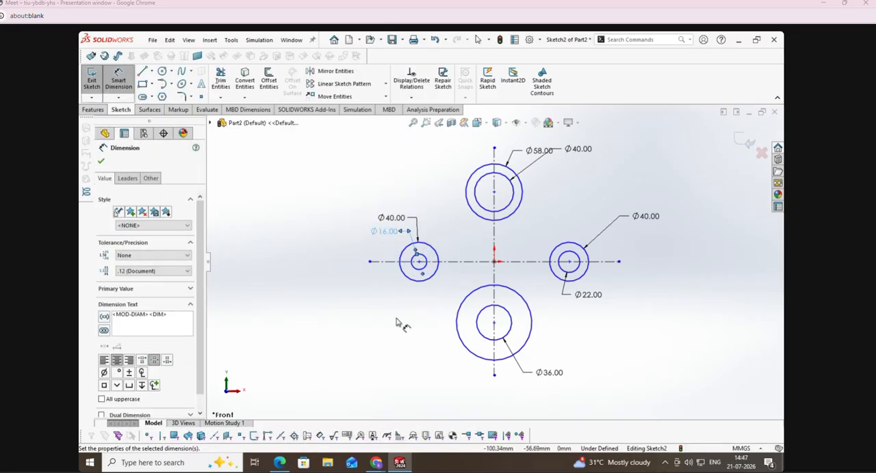
Step: Add an Equal relation between the upper and lower outer circles on the vertical centreline
left_click(411, 98)
left_click(419, 119)
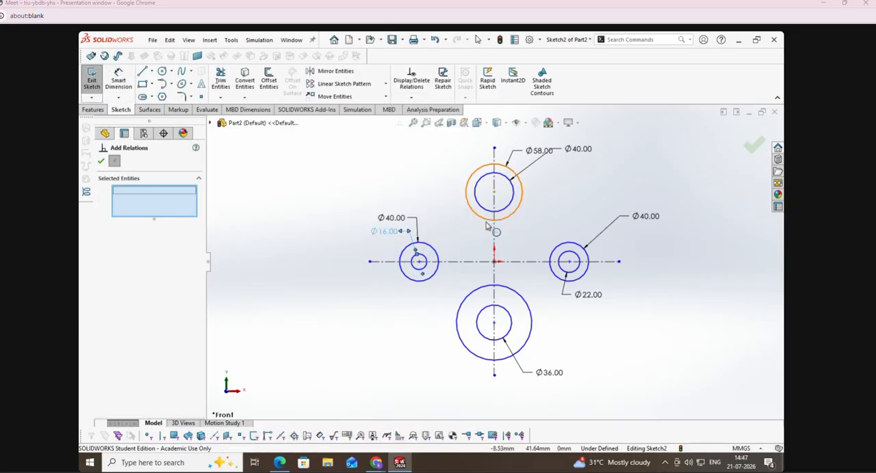
left_click(484, 222)
left_click(456, 321)
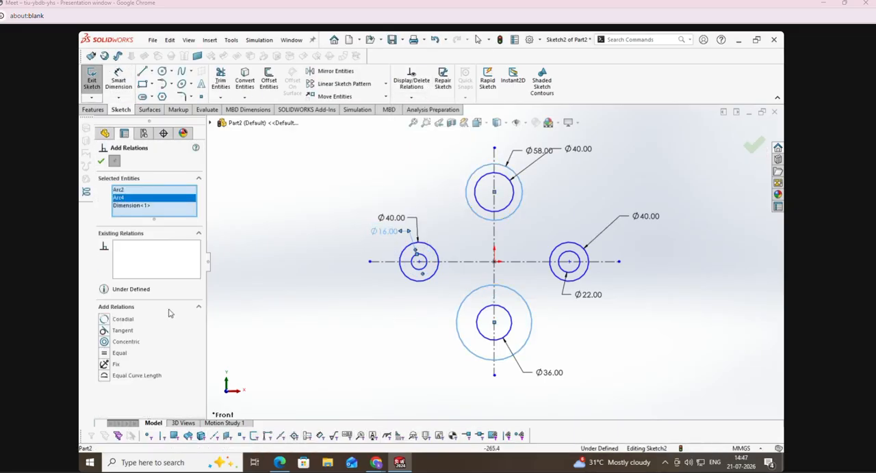
left_click(107, 355)
left_click(101, 162)
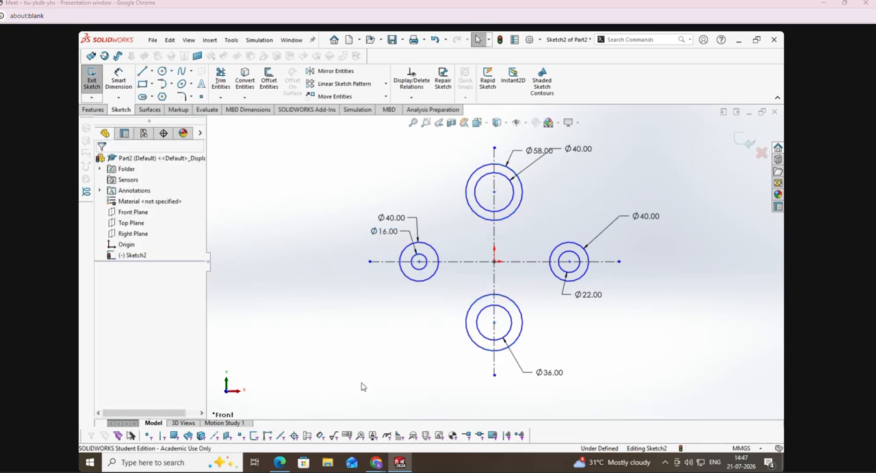
Step: Check the Housing's centre distances in the exercise PDF, return to SOLIDWORKS and set the left circles' centre 40 mm horizontally from the origin
left_click(120, 78)
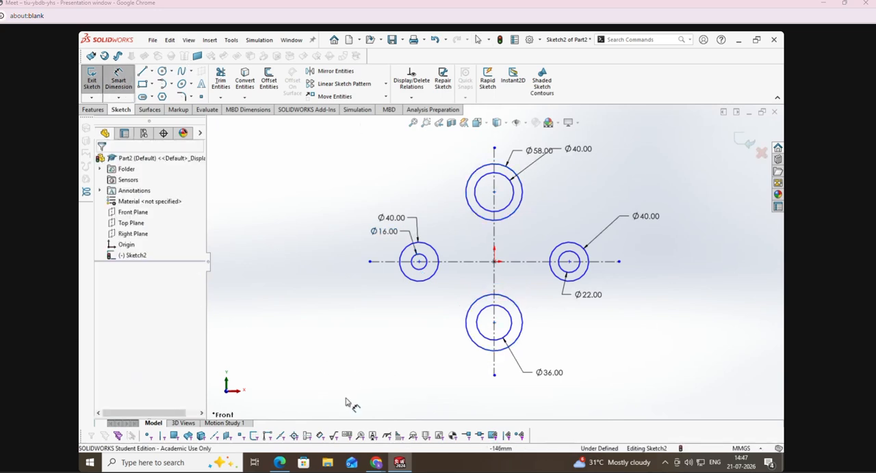
left_click(290, 464)
scroll(335, 377, "down", 2)
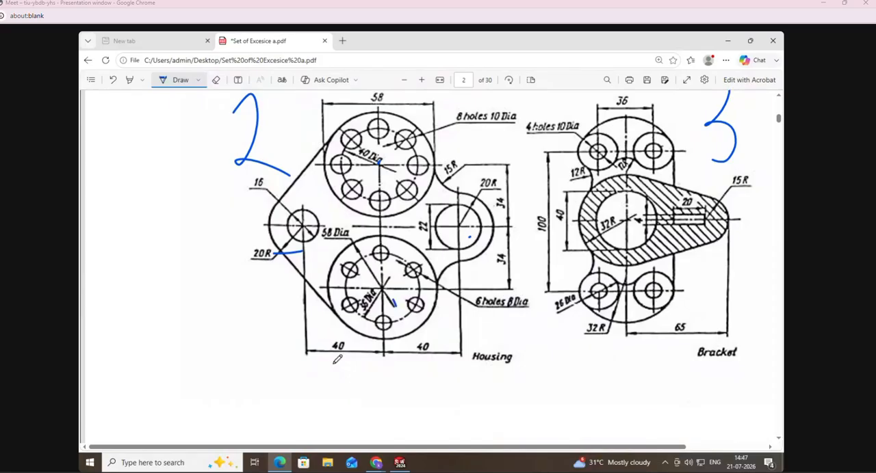
left_click_drag(426, 362, 432, 359)
left_click(403, 463)
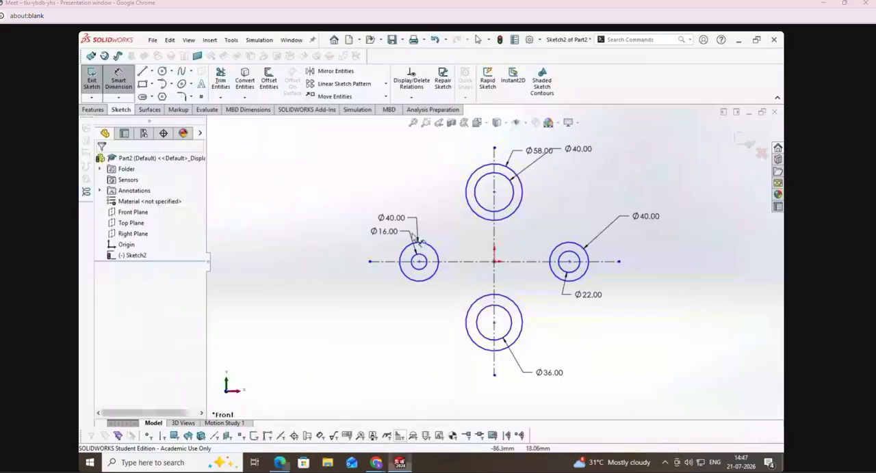
left_click(494, 263)
left_click(417, 260)
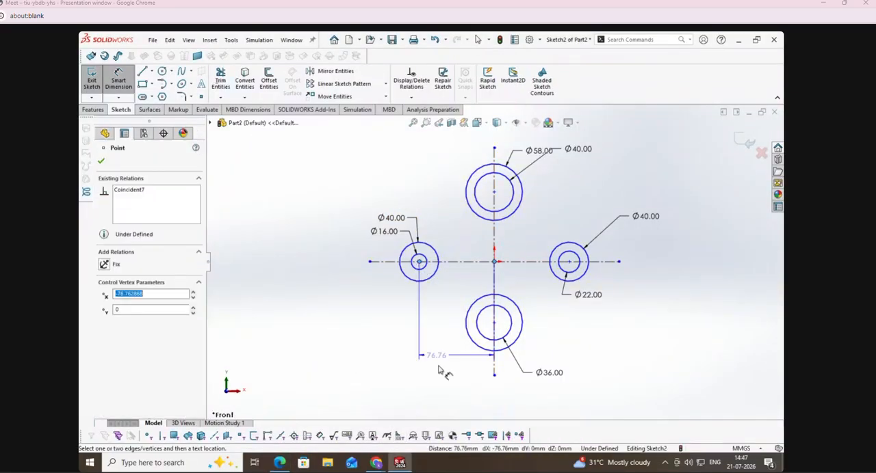
left_click(446, 388)
type("40")
key("Return")
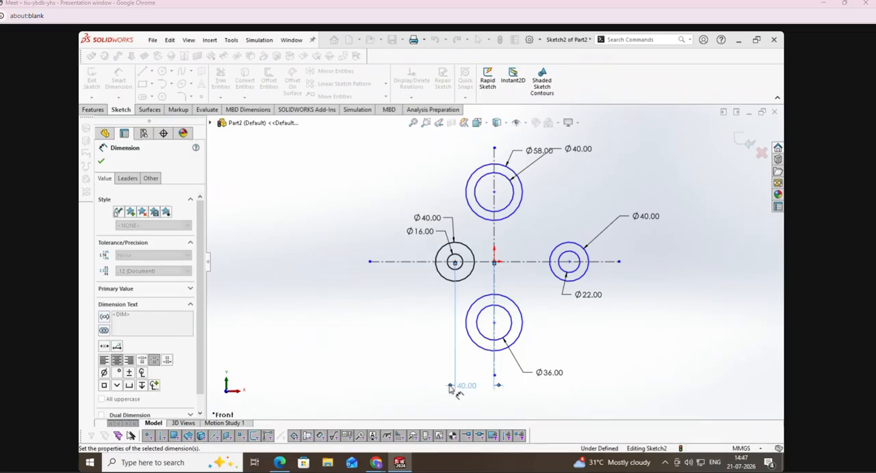
Step: Dimension the right circles' centre 40 mm horizontally from the vertical centreline
left_click(567, 335)
left_click(568, 262)
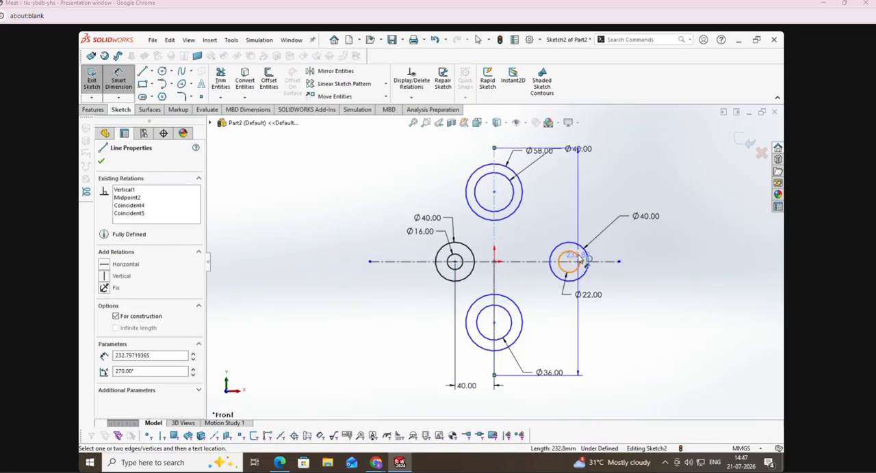
left_click(494, 262)
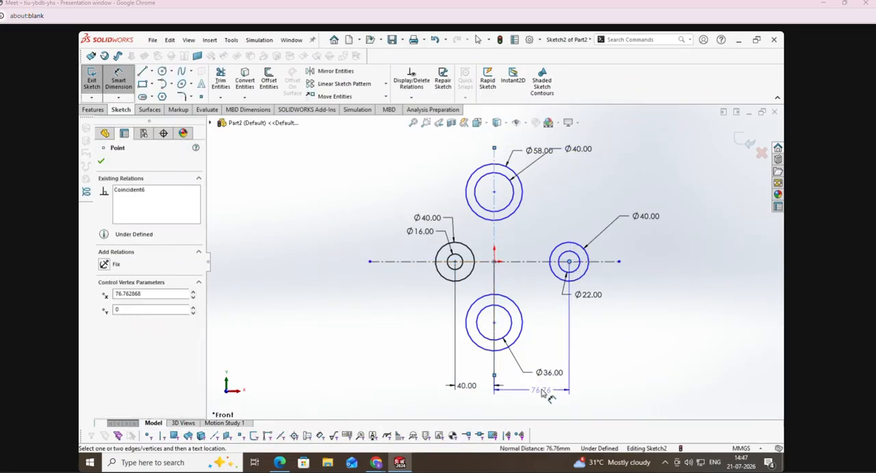
left_click(545, 390)
type("40")
key("Return")
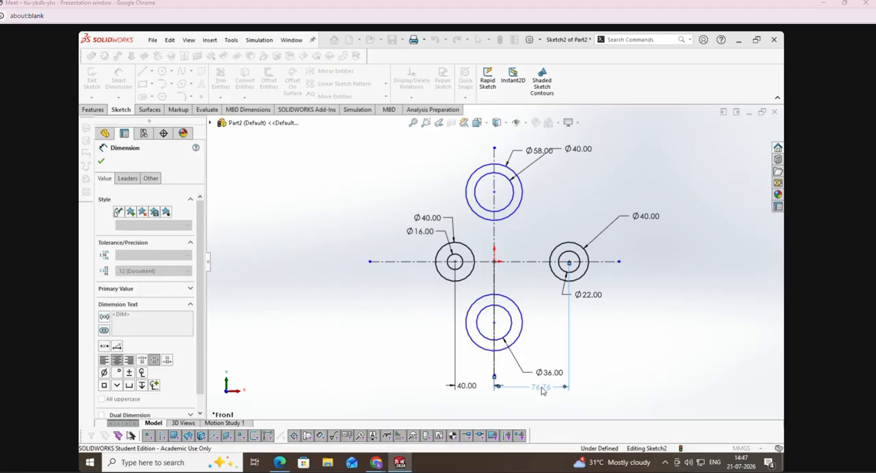
left_click(626, 299)
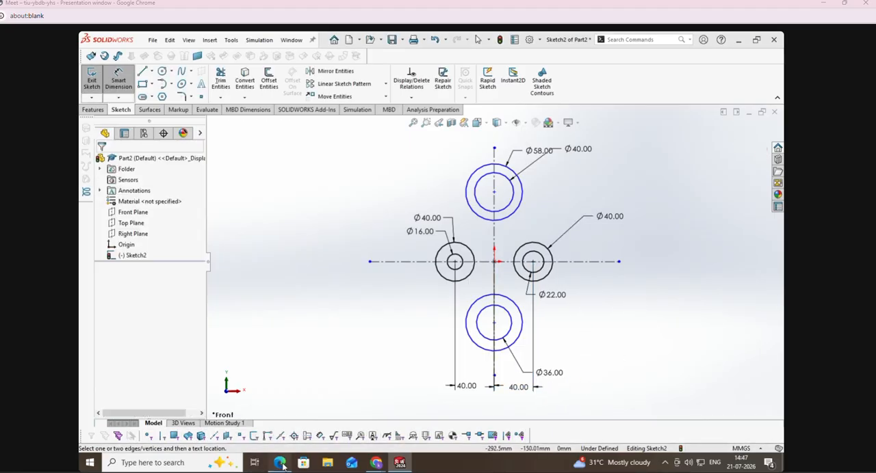
Step: Check the vertical centre distances in the exercise PDF, return to SOLIDWORKS and set the upper circles' centre 34 mm above the horizontal centreline
left_click(279, 463)
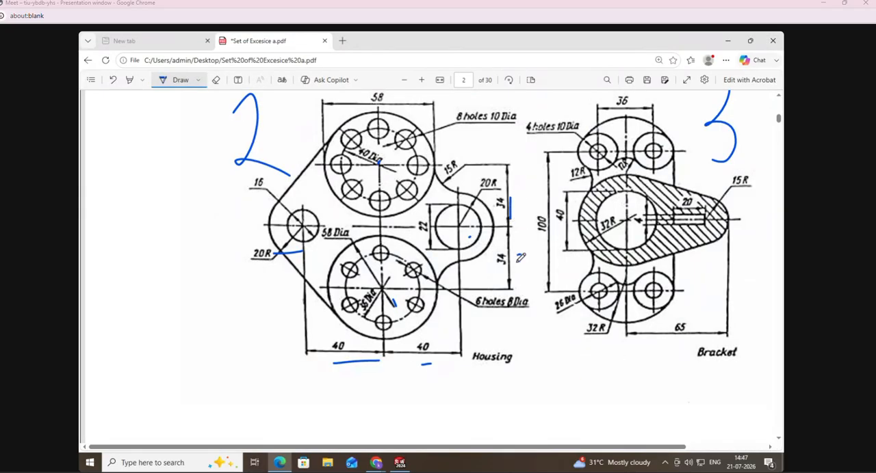
left_click(399, 462)
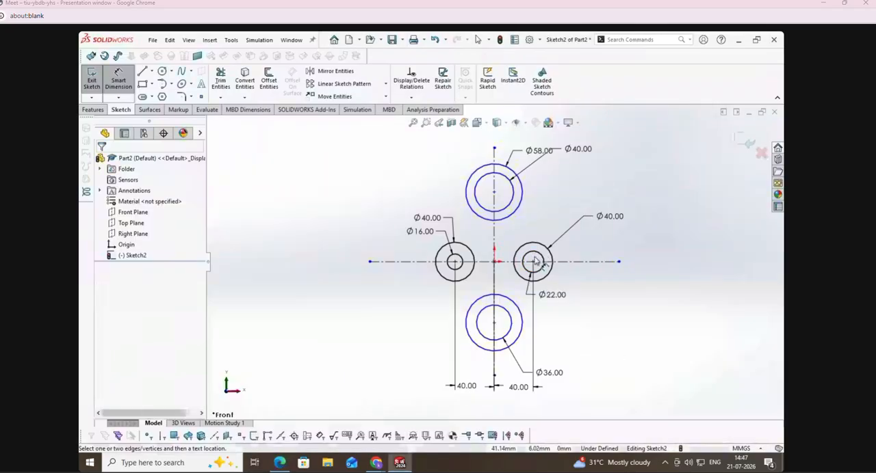
left_click(577, 262)
left_click(494, 191)
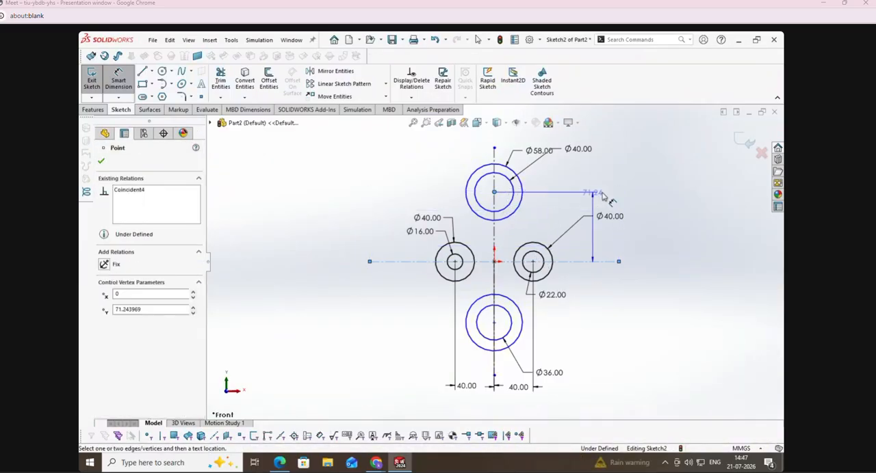
left_click(660, 196)
type("34")
key("Return")
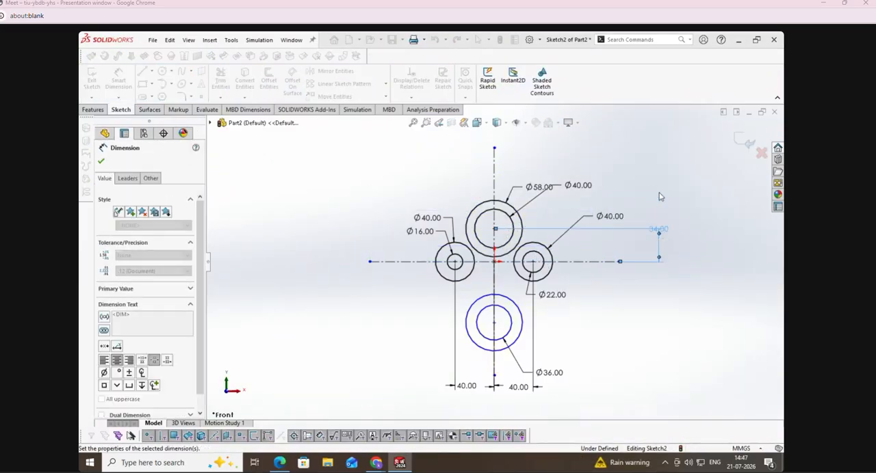
Step: Dimension the lower circles' centre 34 mm below the horizontal centreline and leave the dimension command
left_click(576, 262)
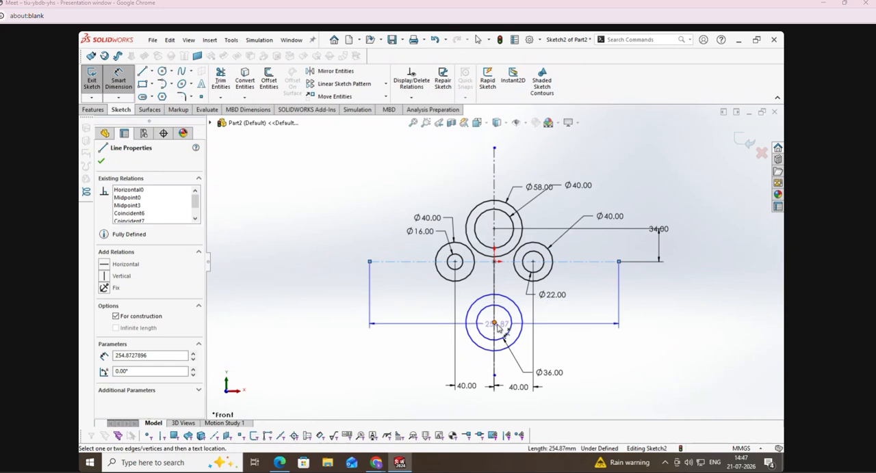
left_click(494, 324)
left_click(663, 301)
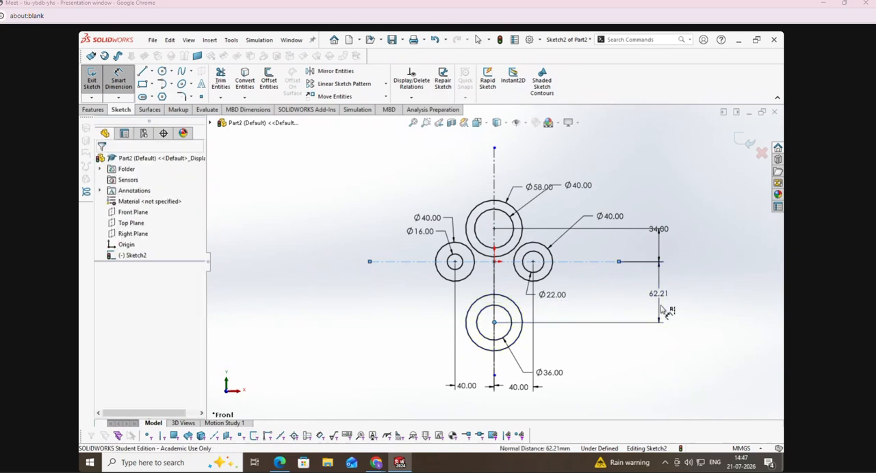
type("23")
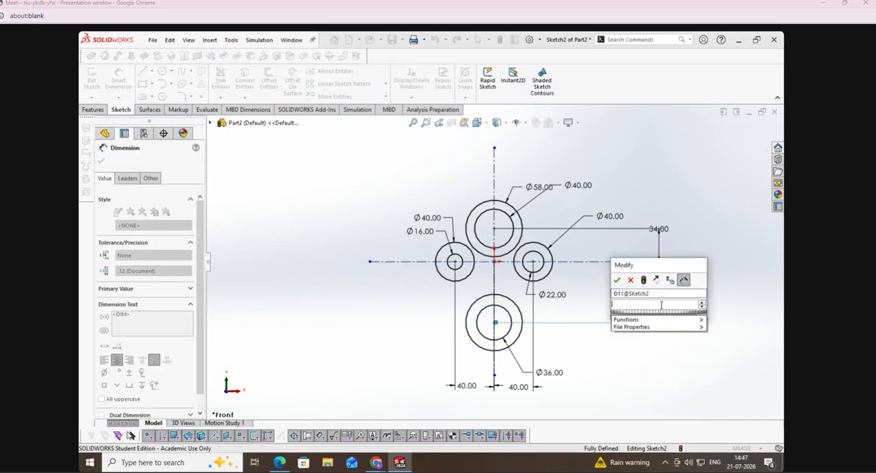
key("Escape")
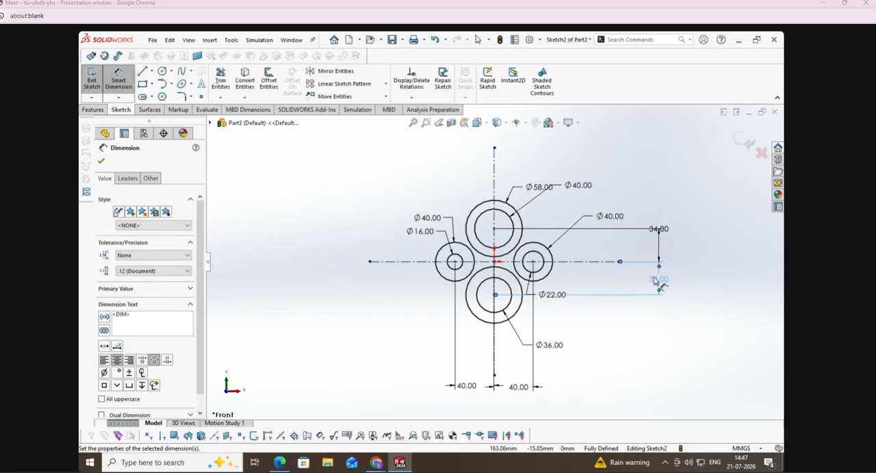
scroll(571, 233, "down", 3)
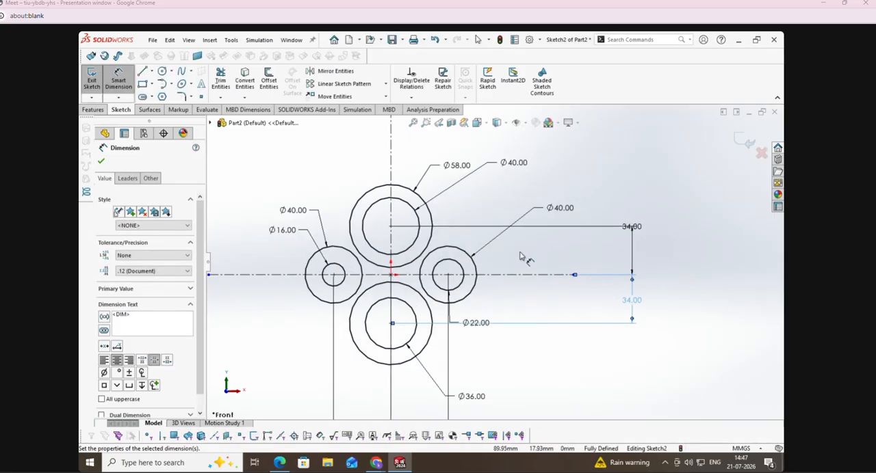
key("Escape")
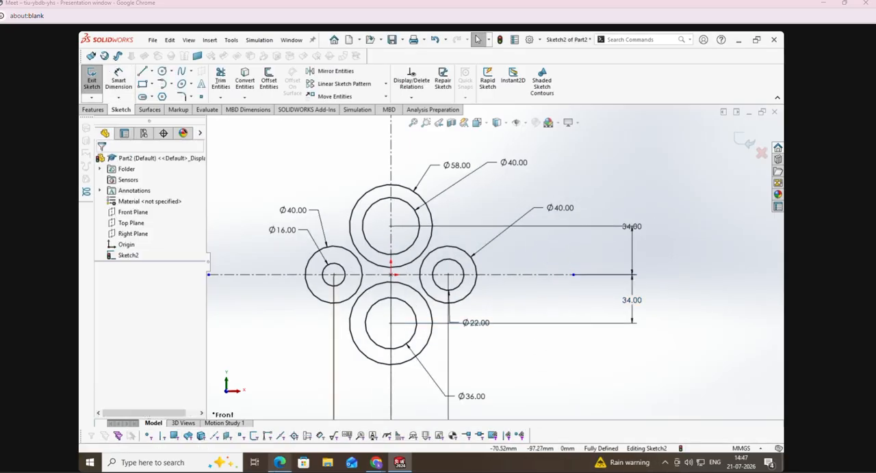
Step: Check the PDF's fillet radius, return to SOLIDWORKS, sketch a perimeter circle touching the upper and right outer circles, and trim it to the connecting arc
key("alt+Tab")
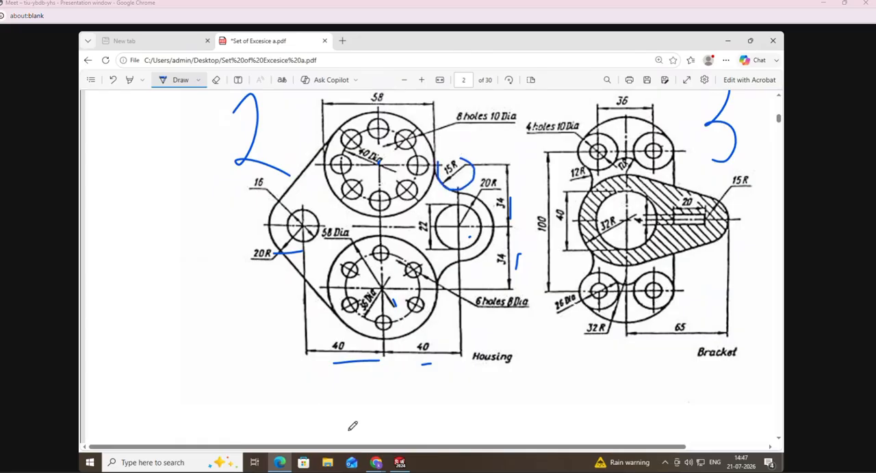
left_click(400, 462)
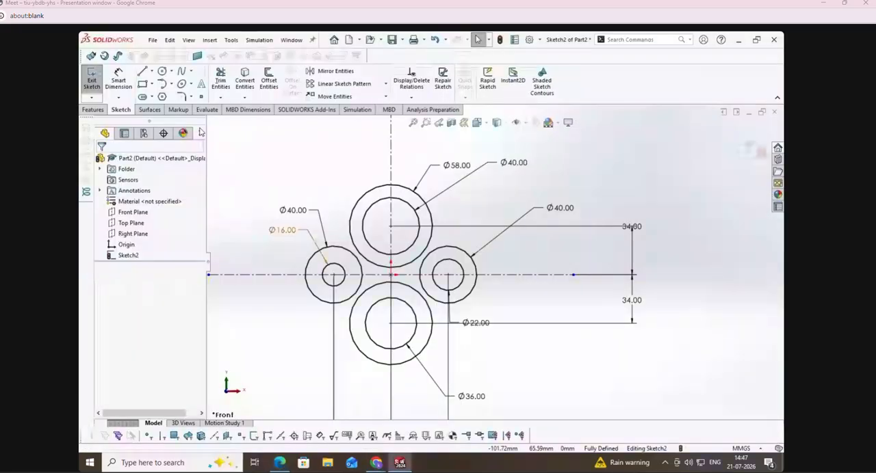
left_click(163, 72)
scroll(424, 221, "down", 5)
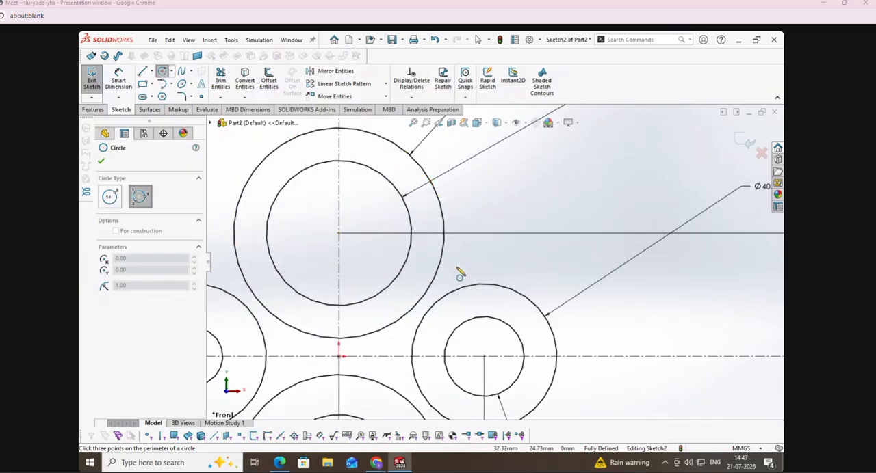
left_click(466, 287)
left_click(442, 260)
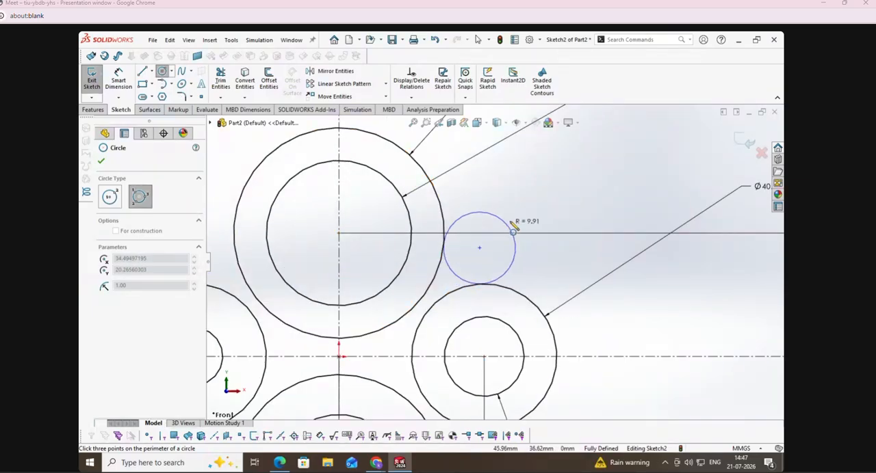
left_click(483, 209)
left_click(226, 74)
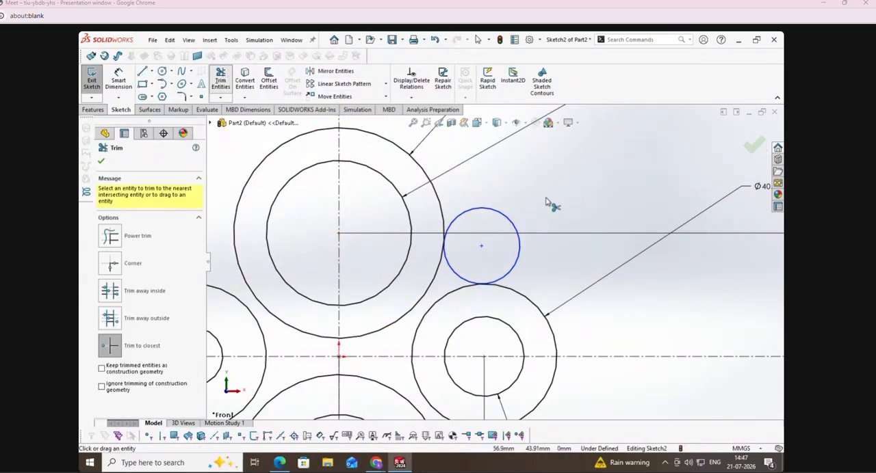
left_click(492, 212)
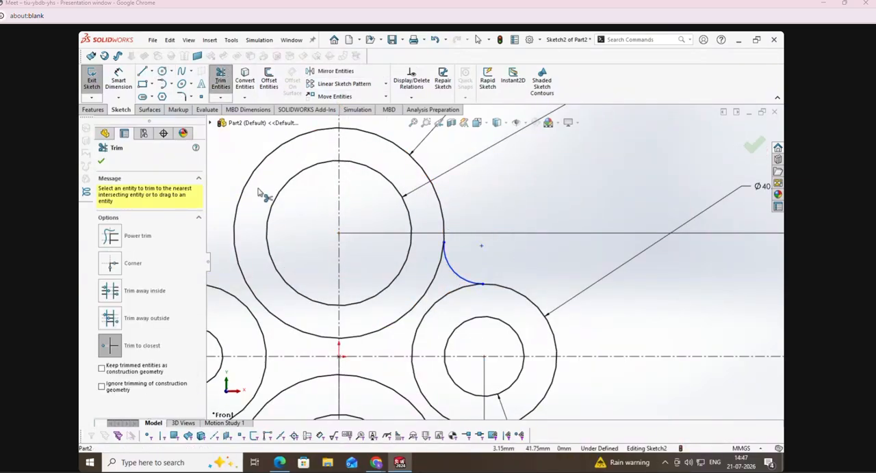
Step: Set the radius of the arc joining the upper and right outer circles to 15 mm
left_click(117, 80)
left_click(455, 272)
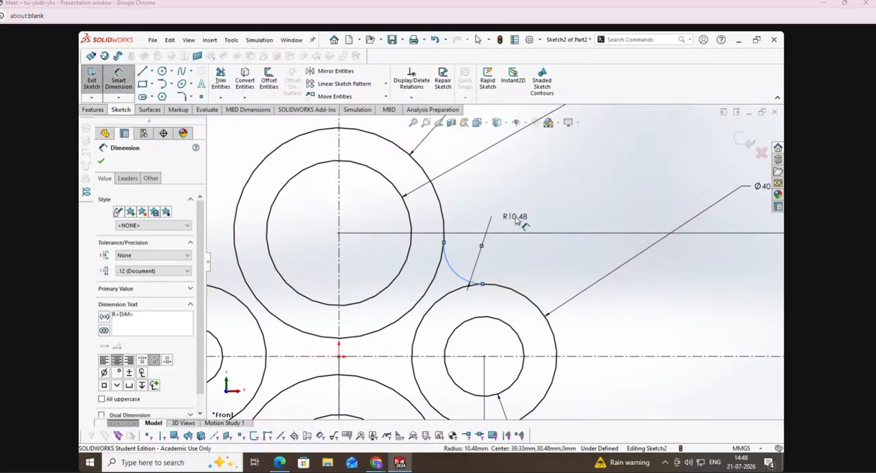
left_click(516, 219)
key("Return")
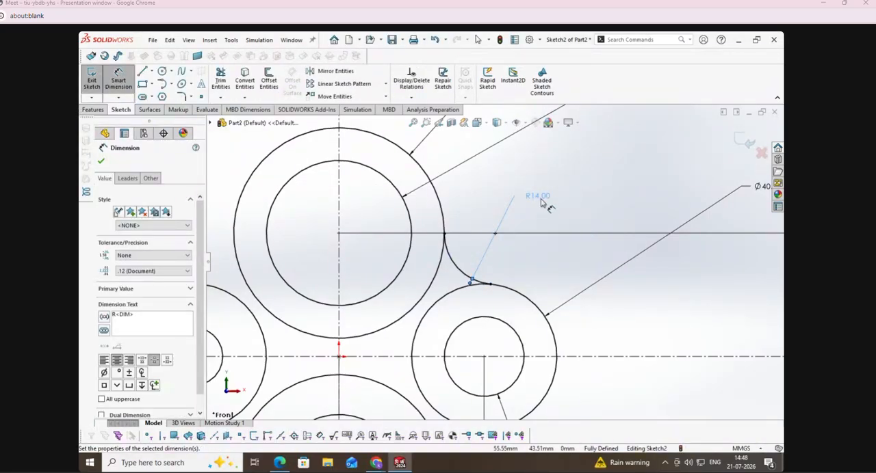
double_click(540, 203)
type("15")
key("Return")
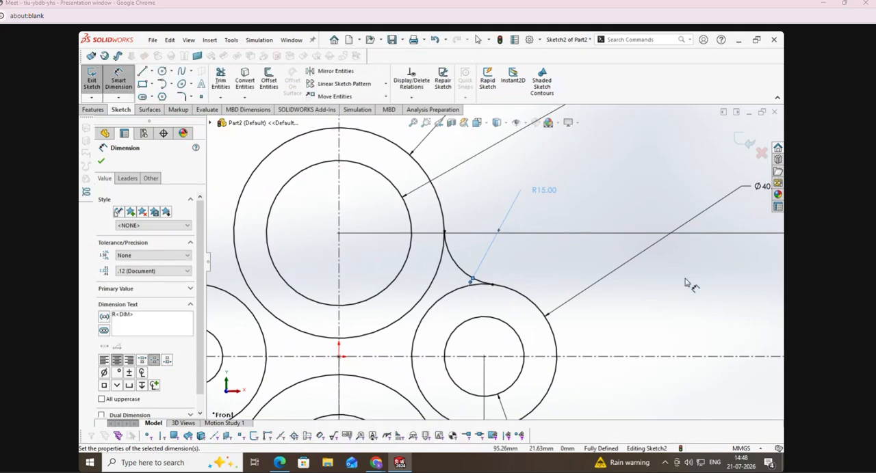
Step: Draw a slanted line about 83.5 mm long beside the upper and left outer circles
left_click(146, 71)
key("f")
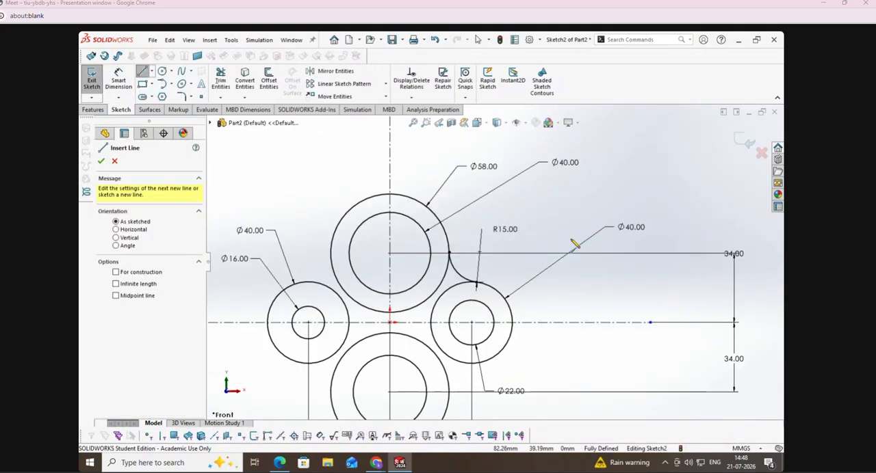
left_click(387, 200)
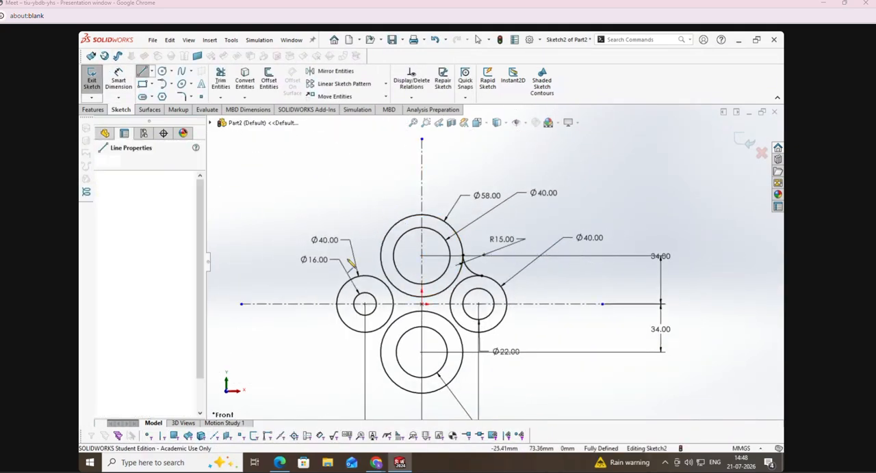
left_click(315, 294)
key("Escape")
Step: Add a Tangent relation between the slanted line and the upper 58 mm circle
left_click(411, 98)
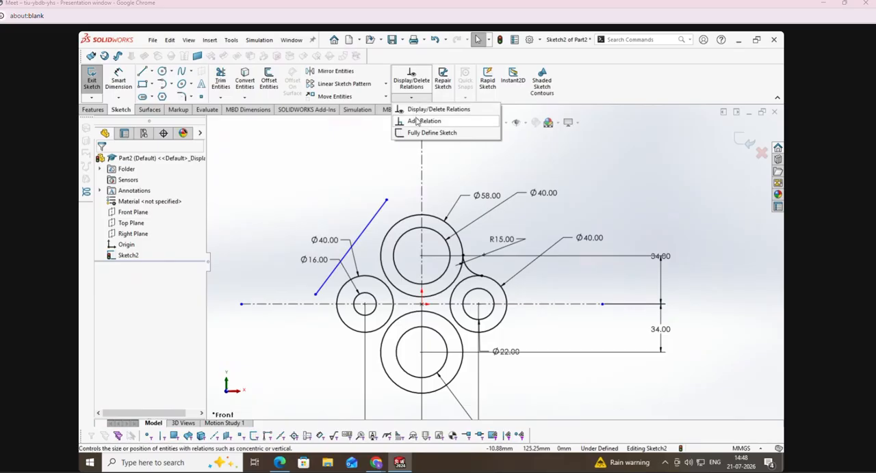
left_click(417, 123)
left_click(375, 218)
left_click(387, 232)
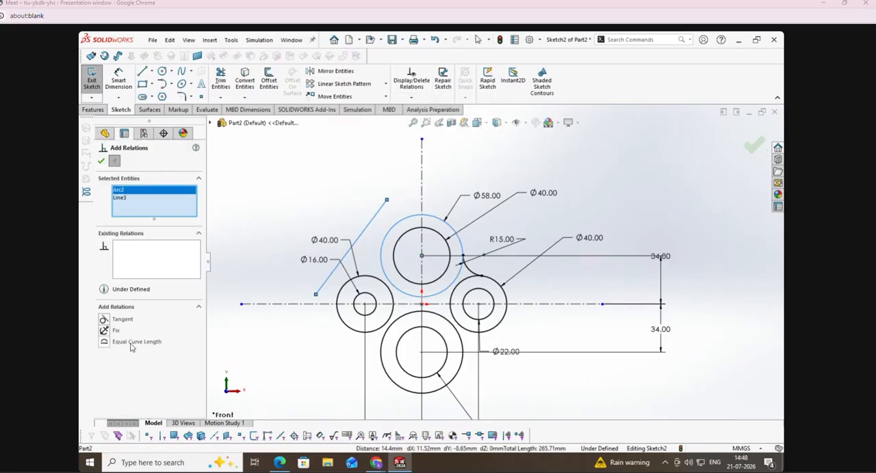
left_click(103, 320)
Step: Clear the relation selection and make the slanted line tangent to the left 40 mm circle as well
right_click(147, 206)
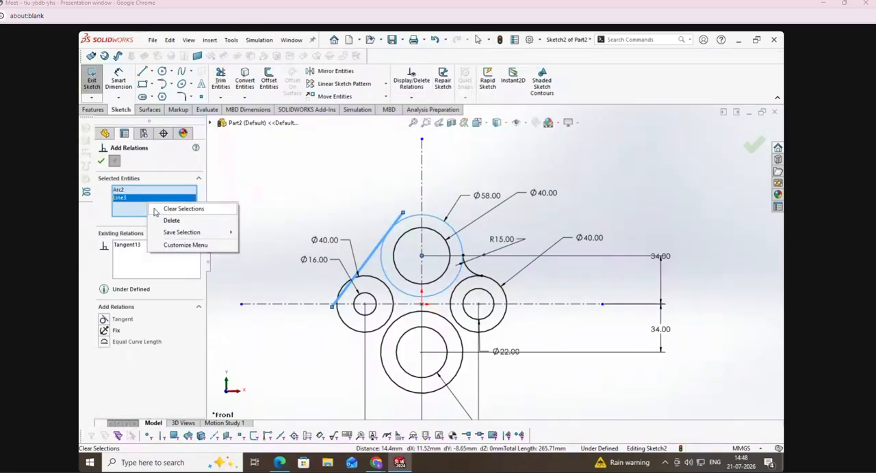
left_click(154, 209)
left_click(369, 266)
left_click(368, 276)
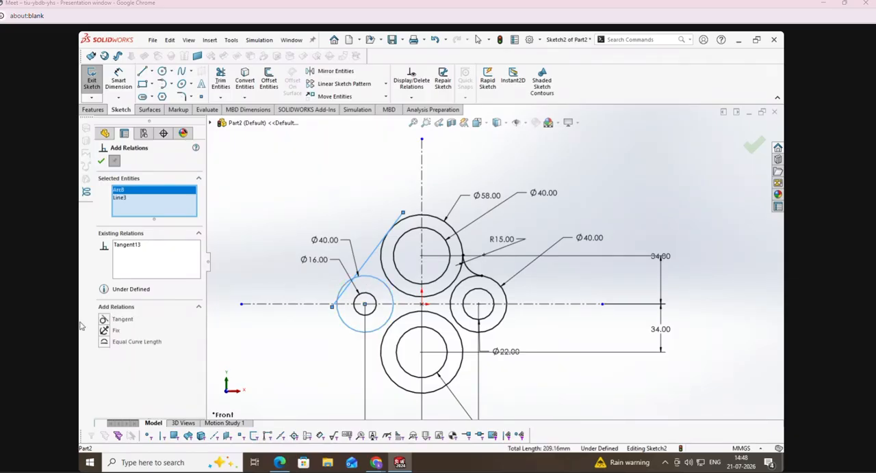
left_click(103, 320)
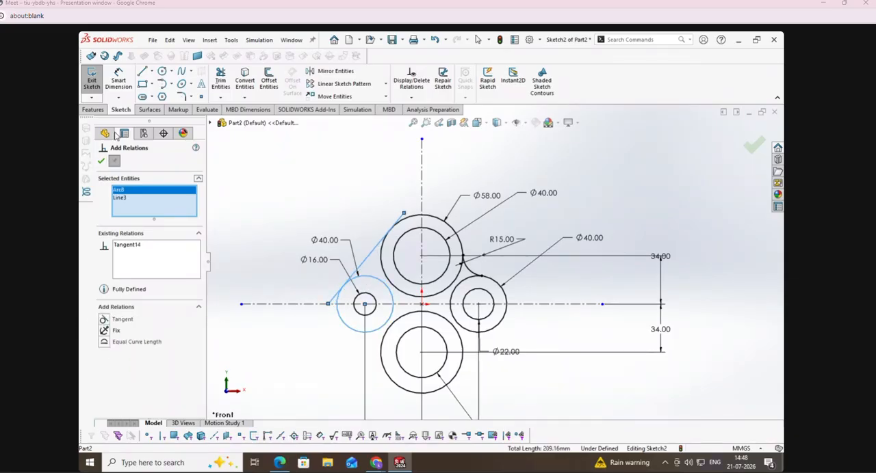
left_click(102, 161)
Step: Trim the tangent line's overhanging ends back to the upper and left outer circles
left_click(220, 80)
left_click(334, 301)
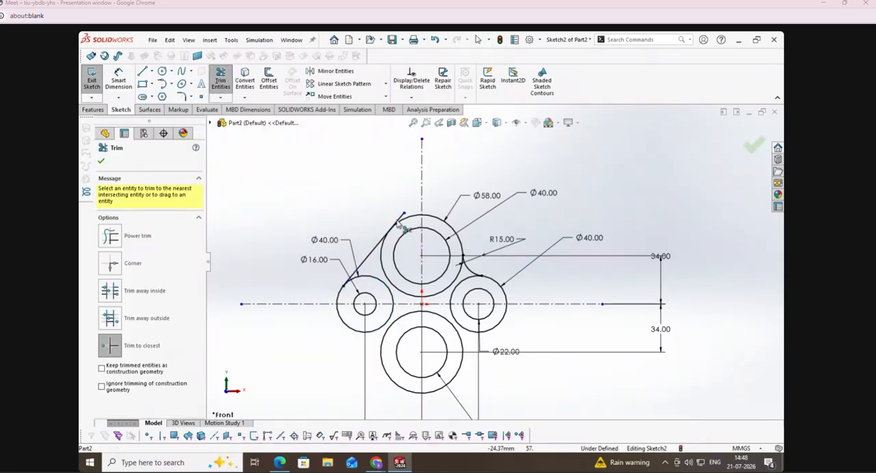
left_click(101, 160)
Step: Mirror the tangent line and the 15 mm radius arc about the horizontal centreline
left_click(334, 71)
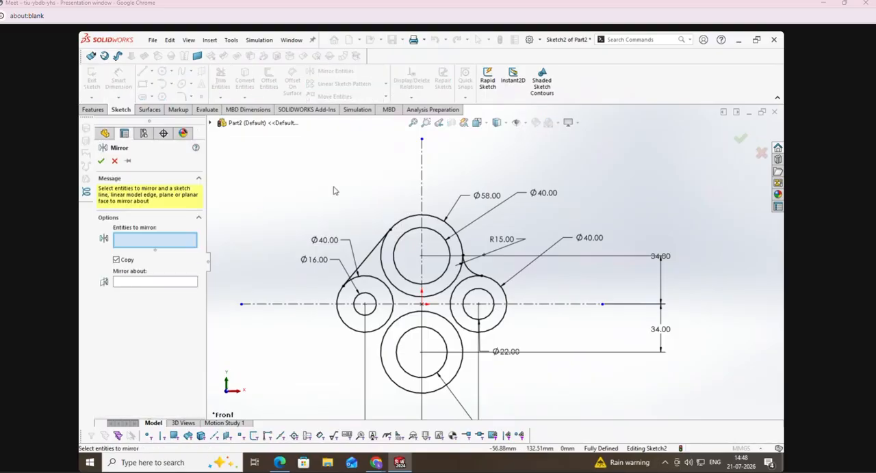
left_click(366, 258)
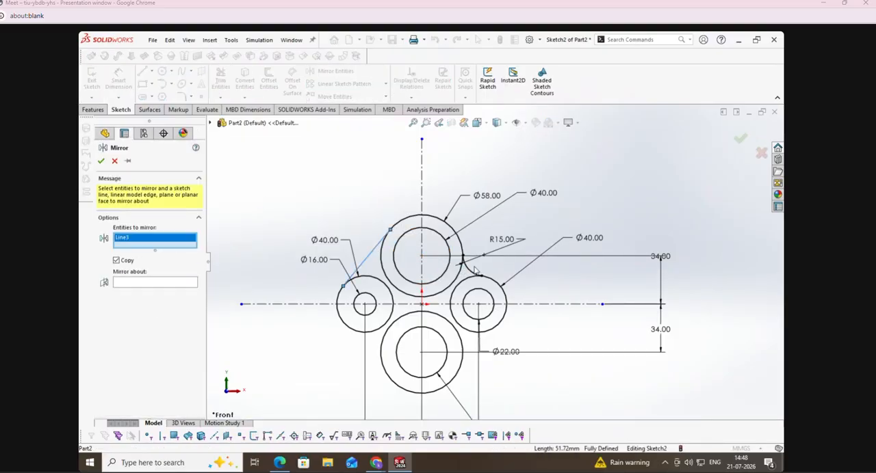
left_click(471, 273)
left_click(135, 293)
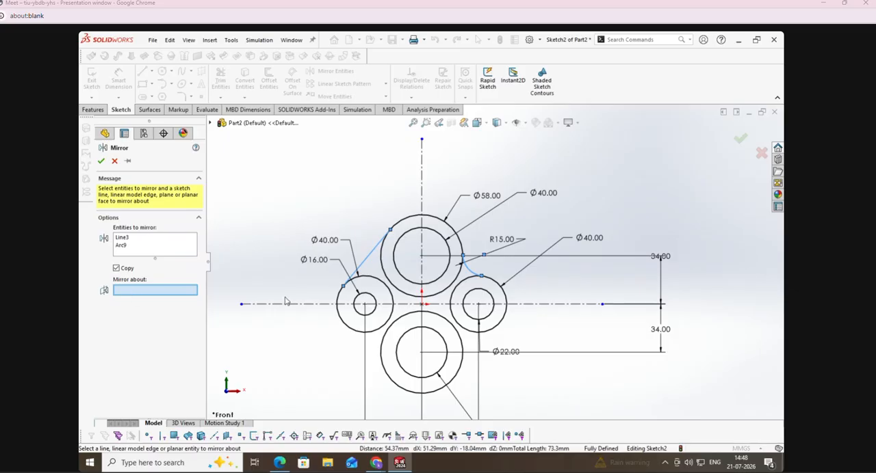
left_click(288, 305)
left_click(101, 161)
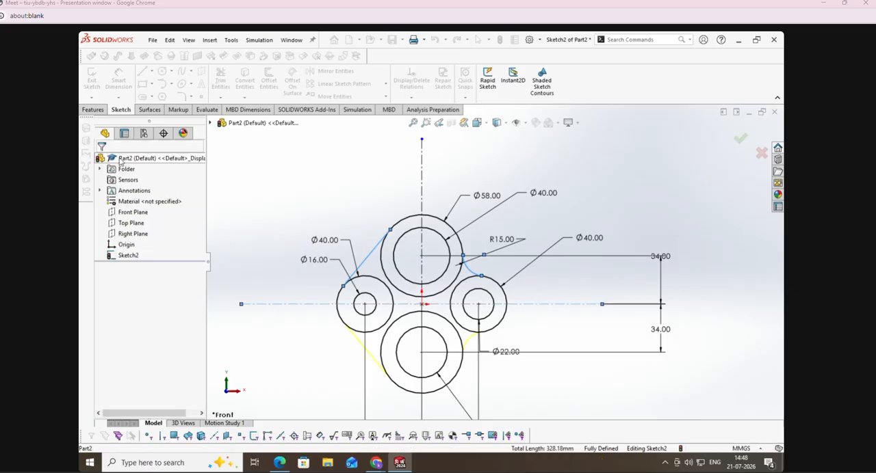
Step: Trim away the inner portions of the left and right 40 mm outer circles to open up the housing outline
left_click(220, 80)
left_click(394, 301)
left_click(452, 311)
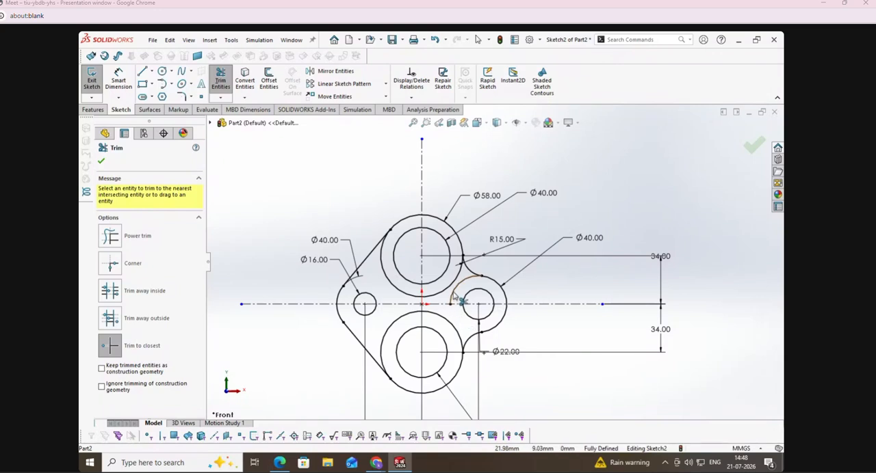
left_click(102, 161)
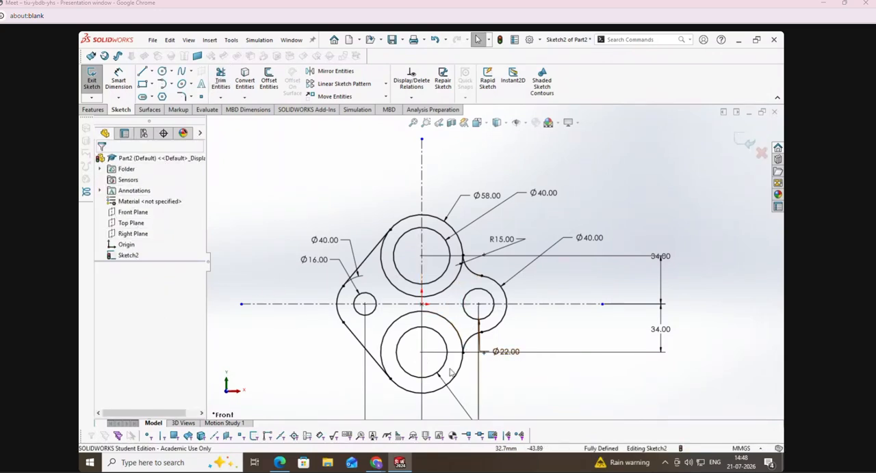
Step: Check the hole sizes in the Housing drawing and sketch a circle about 10.5 mm in diameter on the upper 40 mm circle's right quadrant
left_click(280, 463)
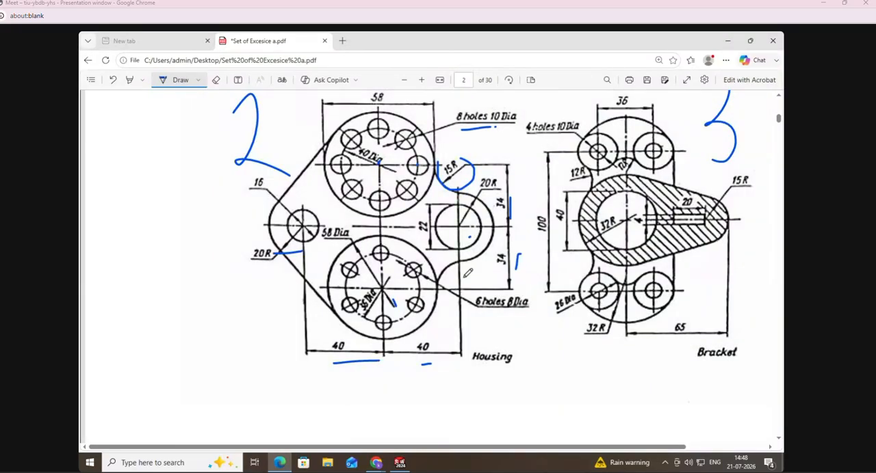
left_click(400, 463)
left_click(161, 71)
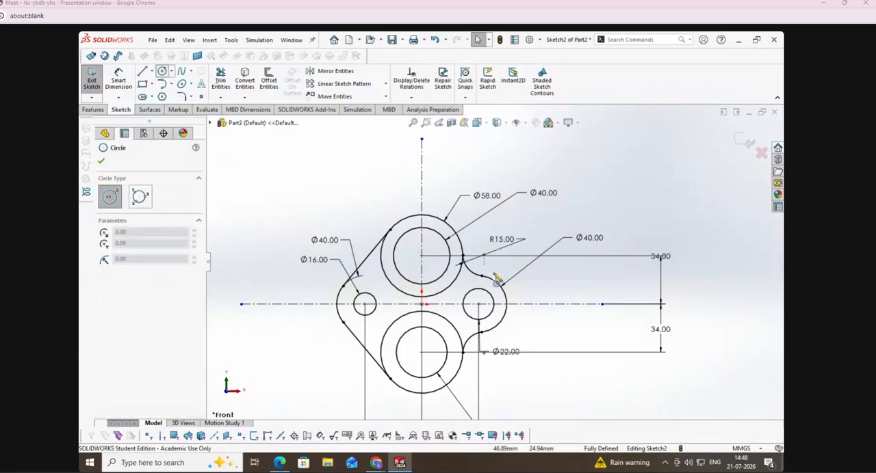
left_click(449, 256)
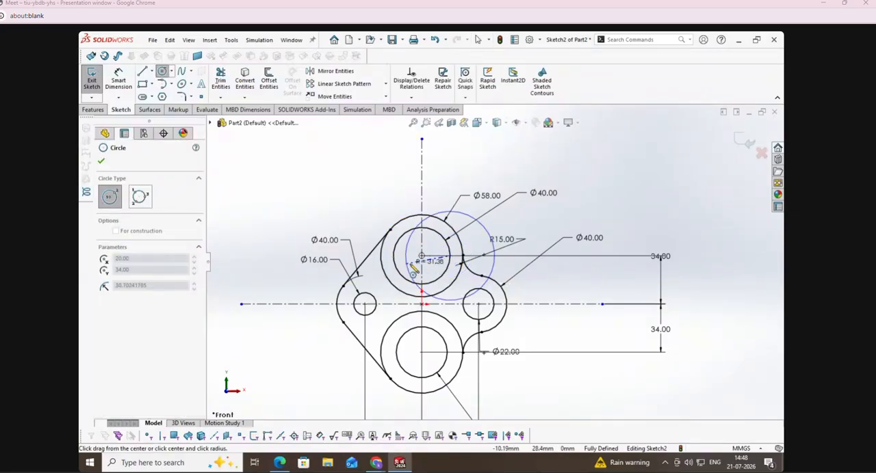
left_click(446, 263)
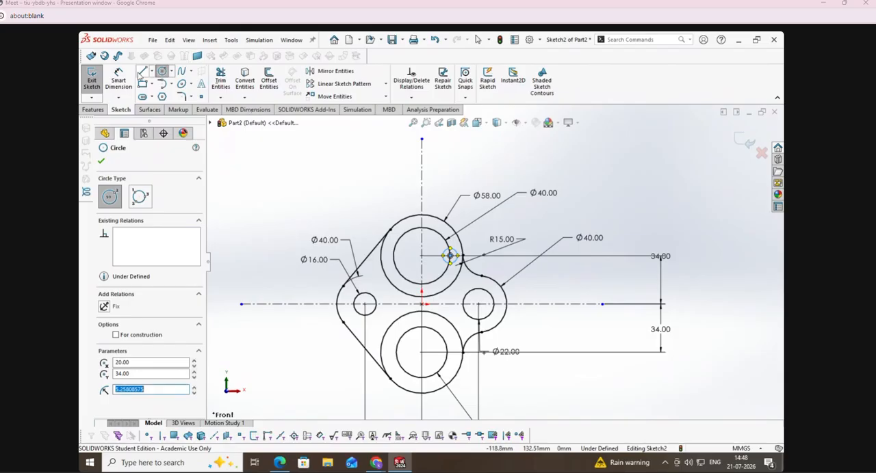
Step: Dimension the new small circle on the upper 40 mm circle to a diameter of 10 mm
left_click(119, 80)
left_click(451, 255)
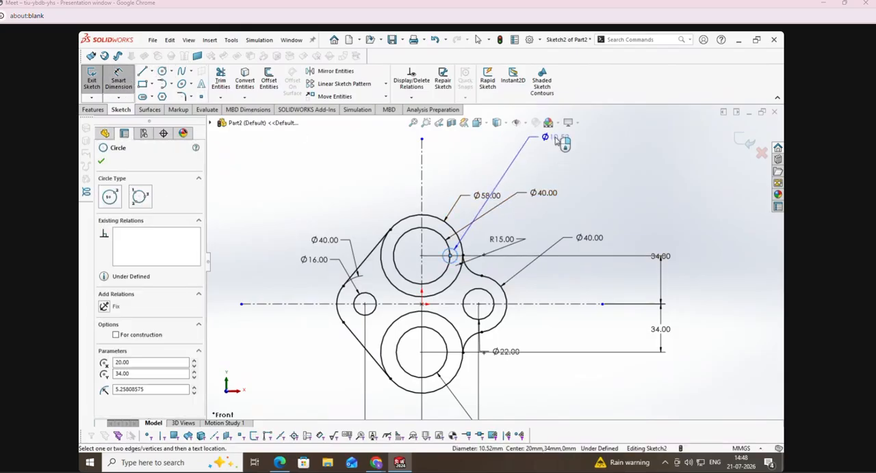
left_click(556, 138)
type("10")
key("Return")
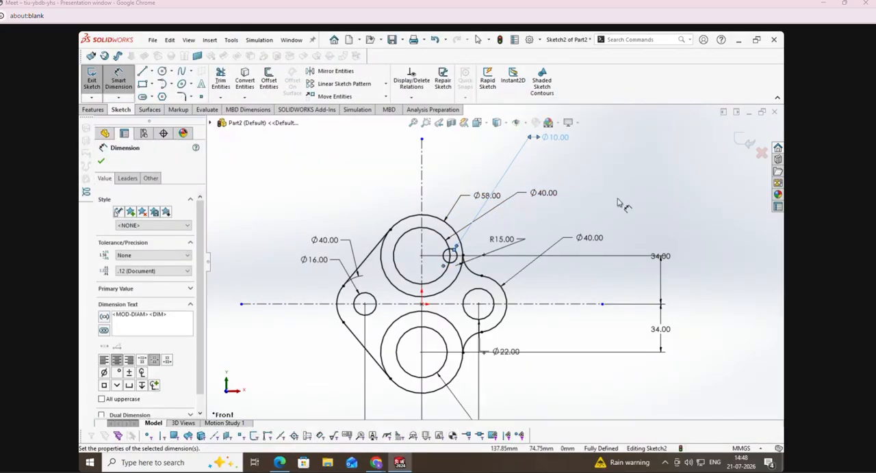
left_click(621, 204)
Step: Create a circular sketch pattern of the 10 mm circle with 8 equally spaced instances over 360 degrees about the upper circles' centre
left_click(385, 83)
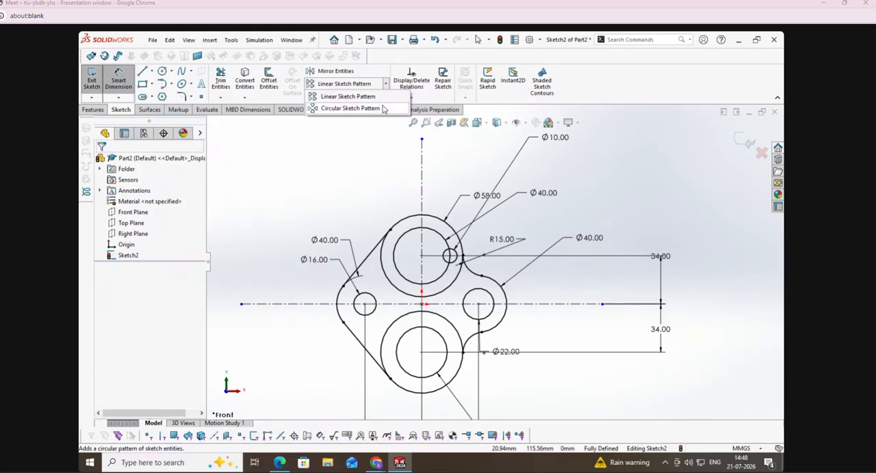
left_click(373, 106)
scroll(461, 253, "down", 5)
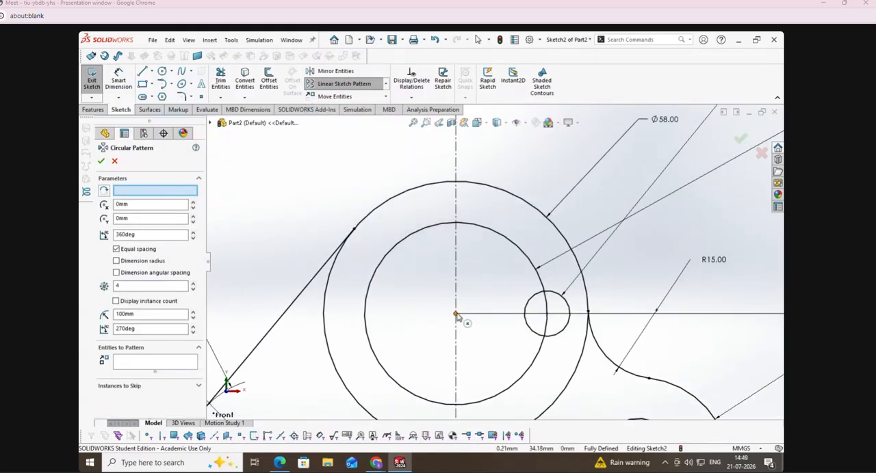
left_click(165, 194)
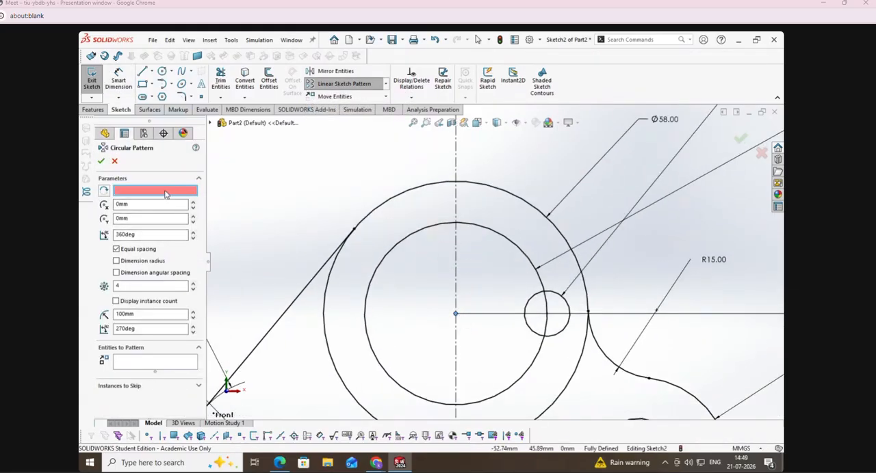
left_click(456, 316)
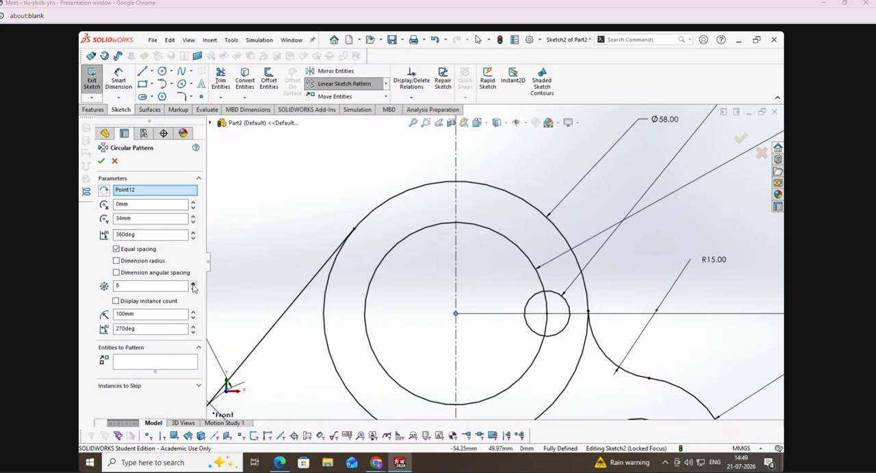
left_click(163, 366)
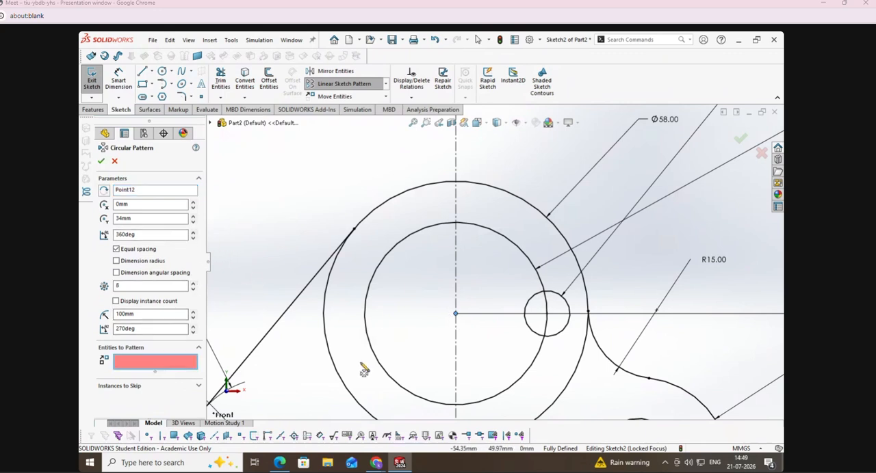
left_click(563, 337)
left_click(100, 160)
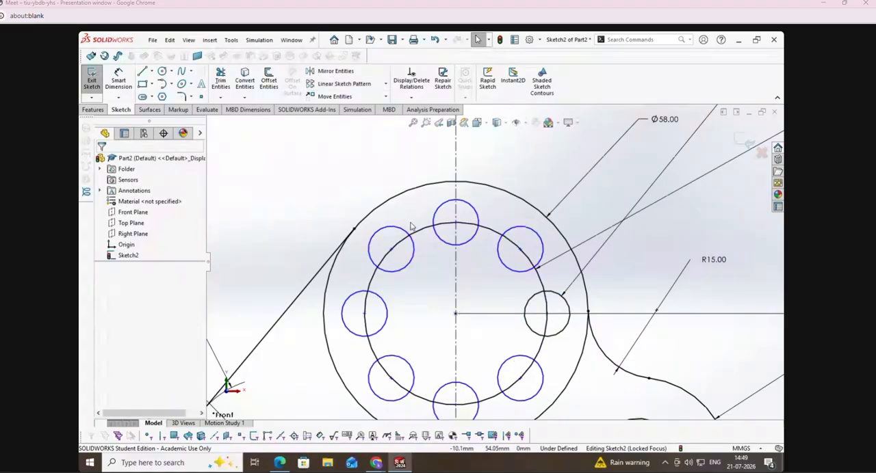
Step: Sketch a small circle on the top quadrant of the lower inner circle and dimension its diameter to 8 mm
scroll(411, 226, "up", 10)
scroll(490, 312, "down", 6)
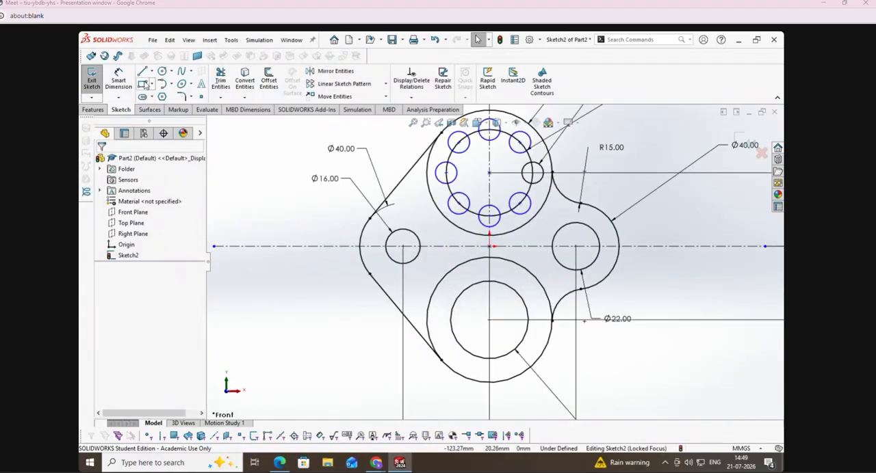
left_click(162, 71)
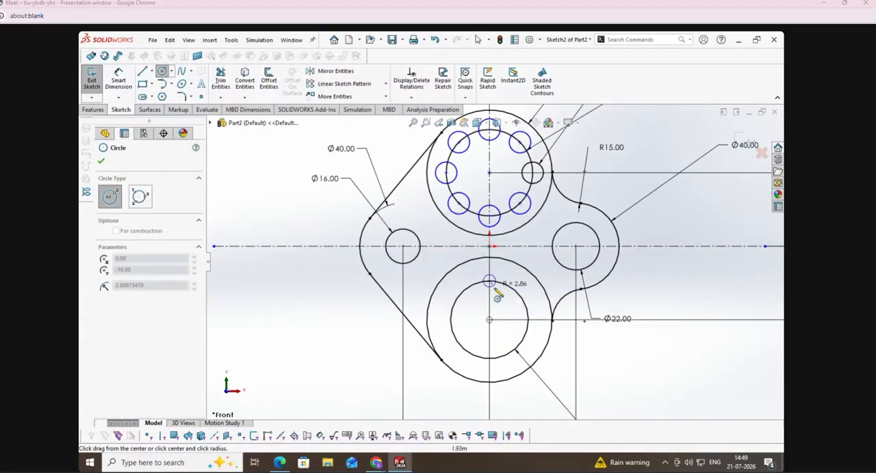
left_click(496, 290)
left_click(123, 82)
left_click(497, 295)
left_click(345, 319)
type("8")
key("Return")
Step: Set up a circular sketch pattern of the 8 mm circle about the origin with 6 equally spaced instances
left_click(386, 85)
left_click(380, 108)
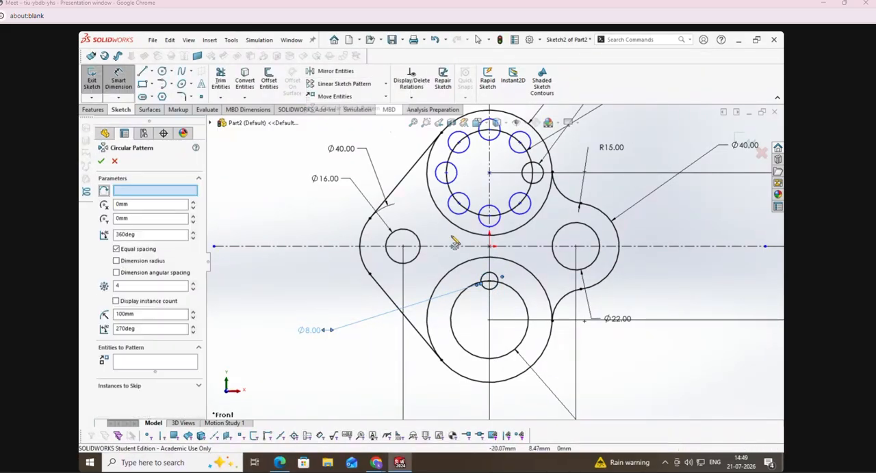
left_click(495, 288)
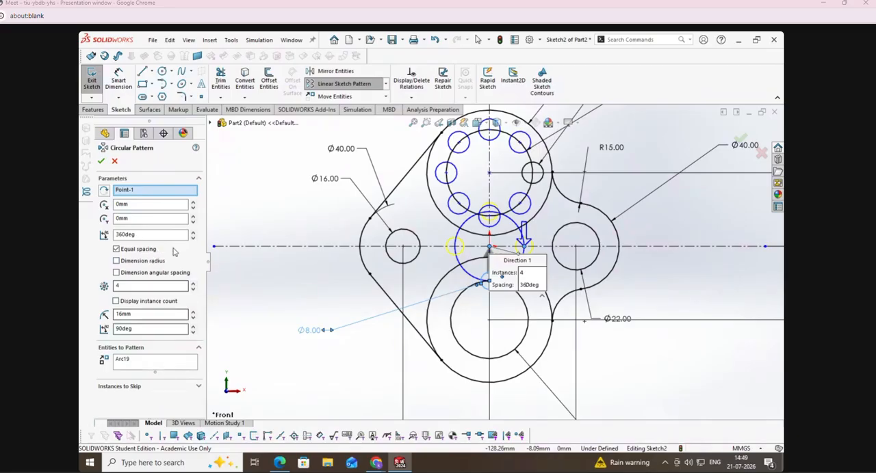
left_click(192, 282)
left_click(193, 283)
Step: Clear the selected circle and the origin centre point from the circular pattern settings
left_click(169, 365)
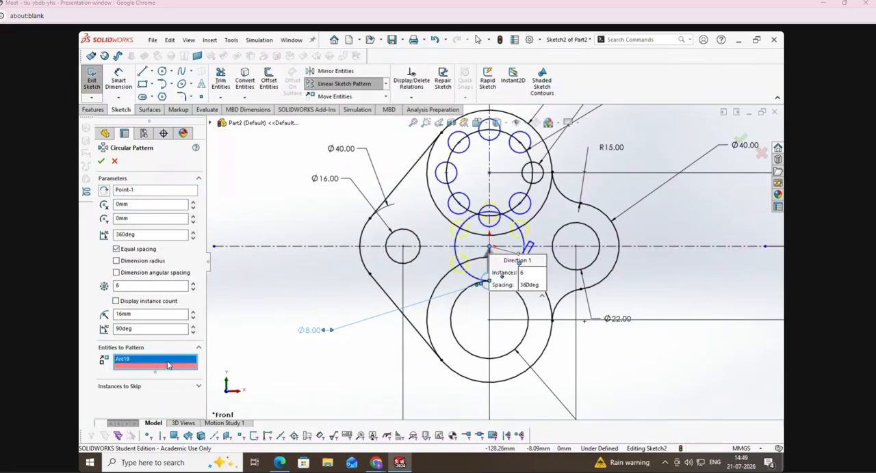
right_click(168, 366)
left_click(195, 363)
left_click(132, 191)
right_click(132, 191)
left_click(205, 194)
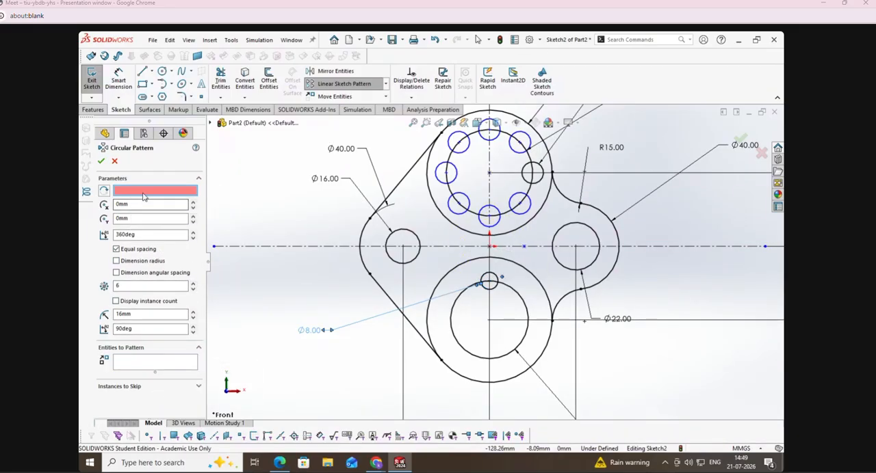
Step: Apply the circular pattern to the 8 mm circle about the lower circles' centre and exit the sketch
left_click(488, 322)
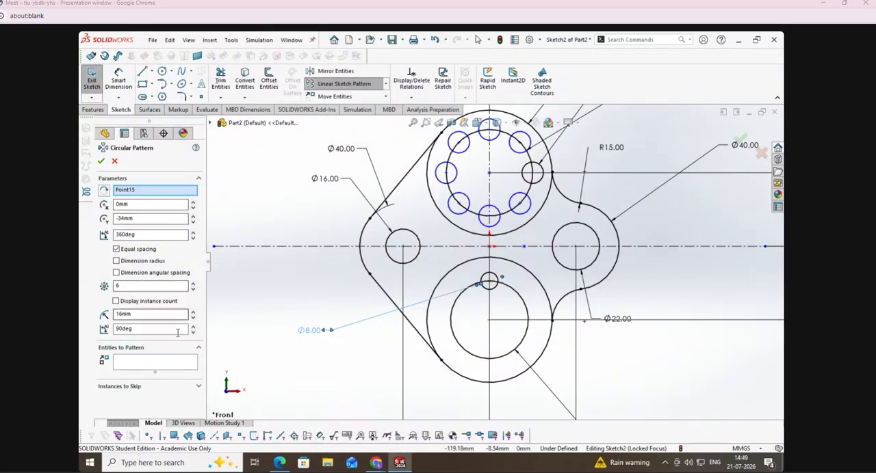
left_click(174, 367)
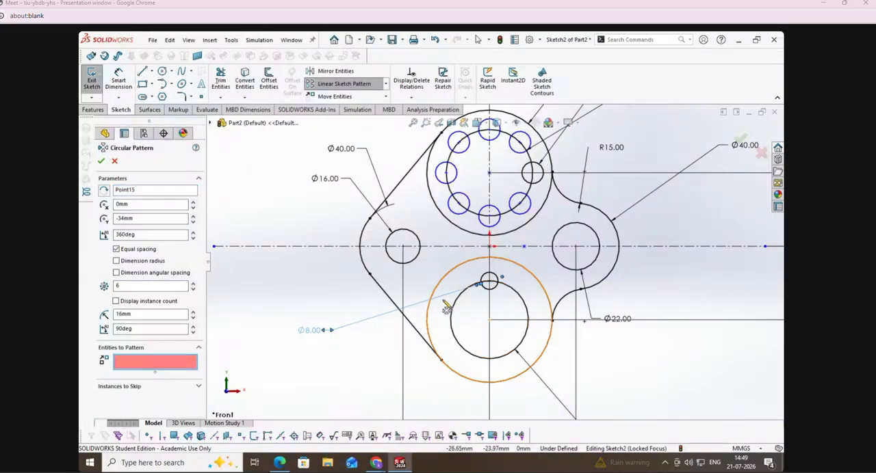
left_click(495, 285)
left_click(101, 161)
left_click(91, 78)
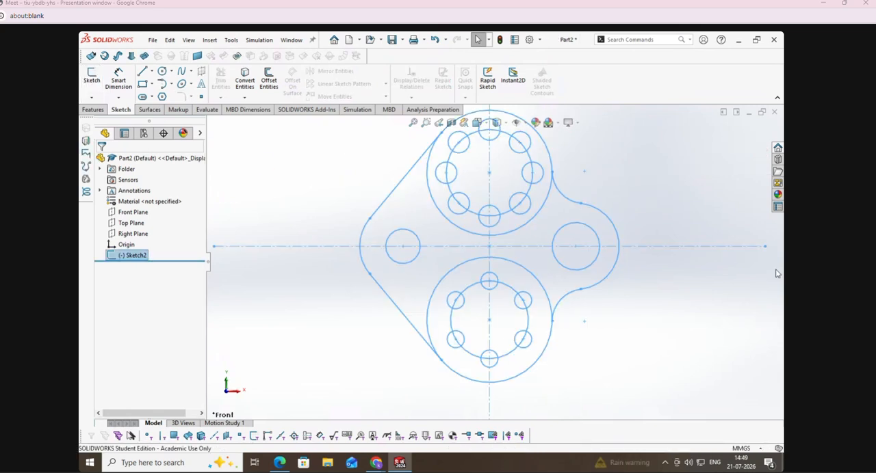
scroll(743, 328, "up", 2)
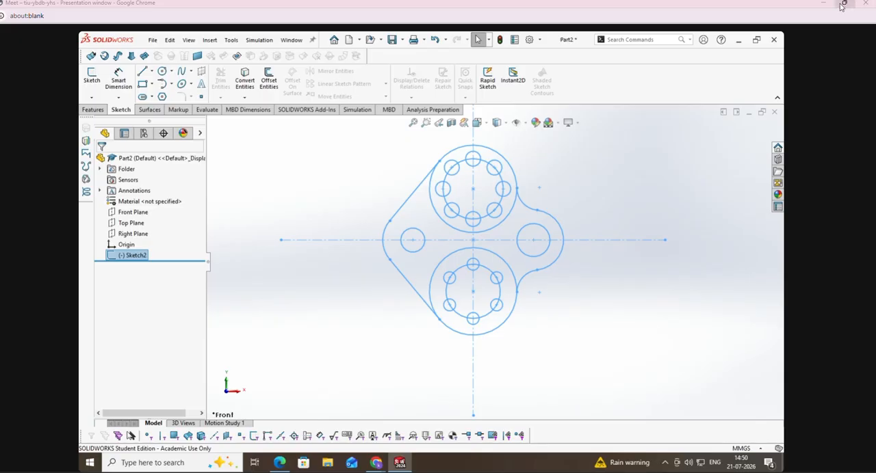
mouse_move(846, 5)
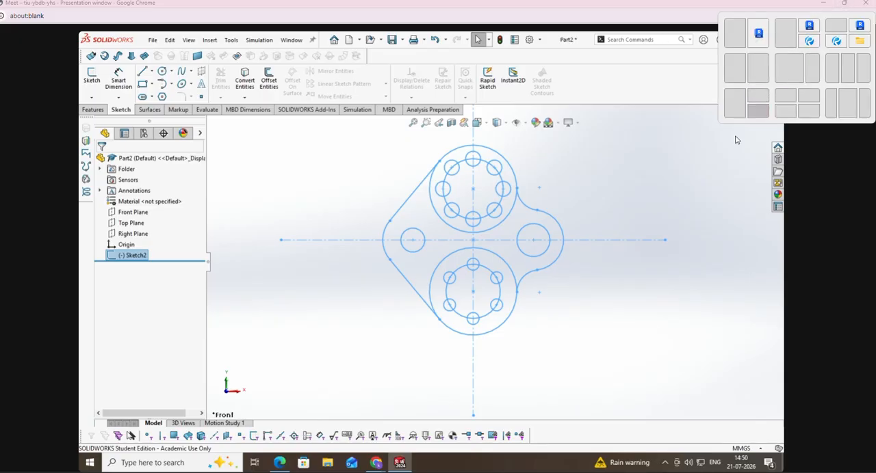